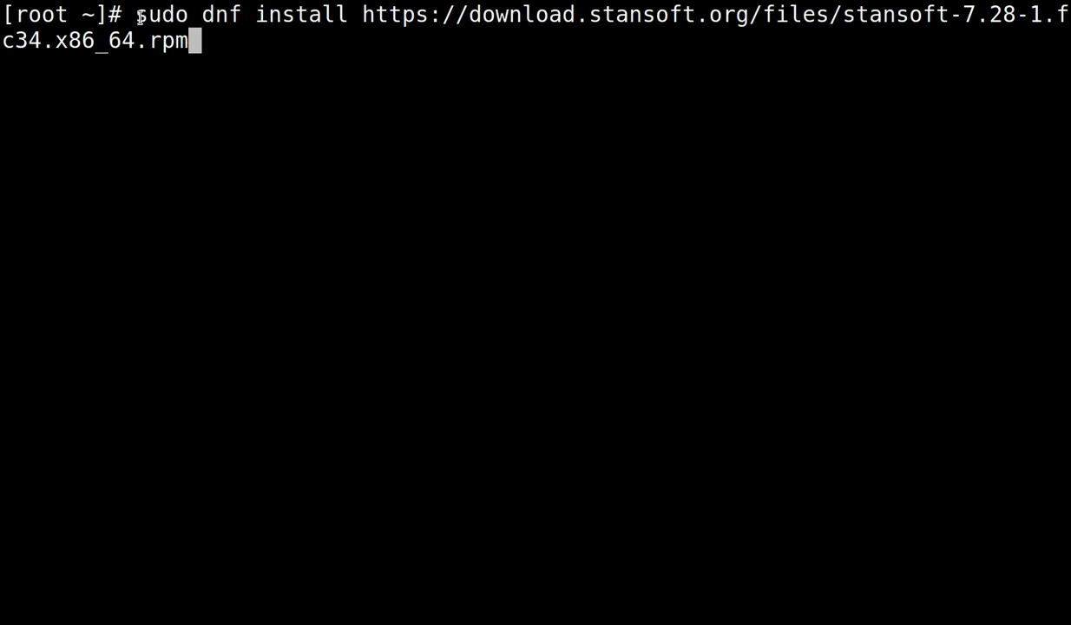
Install stansoft-7.28-1.fc34.x86_64.rpm with sudo dnf install, confirming with y.
{"action": "left_click_drag", "start_coordinate": [138, 16], "coordinate": [191, 14]}
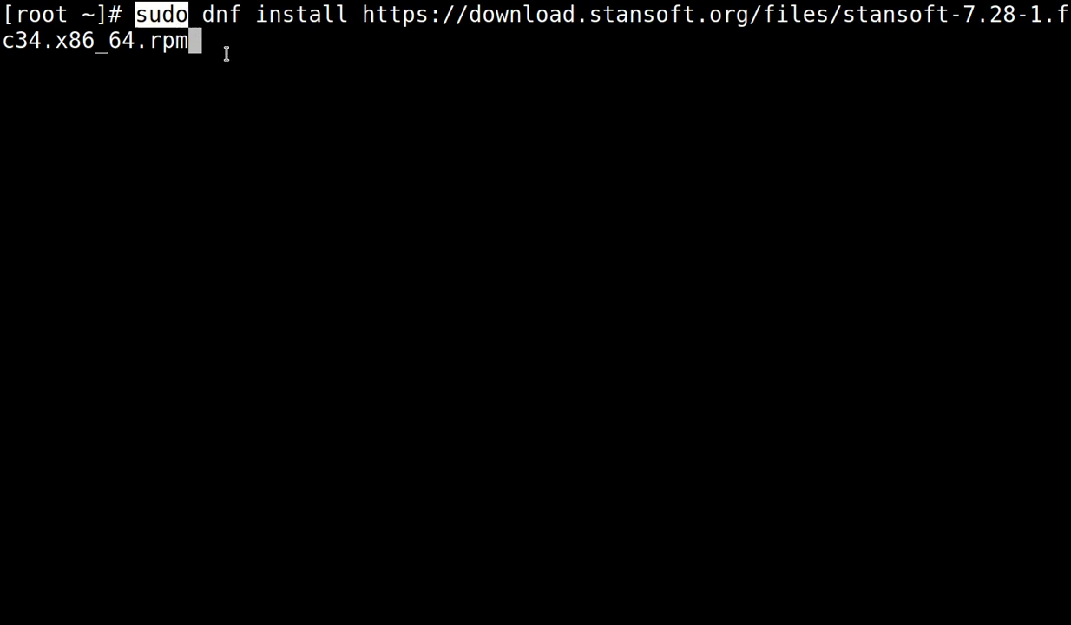
{"action": "key", "text": "Return"}
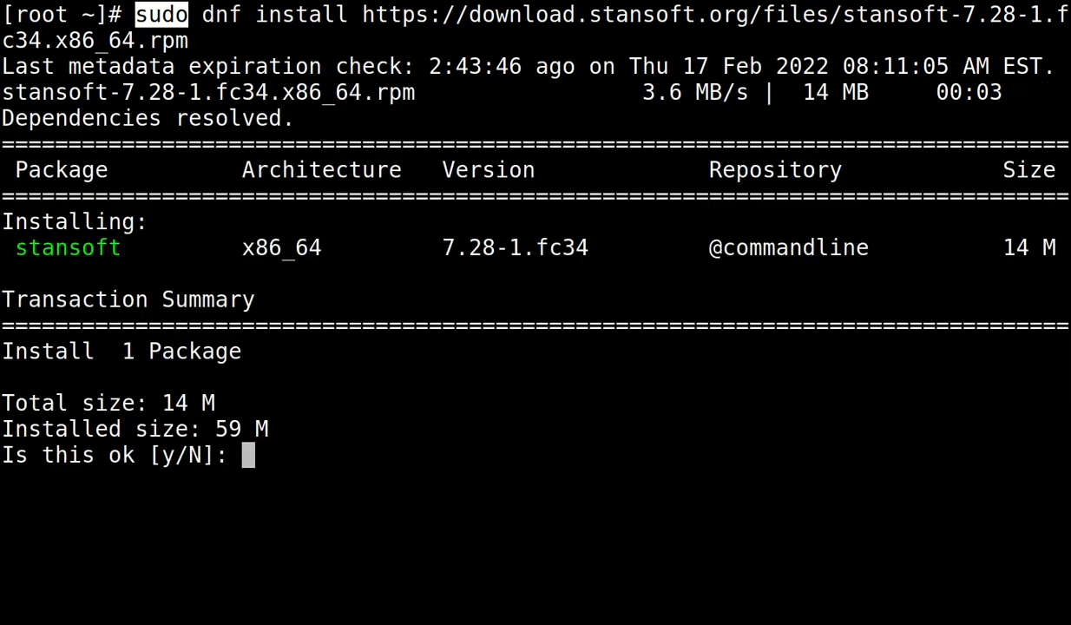
{"action": "type", "text": "y"}
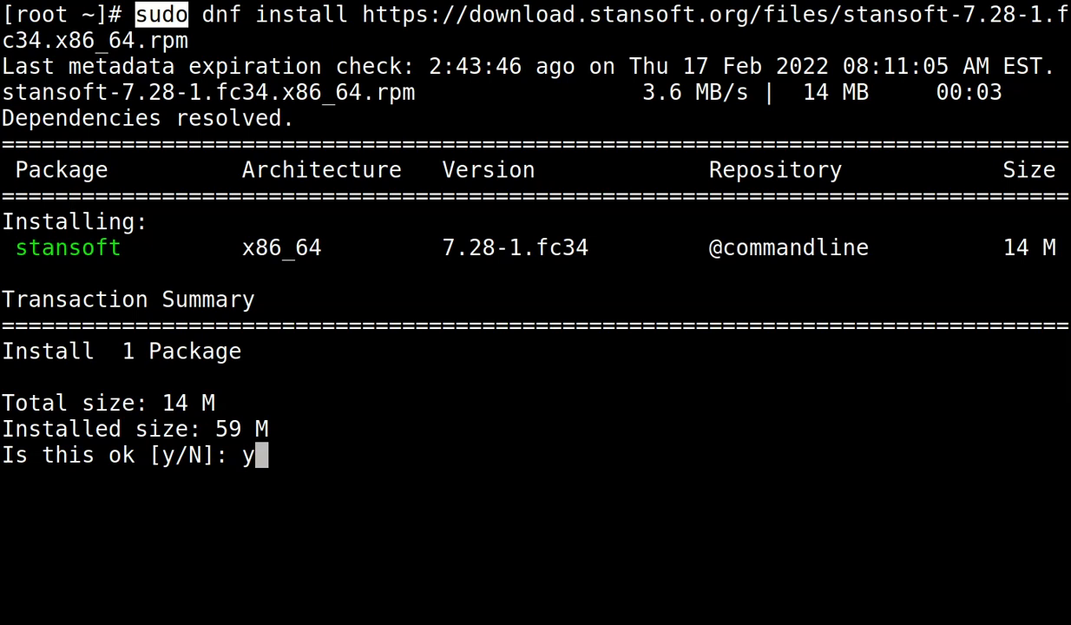
{"action": "key", "text": "Return"}
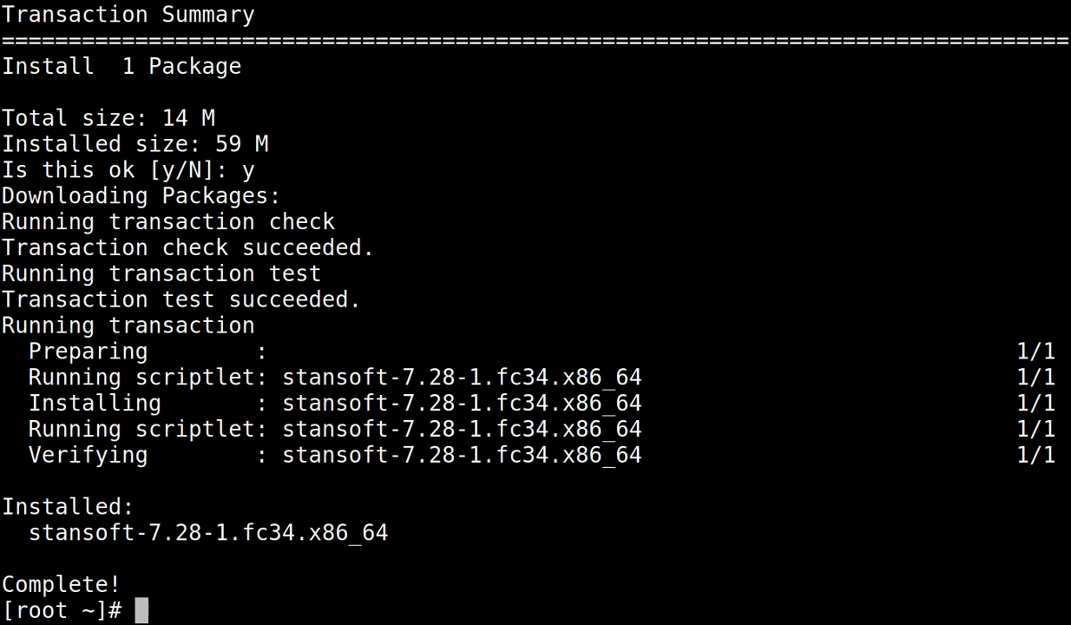
Run /usr/lib64/stansoft/install and accept the default PostgreSQL database.
{"action": "type", "text": "/u"}
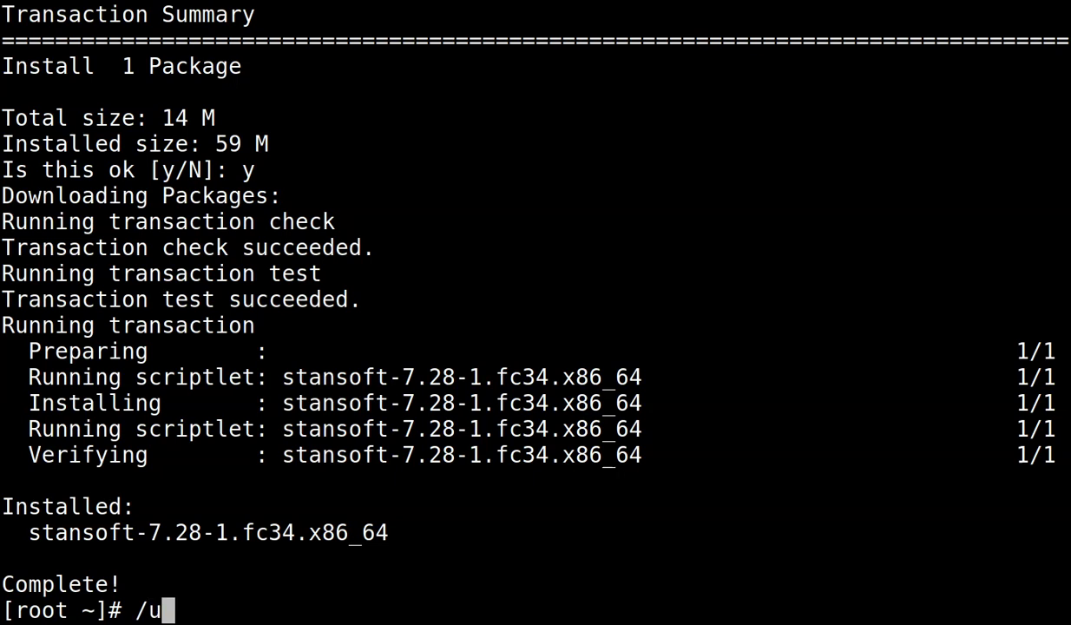
{"action": "type", "text": "sr/"}
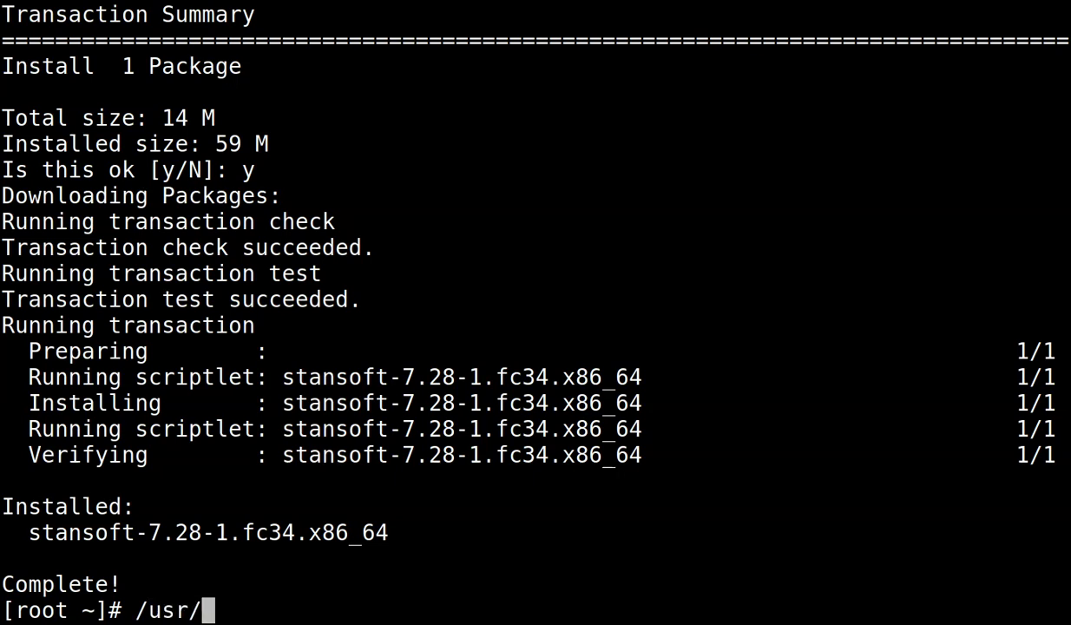
{"action": "type", "text": "lib64/st"}
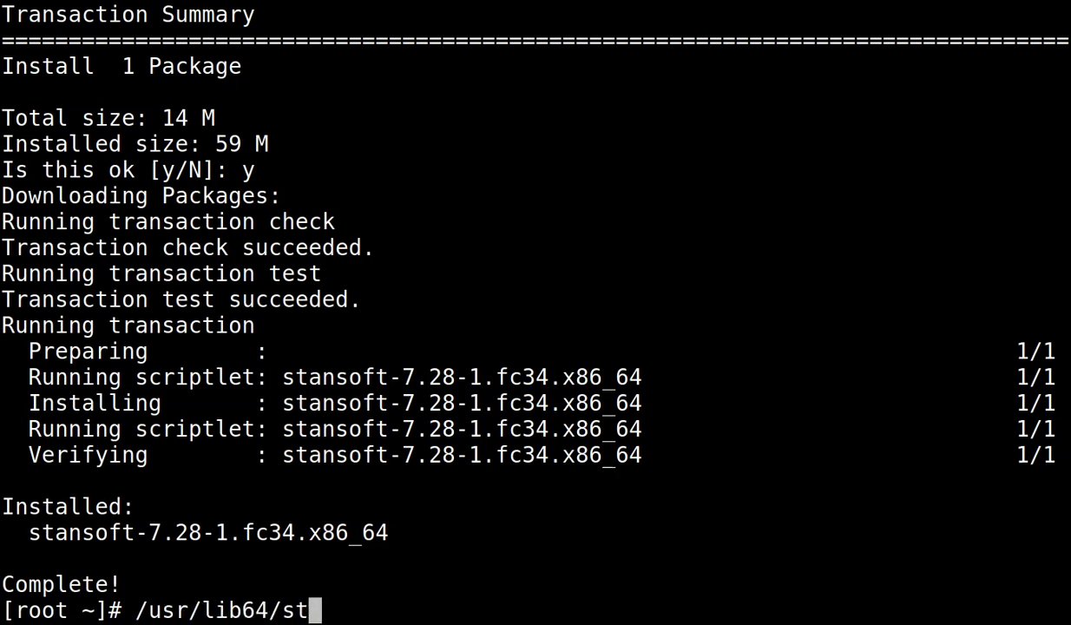
{"action": "key", "text": "Tab"}
{"action": "type", "text": "inst"}
{"action": "key", "text": "Tab"}
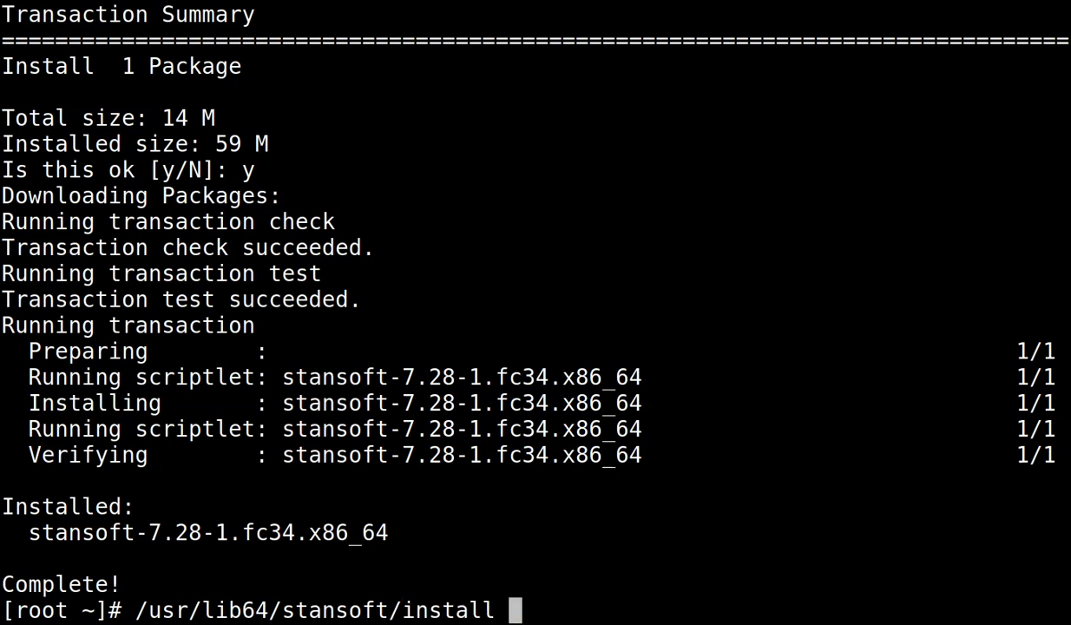
{"action": "key", "text": "Return"}
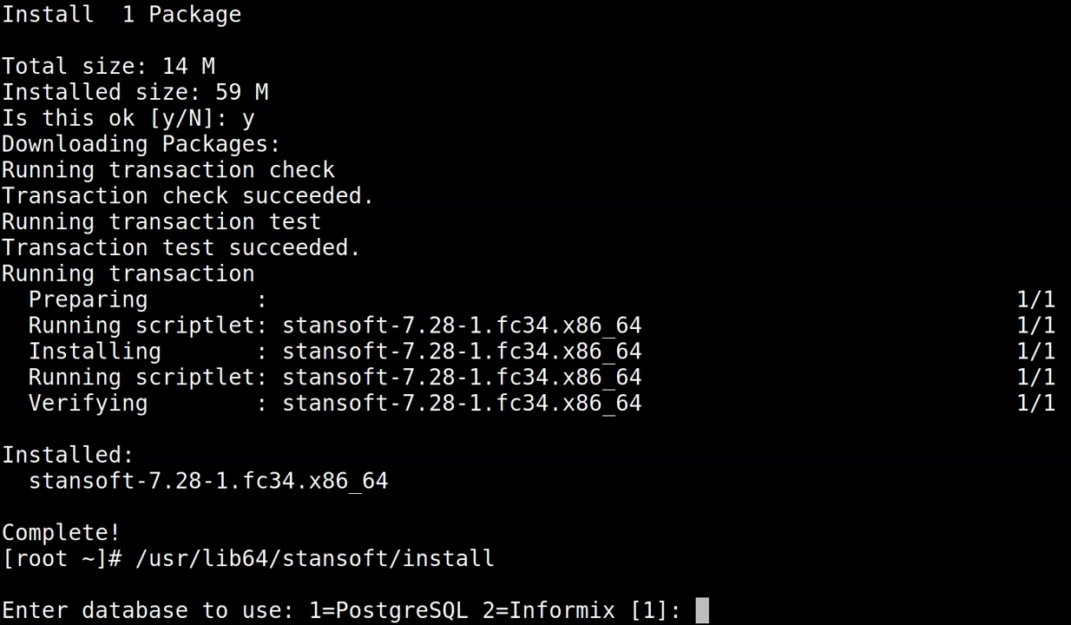
{"action": "key", "text": "Return"}
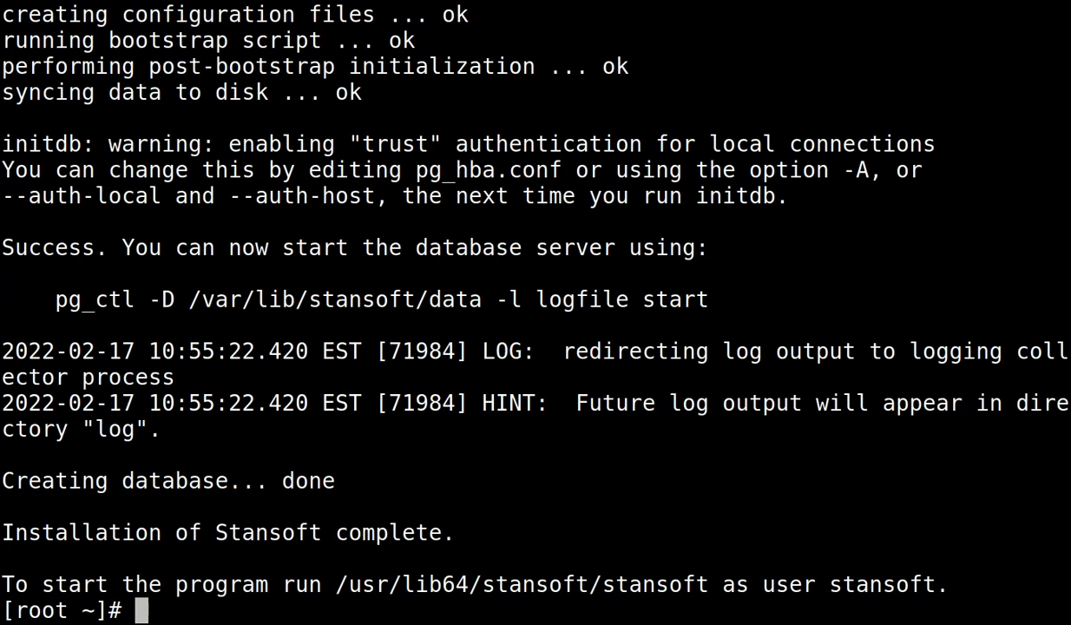
Copy the export DBDATE=DMY4/ line from /usr/lib64/stansoft/etc/postgres.sh in vi, then quit.
{"action": "type", "text": "vi "}
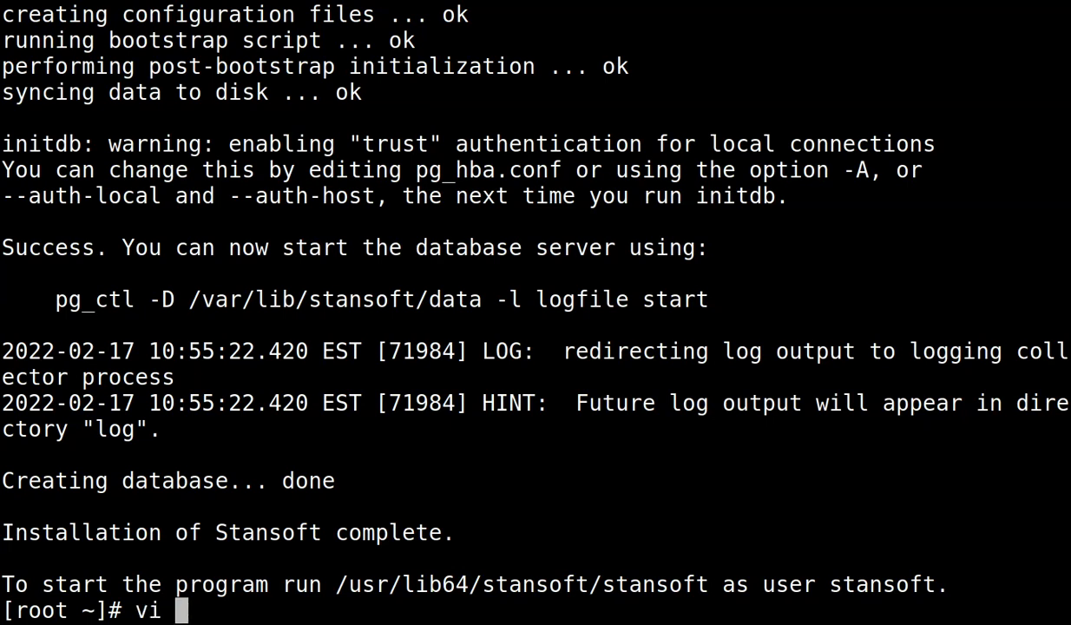
{"action": "type", "text": "/usr/"}
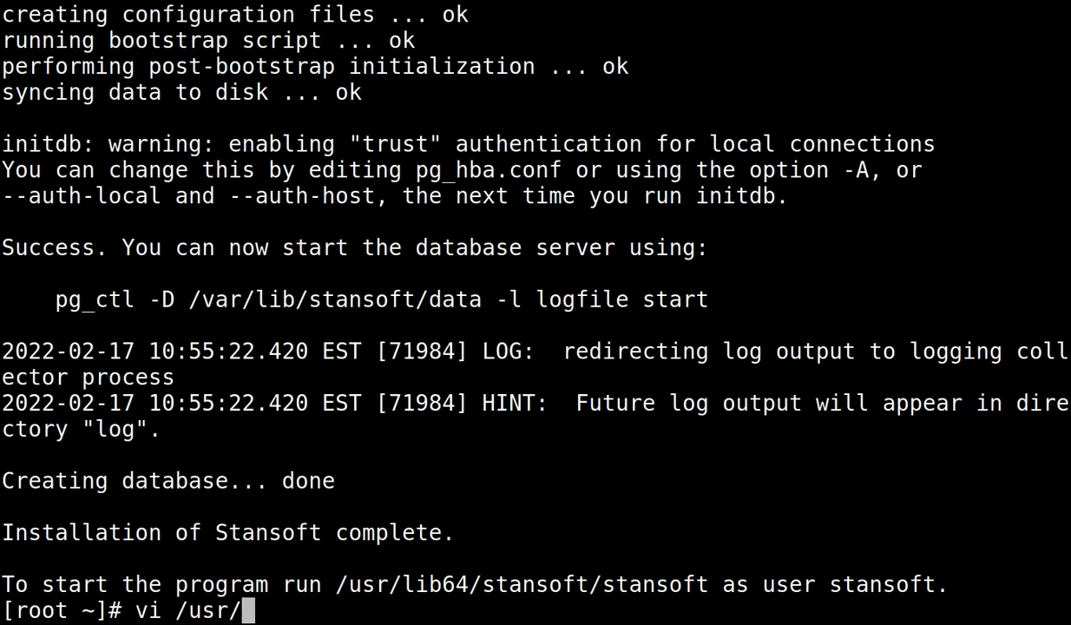
{"action": "type", "text": "lib"}
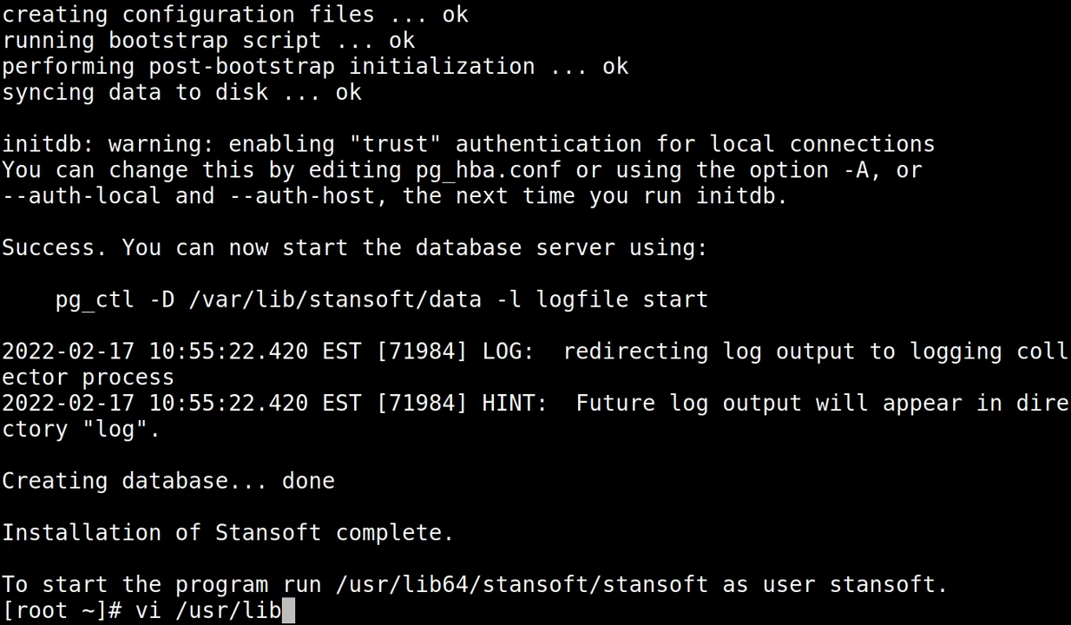
{"action": "type", "text": "64/st"}
{"action": "key", "text": "Tab"}
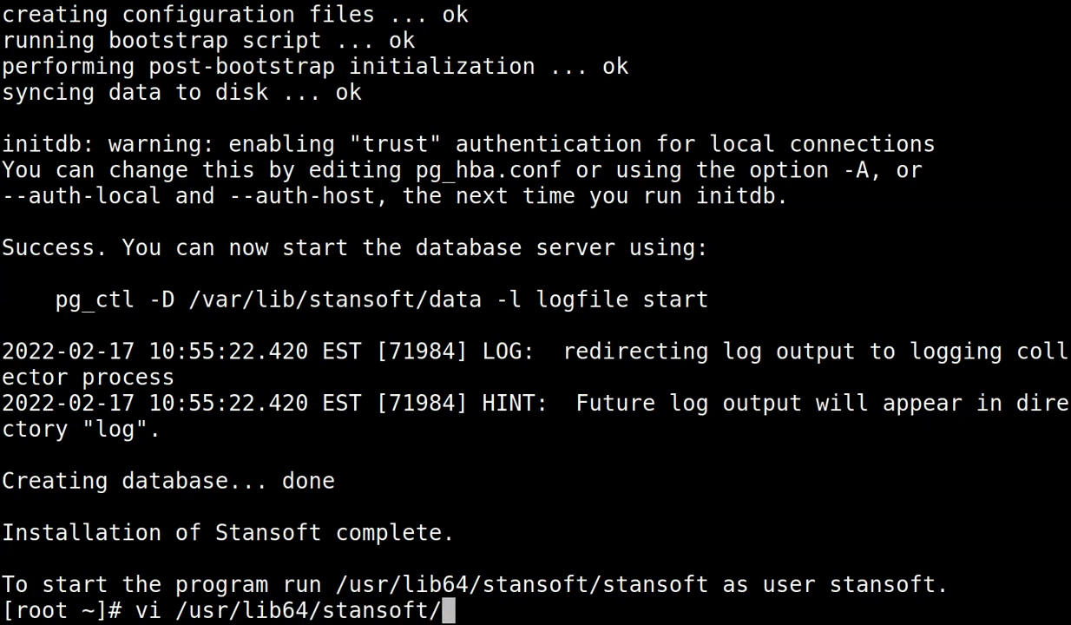
{"action": "type", "text": "et"}
{"action": "key", "text": "Tab"}
{"action": "type", "text": "po"}
{"action": "key", "text": "Tab"}
{"action": "type", "text": "sh"}
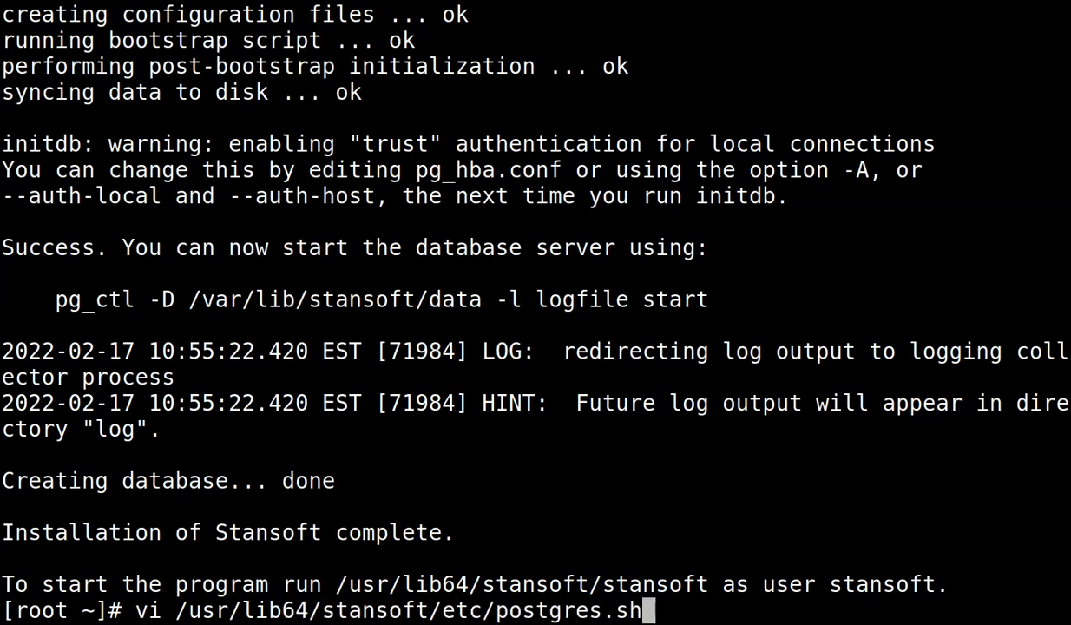
{"action": "key", "text": "Return"}
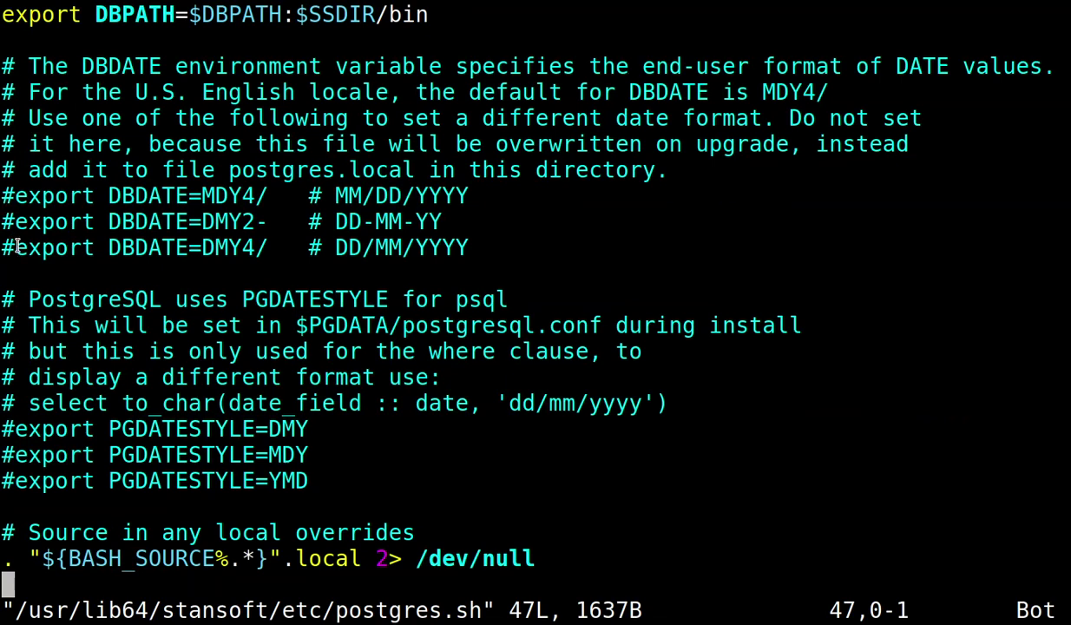
{"action": "left_click_drag", "start_coordinate": [17, 247], "coordinate": [478, 243]}
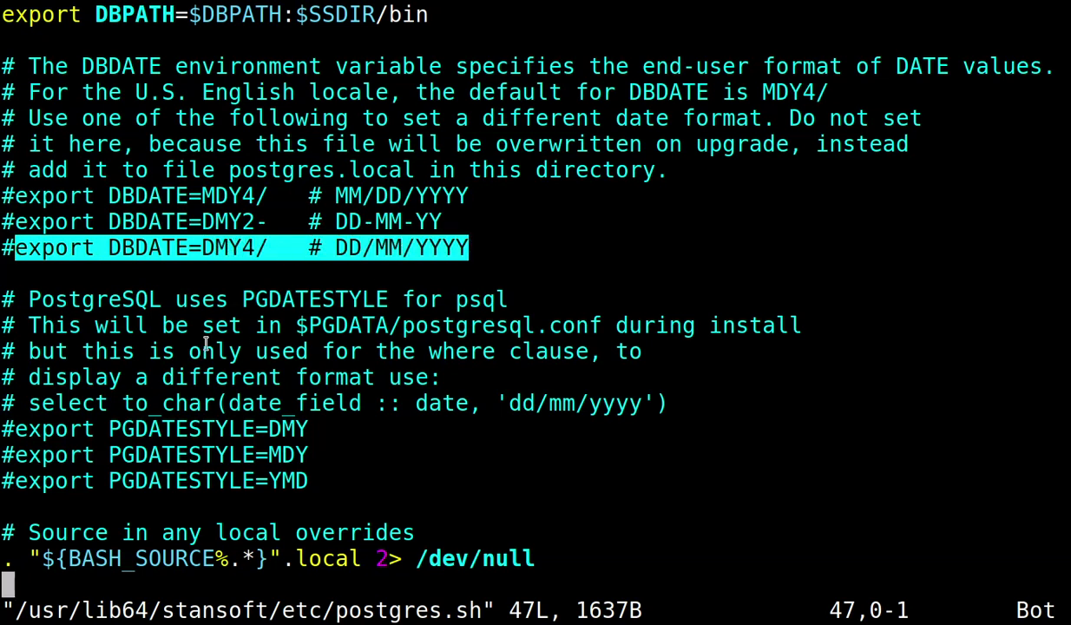
{"action": "type", "text": ":"}
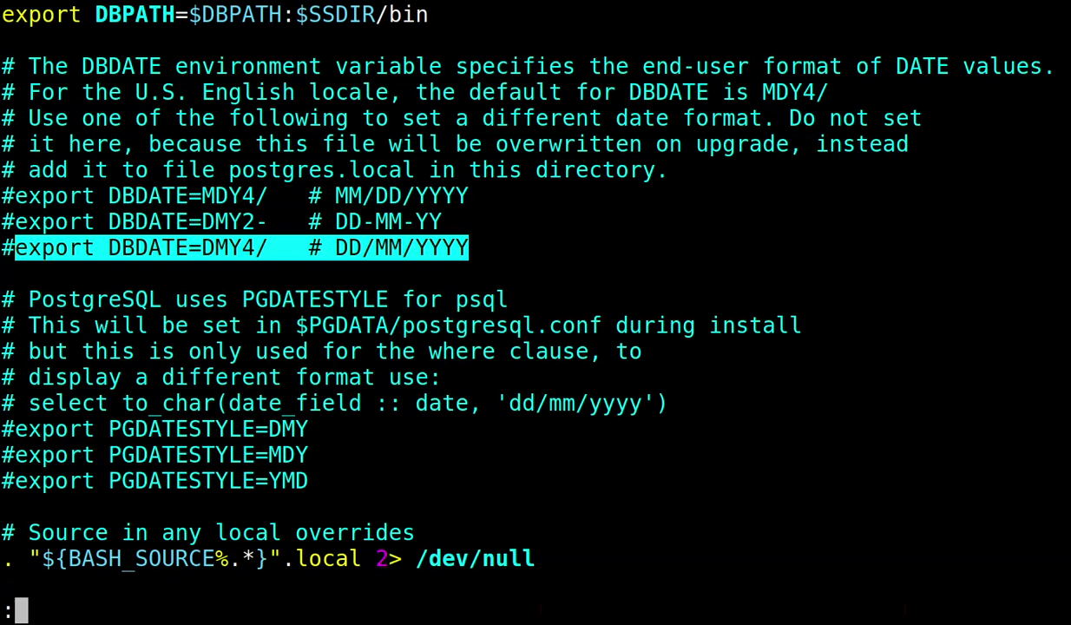
{"action": "type", "text": "q"}
{"action": "key", "text": "Return"}
Paste the DBDATE=DMY4/ line into a new postgres.local file in vi and save it.
{"action": "key", "text": "Up"}
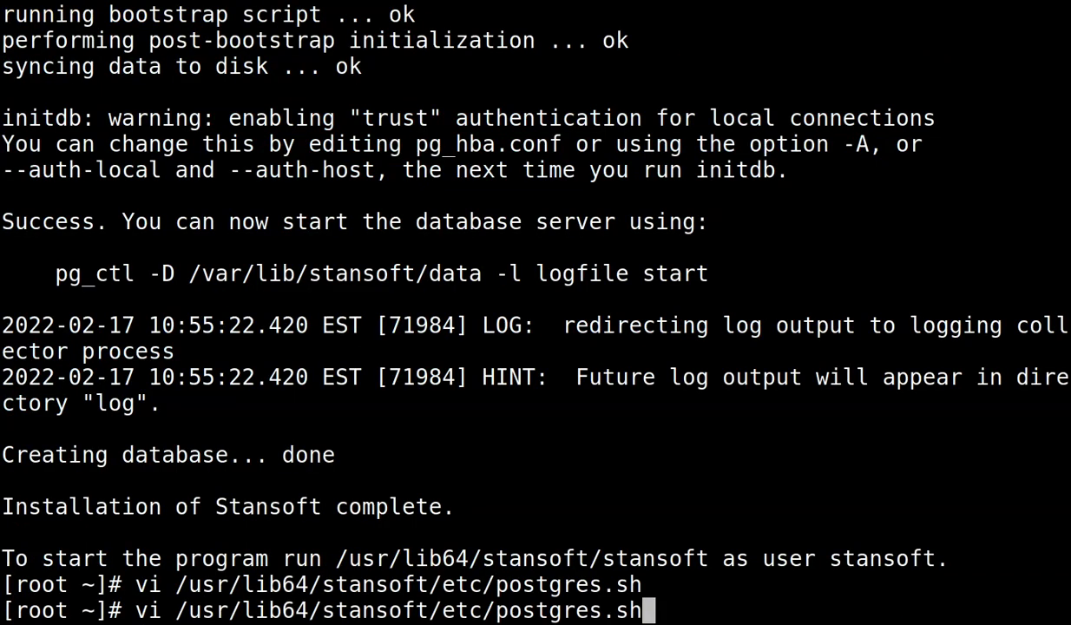
{"action": "key", "text": "BackSpace"}
{"action": "key", "text": "BackSpace"}
{"action": "type", "text": "lo"}
{"action": "key", "text": "Tab"}
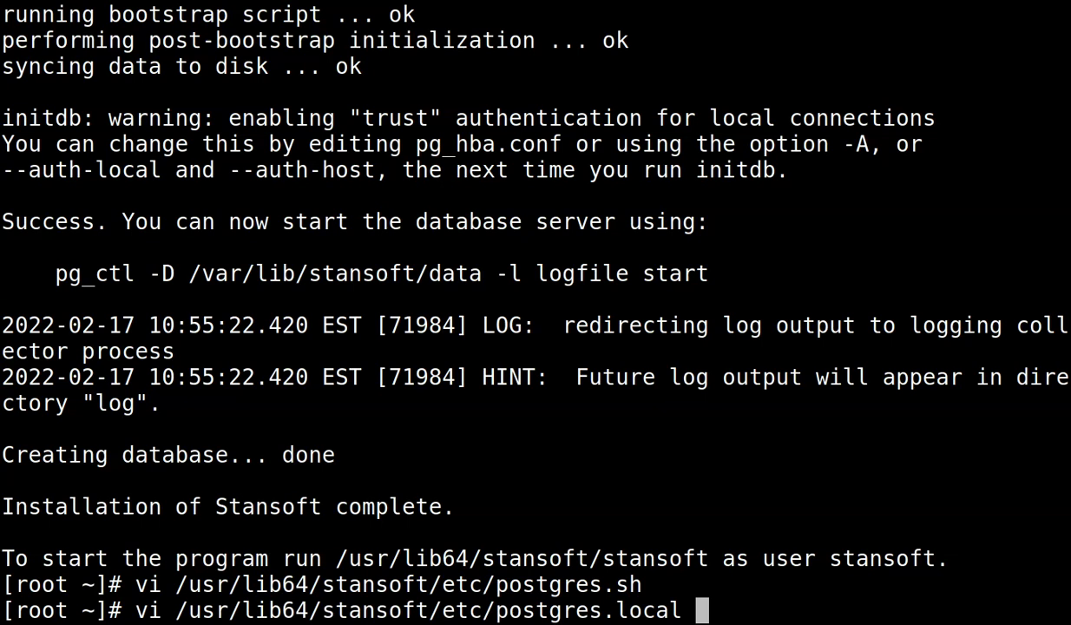
{"action": "key", "text": "Return"}
{"action": "key", "text": "i"}
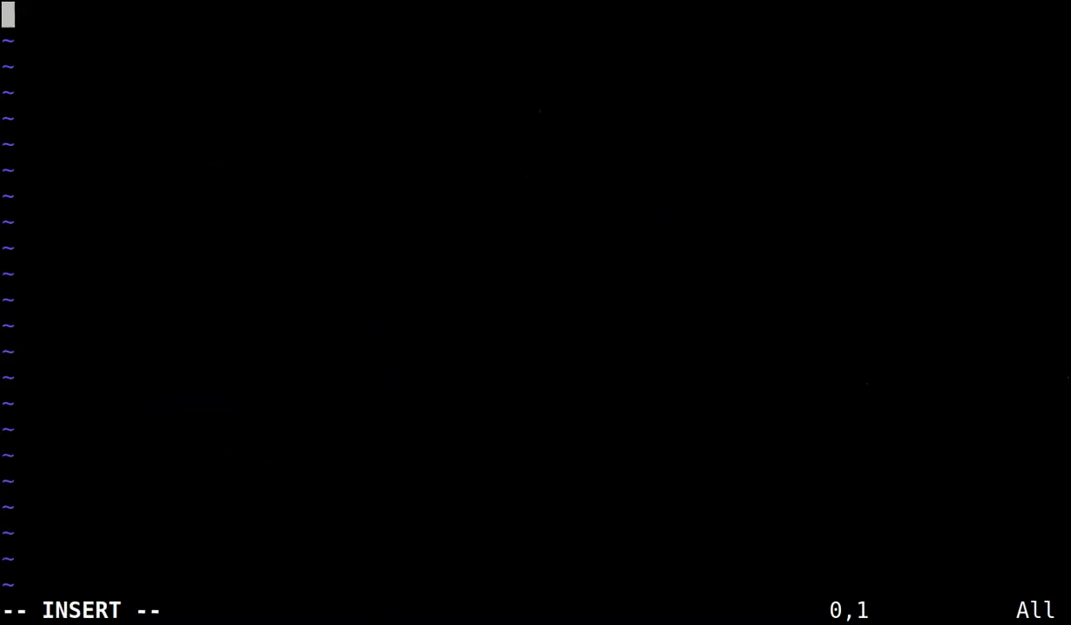
{"action": "type", "text": "export DBDATE=DMY4/   # DD/MM/YYYY"}
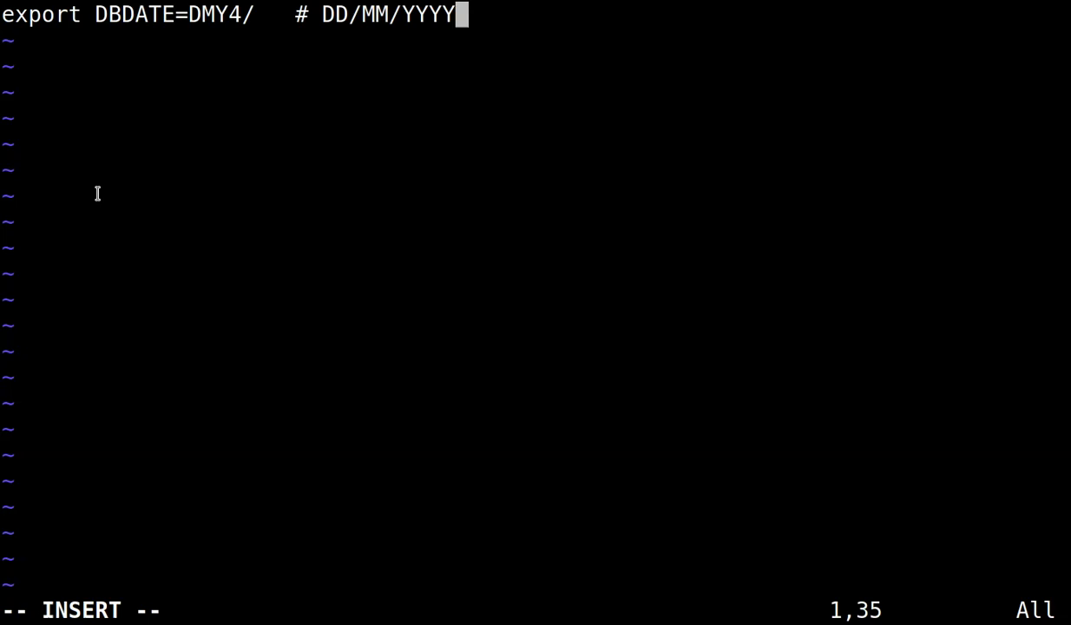
{"action": "key", "text": "Escape"}
{"action": "type", "text": ":wq"}
{"action": "key", "text": "Return"}
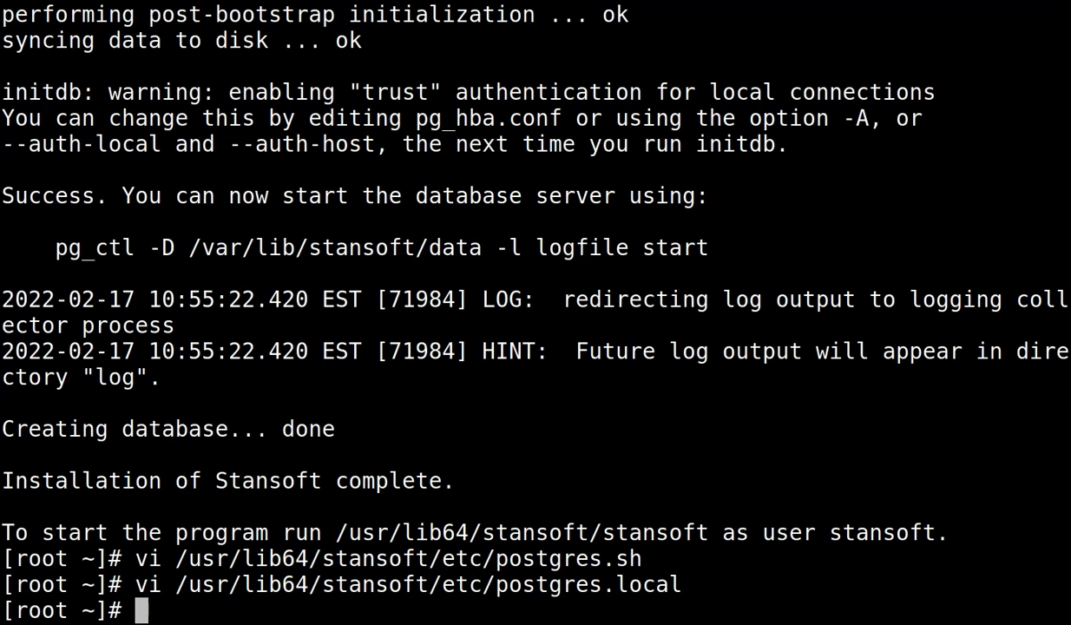
Switch to the stansoft user with su - stansoft and launch Stansoft.
{"action": "type", "text": "su -"}
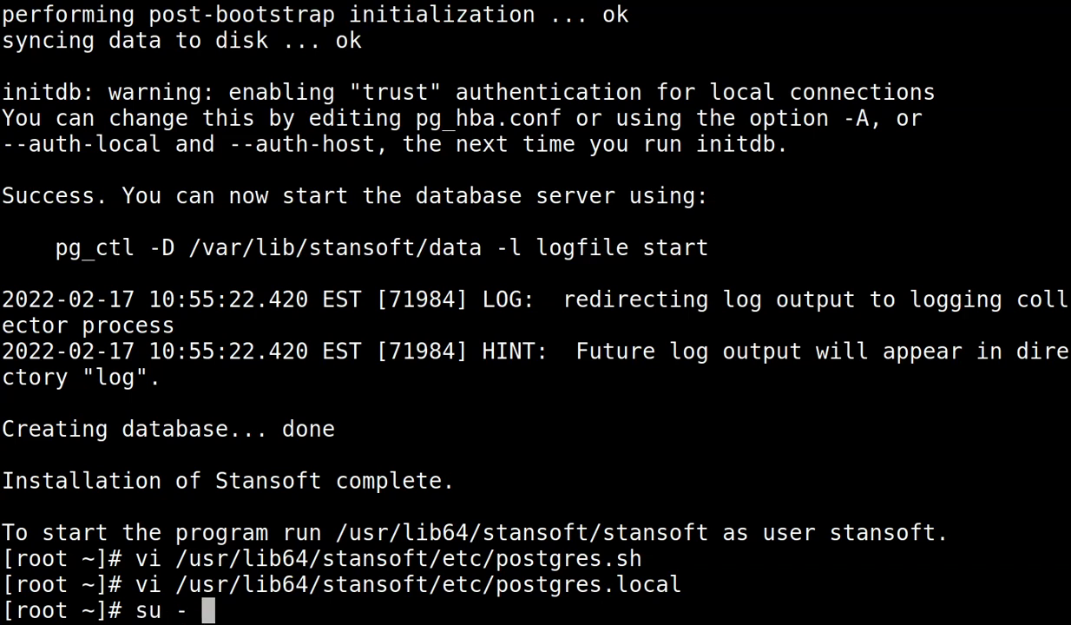
{"action": "type", "text": " stanso"}
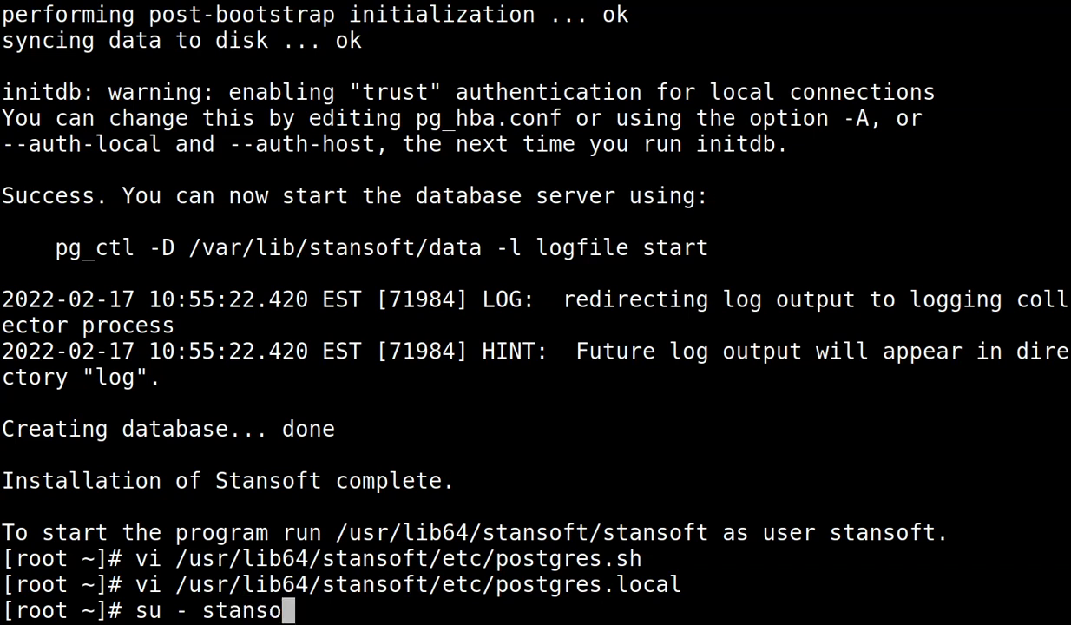
{"action": "type", "text": "ft"}
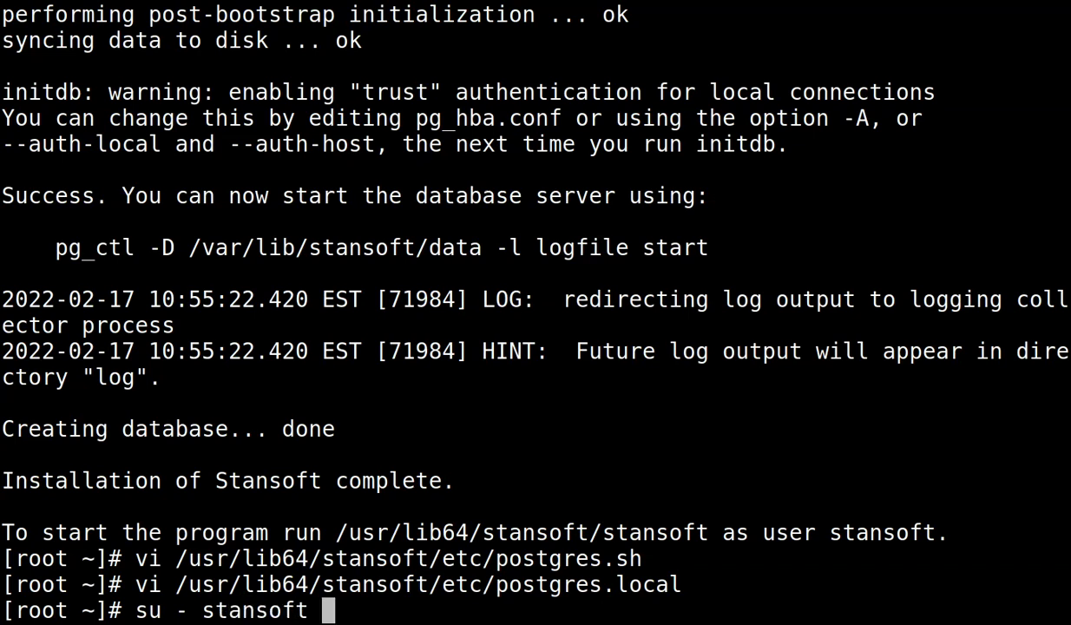
{"action": "key", "text": "Return"}
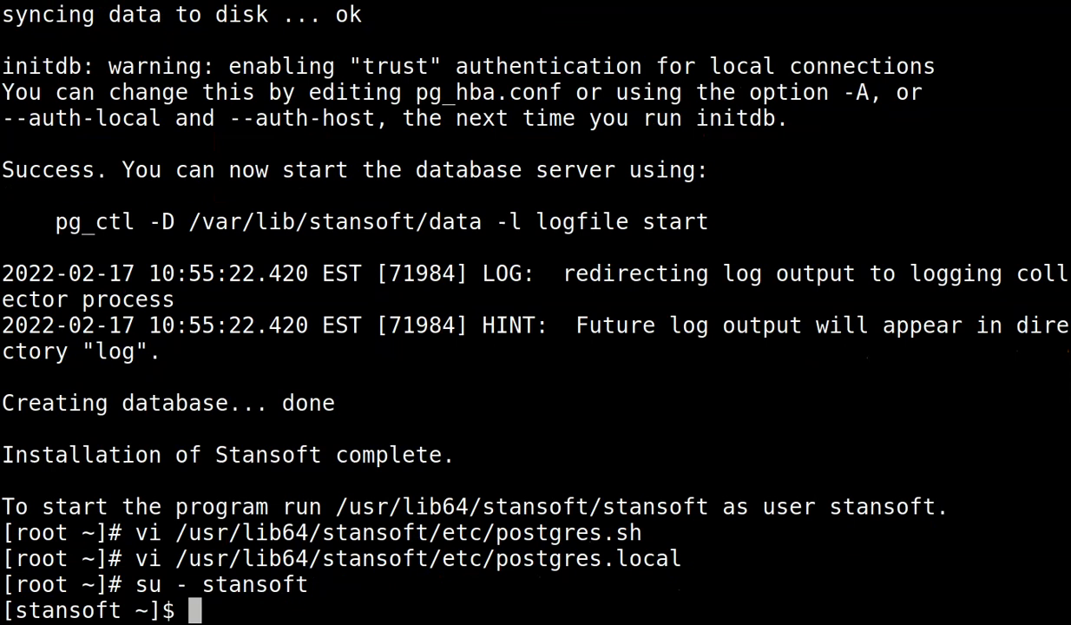
{"action": "type", "text": "stansoft"}
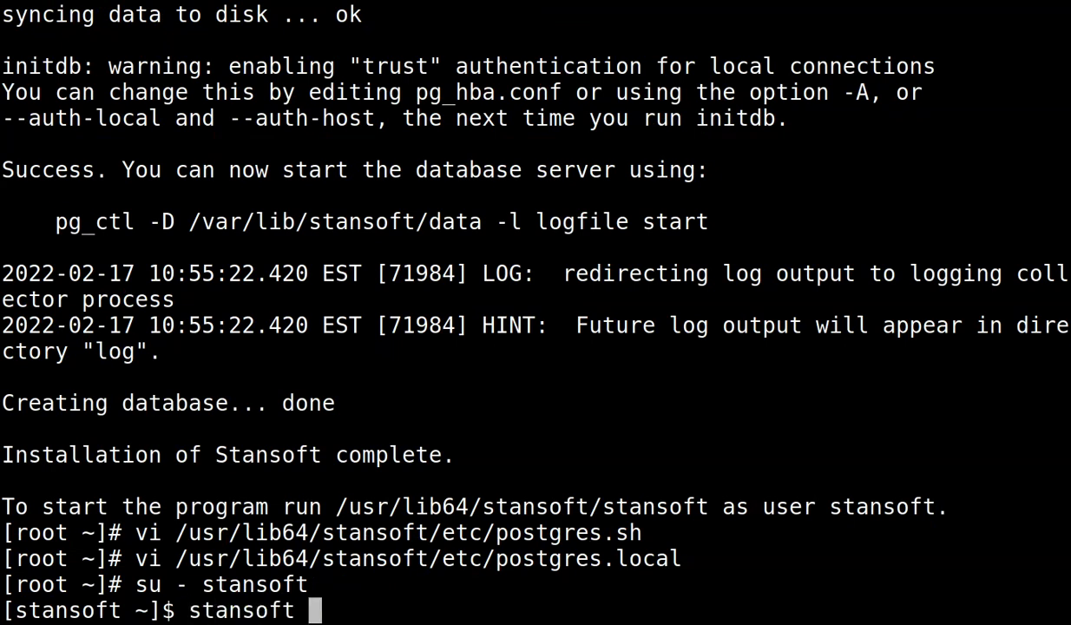
{"action": "key", "text": "Return"}
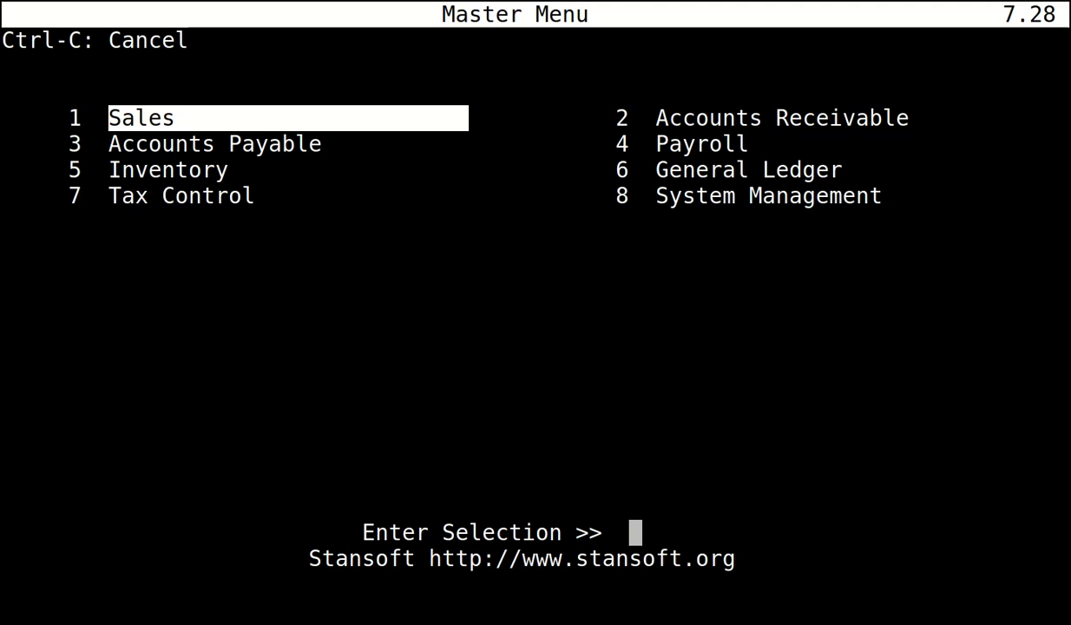
Open 7 Zip/Postal Code Maint under System Management in the Master Menu.
{"action": "key", "text": "Right"}
{"action": "key", "text": "Down"}
{"action": "key", "text": "Down"}
{"action": "key", "text": "Down"}
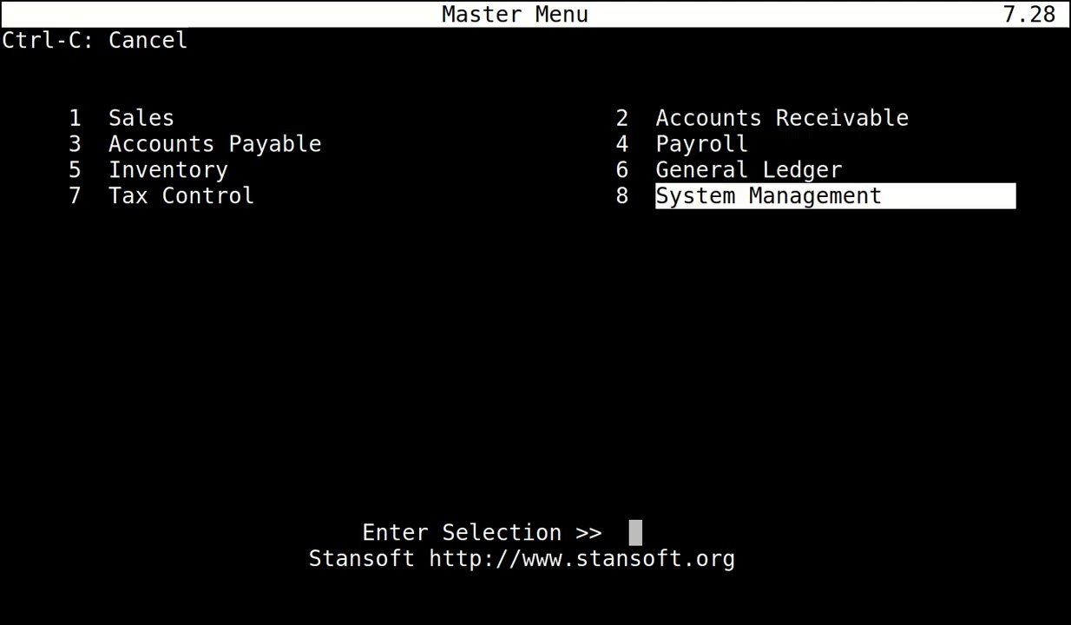
{"action": "key", "text": "Return"}
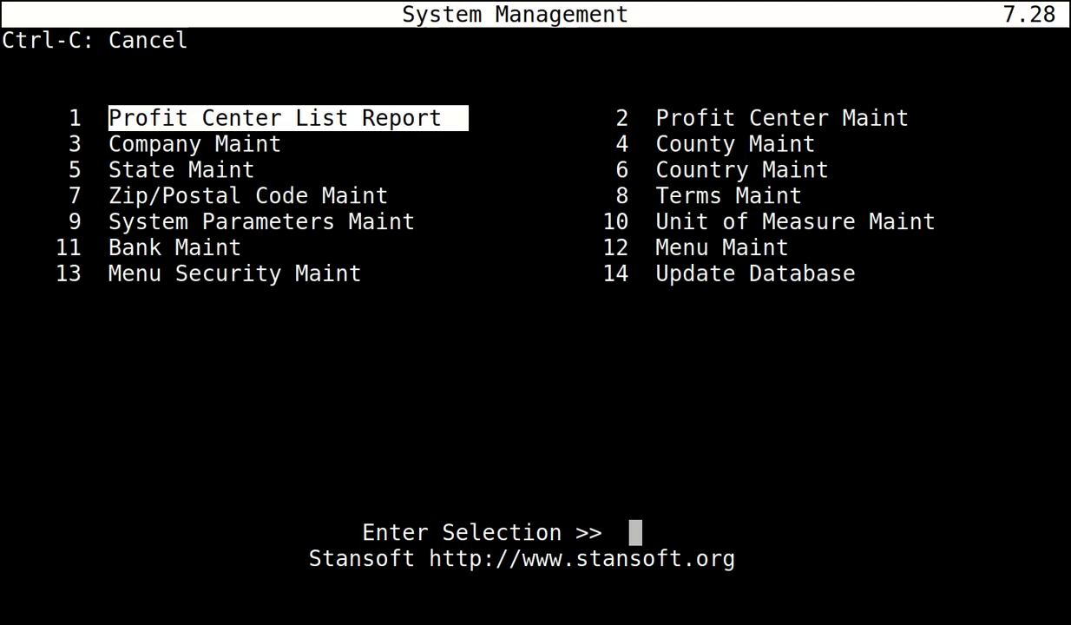
{"action": "key", "text": "Down"}
{"action": "key", "text": "Down"}
{"action": "key", "text": "Down"}
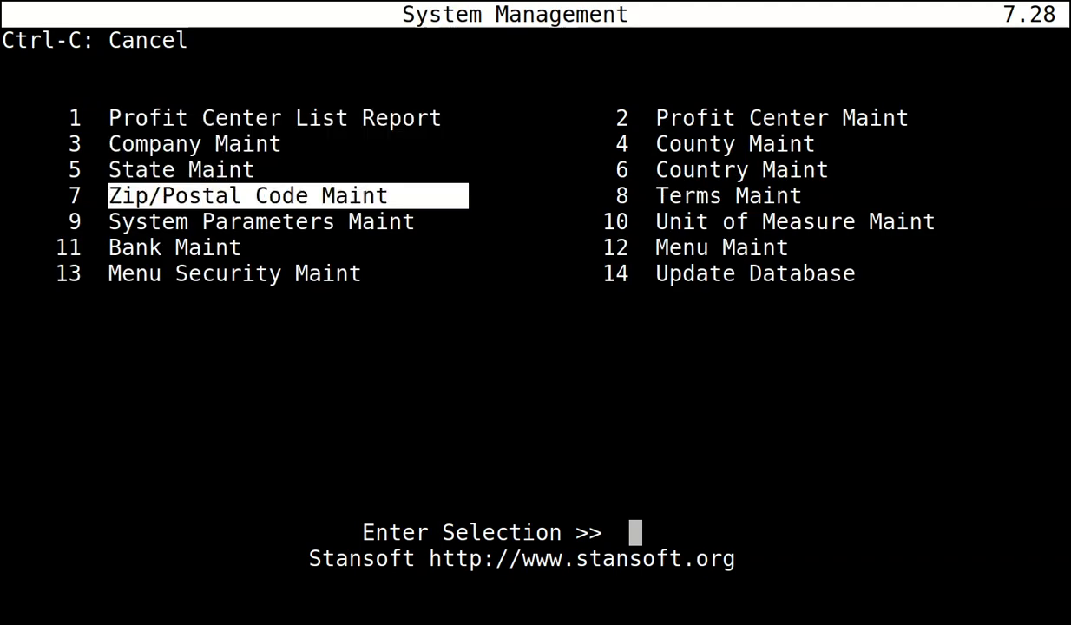
{"action": "key", "text": "Return"}
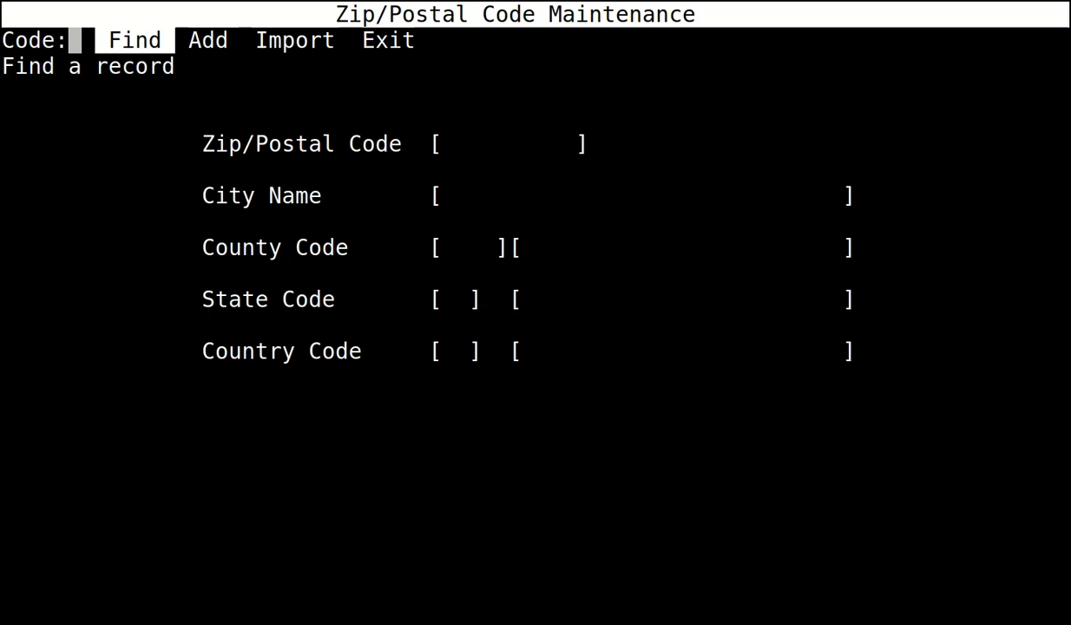
Add postal code BN1 1YD with city PAYE TOWN and save the record.
{"action": "key", "text": "Right"}
{"action": "key", "text": "Right"}
{"action": "key", "text": "Right"}
{"action": "key", "text": "Right"}
{"action": "key", "text": "Right"}
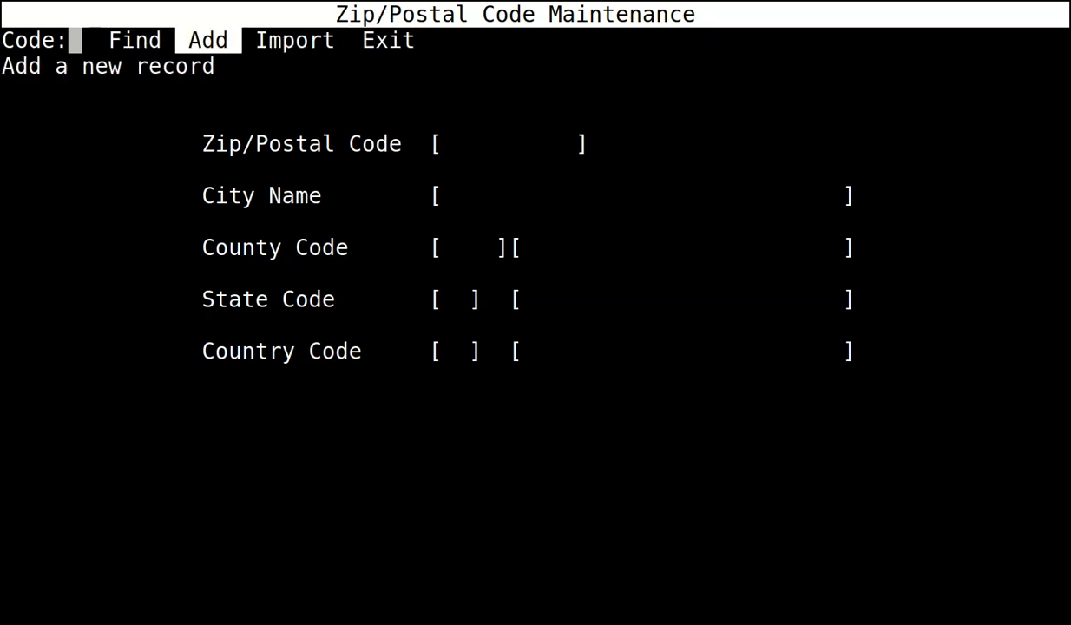
{"action": "key", "text": "Left"}
{"action": "key", "text": "Left"}
{"action": "key", "text": "Left"}
{"action": "key", "text": "Left"}
{"action": "key", "text": "Left"}
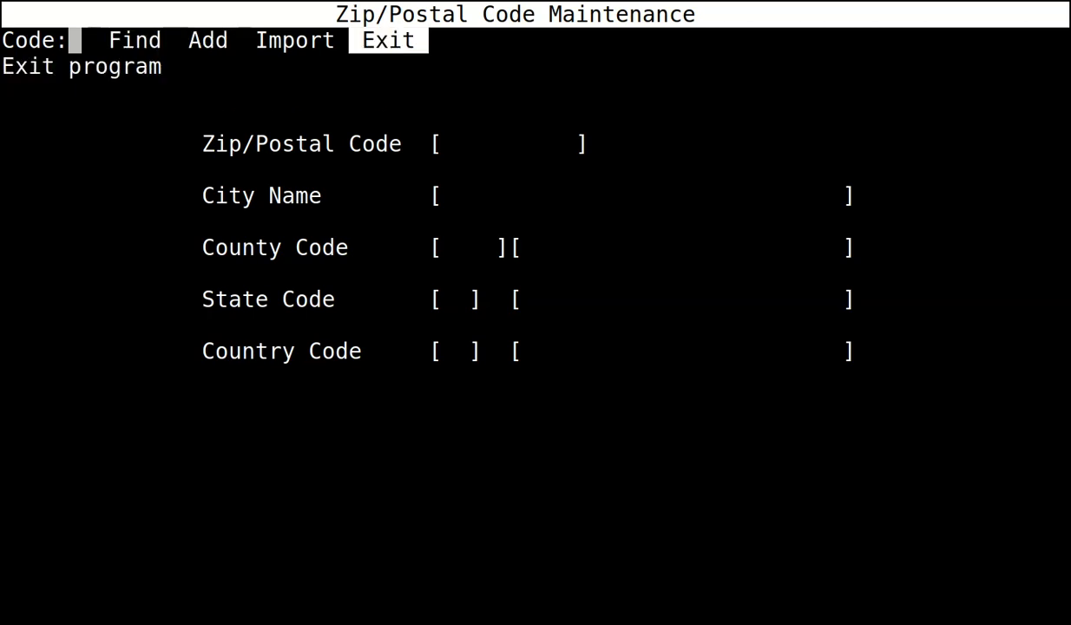
{"action": "key", "text": "Left"}
{"action": "key", "text": "Left"}
{"action": "key", "text": "Left"}
{"action": "key", "text": "Left"}
{"action": "key", "text": "Left"}
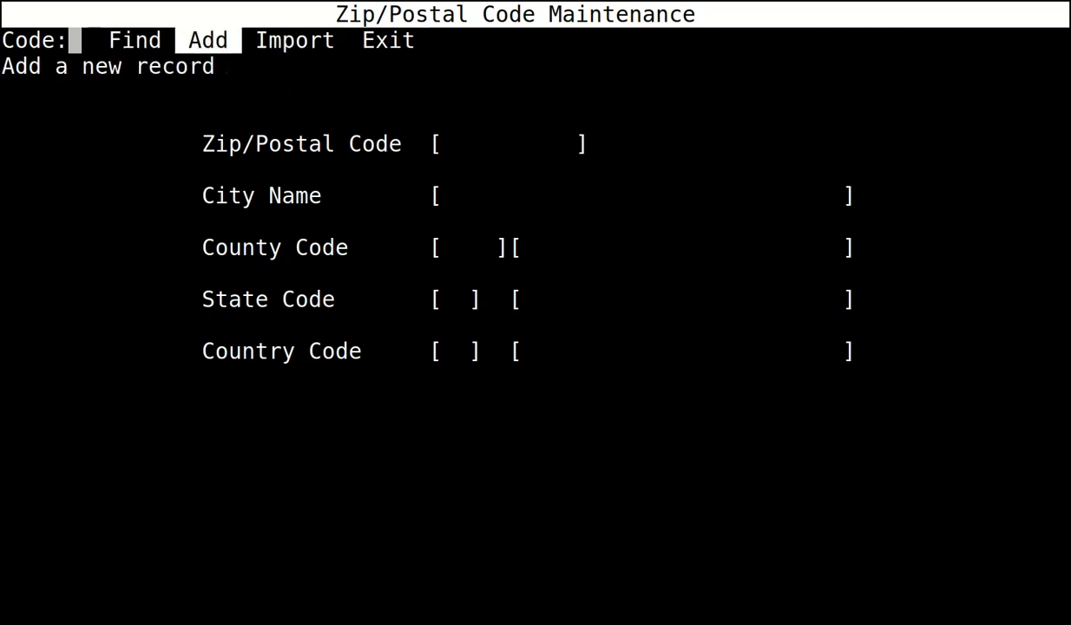
{"action": "key", "text": "Left"}
{"action": "key", "text": "Left"}
{"action": "key", "text": "Return"}
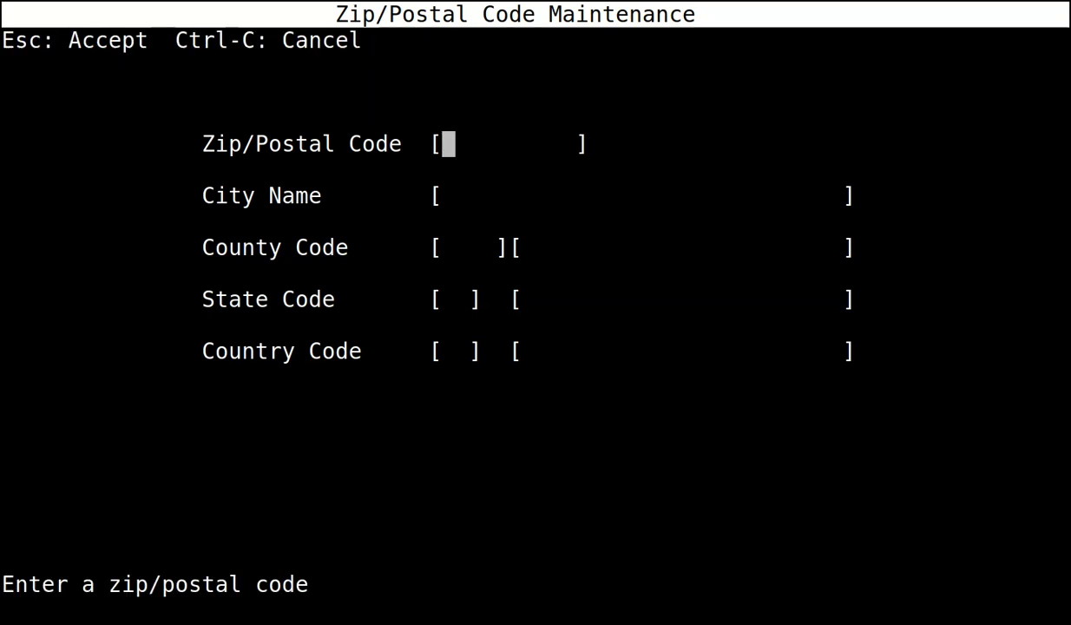
{"action": "type", "text": "BN1 "}
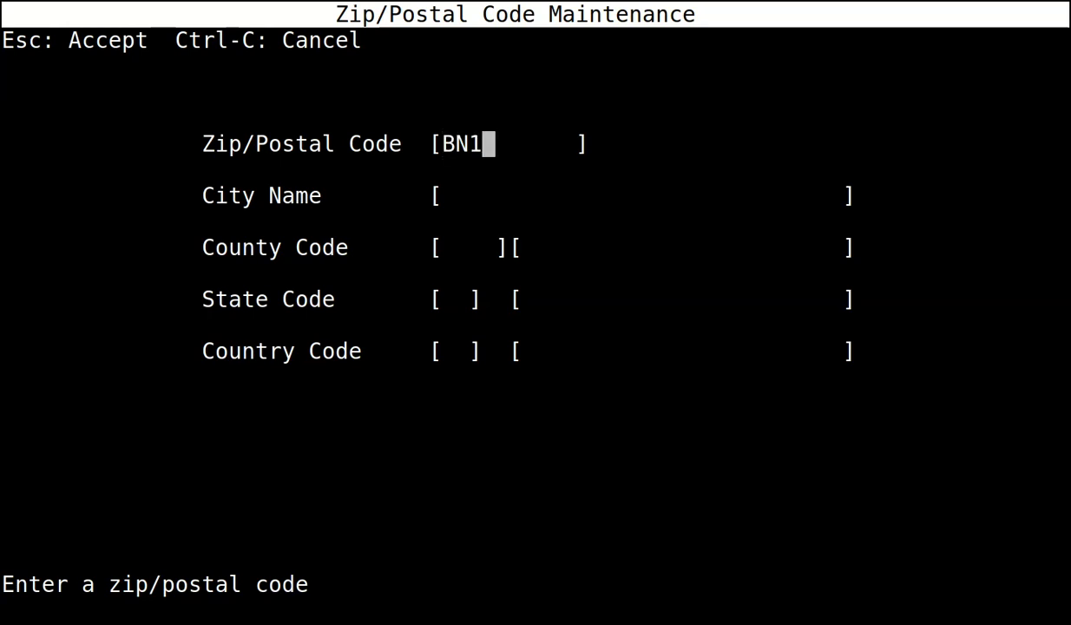
{"action": "type", "text": "1YD"}
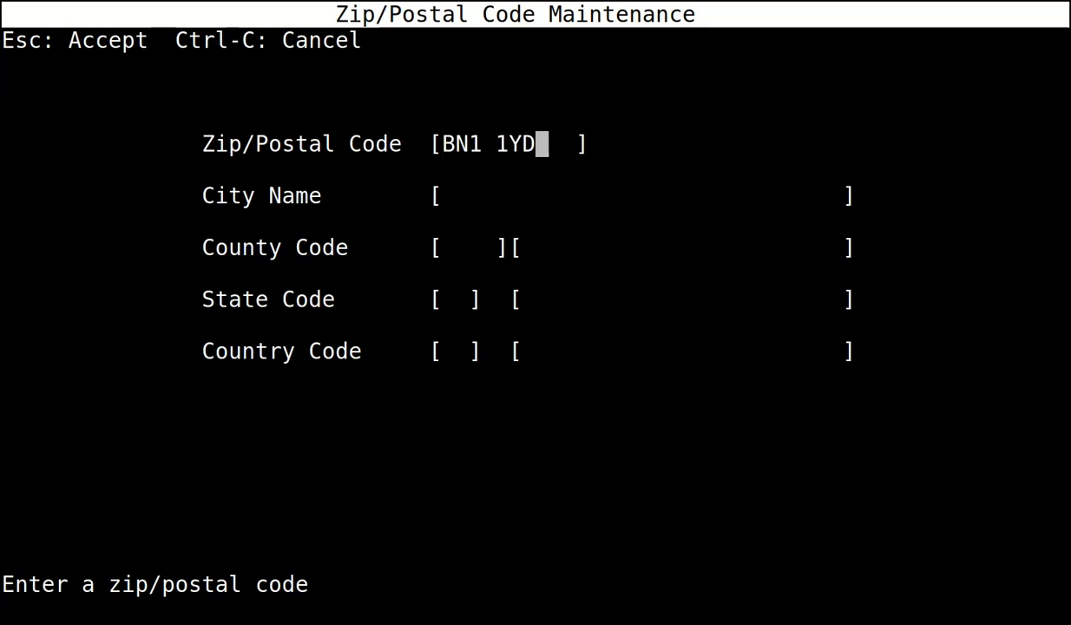
{"action": "key", "text": "Return"}
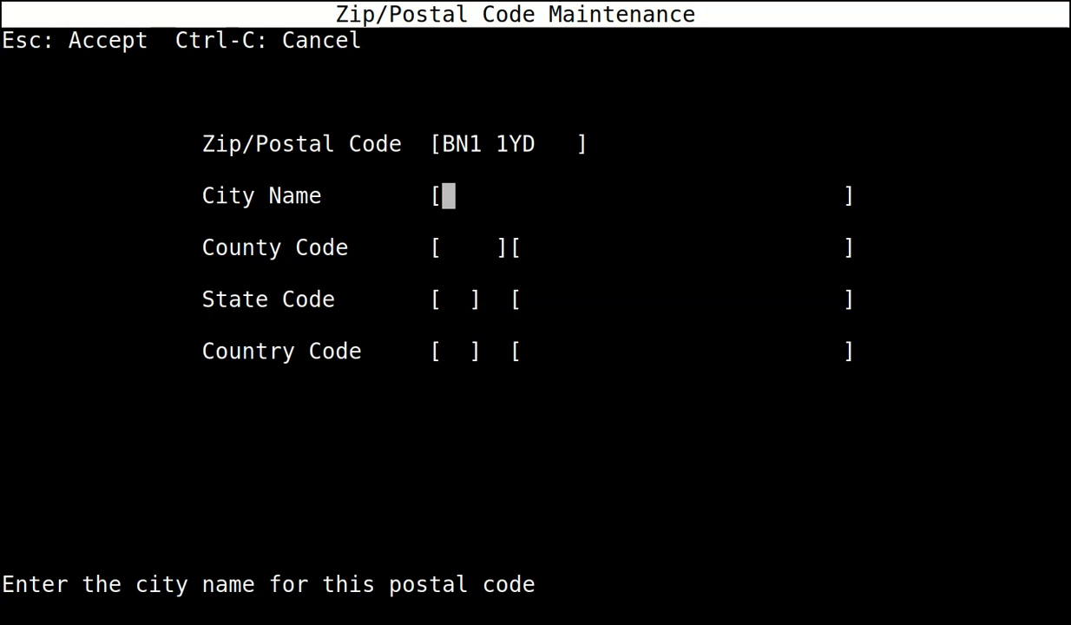
{"action": "type", "text": "PAYE "}
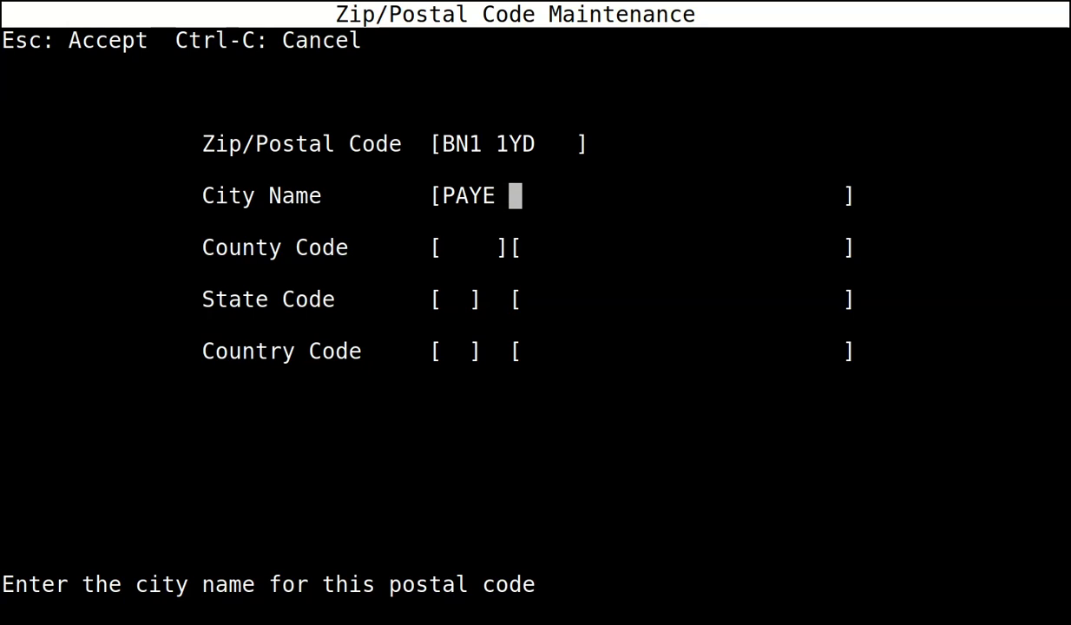
{"action": "type", "text": "TOWN"}
{"action": "key", "text": "Return"}
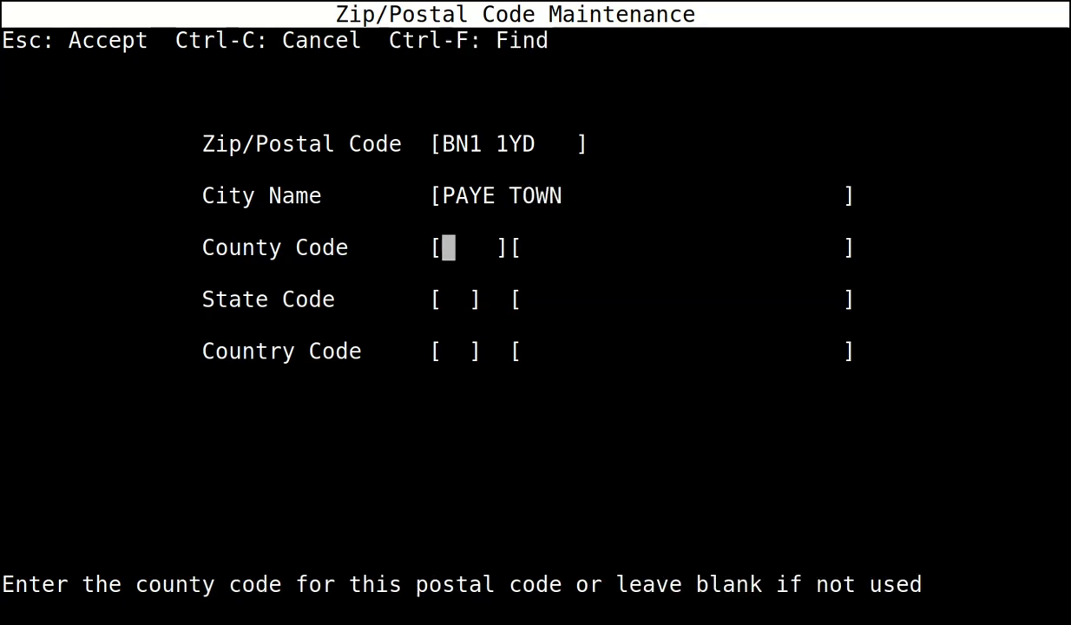
{"action": "key", "text": "Escape"}
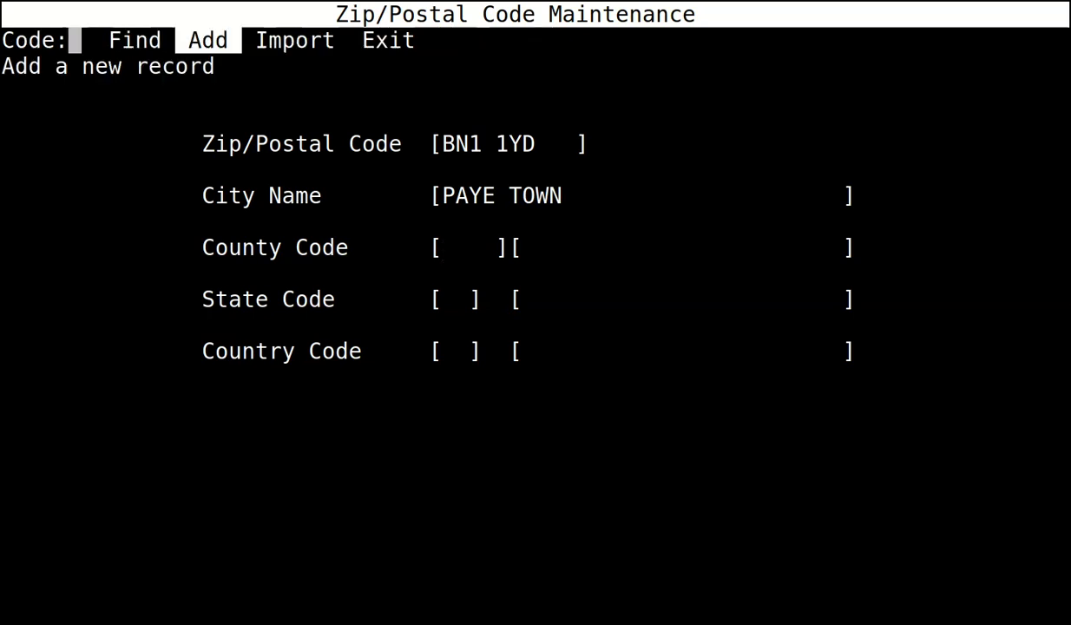
Exit zip/postal code maintenance and move to Profit Center Maint in System Management.
{"action": "key", "text": "Right"}
{"action": "key", "text": "Right"}
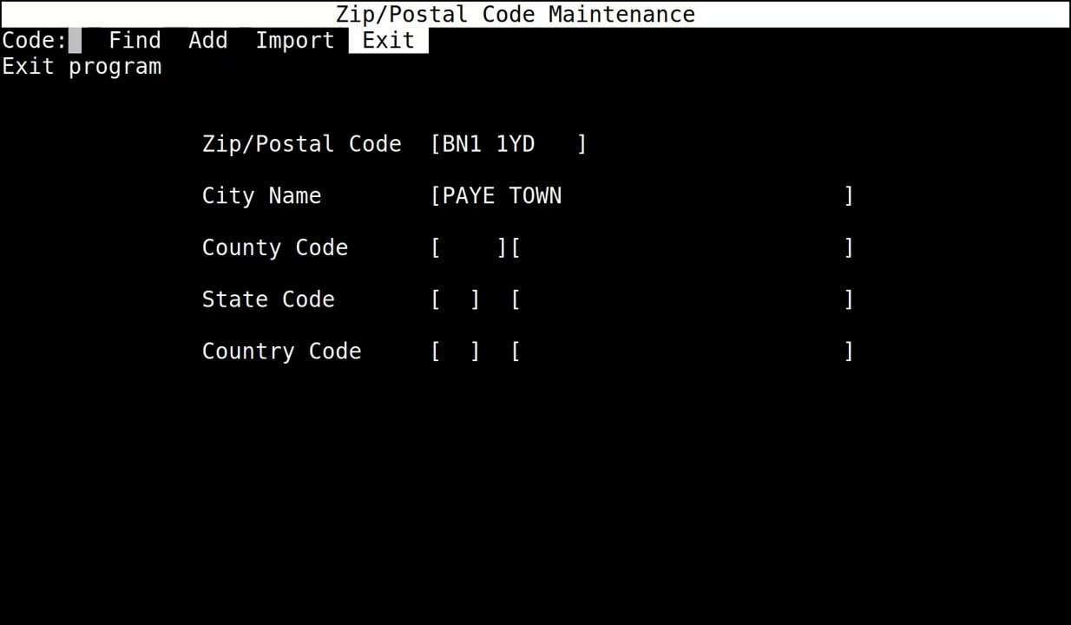
{"action": "key", "text": "Return"}
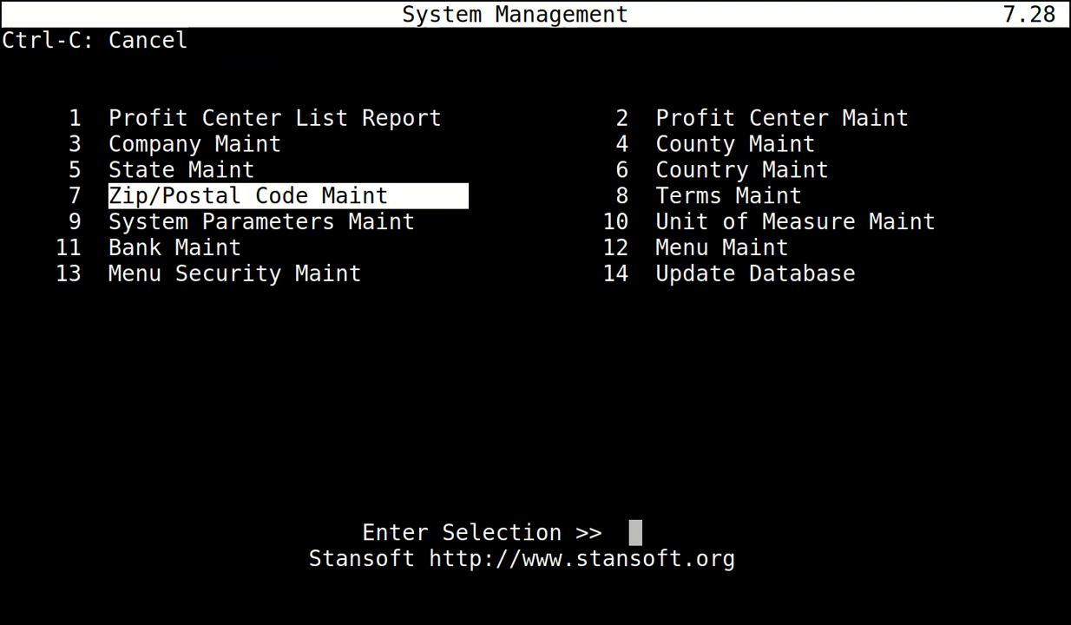
{"action": "key", "text": "Right"}
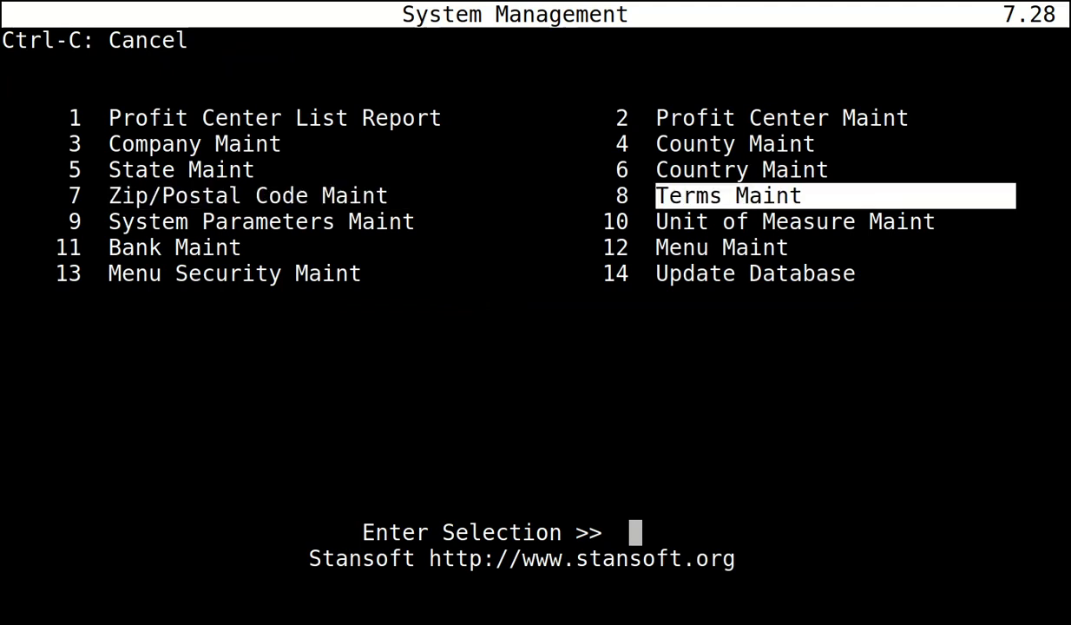
{"action": "key", "text": "Up"}
{"action": "key", "text": "Up"}
{"action": "key", "text": "Up"}
Add profit center 0 named COMPANY WIDE, leaving both address lines blank.
{"action": "key", "text": "Return"}
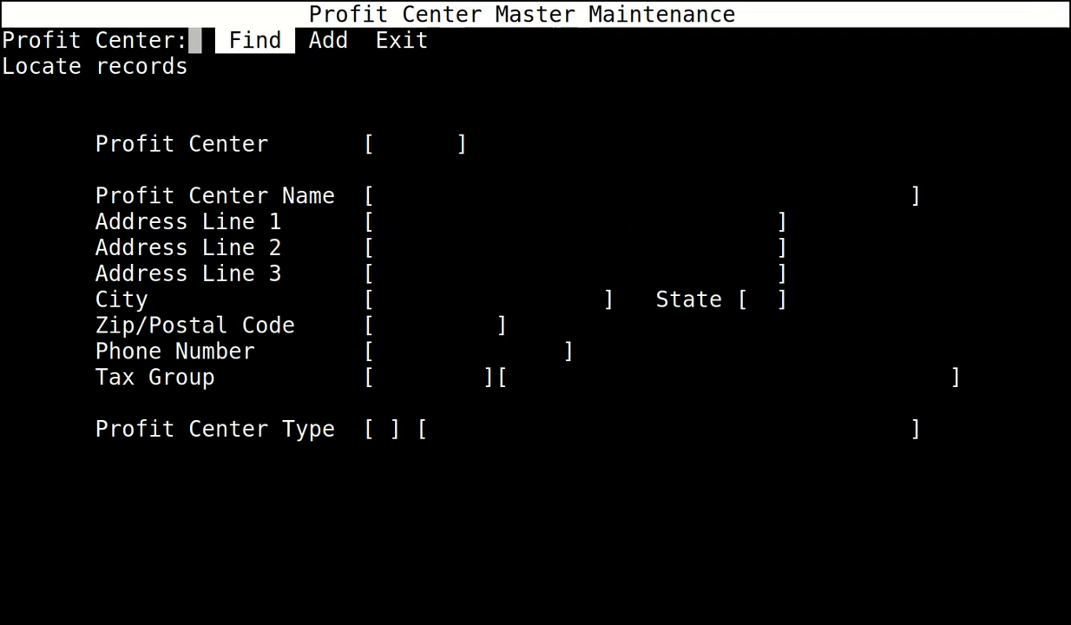
{"action": "key", "text": "Right"}
{"action": "key", "text": "Return"}
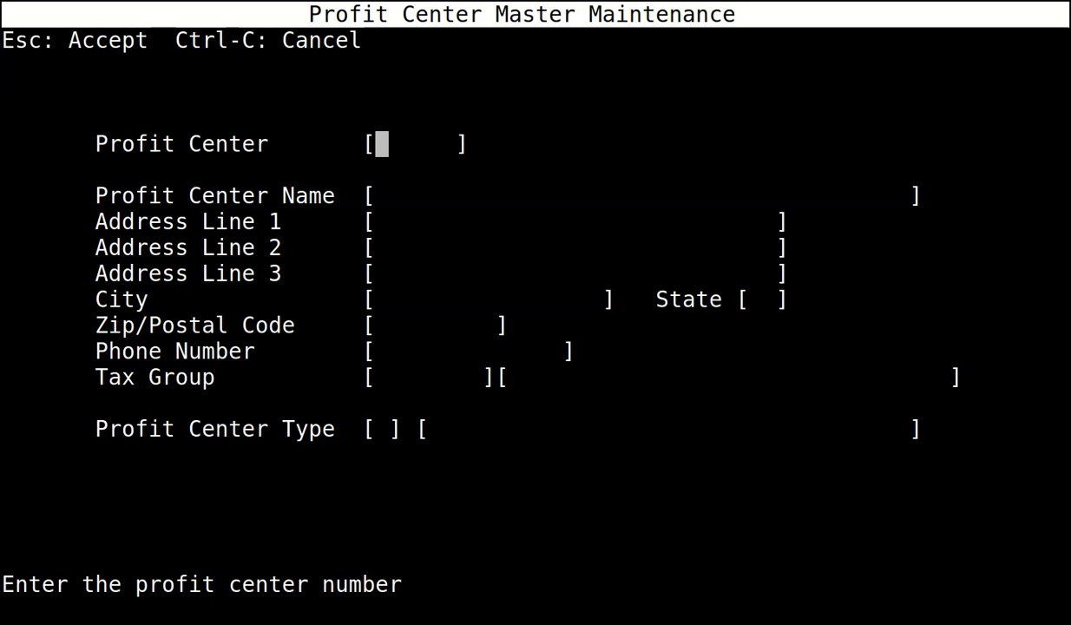
{"action": "key", "text": "Return"}
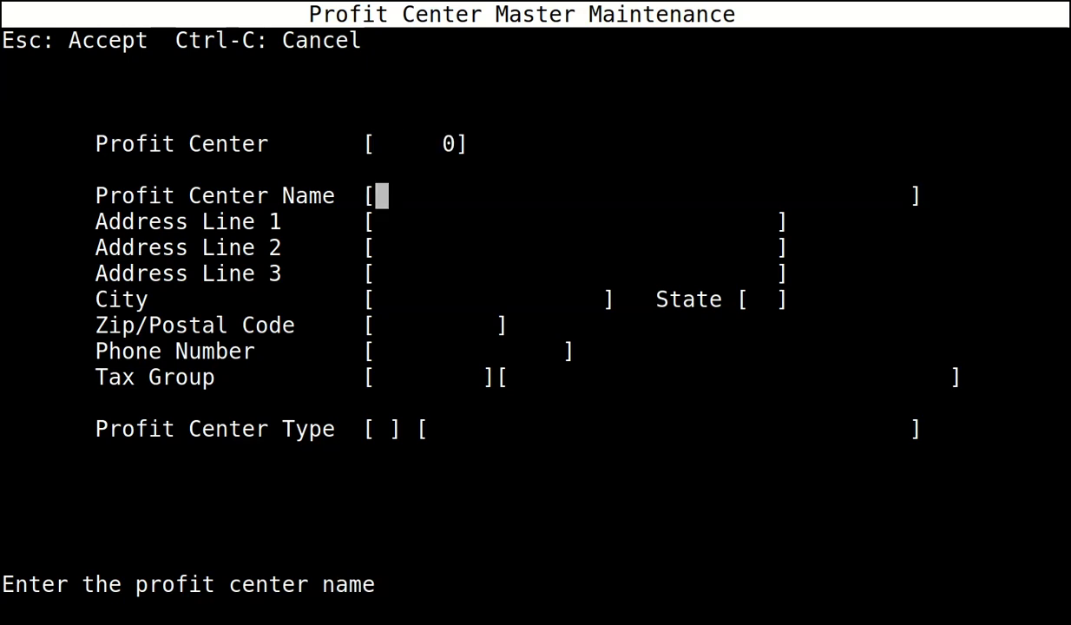
{"action": "type", "text": "COMPANY WID"}
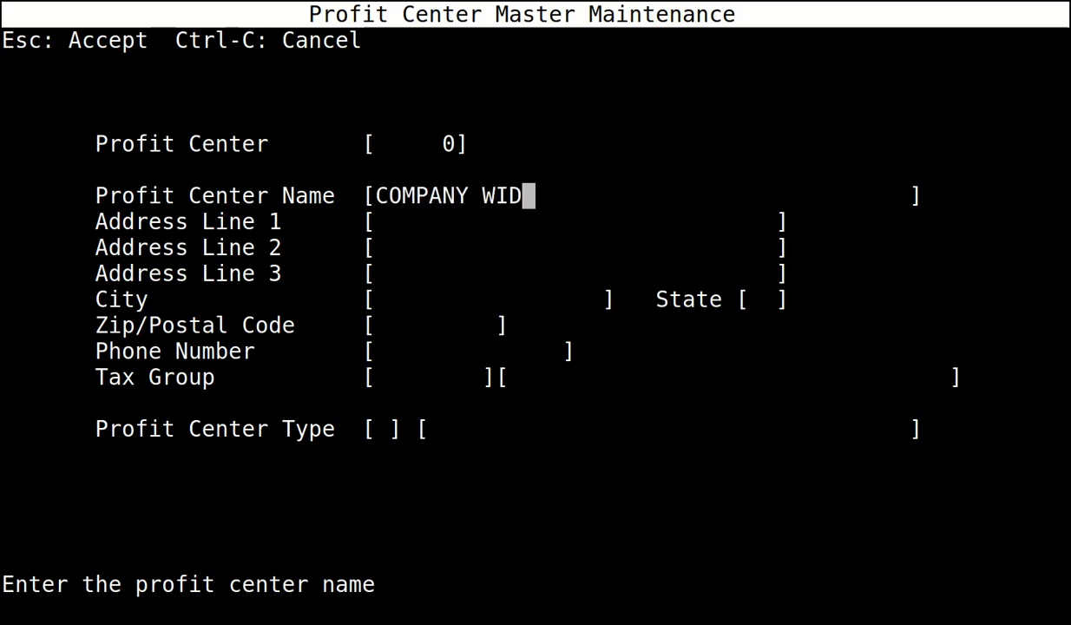
{"action": "type", "text": "E"}
{"action": "key", "text": "Return"}
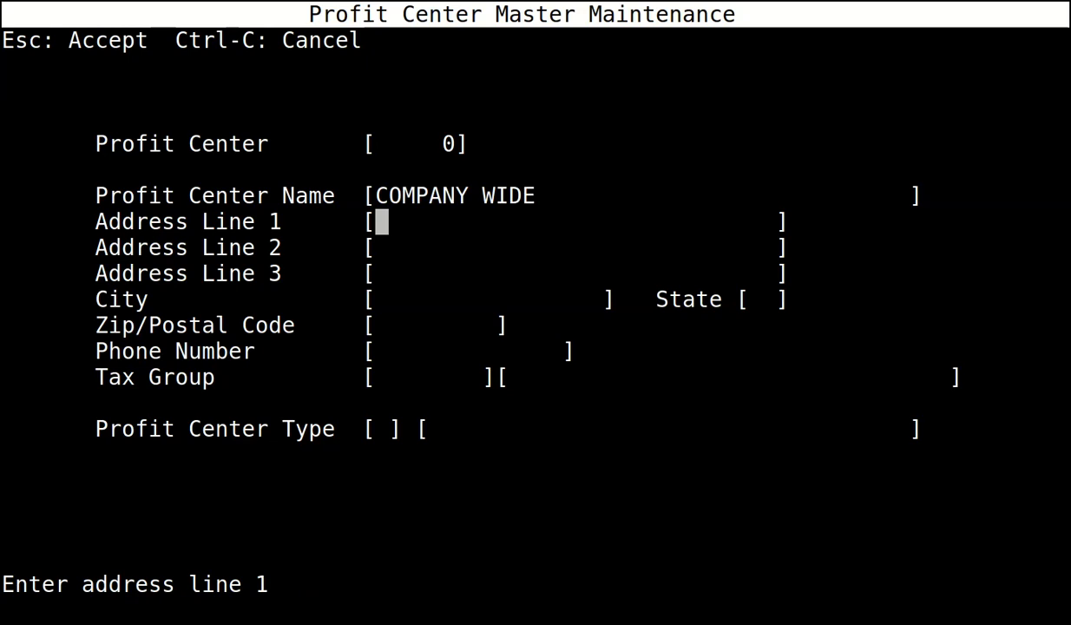
{"action": "key", "text": "Return"}
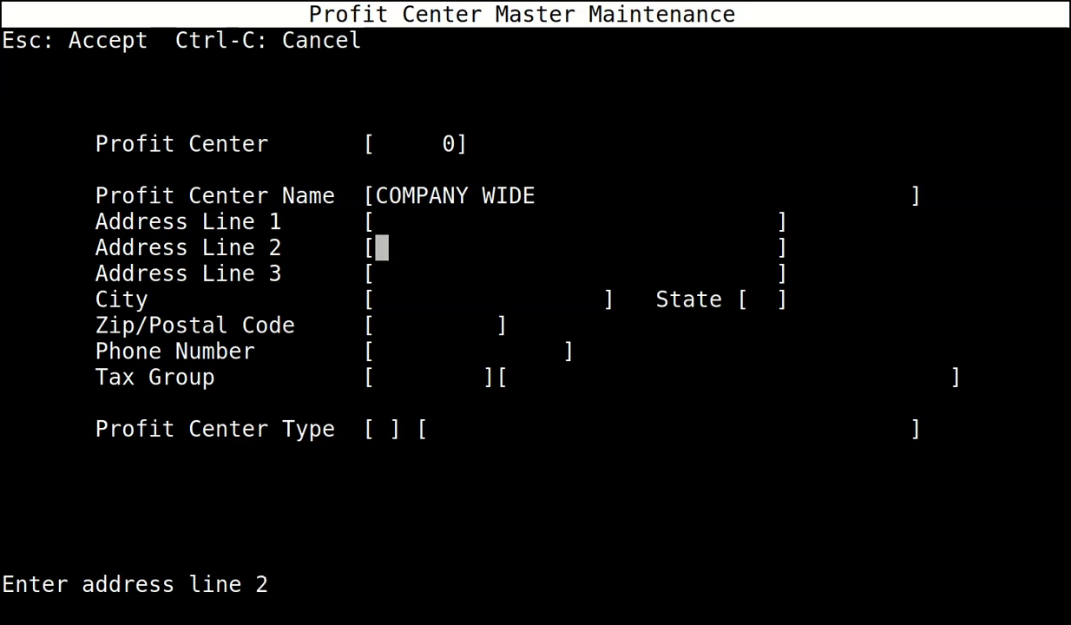
{"action": "key", "text": "Return"}
{"action": "key", "text": "Return"}
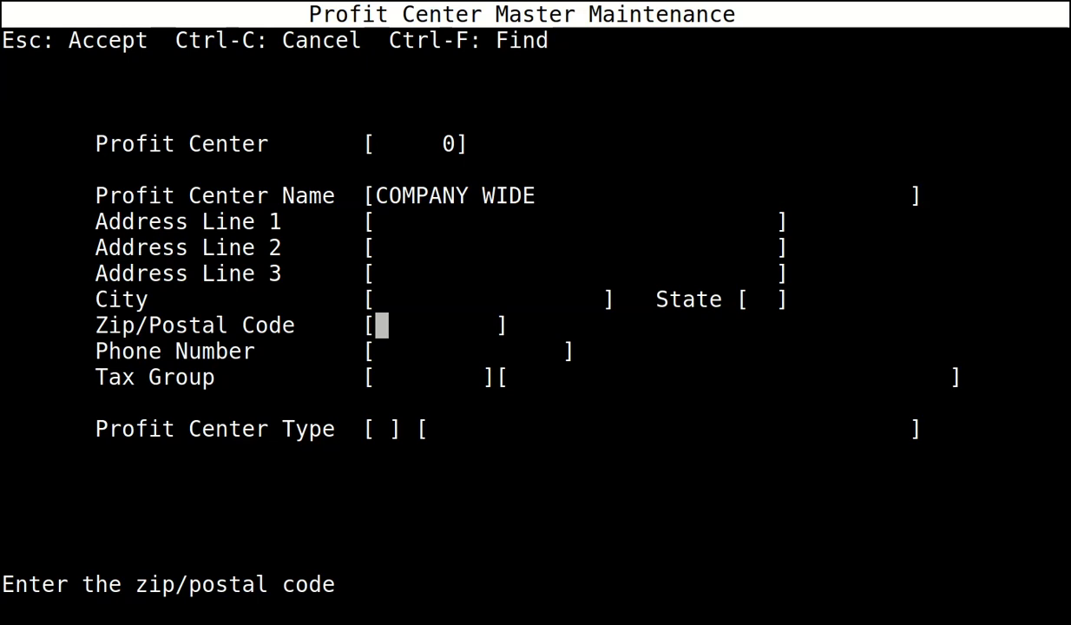
Give it postal code BN1 1YD, tax group PC, type A (Administrative), save, and exit.
{"action": "key", "text": "ctrl+f"}
{"action": "key", "text": "Escape"}
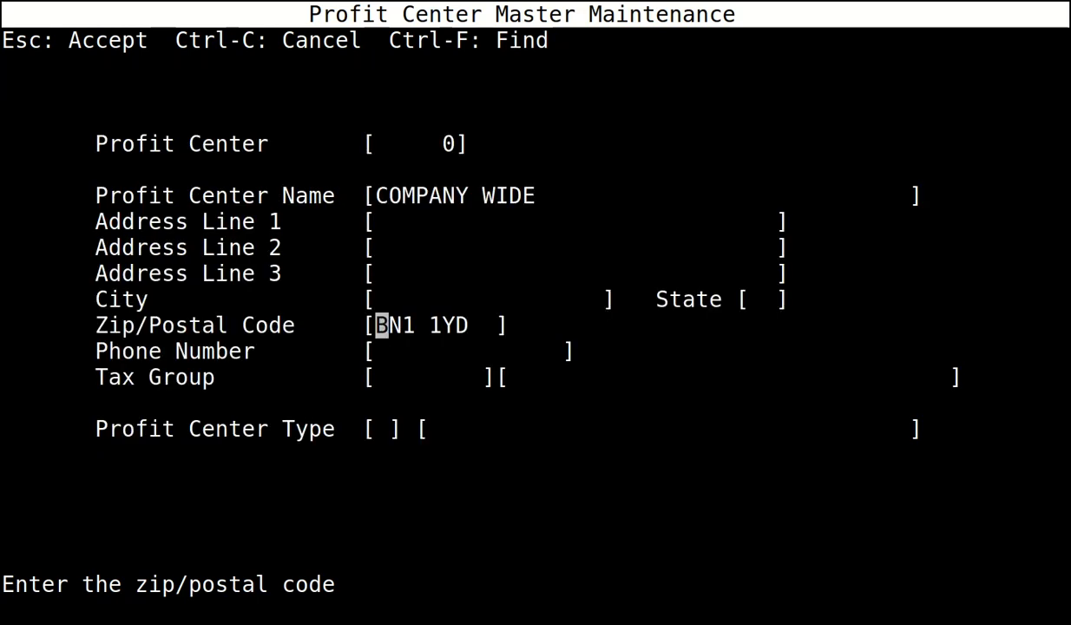
{"action": "key", "text": "Return"}
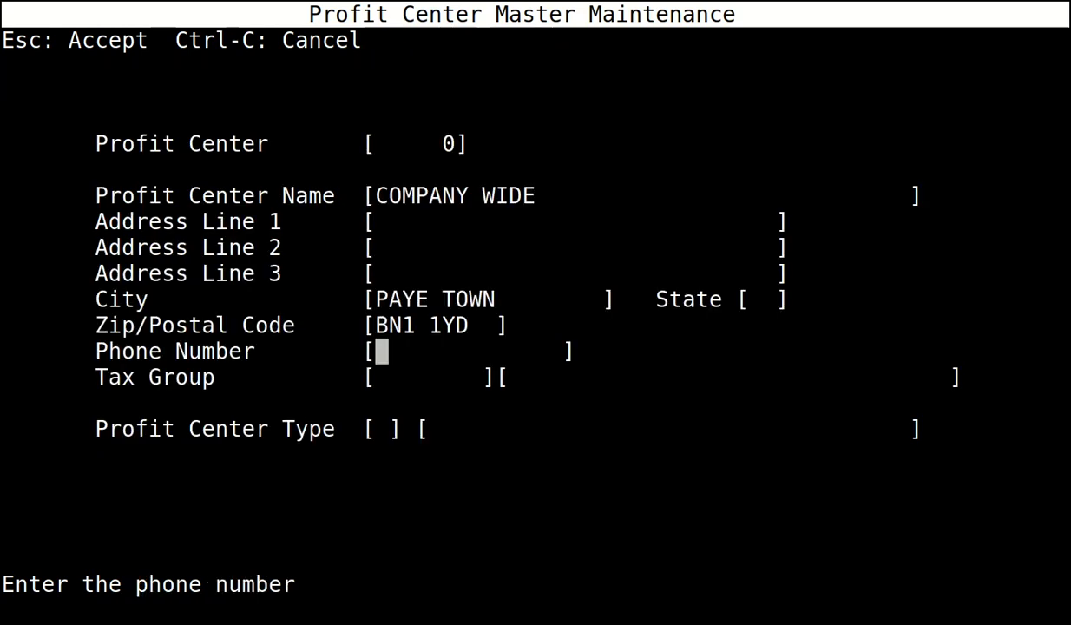
{"action": "key", "text": "Return"}
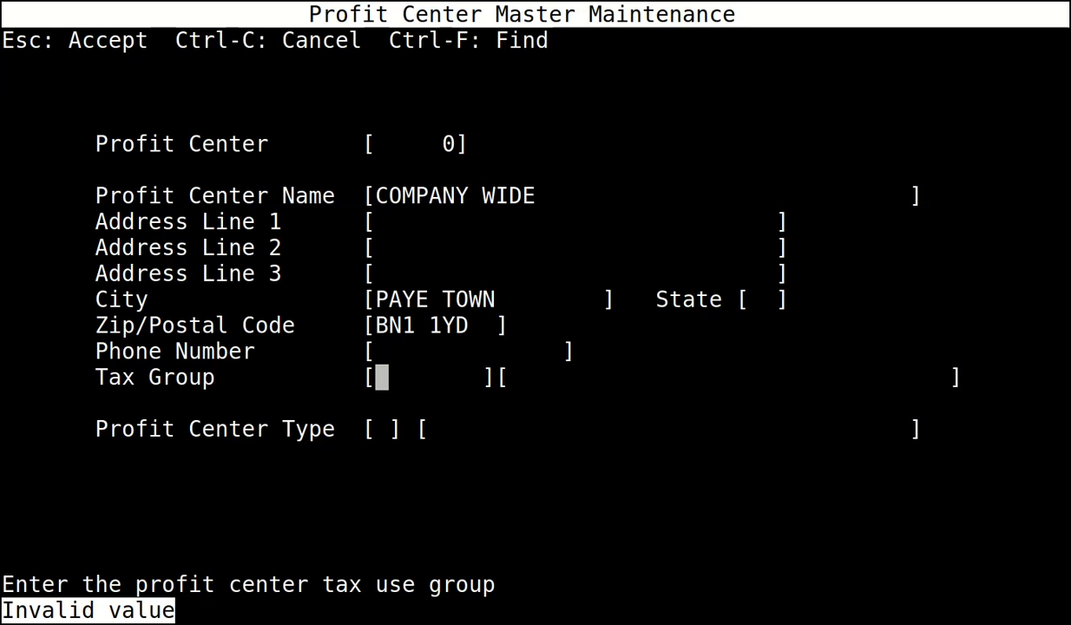
{"action": "type", "text": "PC"}
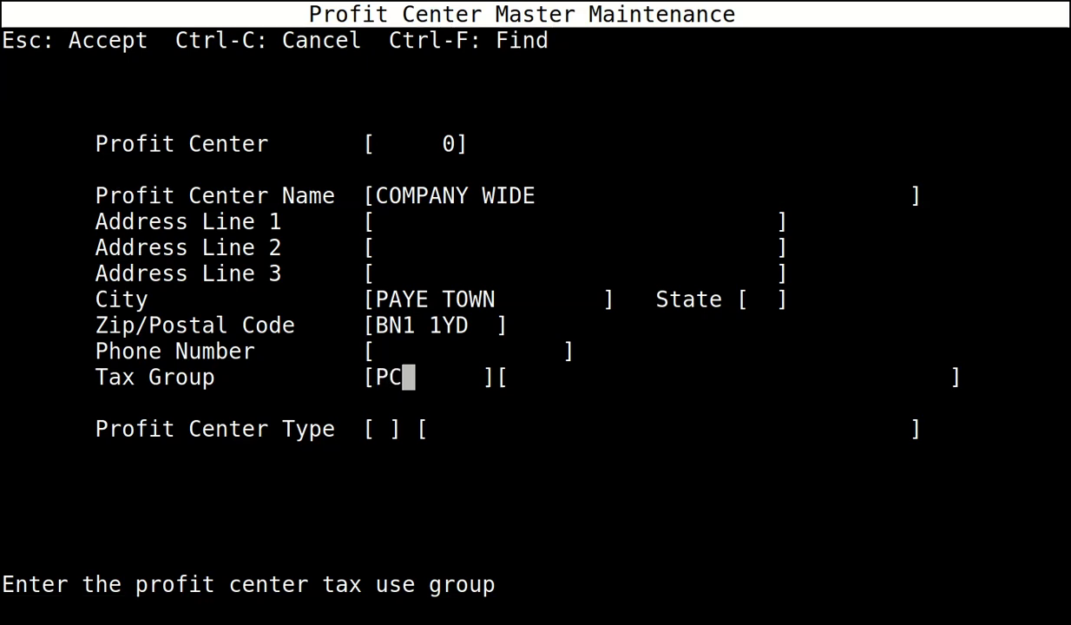
{"action": "key", "text": "Return"}
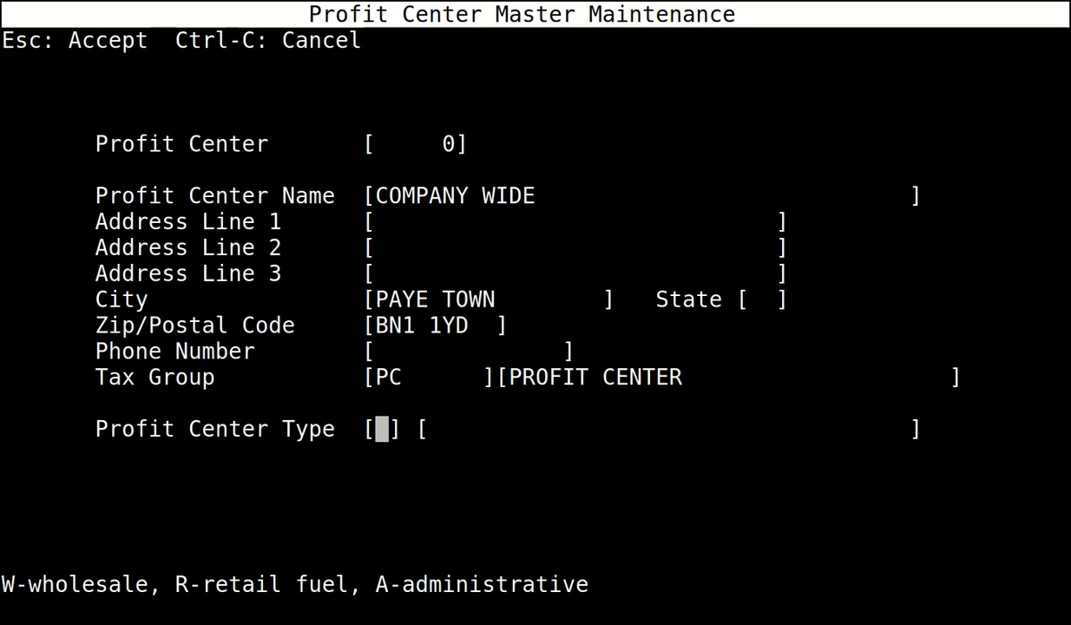
{"action": "type", "text": "A"}
{"action": "key", "text": "Return"}
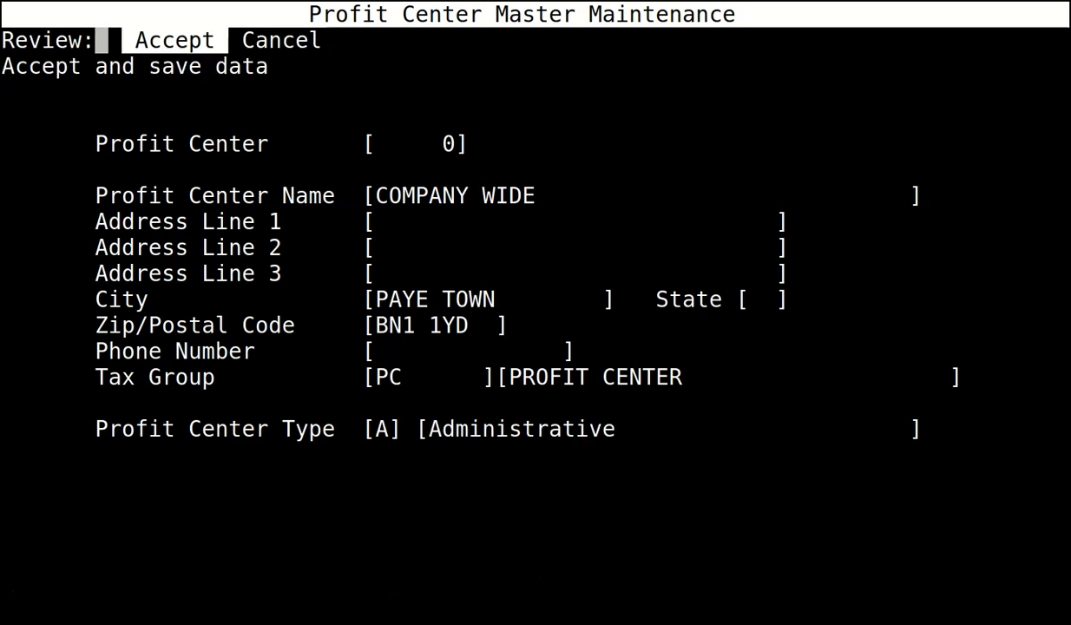
{"action": "key", "text": "Return"}
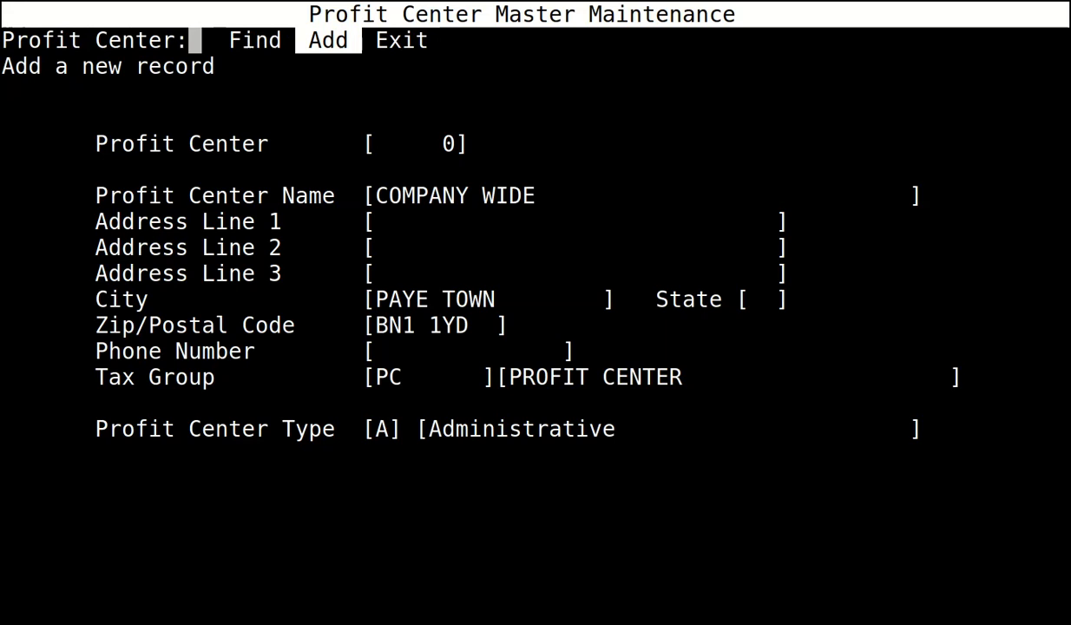
{"action": "key", "text": "Right"}
{"action": "key", "text": "Return"}
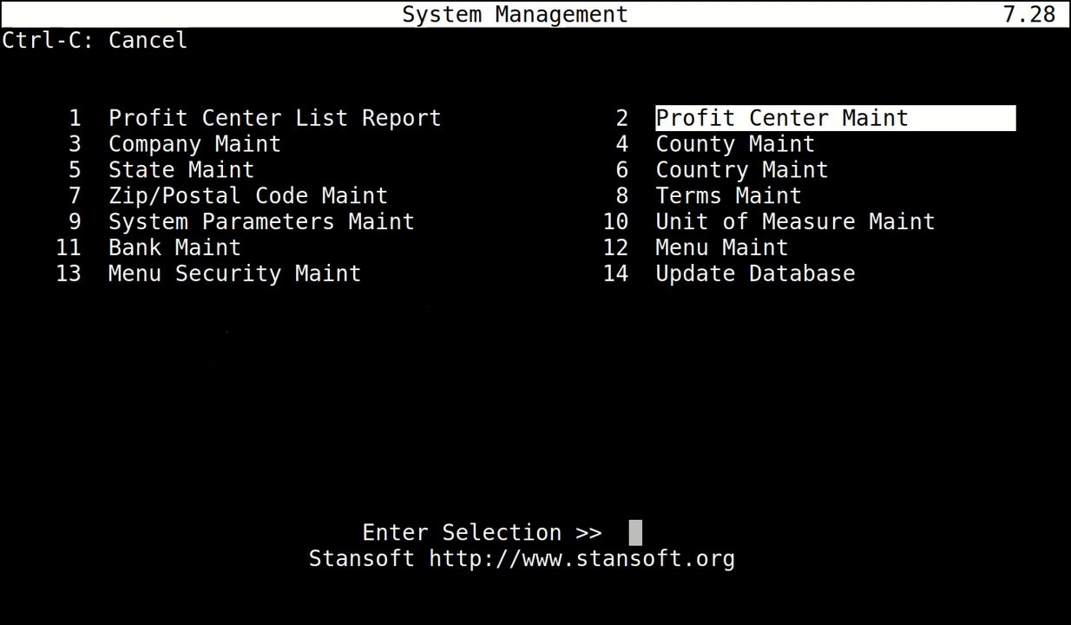
Open System Parameters Maint and find parameter 2, Company Wide Profit Center Nbr.
{"action": "key", "text": "Left"}
{"action": "key", "text": "Down"}
{"action": "key", "text": "Down"}
{"action": "key", "text": "Down"}
{"action": "key", "text": "Down"}
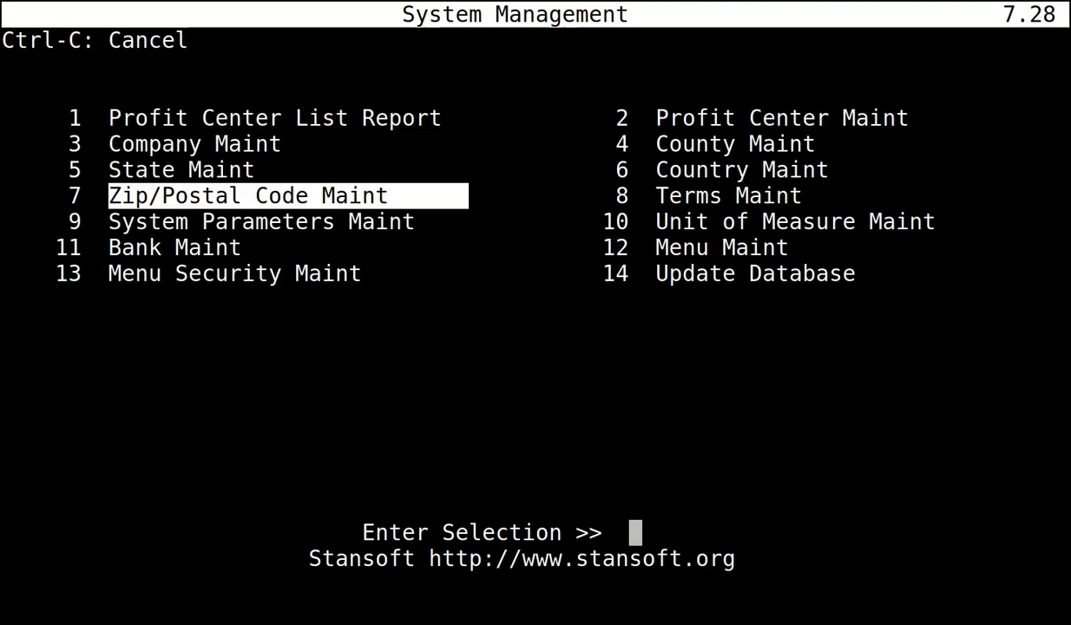
{"action": "key", "text": "Return"}
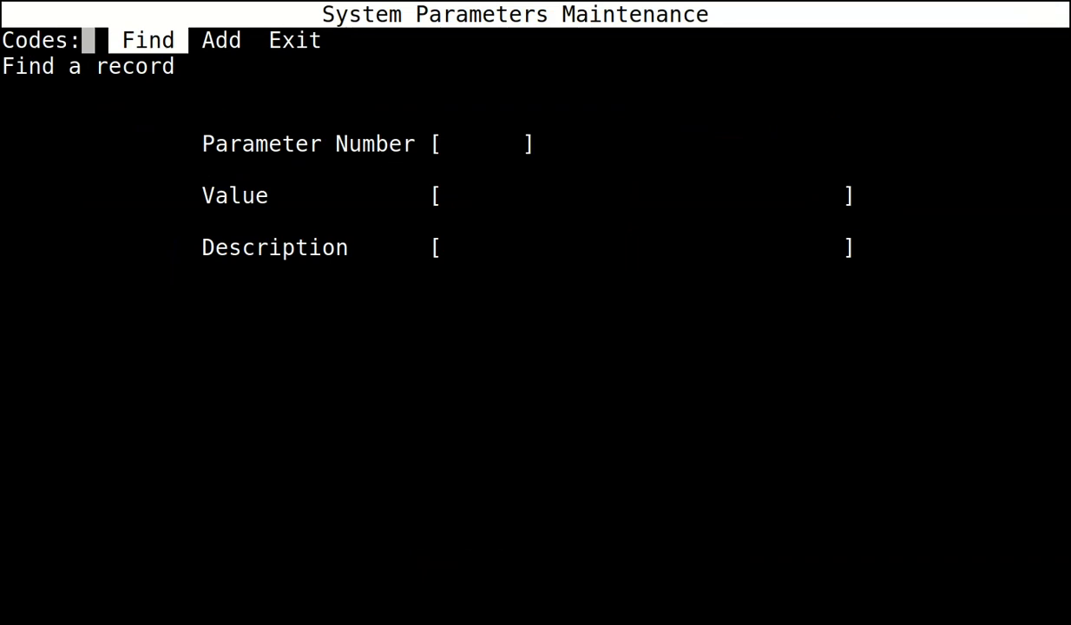
{"action": "key", "text": "Return"}
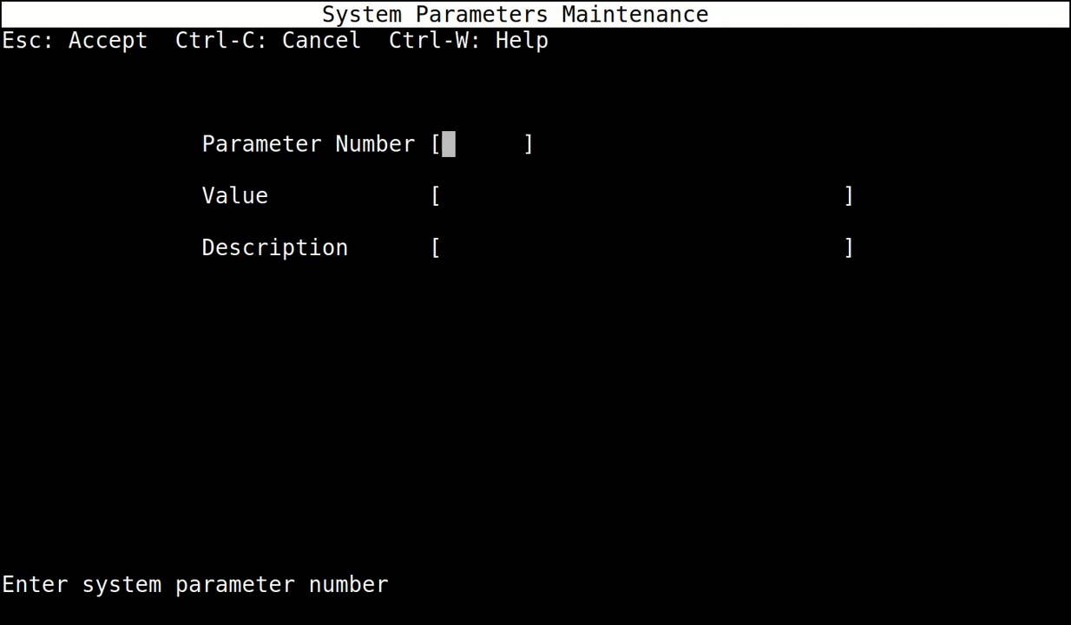
{"action": "type", "text": "2"}
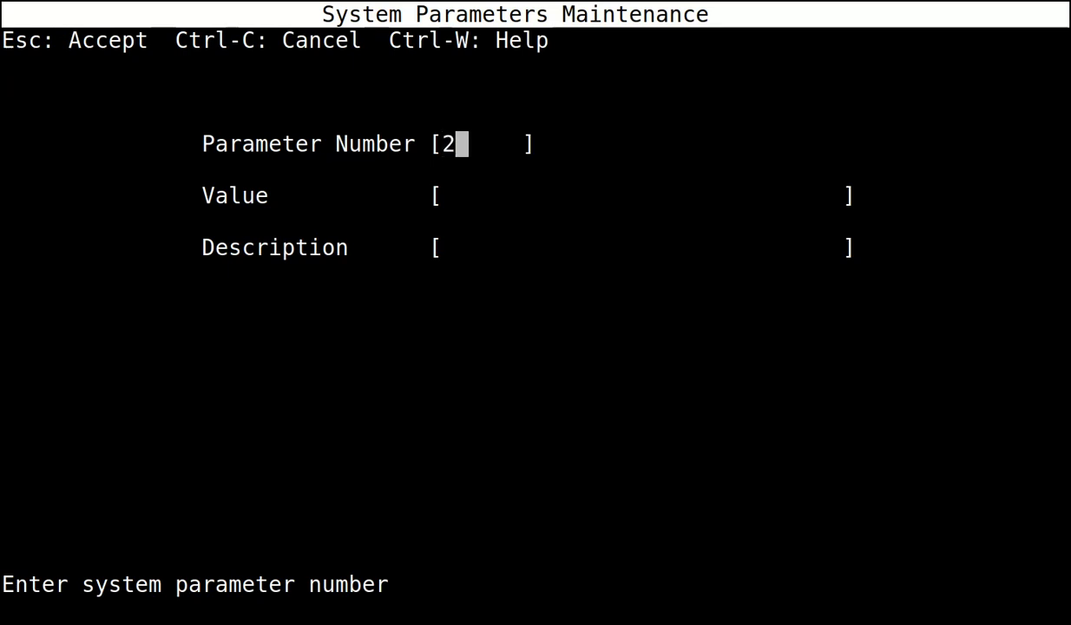
{"action": "key", "text": "Escape"}
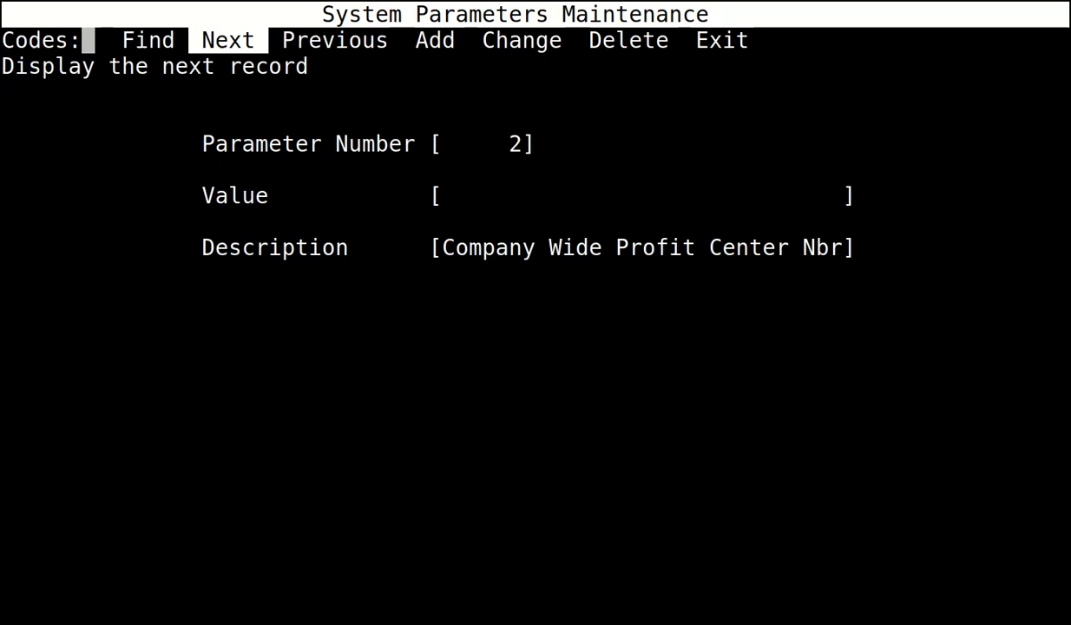
Change the parameter's value to 0, save it, and exit the parameters screen.
{"action": "key", "text": "Right"}
{"action": "key", "text": "Right"}
{"action": "key", "text": "Right"}
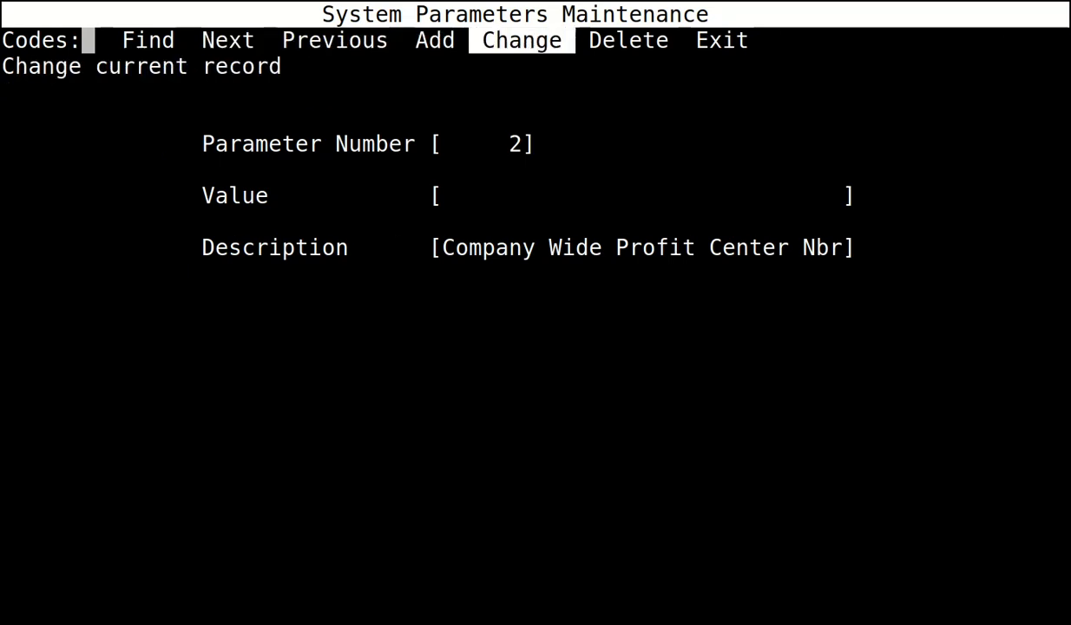
{"action": "key", "text": "Return"}
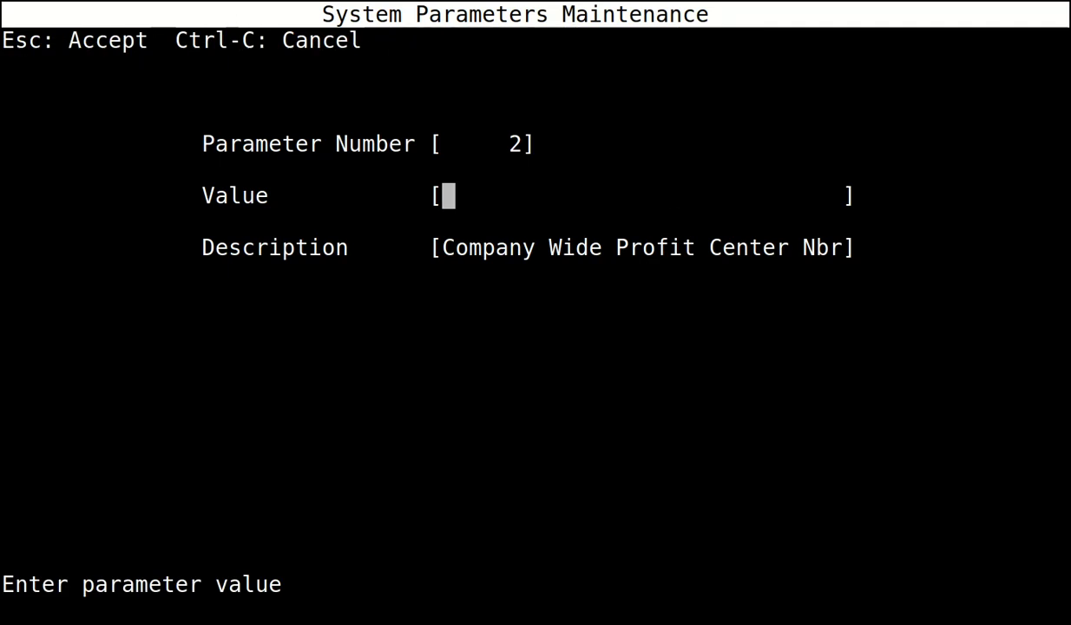
{"action": "type", "text": "0"}
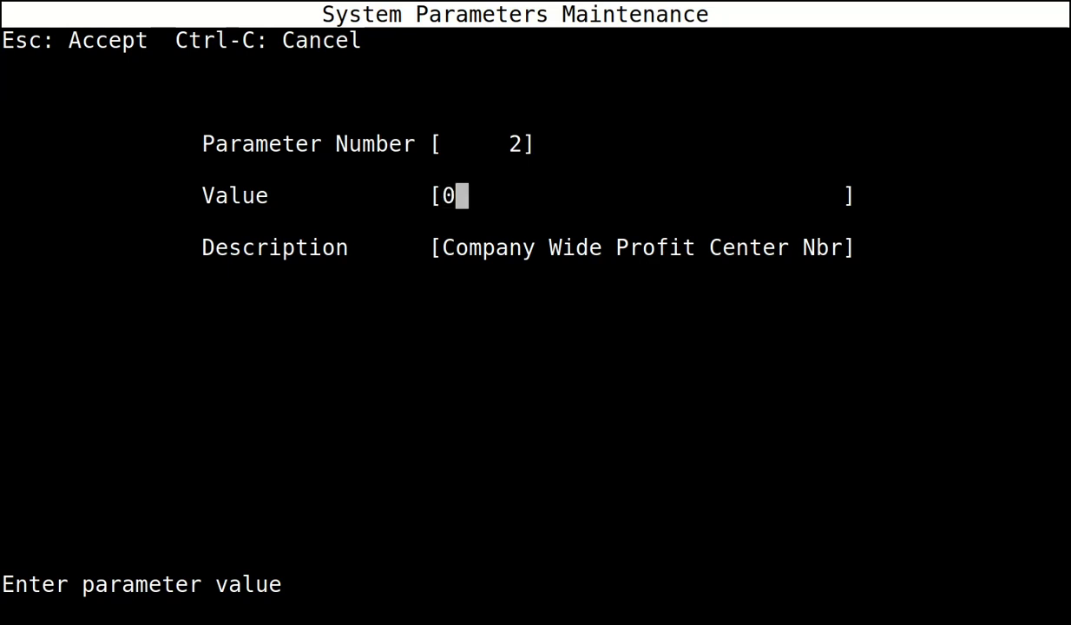
{"action": "key", "text": "Escape"}
{"action": "key", "text": "Right"}
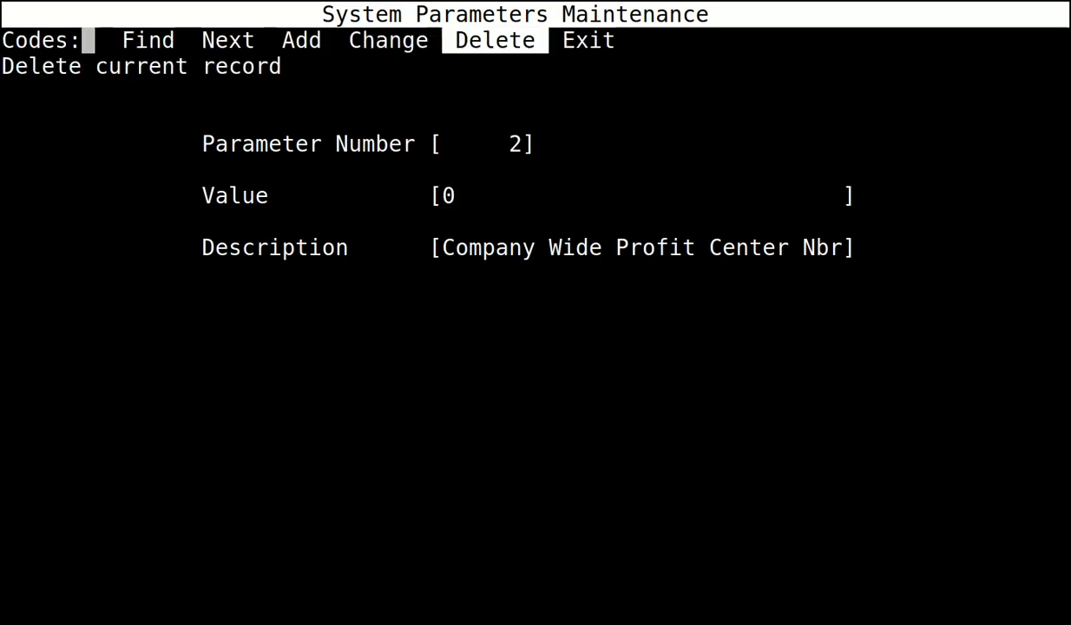
{"action": "key", "text": "Right"}
{"action": "key", "text": "Return"}
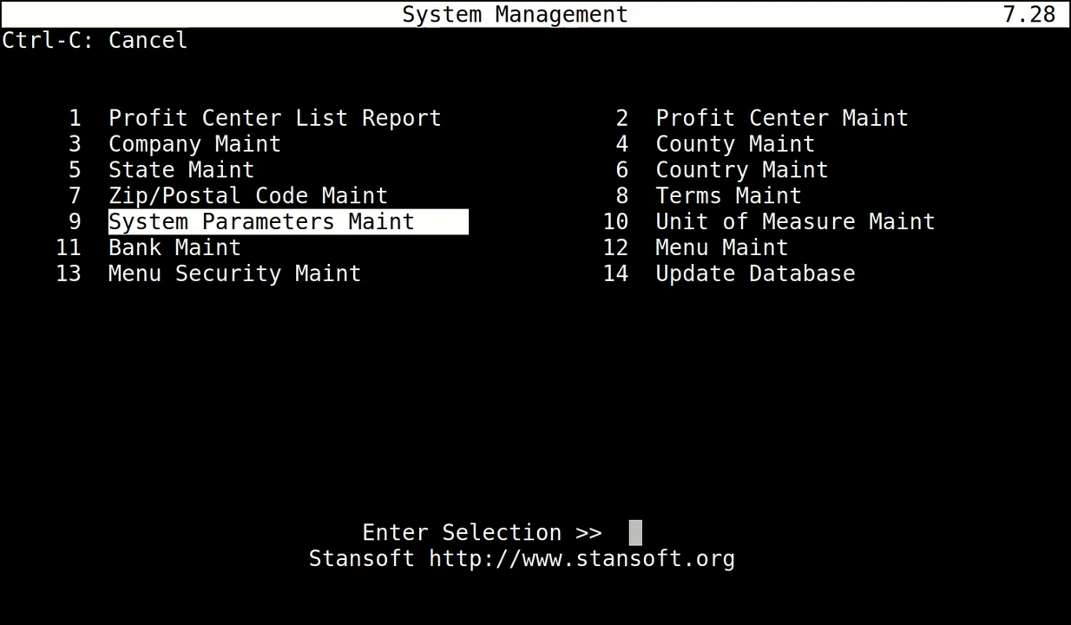
Return to the Master Menu and open 15 Period Maint under 6 General Ledger.
{"action": "key", "text": "ctrl+c"}
{"action": "key", "text": "Up"}
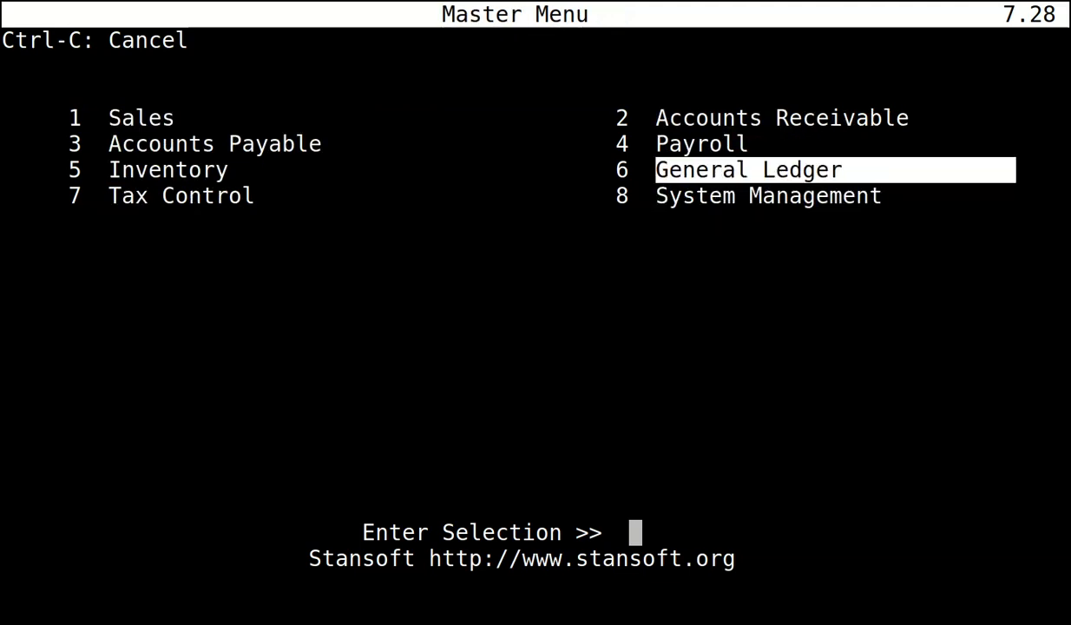
{"action": "key", "text": "Return"}
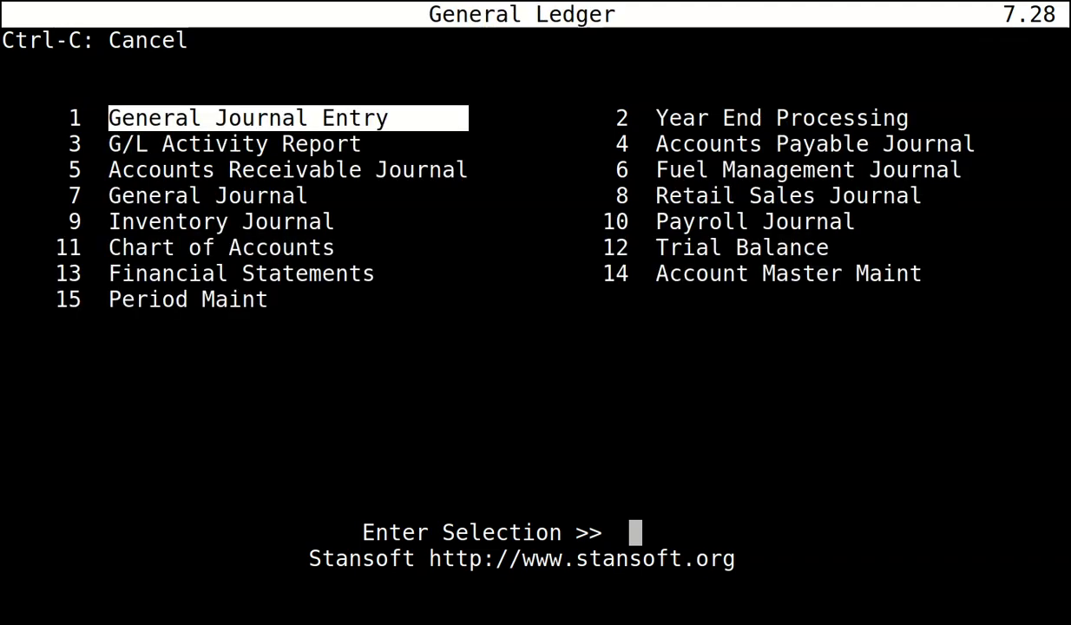
{"action": "key", "text": "Down"}
{"action": "key", "text": "Down"}
{"action": "key", "text": "Down"}
{"action": "key", "text": "Down"}
{"action": "key", "text": "Down"}
{"action": "key", "text": "Down"}
{"action": "key", "text": "Down"}
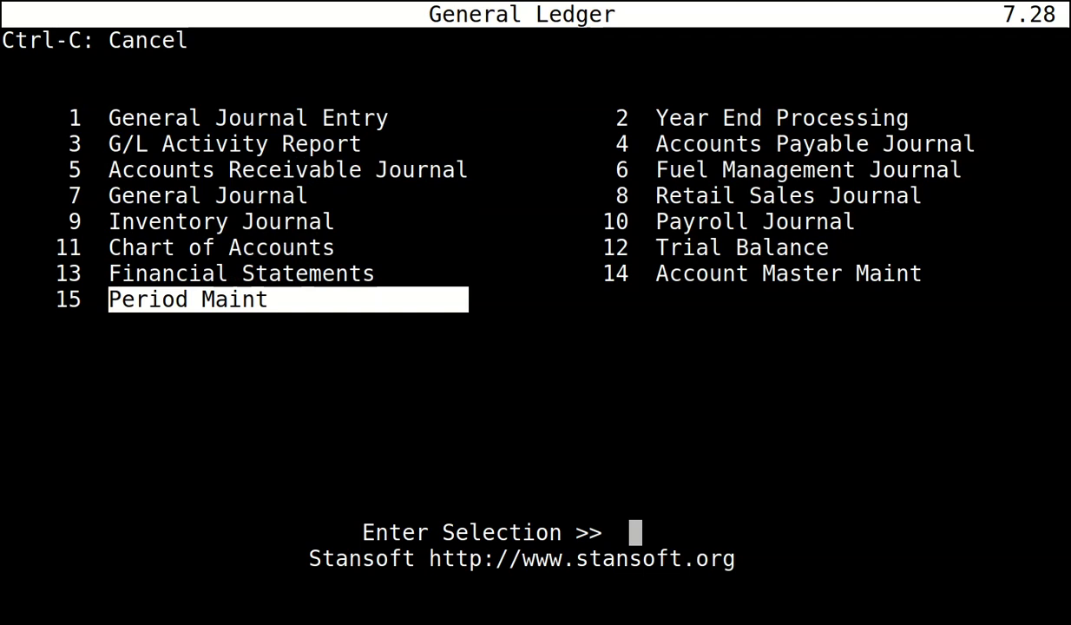
{"action": "key", "text": "Return"}
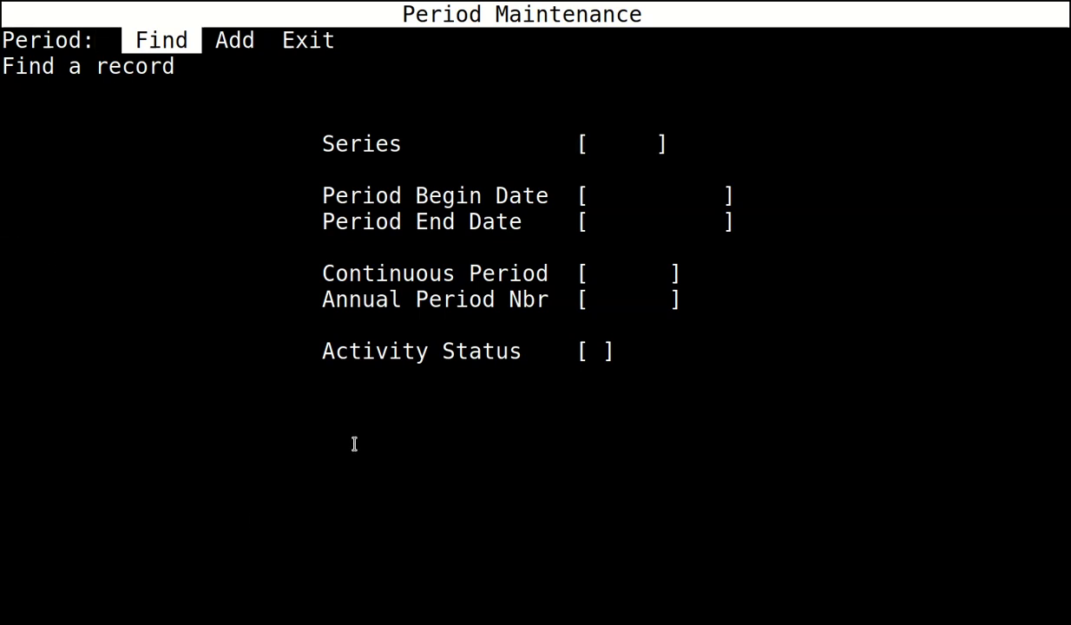
Add a new period record with series 22-23.
{"action": "key", "text": "Right"}
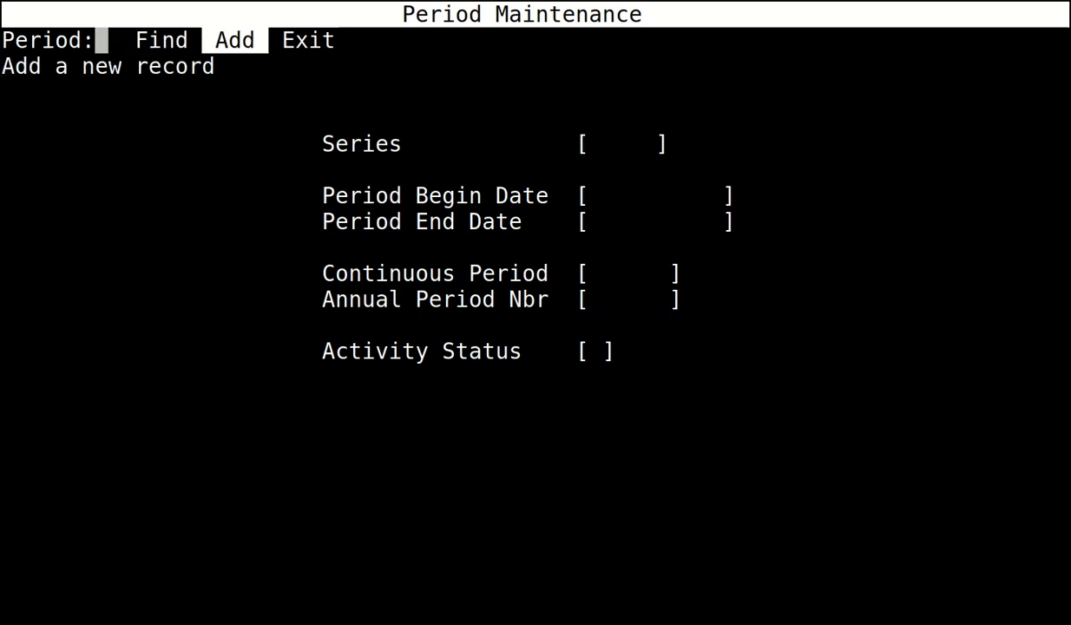
{"action": "key", "text": "Return"}
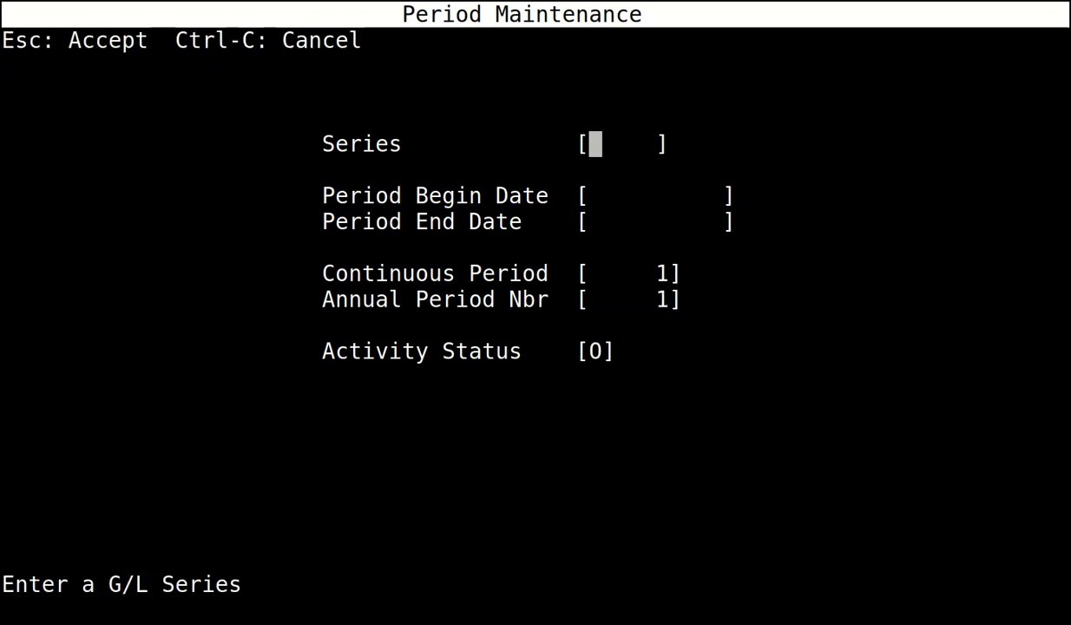
{"action": "type", "text": "2022"}
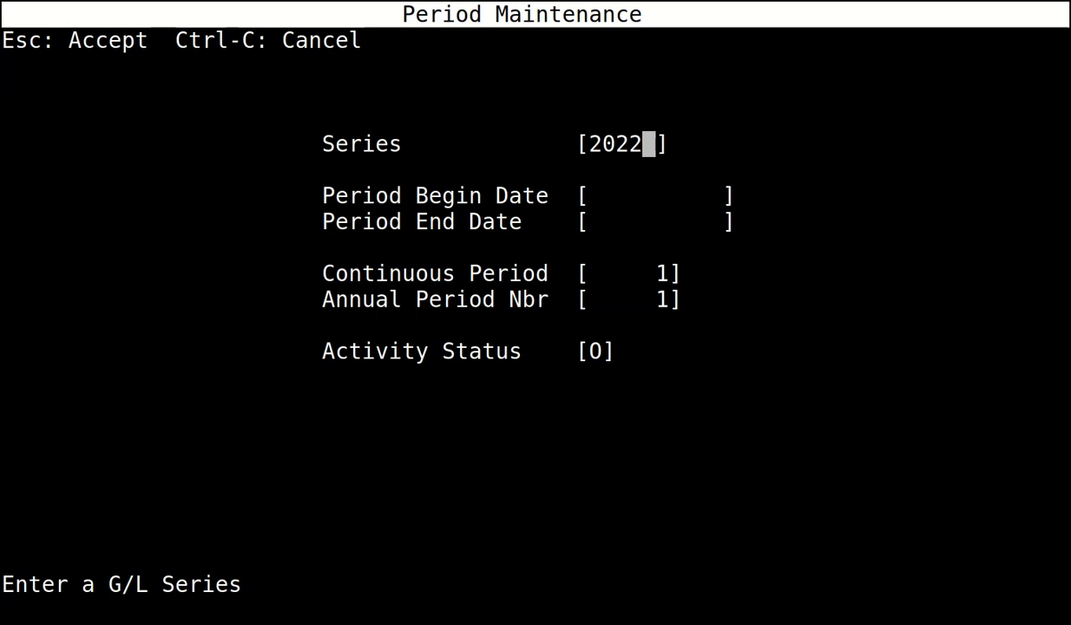
{"action": "key", "text": "BackSpace"}
{"action": "key", "text": "BackSpace"}
{"action": "key", "text": "BackSpace"}
{"action": "key", "text": "BackSpace"}
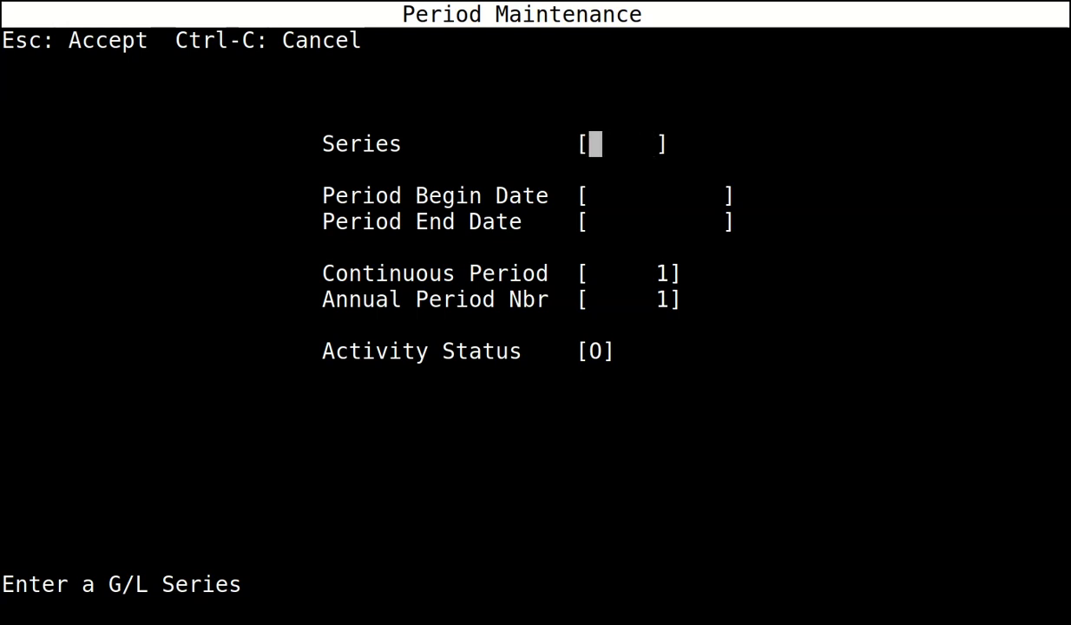
{"action": "type", "text": "FY23"}
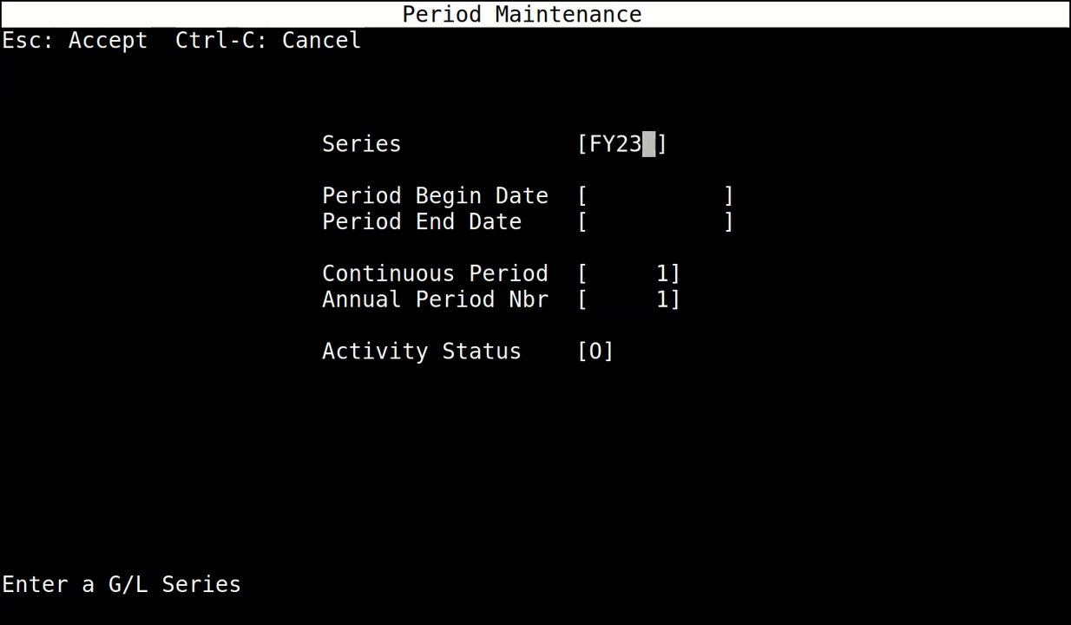
{"action": "key", "text": "BackSpace"}
{"action": "key", "text": "BackSpace"}
{"action": "key", "text": "BackSpace"}
{"action": "key", "text": "BackSpace"}
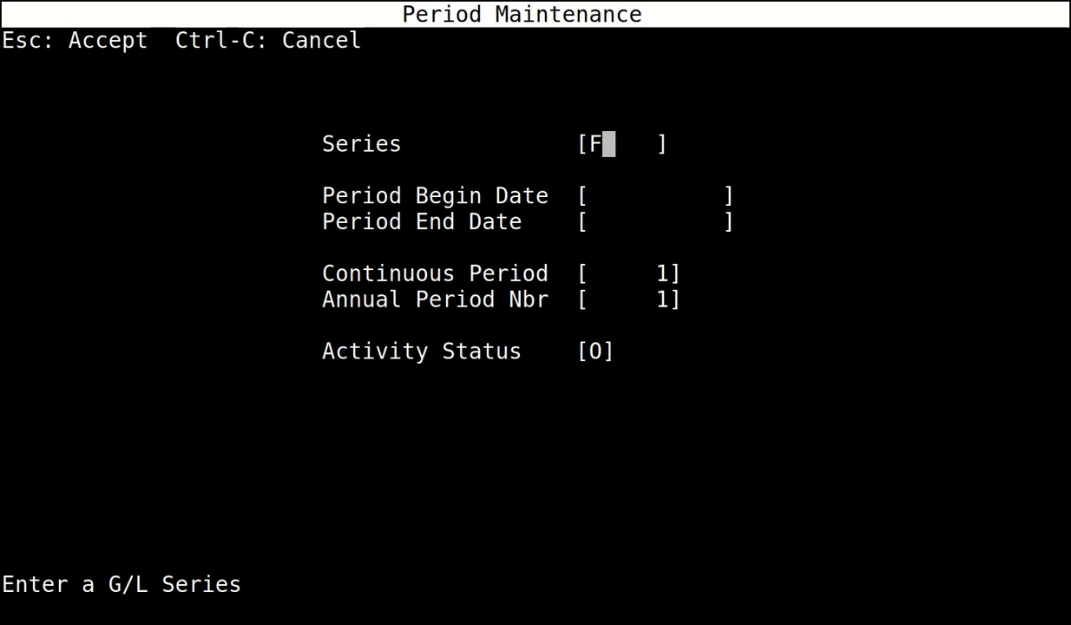
{"action": "type", "text": "22-23"}
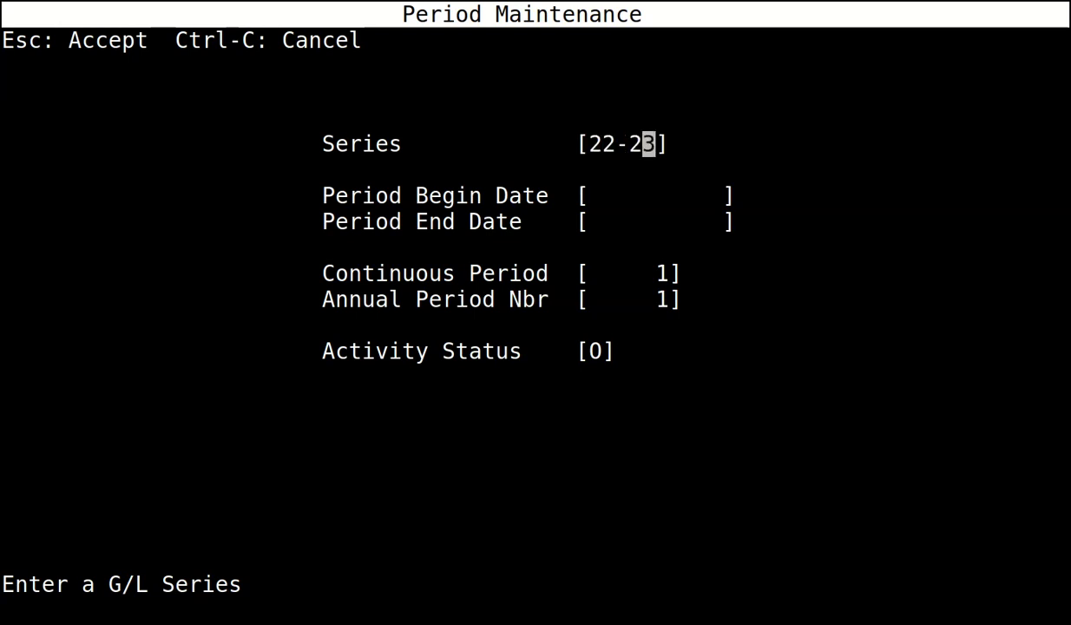
{"action": "left_click", "coordinate": [595, 196]}
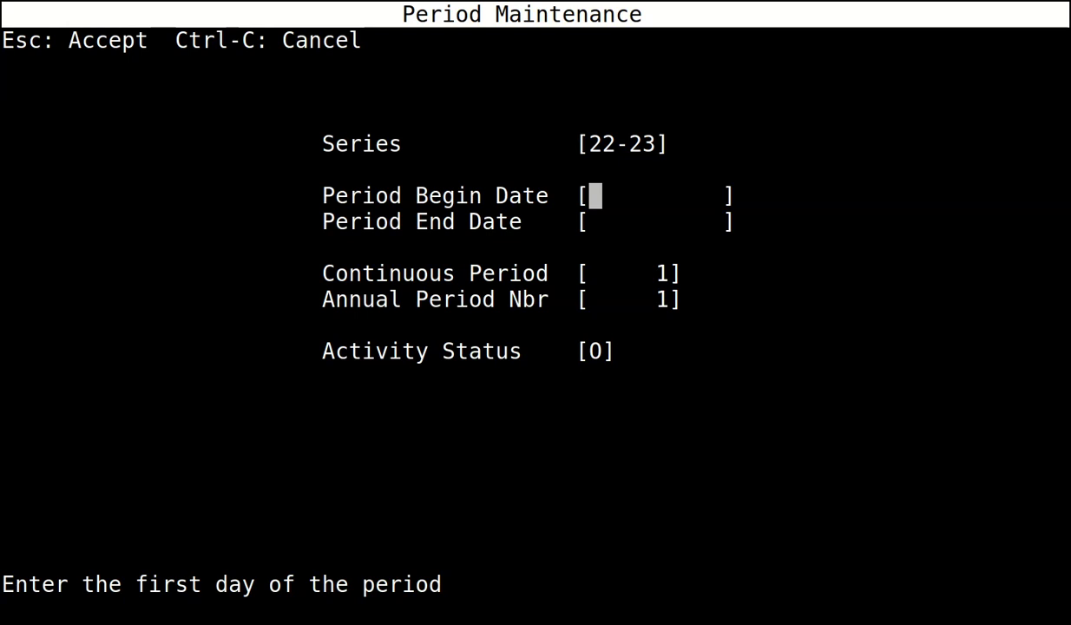
Set period 1 from 01/04/2022 to 30/04/2022 with 30 days and save it.
{"action": "type", "text": "0"}
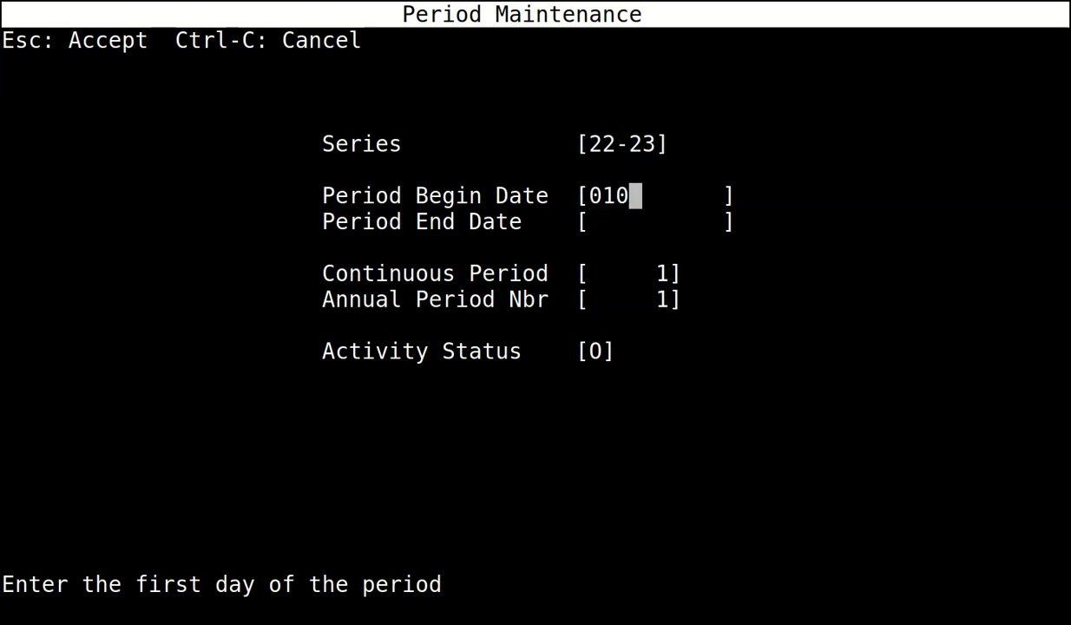
{"action": "type", "text": "1/04/202"}
{"action": "key", "text": "Return"}
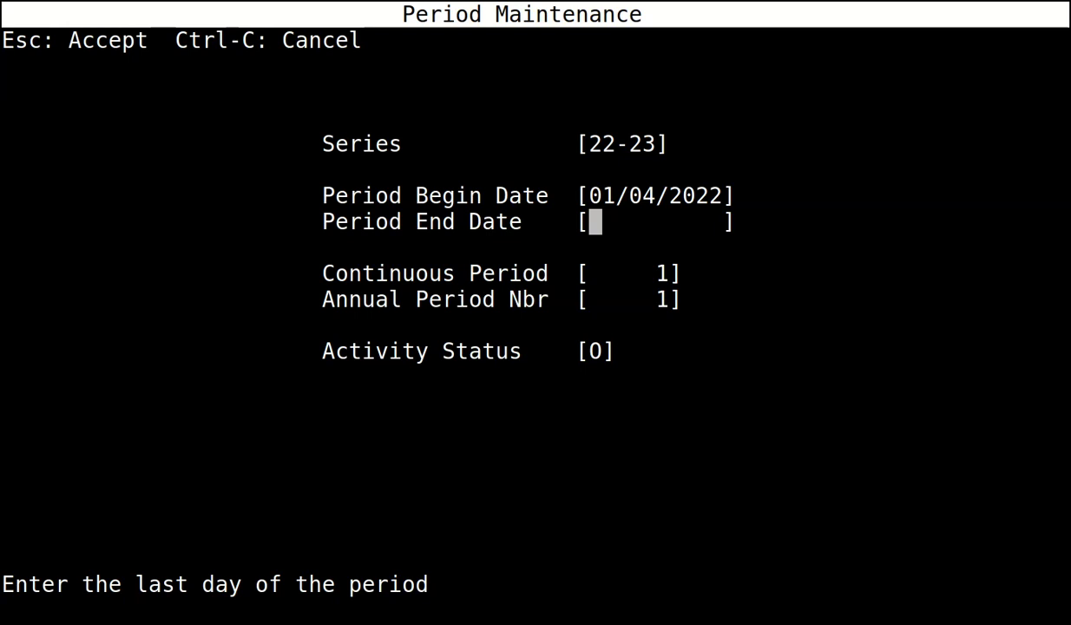
{"action": "type", "text": "30/04/20"}
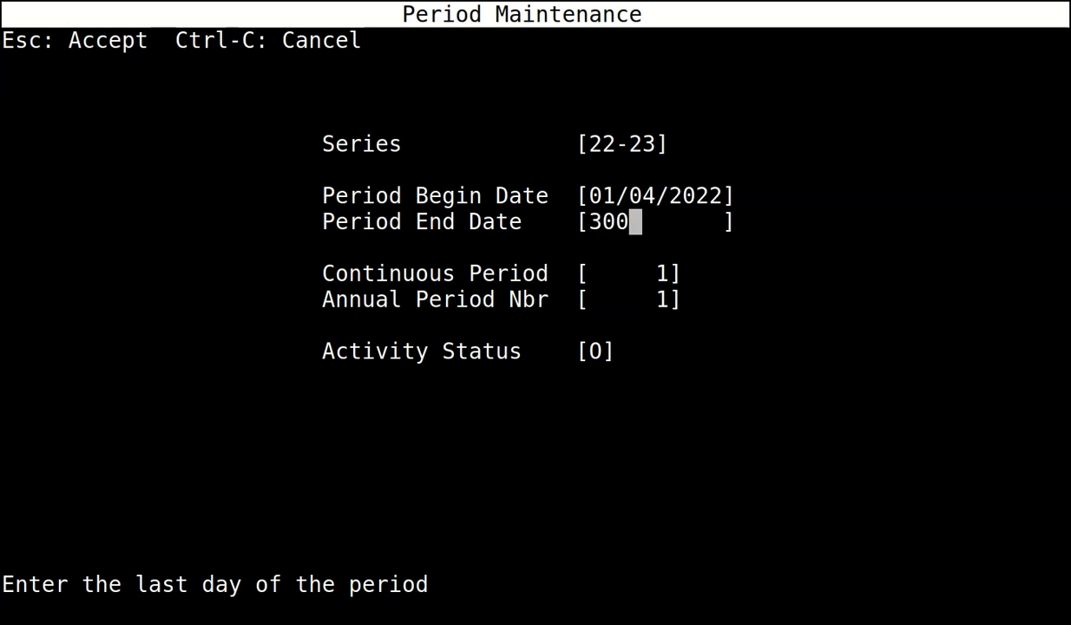
{"action": "type", "text": "2"}
{"action": "key", "text": "Return"}
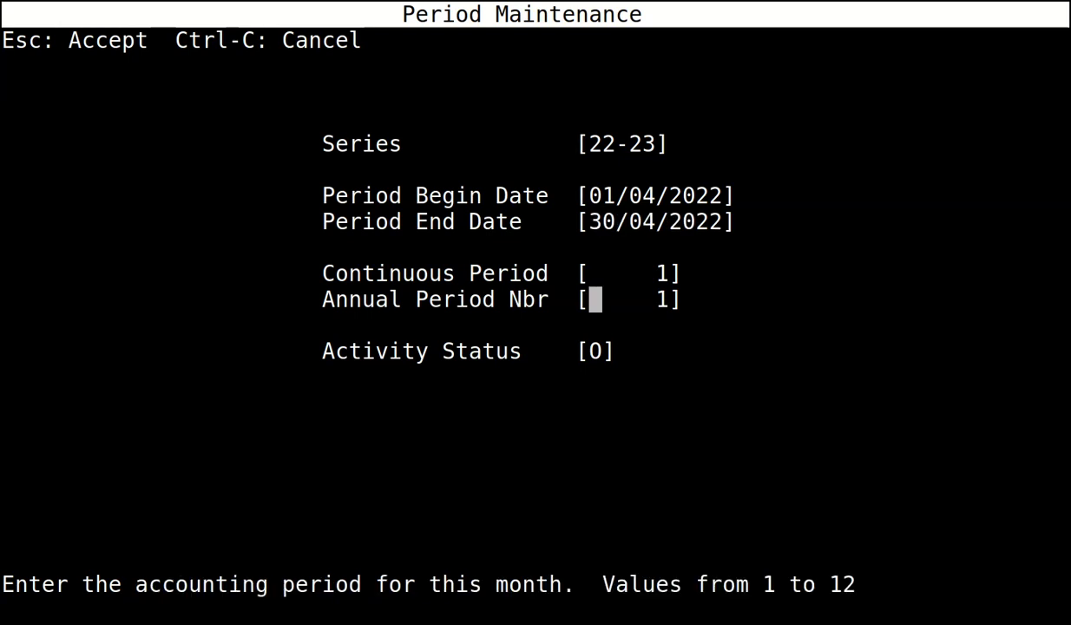
{"action": "key", "text": "Return"}
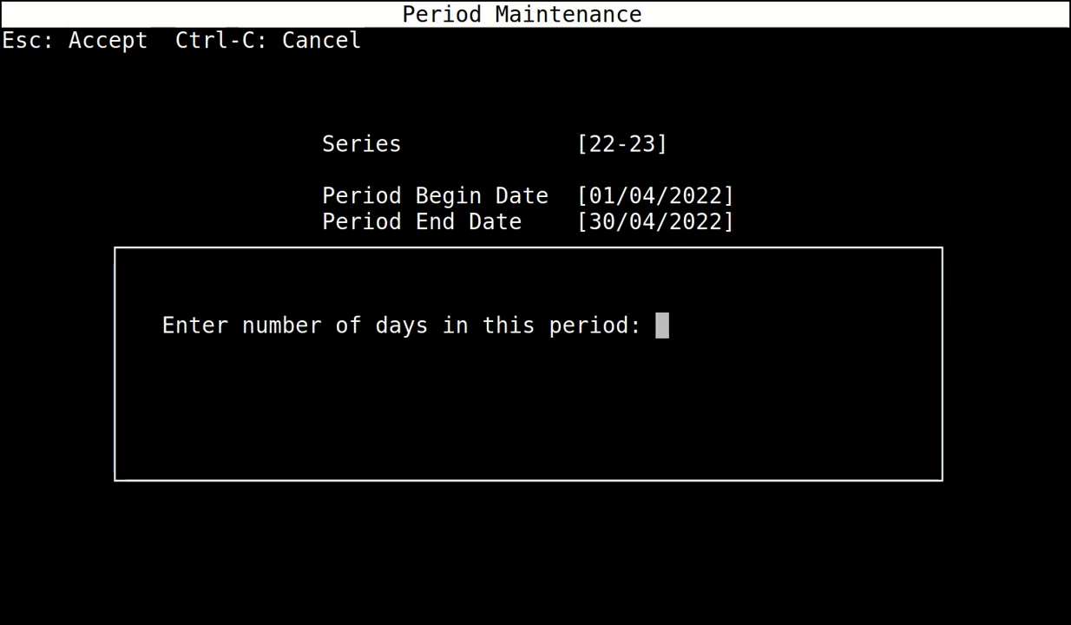
{"action": "type", "text": "30"}
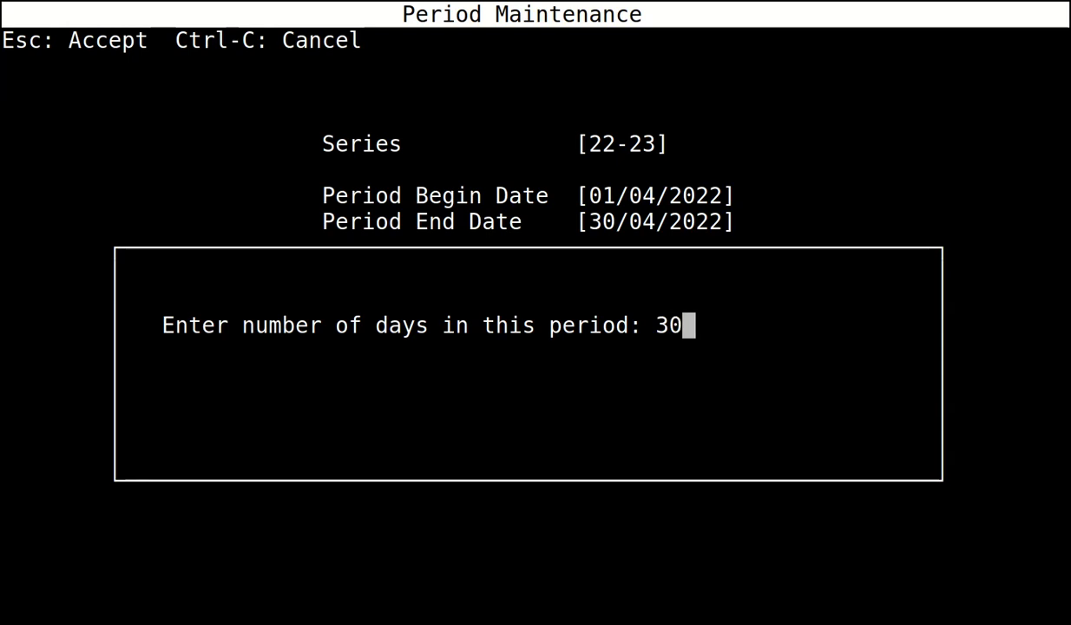
{"action": "key", "text": "Return"}
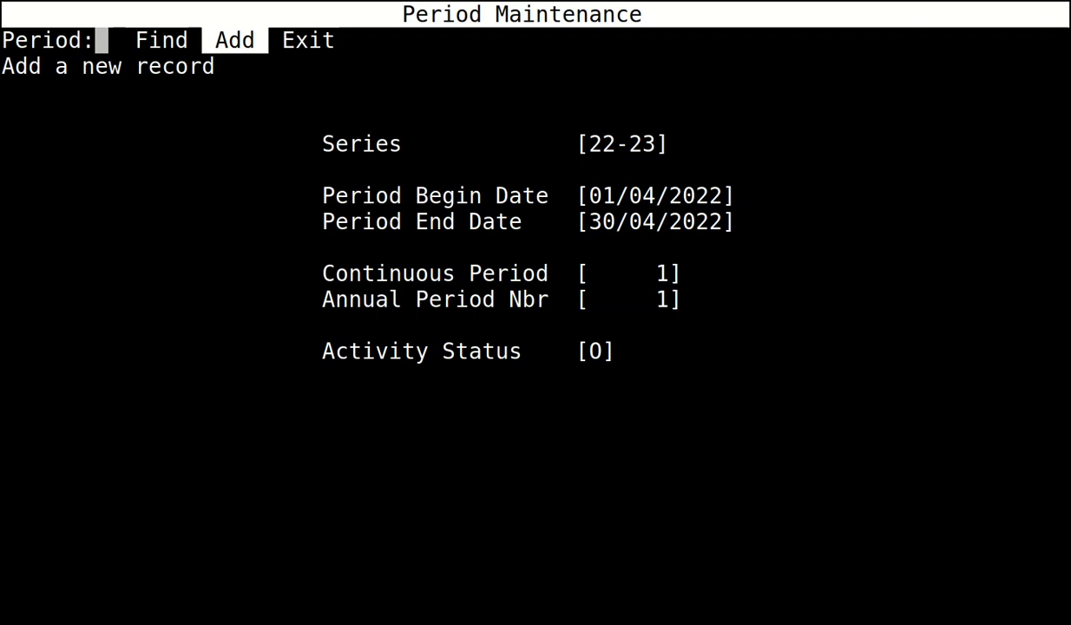
{"action": "key", "text": "Return"}
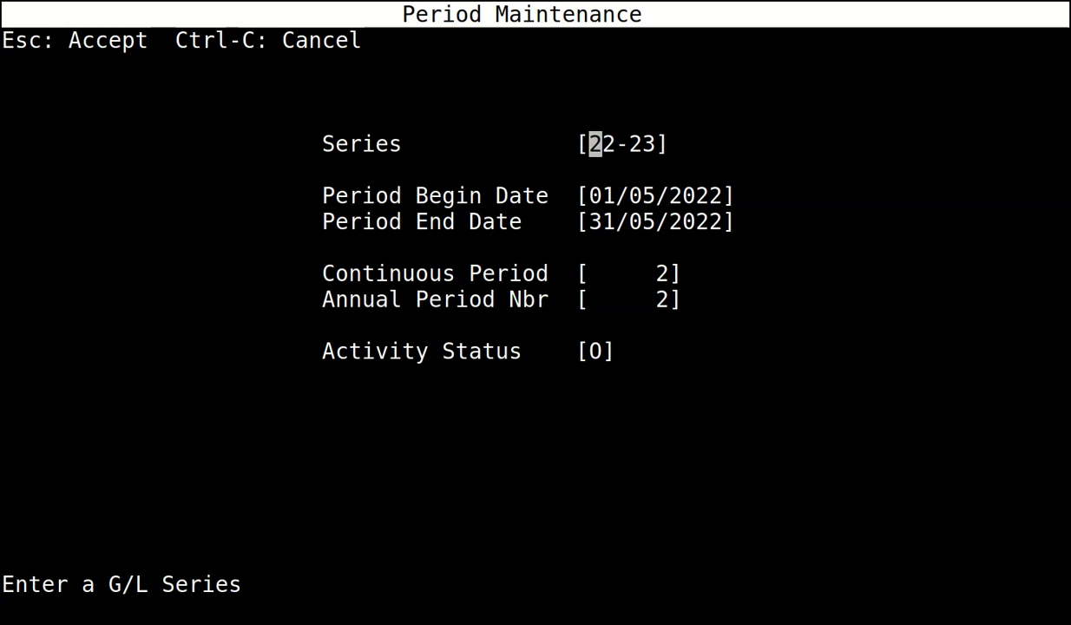
Accept monthly periods 2 to 7, May through October 2022.
{"action": "key", "text": "Escape"}
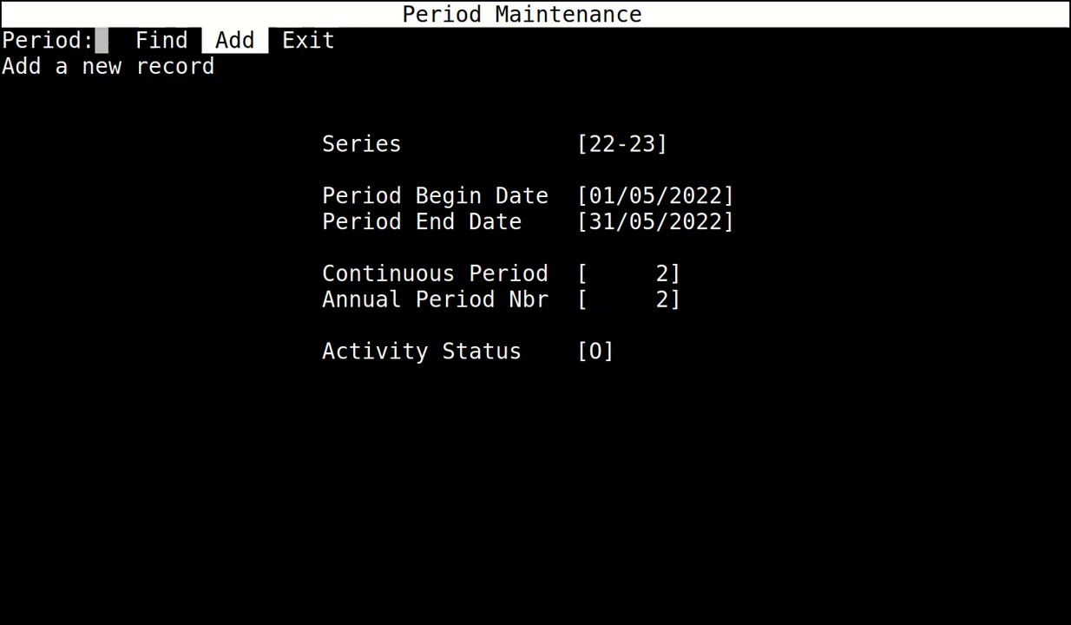
{"action": "key", "text": "Return"}
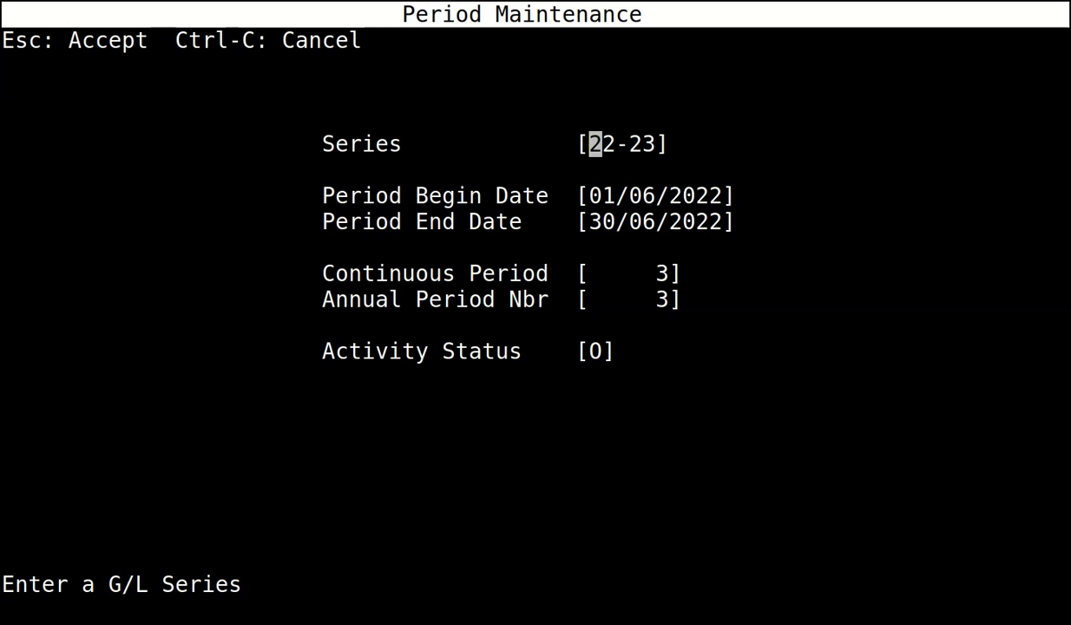
{"action": "key", "text": "Escape"}
{"action": "key", "text": "Return"}
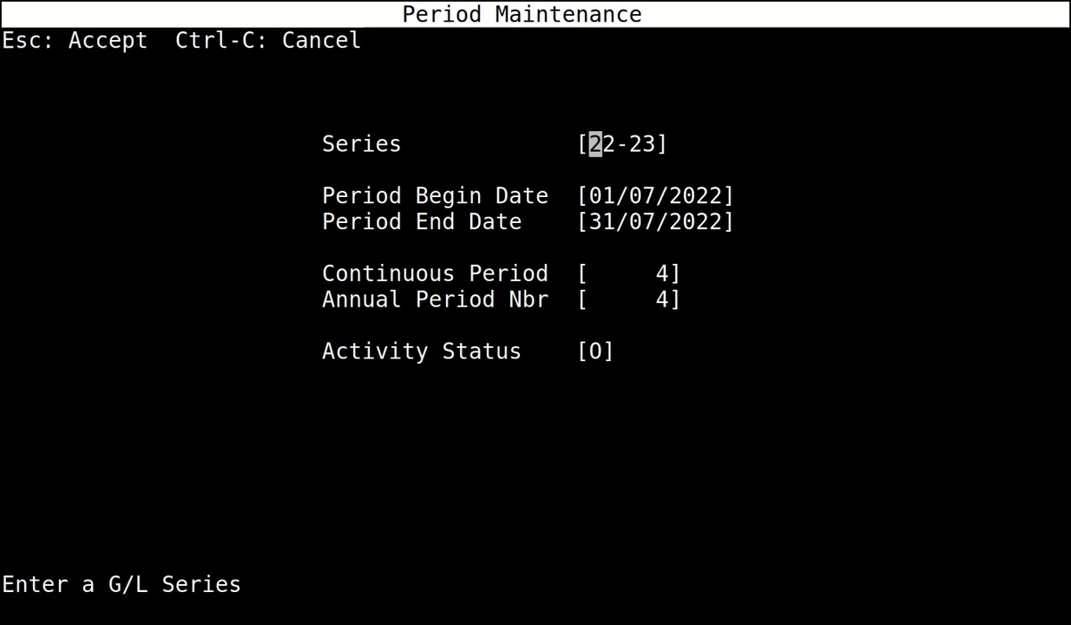
{"action": "key", "text": "Escape"}
{"action": "key", "text": "Return"}
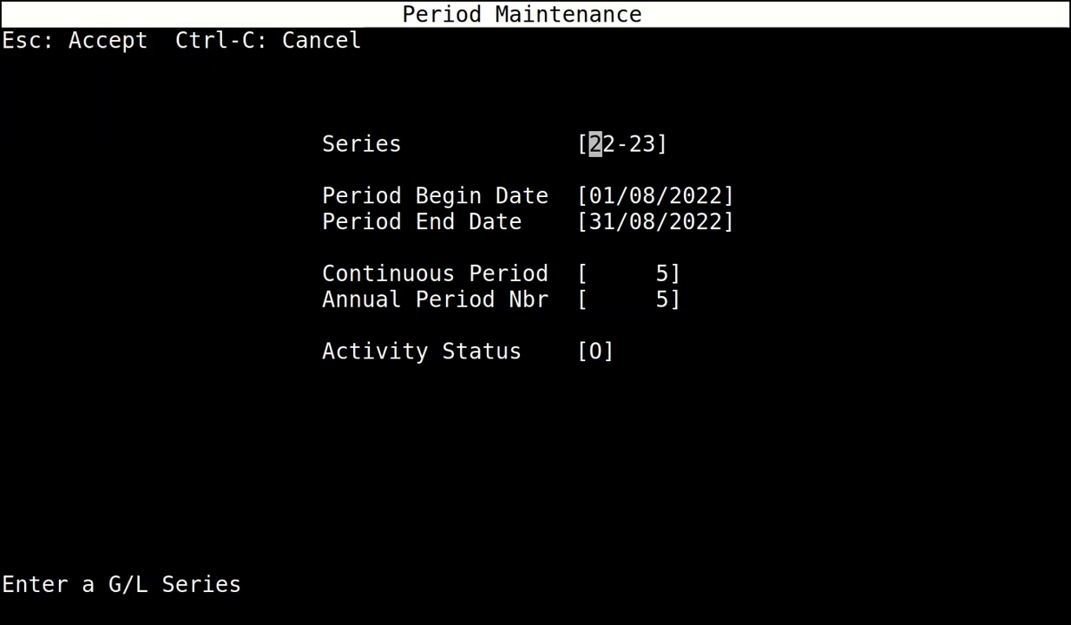
{"action": "key", "text": "Escape"}
{"action": "key", "text": "Return"}
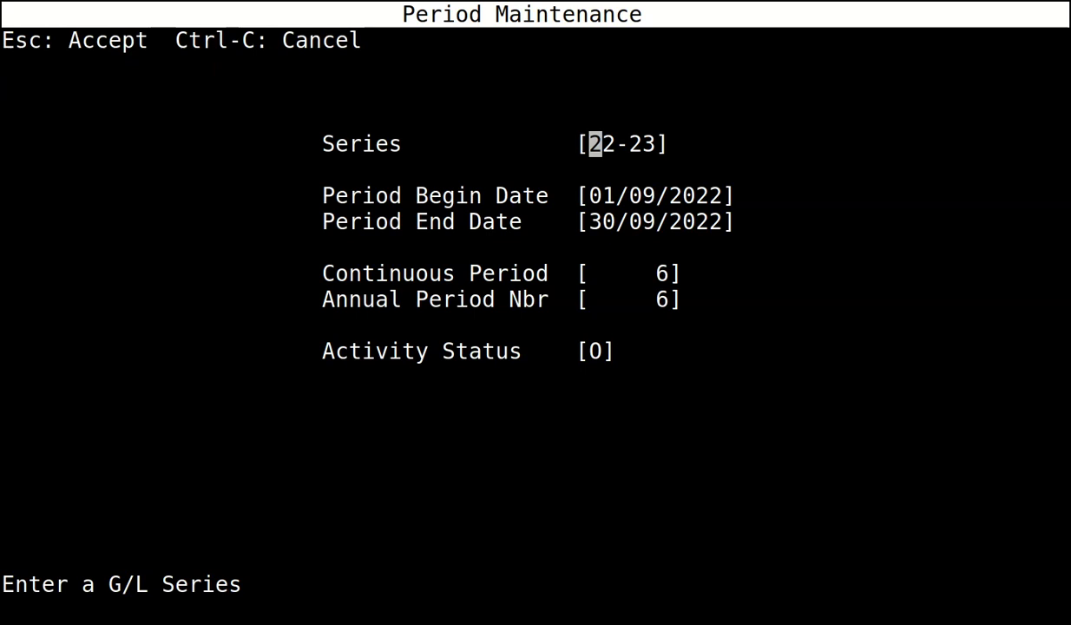
{"action": "key", "text": "Escape"}
{"action": "key", "text": "Return"}
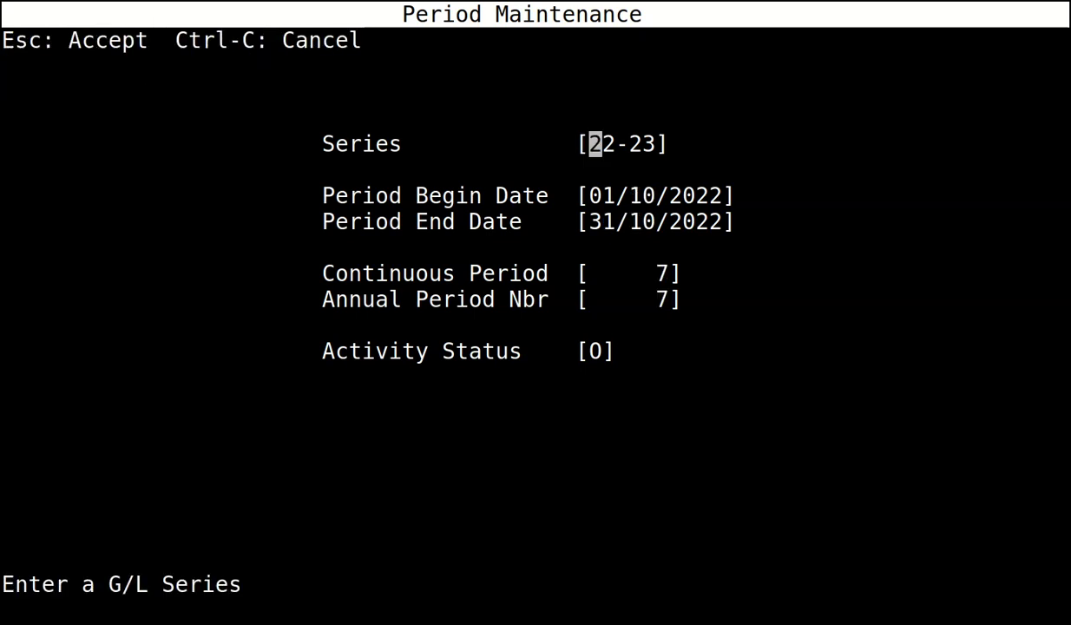
{"action": "key", "text": "Escape"}
Accept periods 8 to 12, November 2022 through March 2023, and exit period maintenance.
{"action": "key", "text": "Return"}
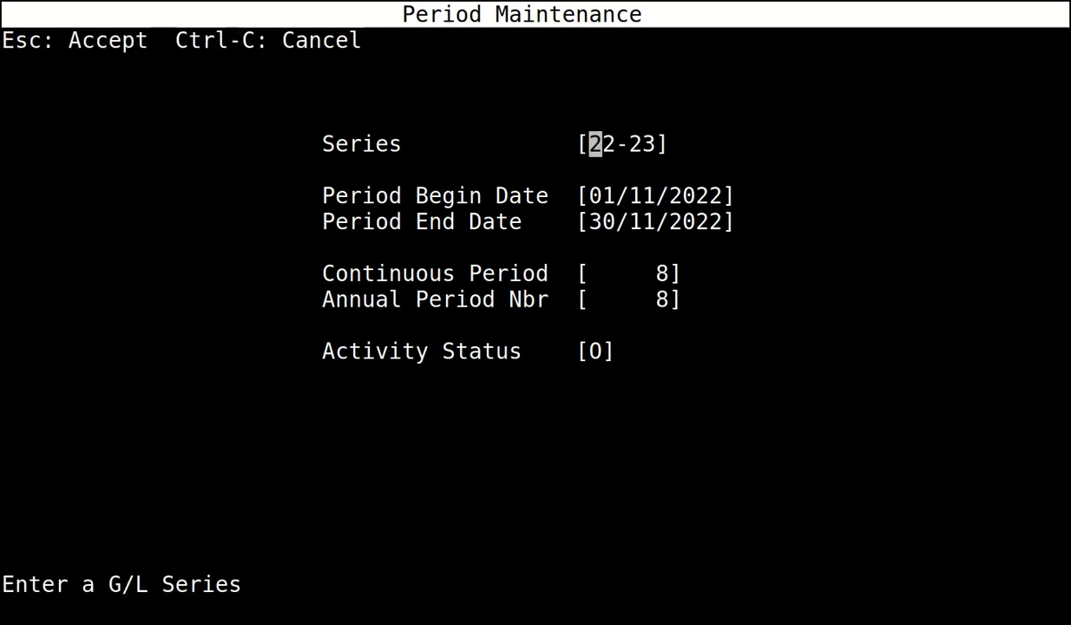
{"action": "key", "text": "Escape"}
{"action": "key", "text": "Return"}
{"action": "key", "text": "Escape"}
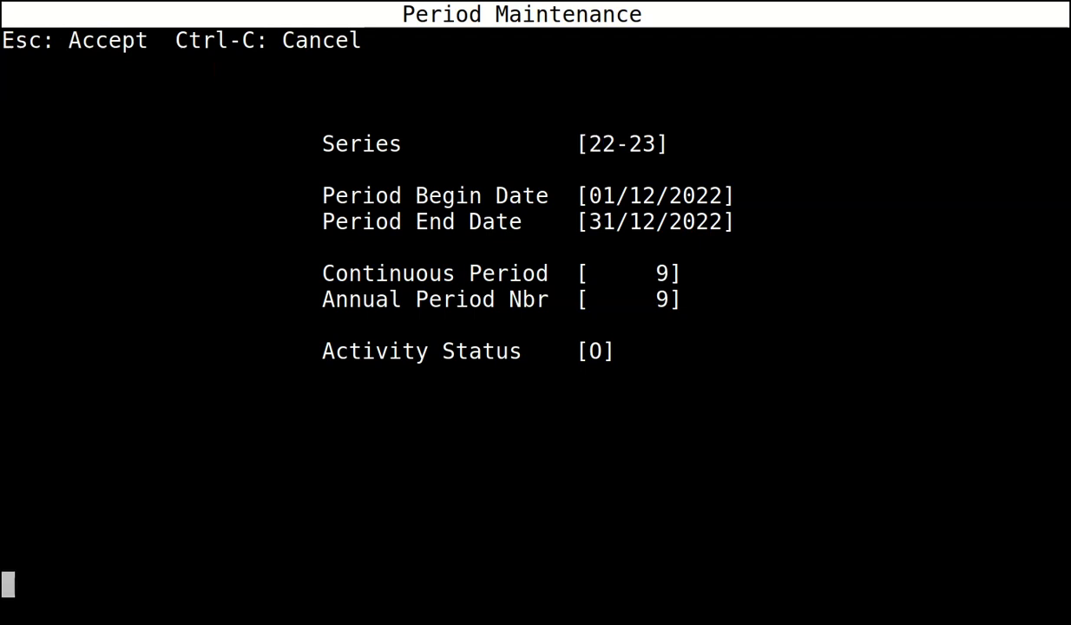
{"action": "key", "text": "Return"}
{"action": "key", "text": "Escape"}
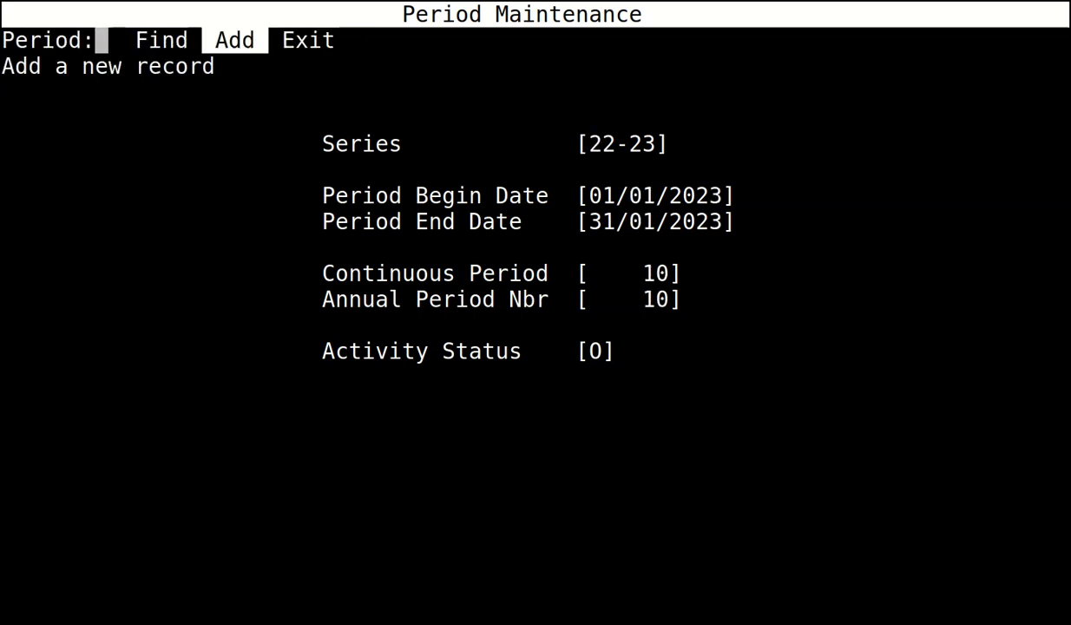
{"action": "key", "text": "Return"}
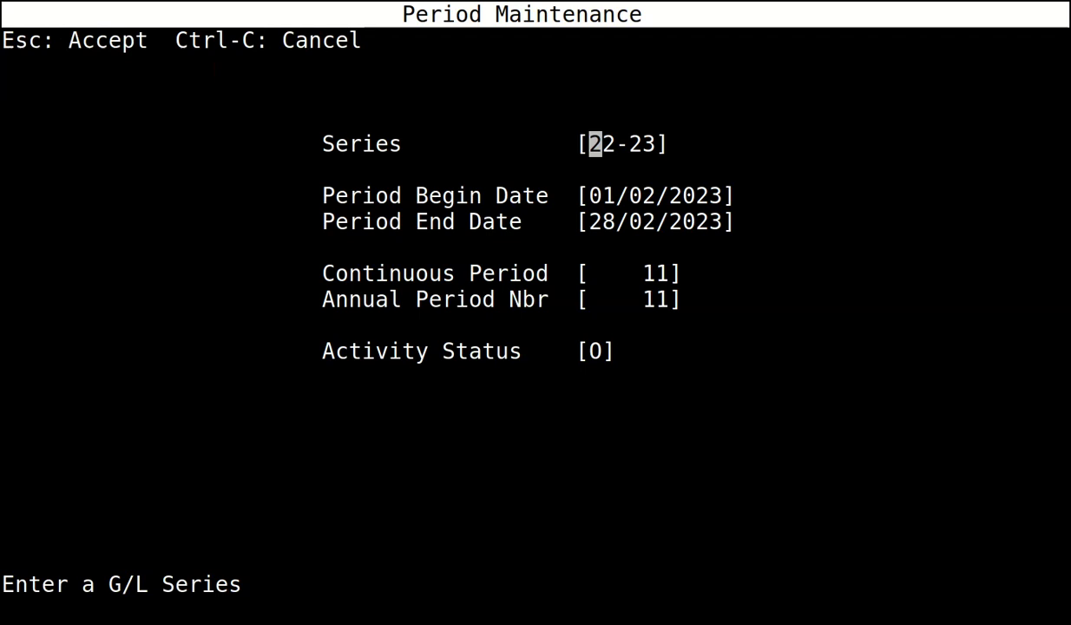
{"action": "key", "text": "Escape"}
{"action": "key", "text": "Return"}
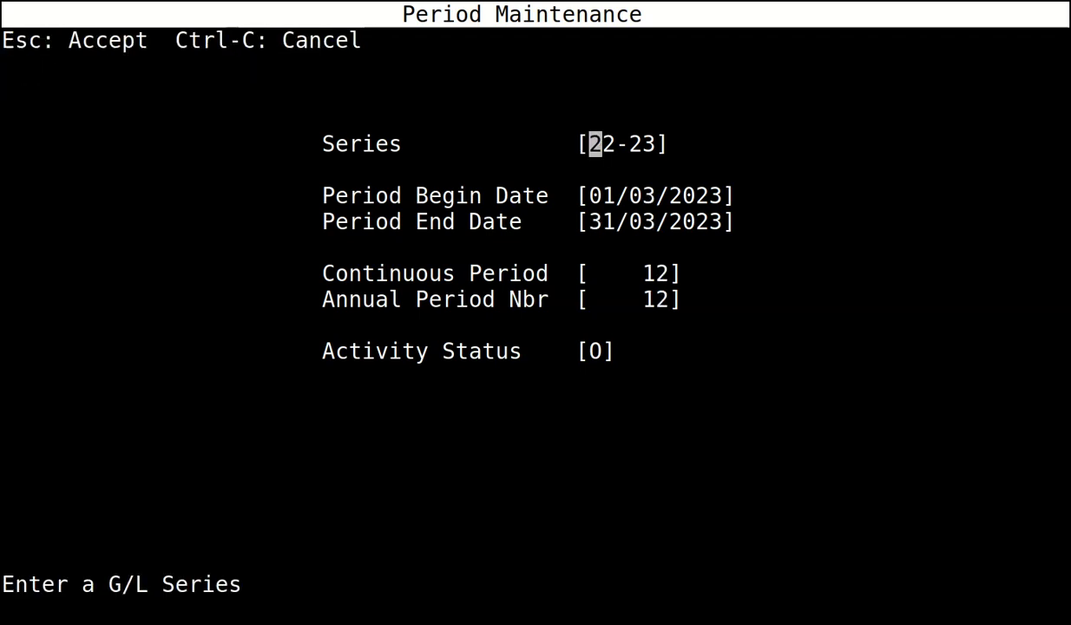
{"action": "key", "text": "Escape"}
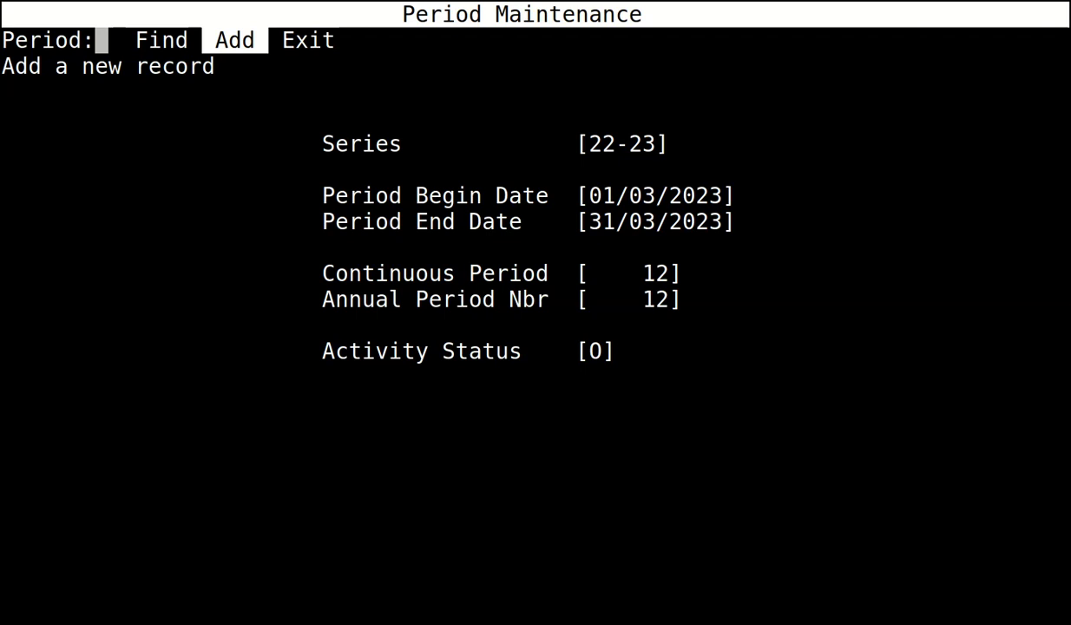
{"action": "key", "text": "Right"}
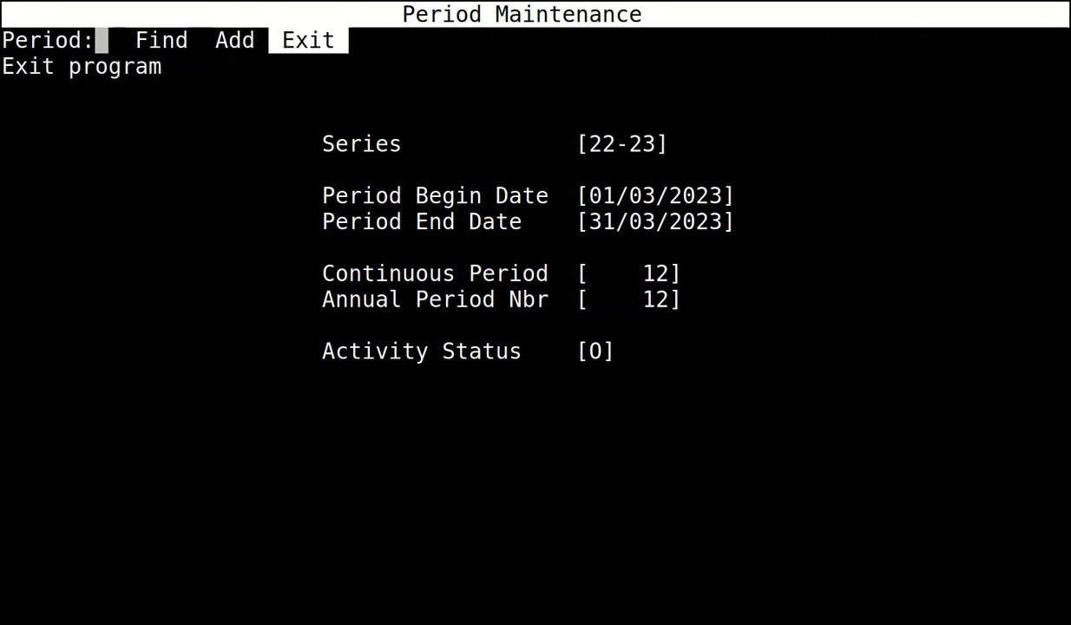
{"action": "key", "text": "Return"}
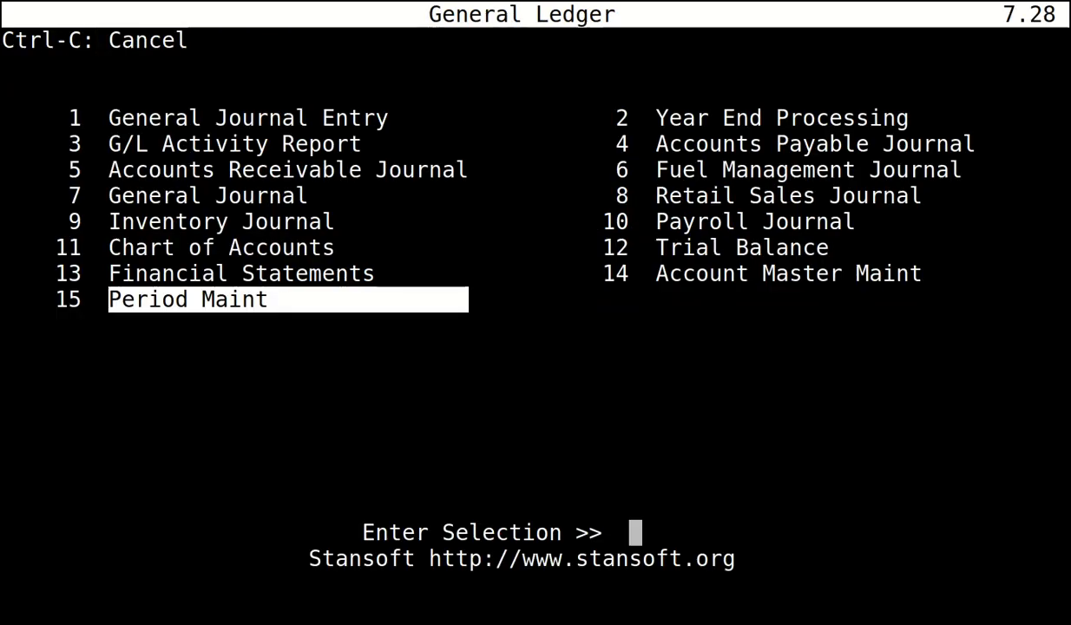
Leave Period Maintenance for Account Master Maintenance and start adding a new account.
{"action": "key", "text": "Up"}
{"action": "key", "text": "Right"}
{"action": "key", "text": "Return"}
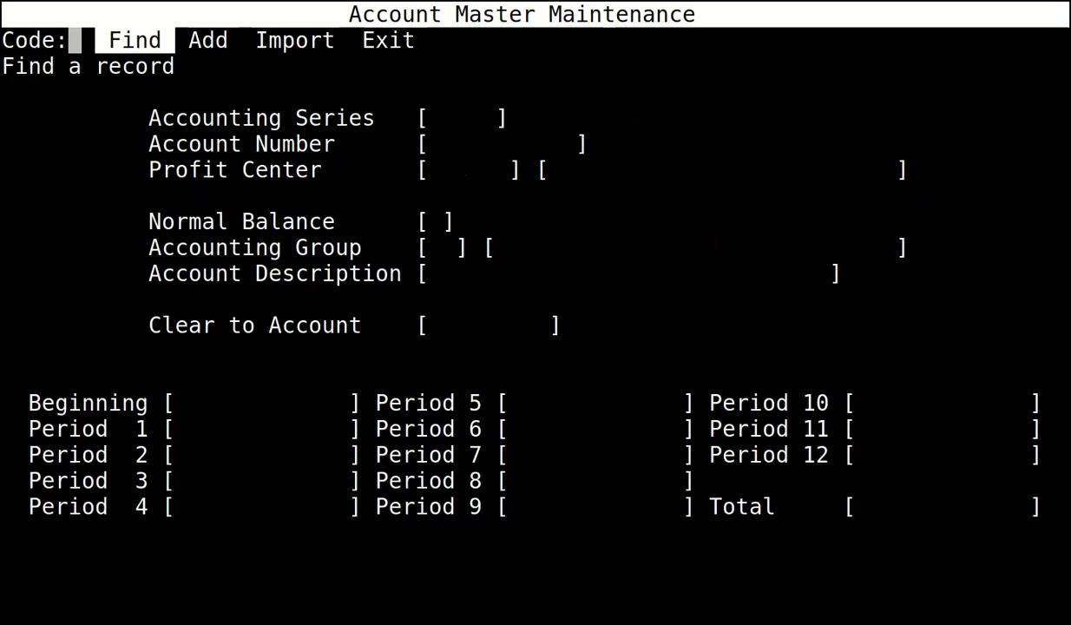
{"action": "key", "text": "Right"}
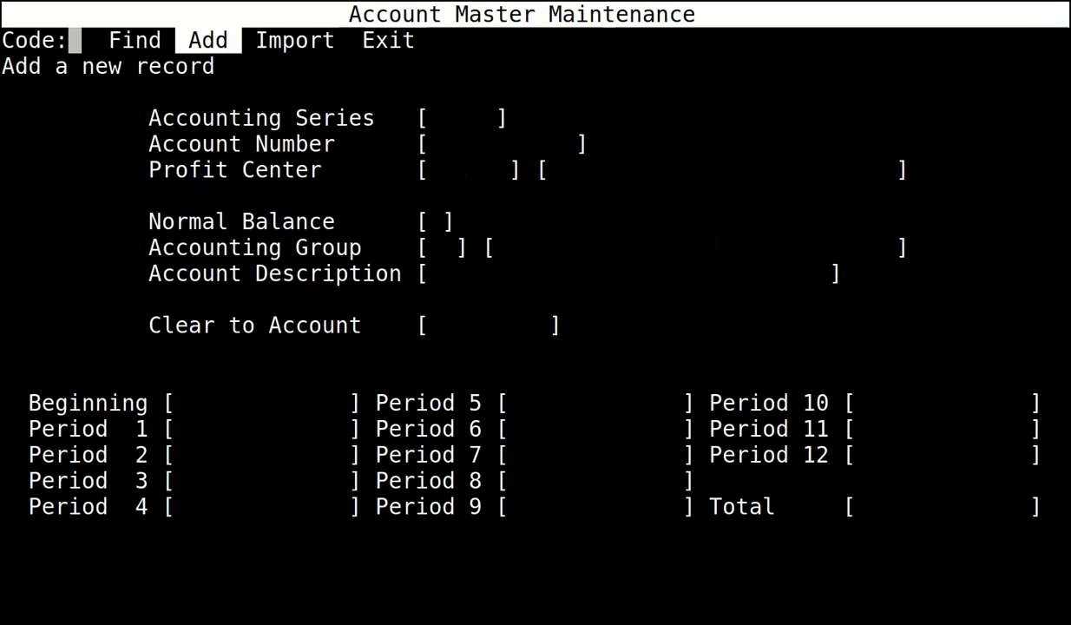
{"action": "key", "text": "Return"}
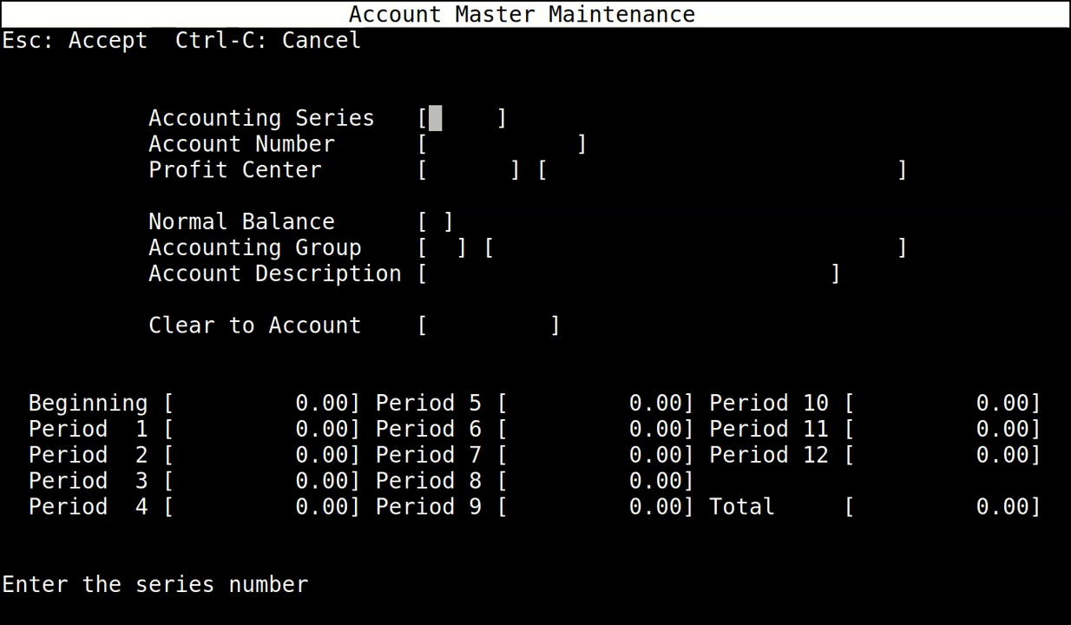
Enter 22-23 account 1050 CASH IN BANK: profit center 0, debit, Current Assets, clear-to 0.
{"action": "type", "text": "22"}
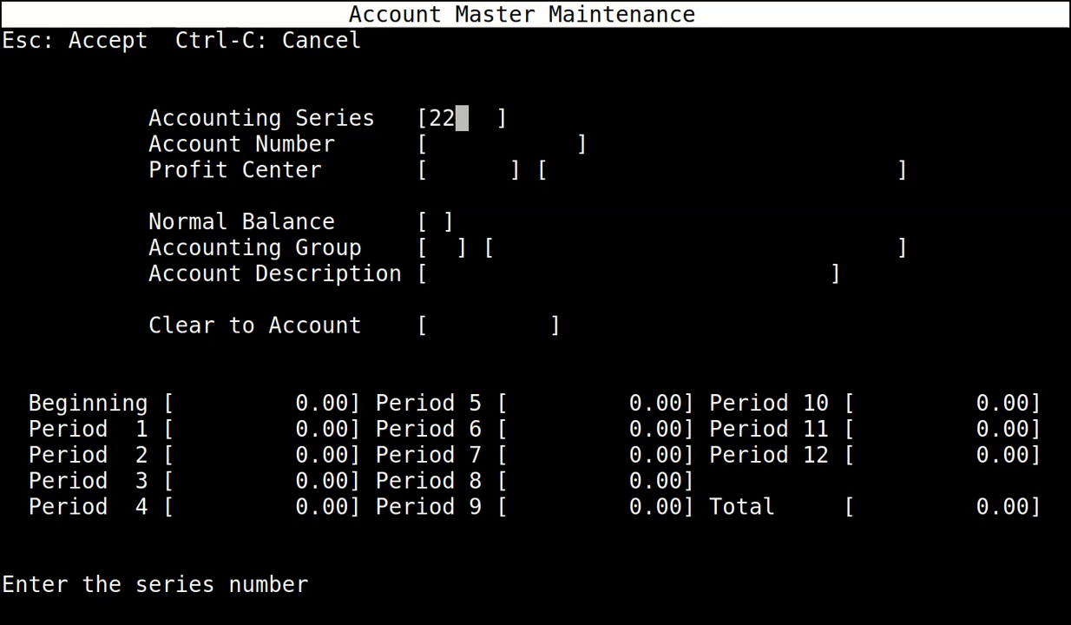
{"action": "type", "text": "-23"}
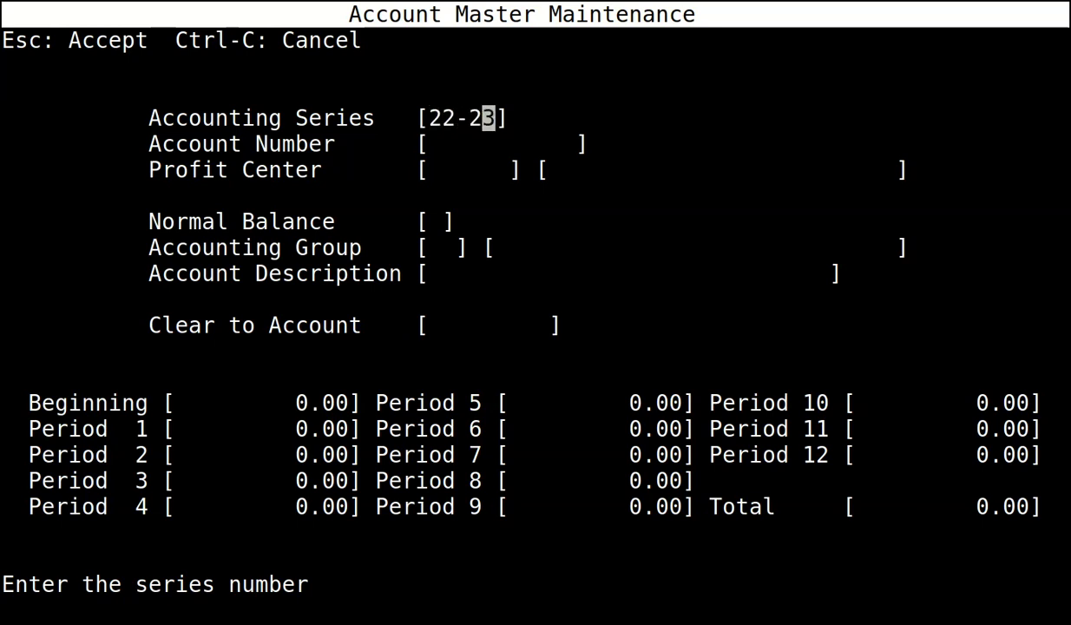
{"action": "key", "text": "Return"}
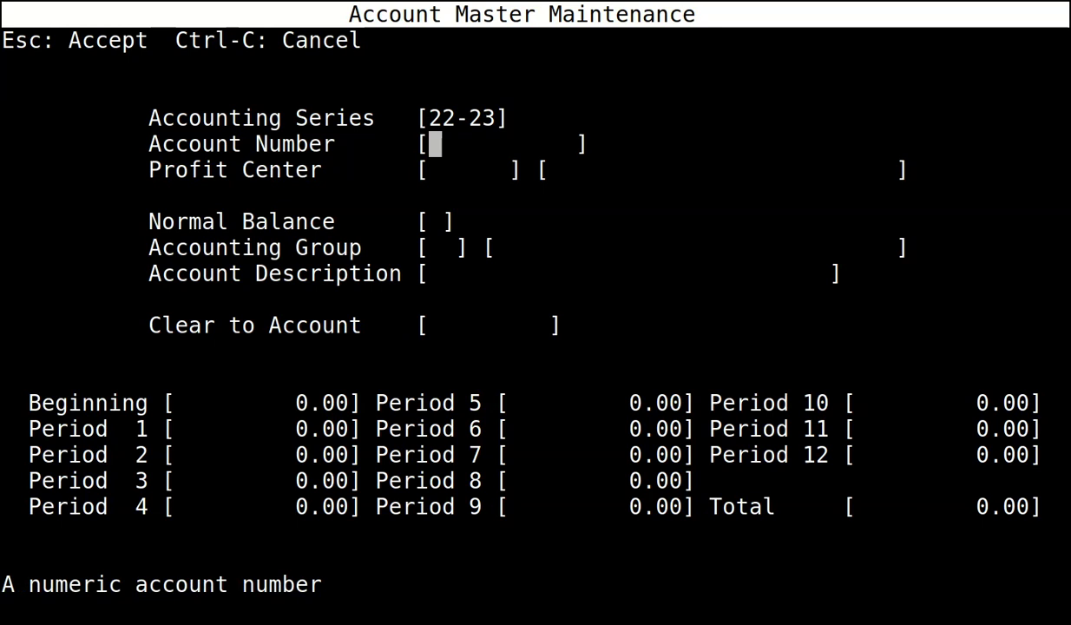
{"action": "type", "text": "1050"}
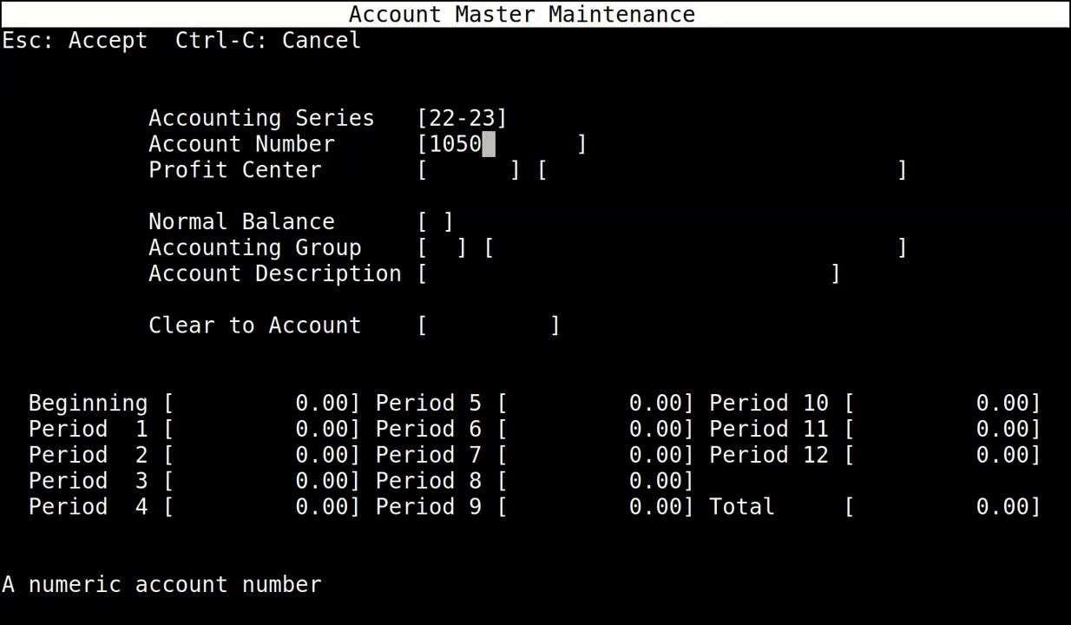
{"action": "key", "text": "Return"}
{"action": "type", "text": "0"}
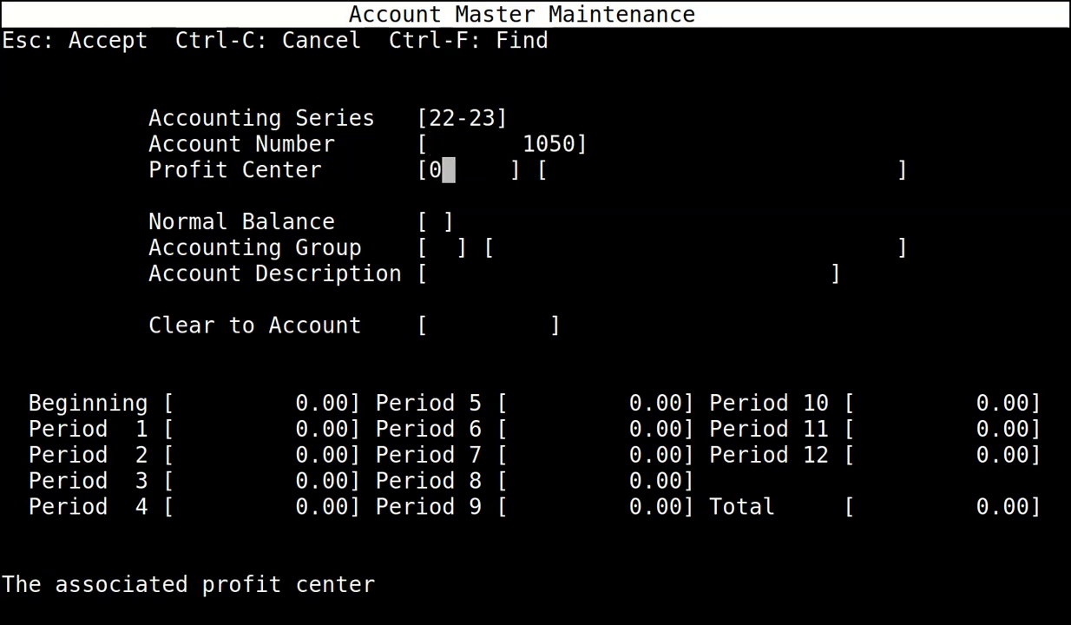
{"action": "key", "text": "Return"}
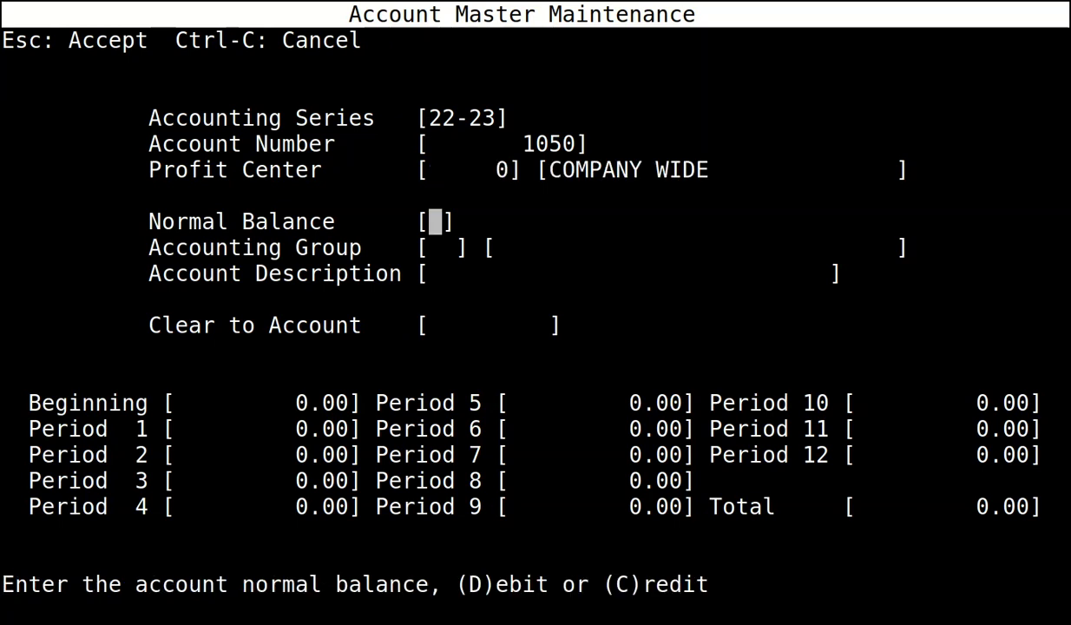
{"action": "type", "text": "D"}
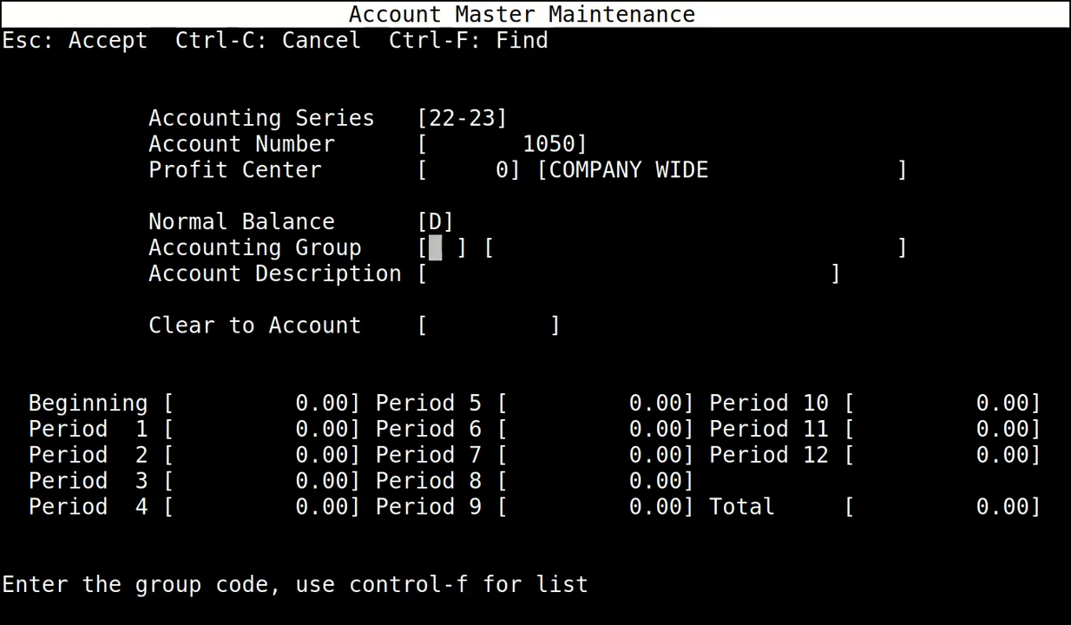
{"action": "type", "text": "CA"}
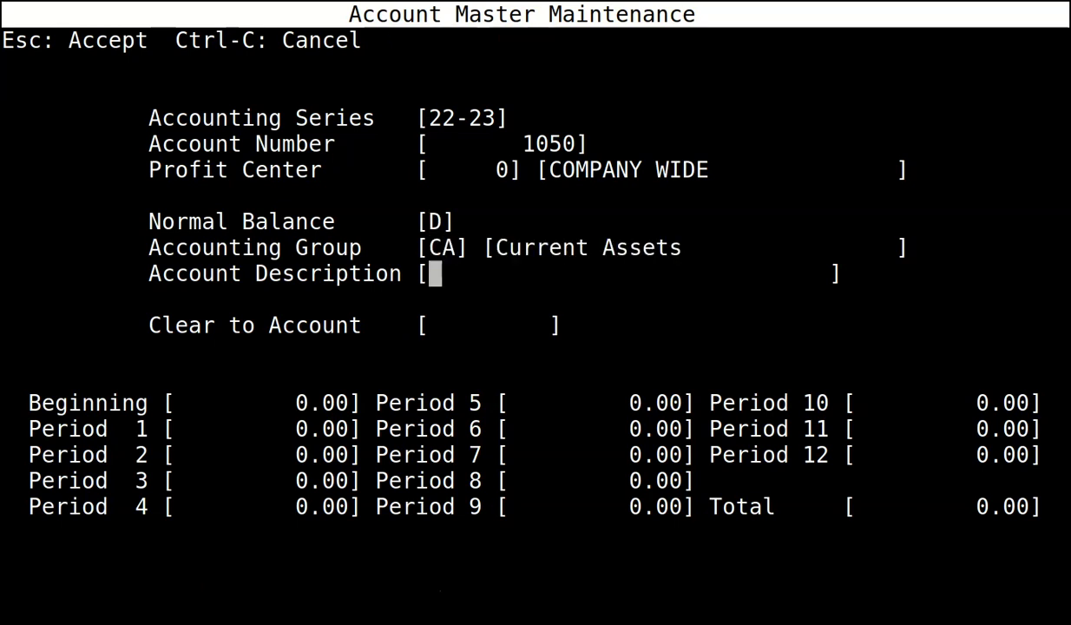
{"action": "type", "text": "CAS"}
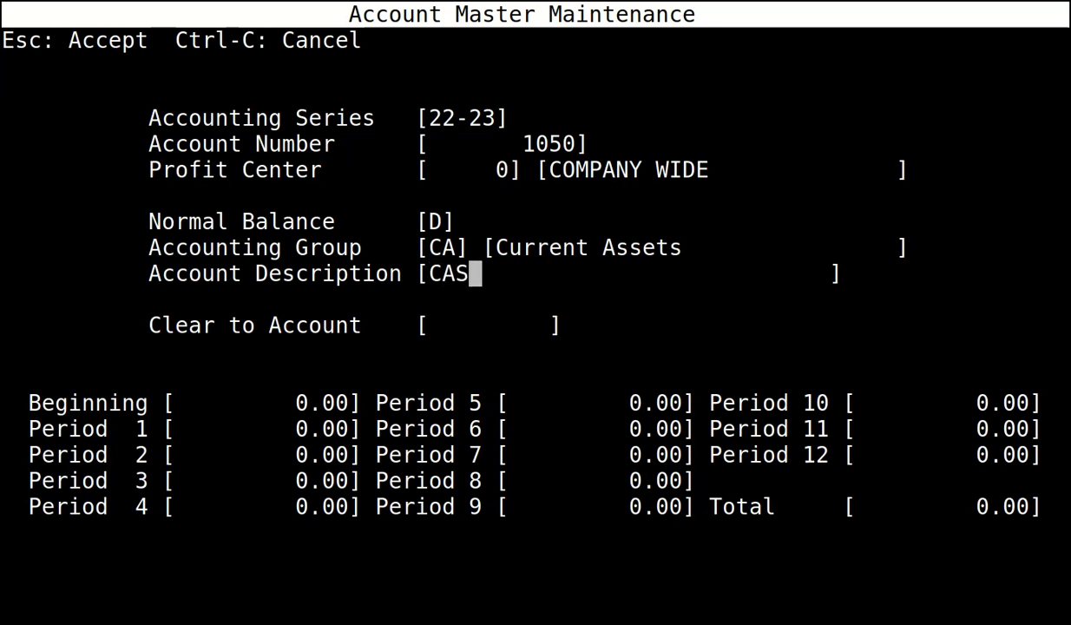
{"action": "type", "text": "H IN BANK"}
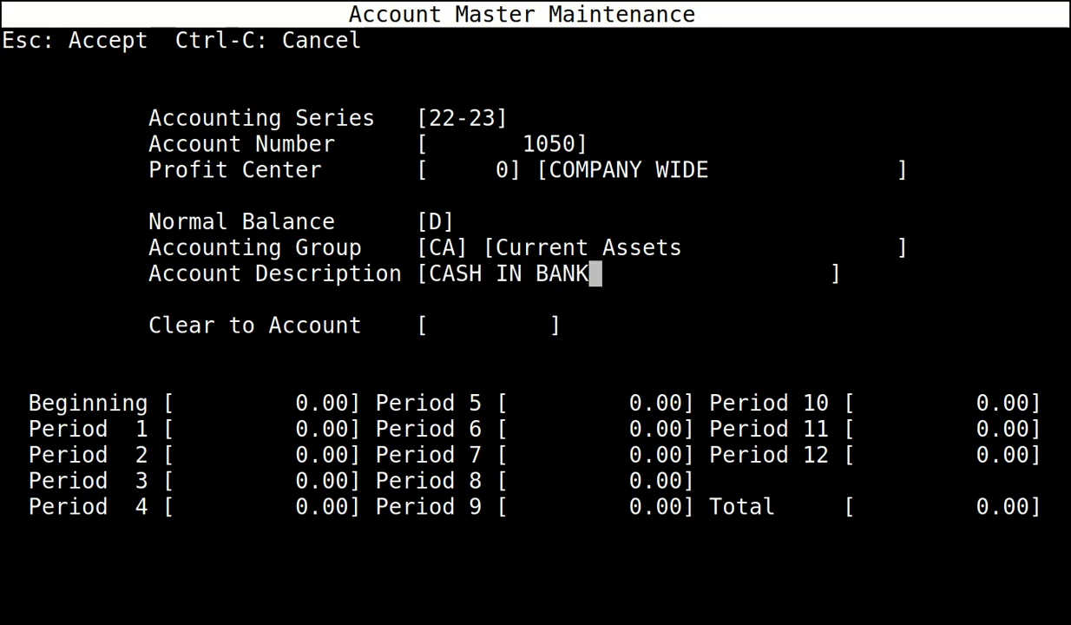
{"action": "key", "text": "Return"}
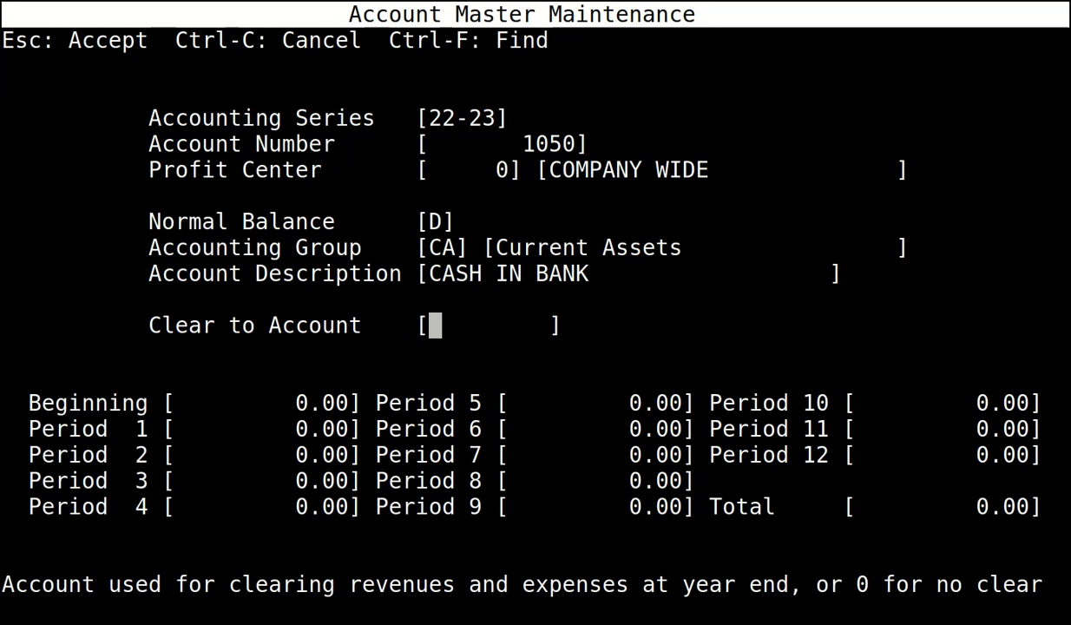
{"action": "type", "text": "0"}
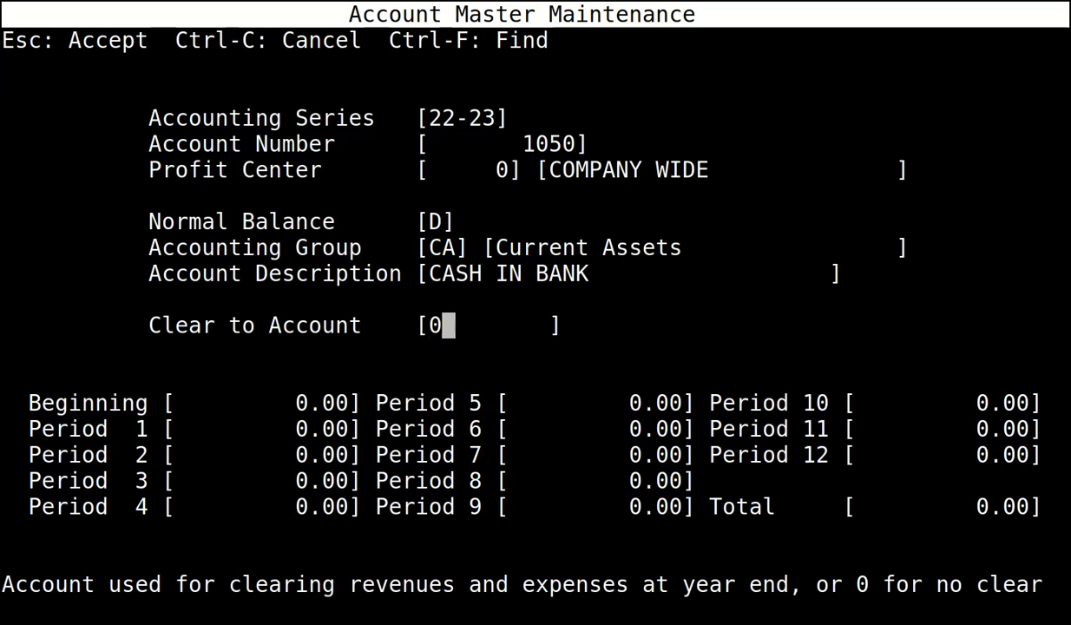
{"action": "key", "text": "Return"}
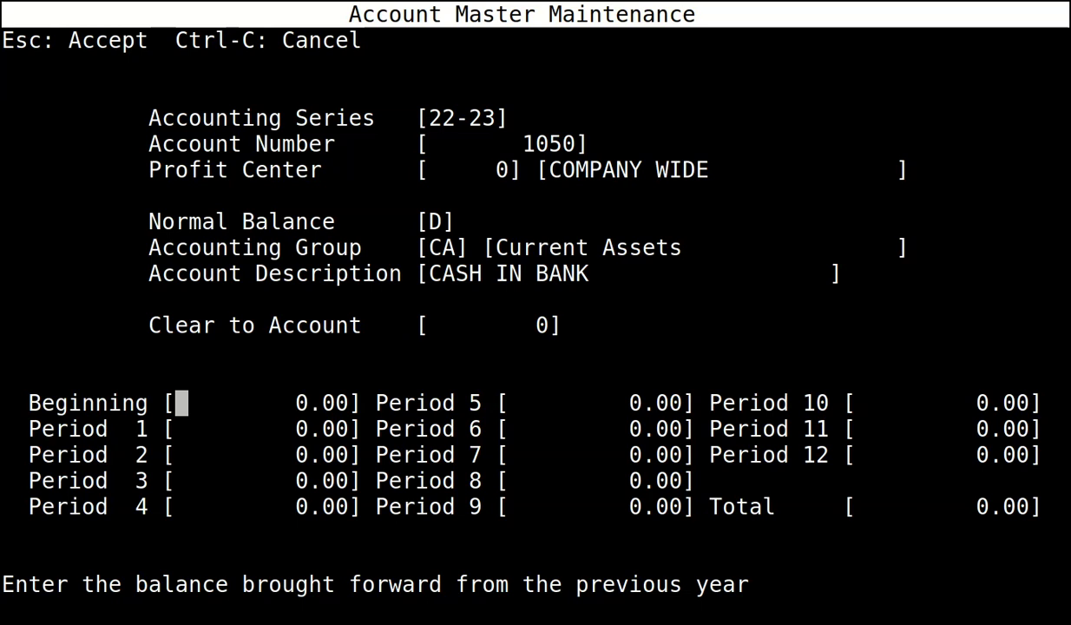
Save CASH IN BANK, then enter 22-23 account 4000 ACCOUNTS PAYABLE: profit center 0, credit, group CL.
{"action": "key", "text": "Escape"}
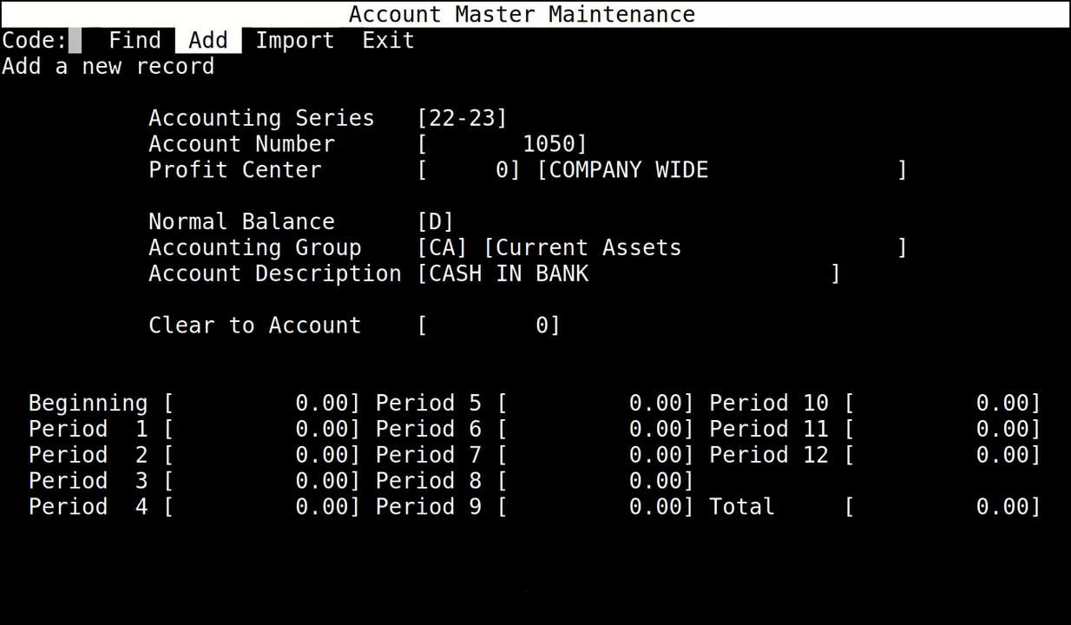
{"action": "key", "text": "Return"}
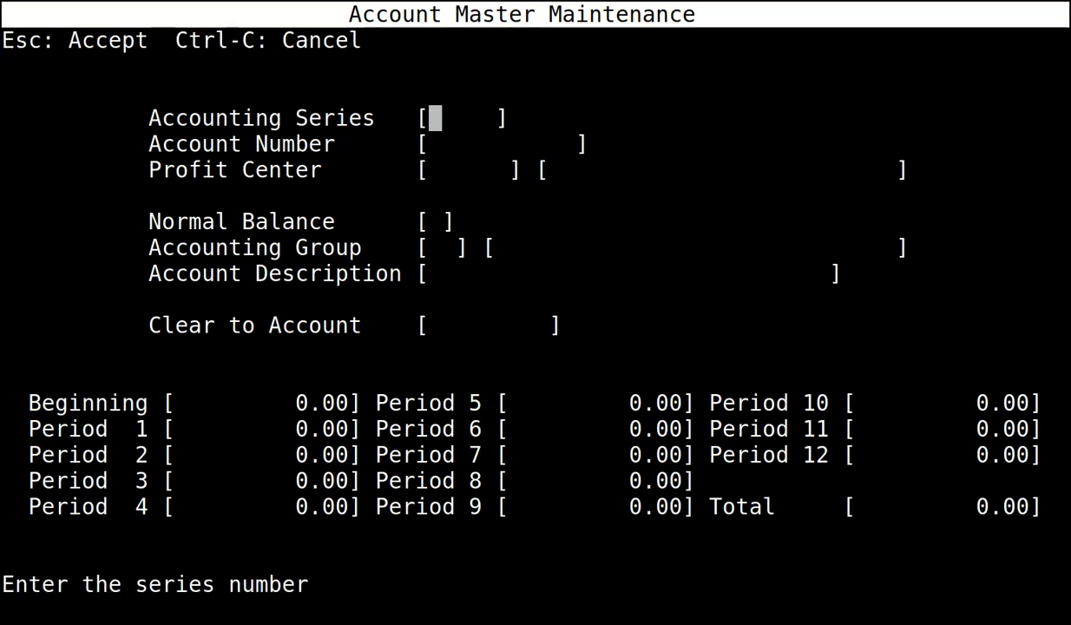
{"action": "type", "text": "22-23"}
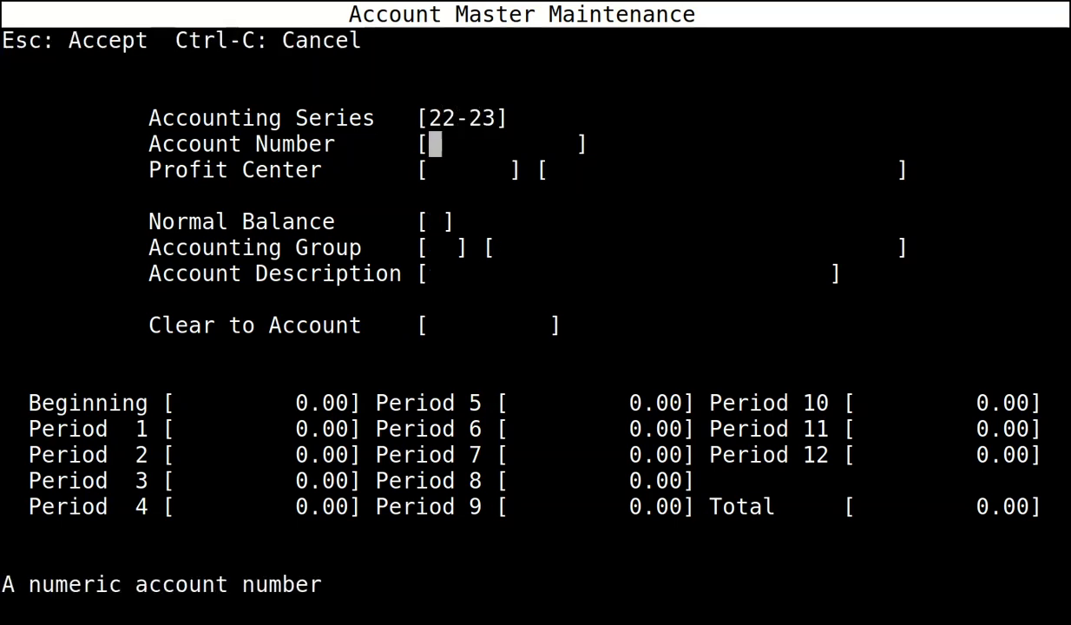
{"action": "type", "text": "4000"}
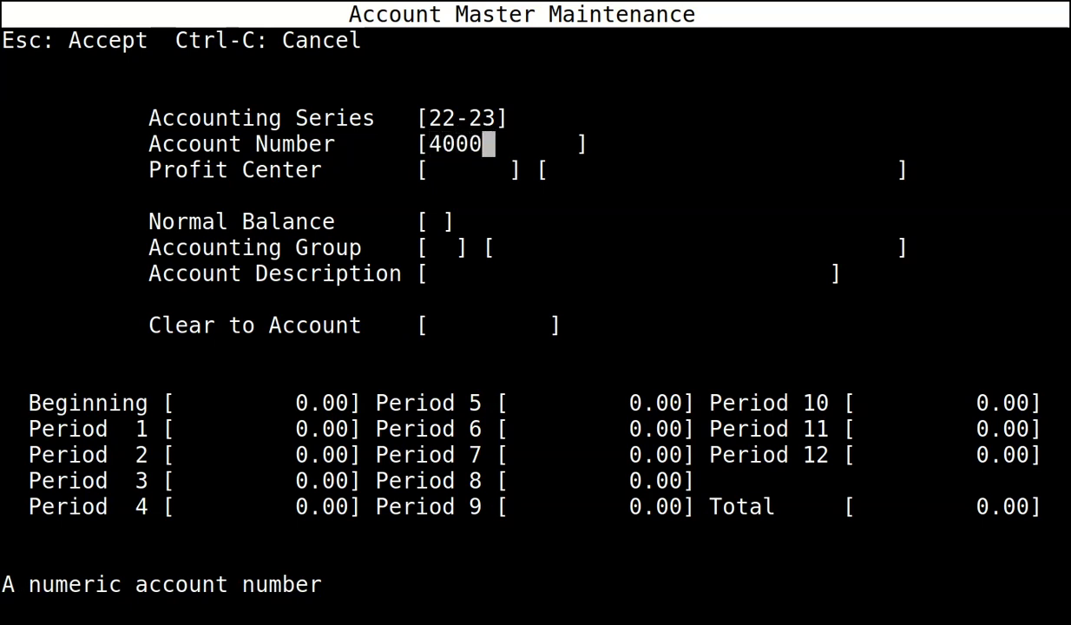
{"action": "key", "text": "Return"}
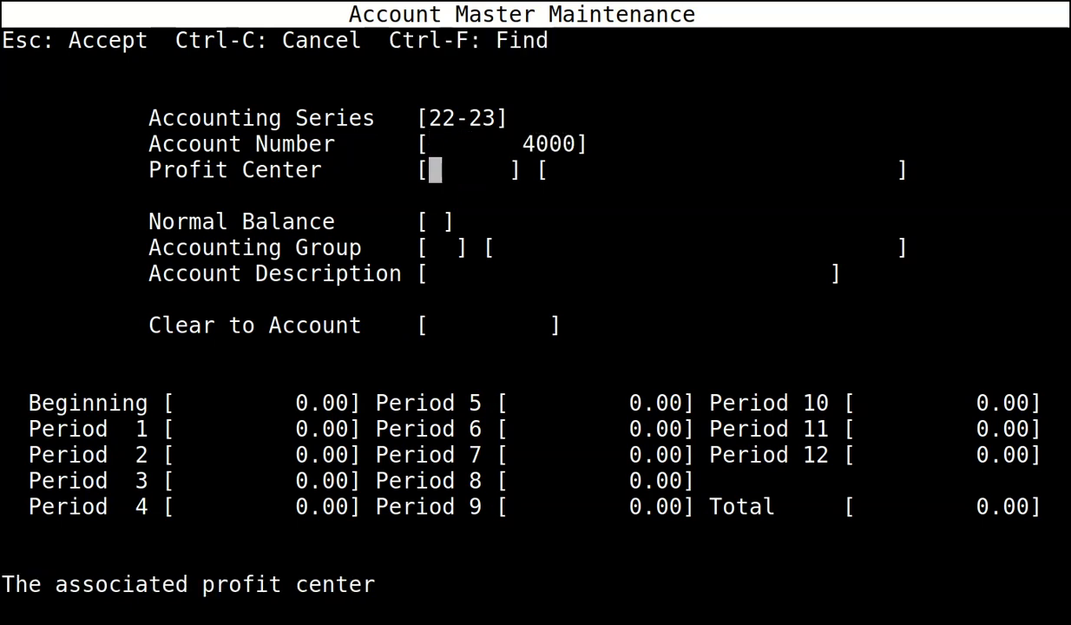
{"action": "type", "text": "0"}
{"action": "key", "text": "Return"}
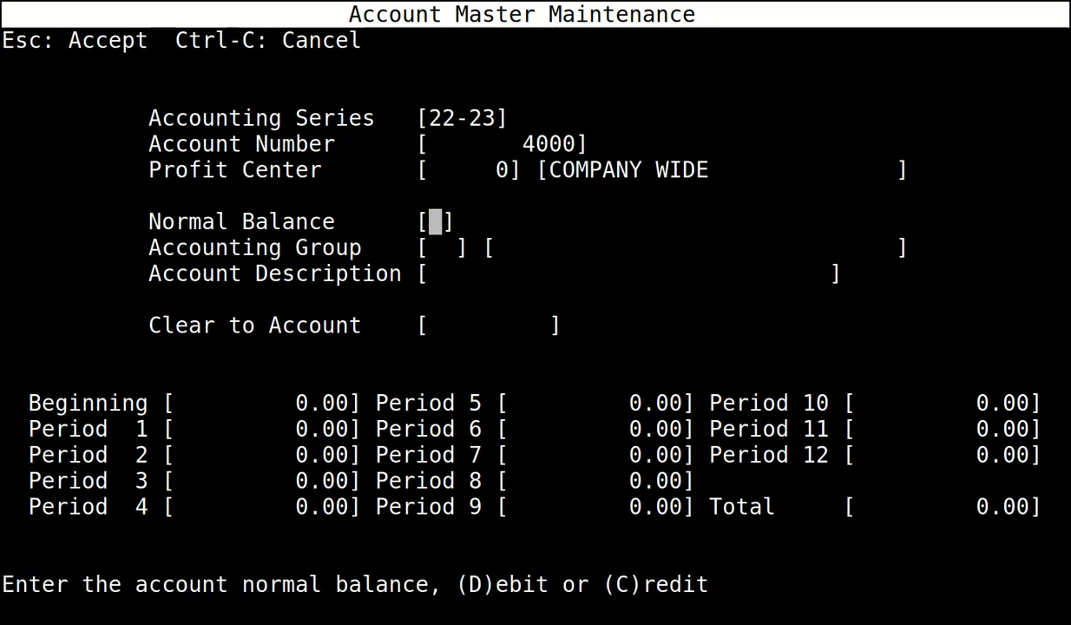
{"action": "type", "text": "C"}
{"action": "key", "text": "Return"}
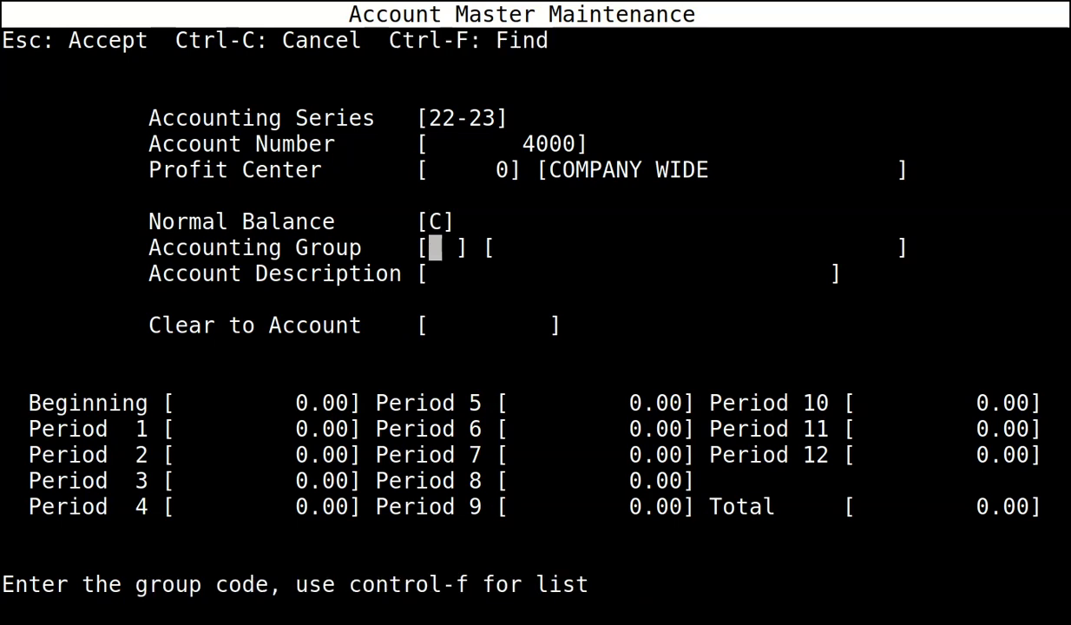
{"action": "type", "text": "CL"}
{"action": "key", "text": "Return"}
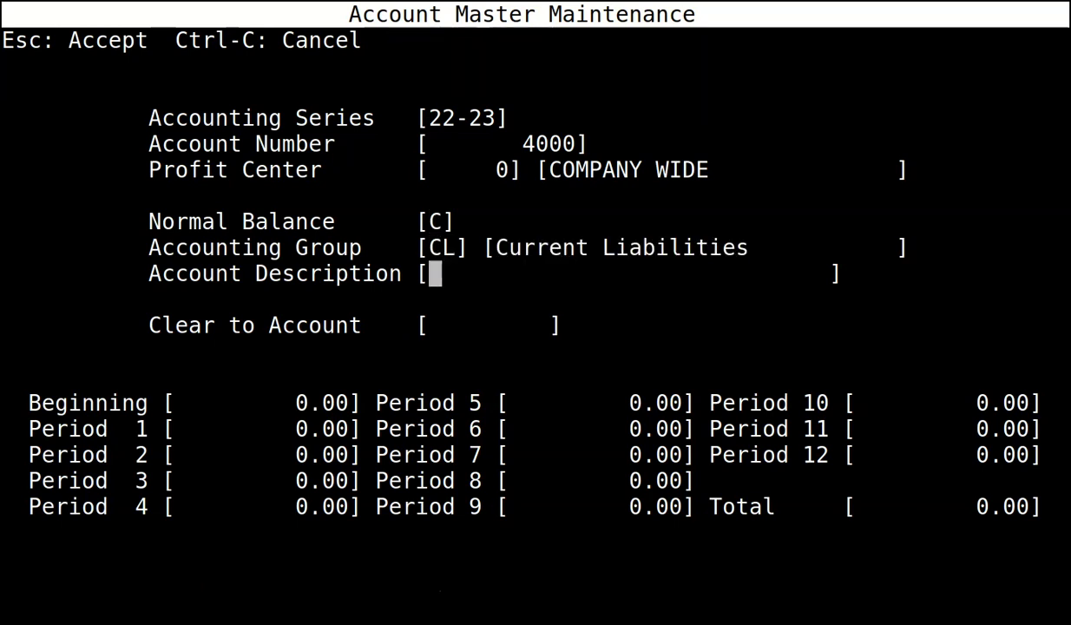
{"action": "type", "text": "ACCO"}
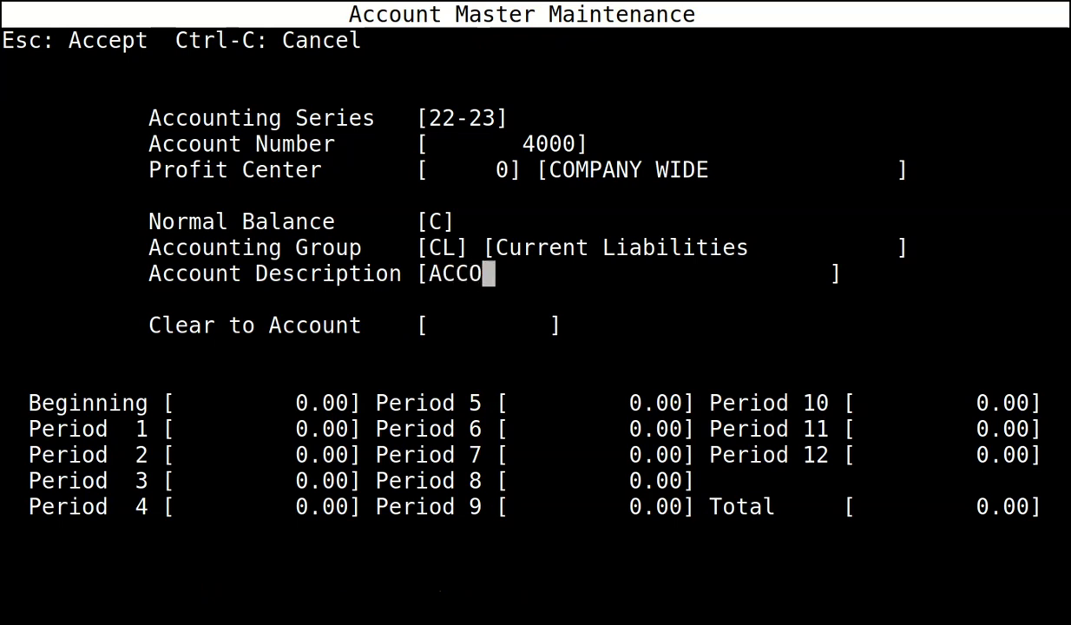
{"action": "type", "text": "UNTS PAYABLE"}
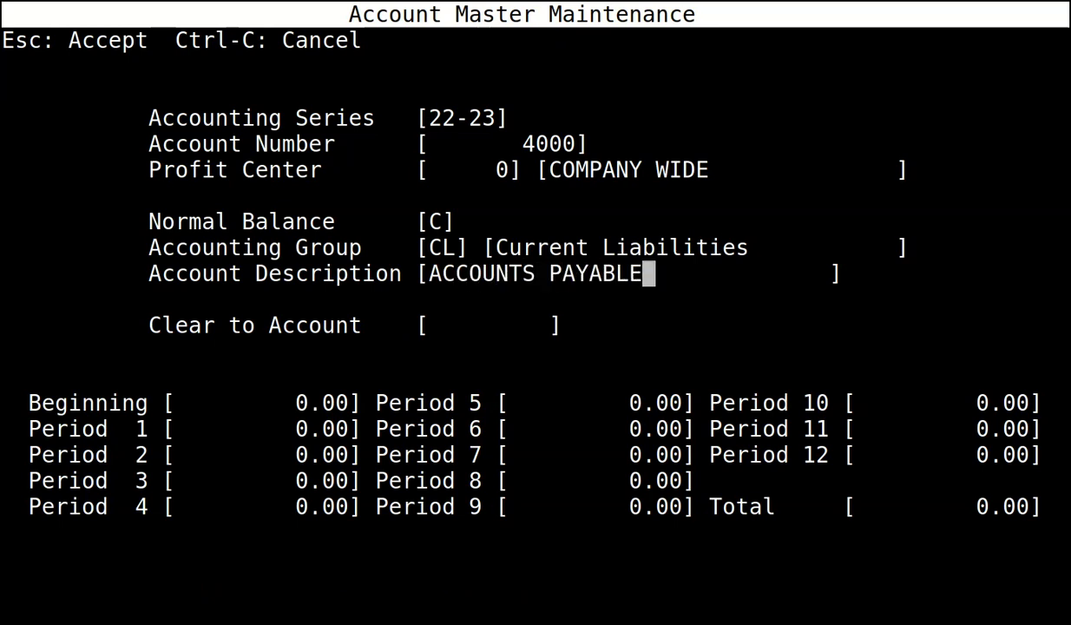
{"action": "key", "text": "Return"}
Give account 4000 clear-to account 0 and save it.
{"action": "type", "text": "0"}
{"action": "key", "text": "Return"}
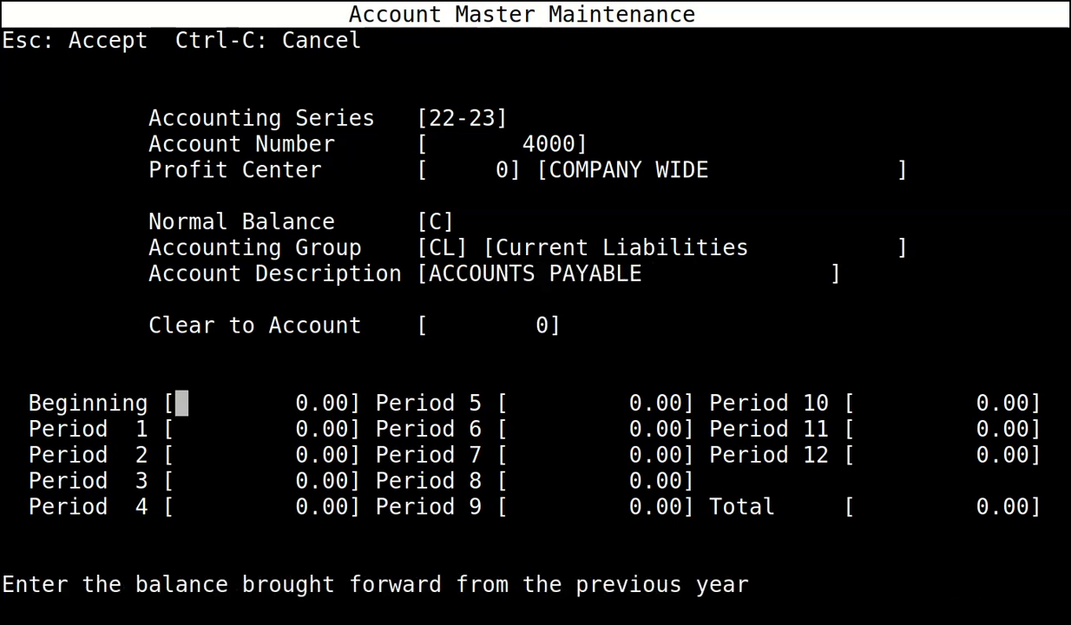
{"action": "key", "text": "Escape"}
Add 22-23 account 4030 PAYE PAYABLE: profit center 0, credit, Current Liabilities, clear-to 0.
{"action": "key", "text": "Return"}
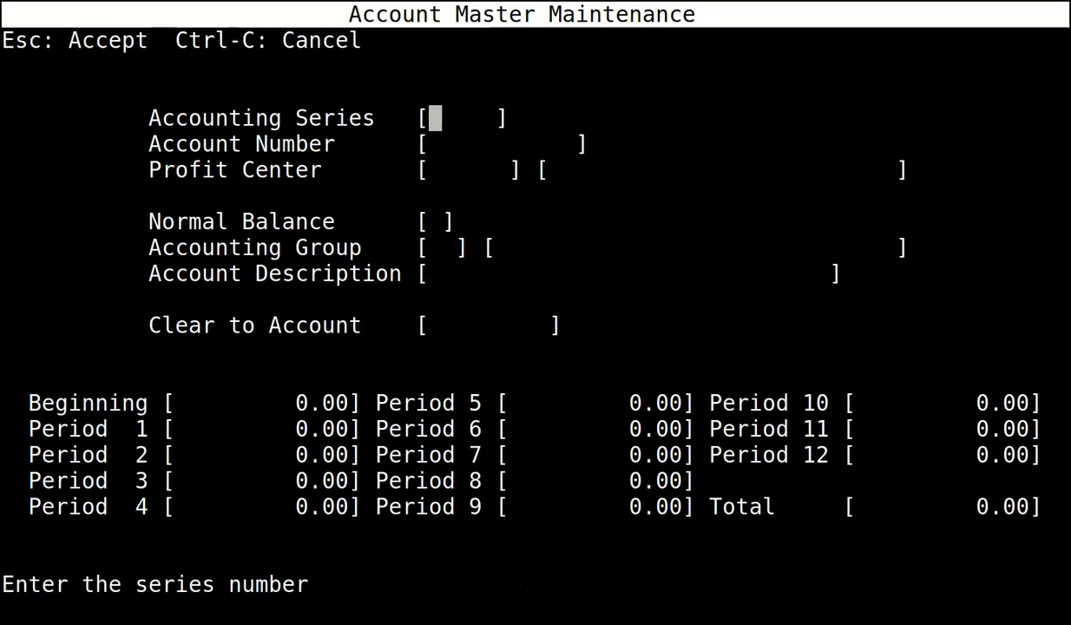
{"action": "type", "text": "22-23"}
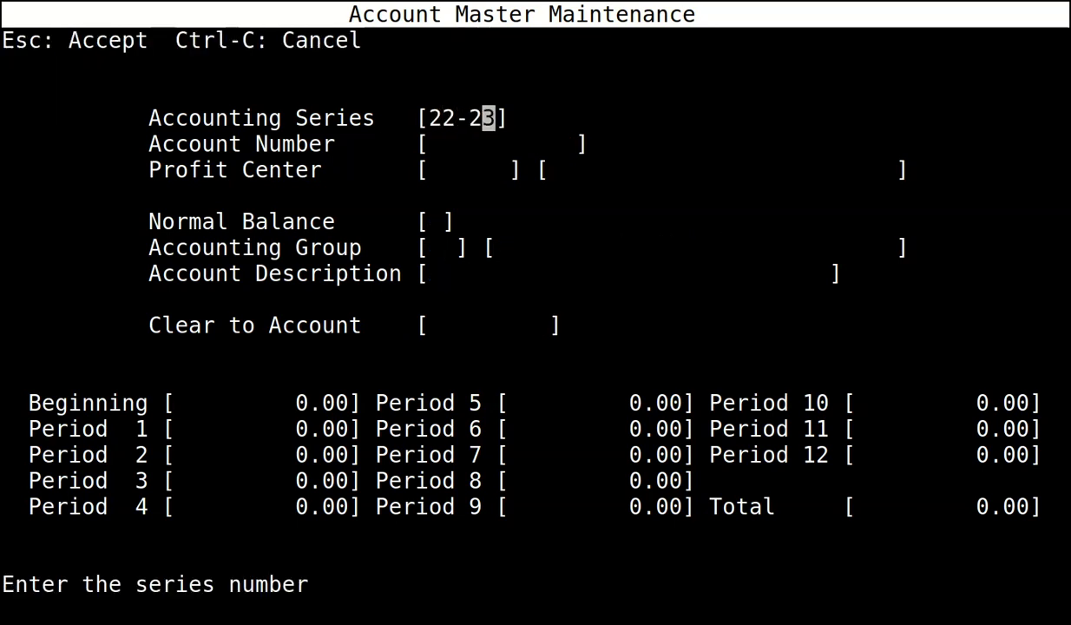
{"action": "key", "text": "Return"}
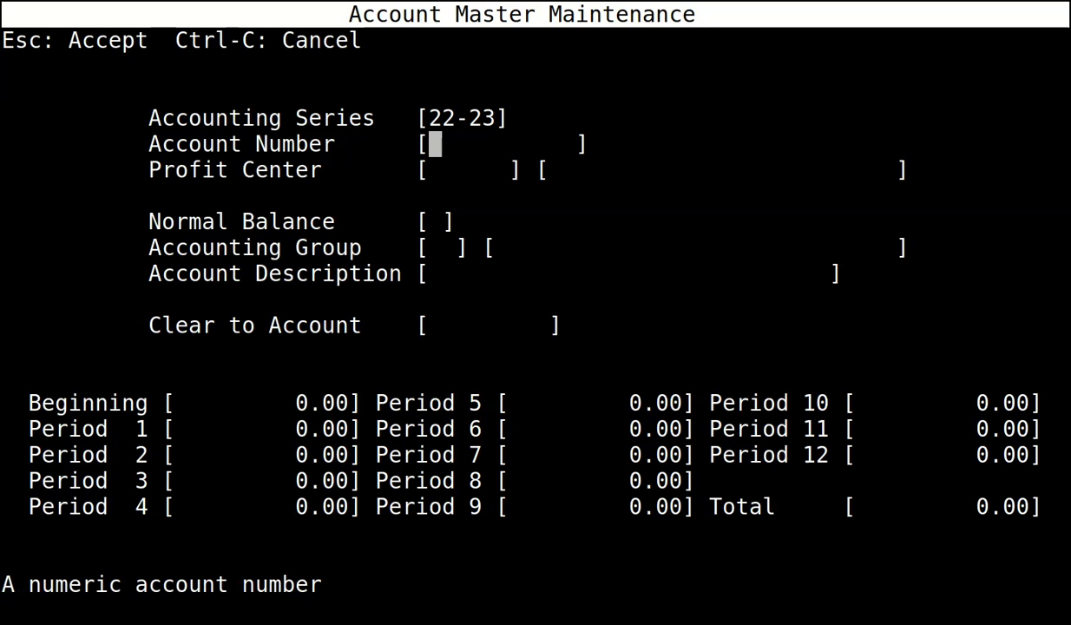
{"action": "type", "text": "4030"}
{"action": "key", "text": "Return"}
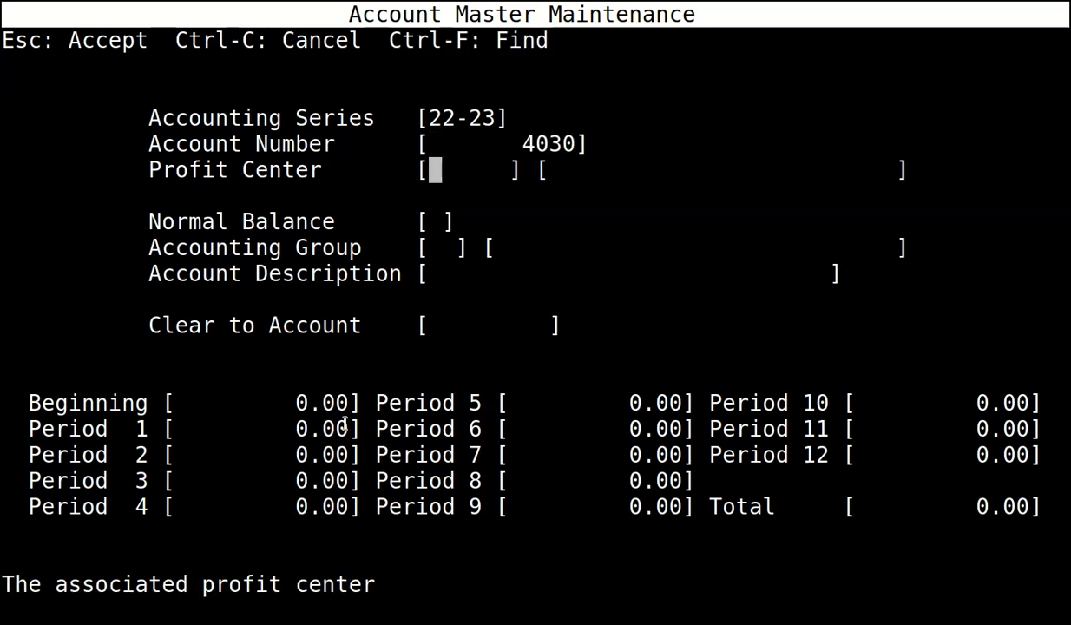
{"action": "type", "text": "0"}
{"action": "key", "text": "Return"}
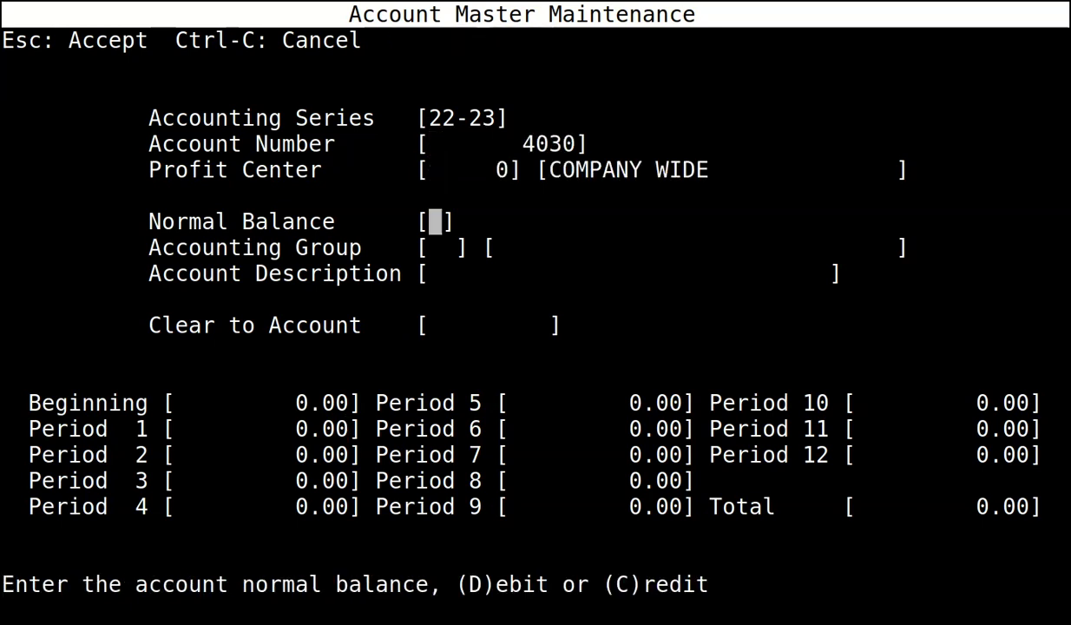
{"action": "type", "text": "CCL"}
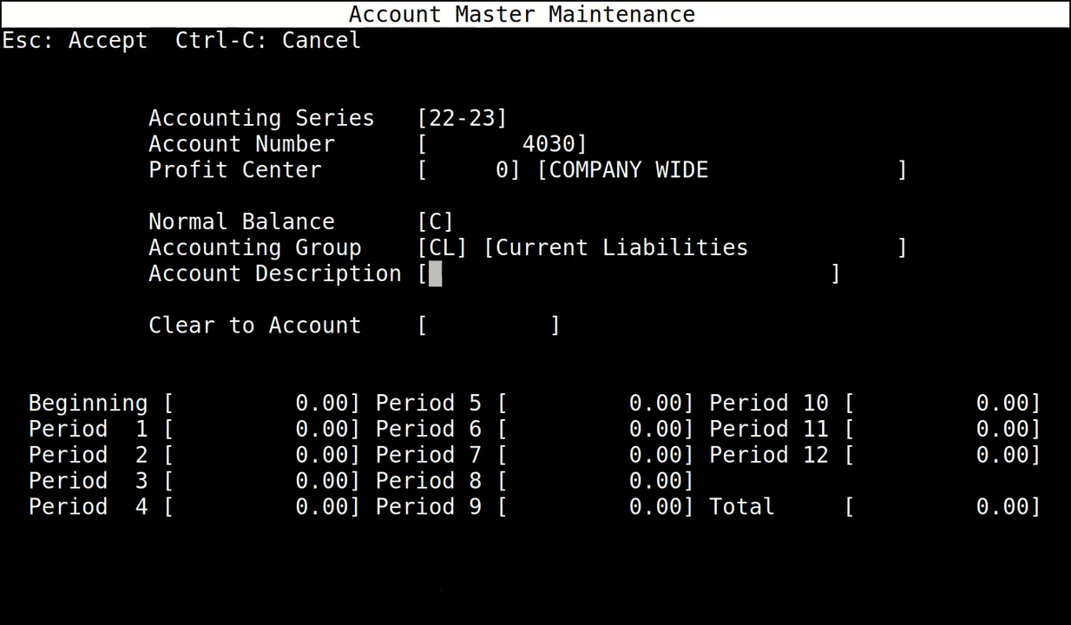
{"action": "type", "text": "PAYE PAYABLE"}
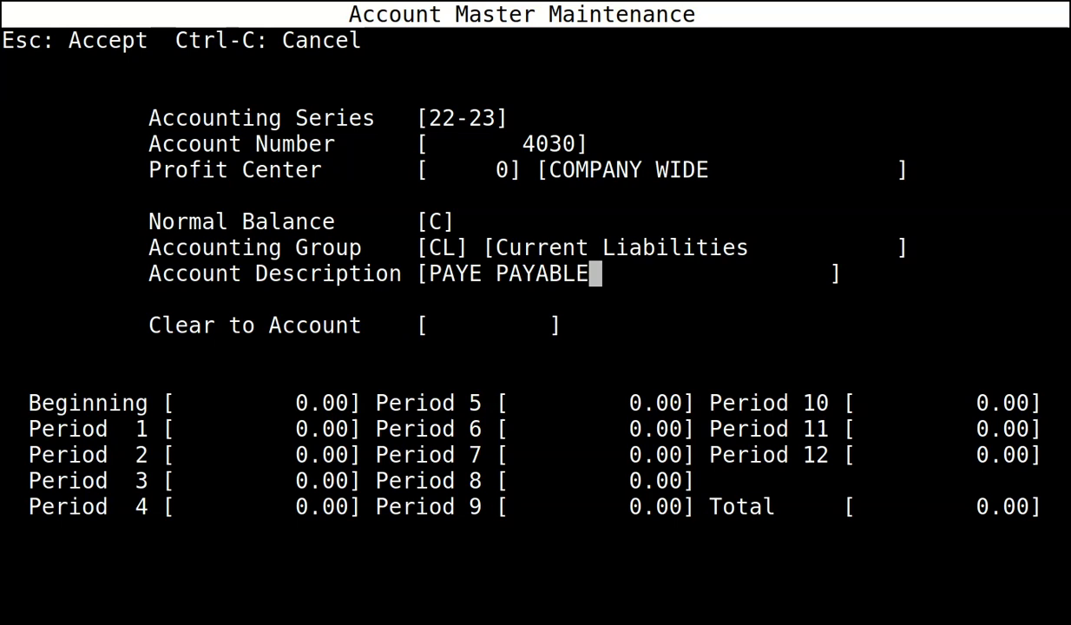
{"action": "key", "text": "Return"}
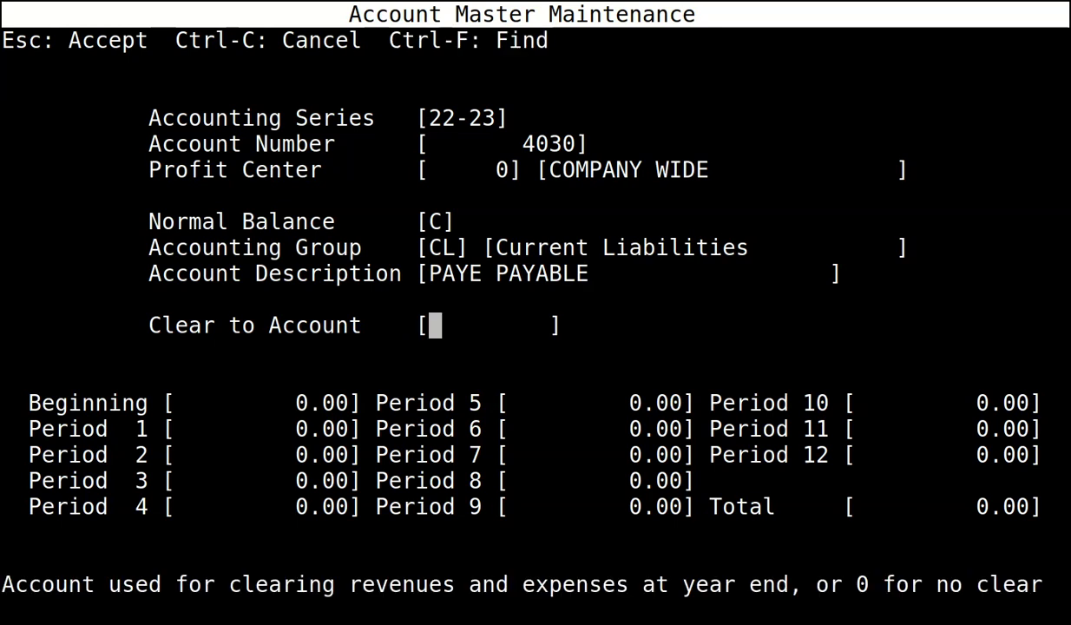
{"action": "type", "text": "0"}
{"action": "key", "text": "Return"}
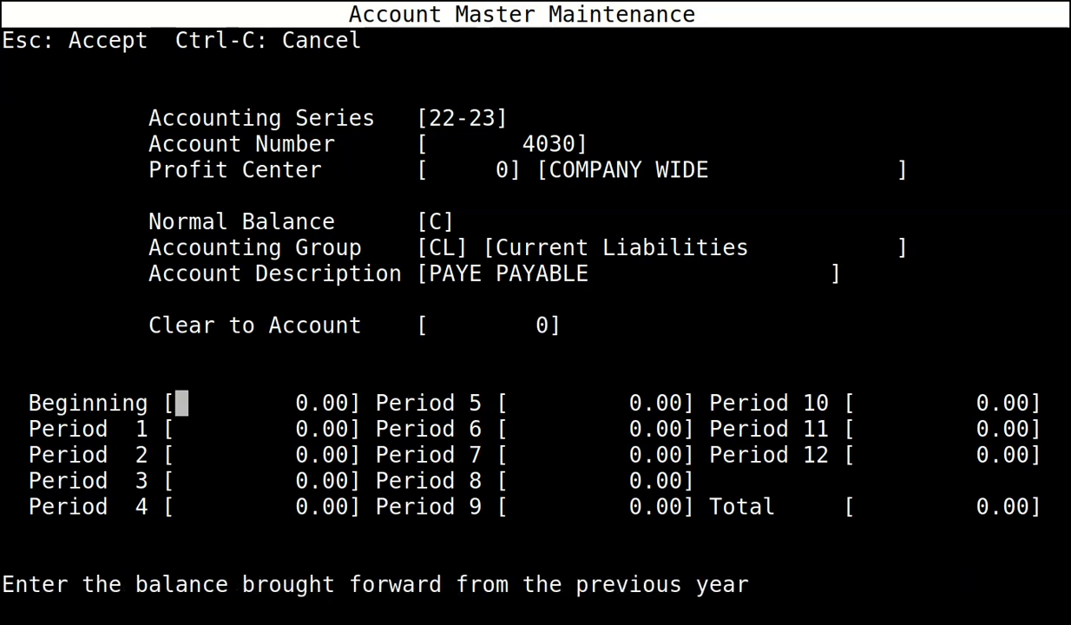
{"action": "key", "text": "Escape"}
Add 22-23 account 4033 NI PAYABLE: profit center 0, credit, Current Liabilities, clear-to 0.
{"action": "key", "text": "Return"}
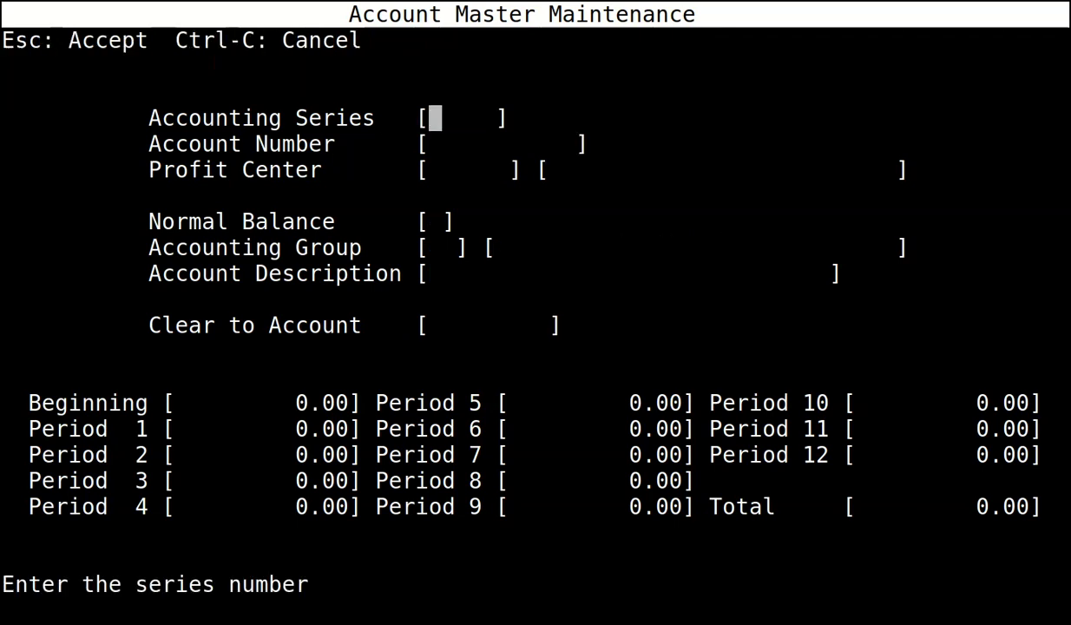
{"action": "type", "text": "22-23"}
{"action": "key", "text": "Return"}
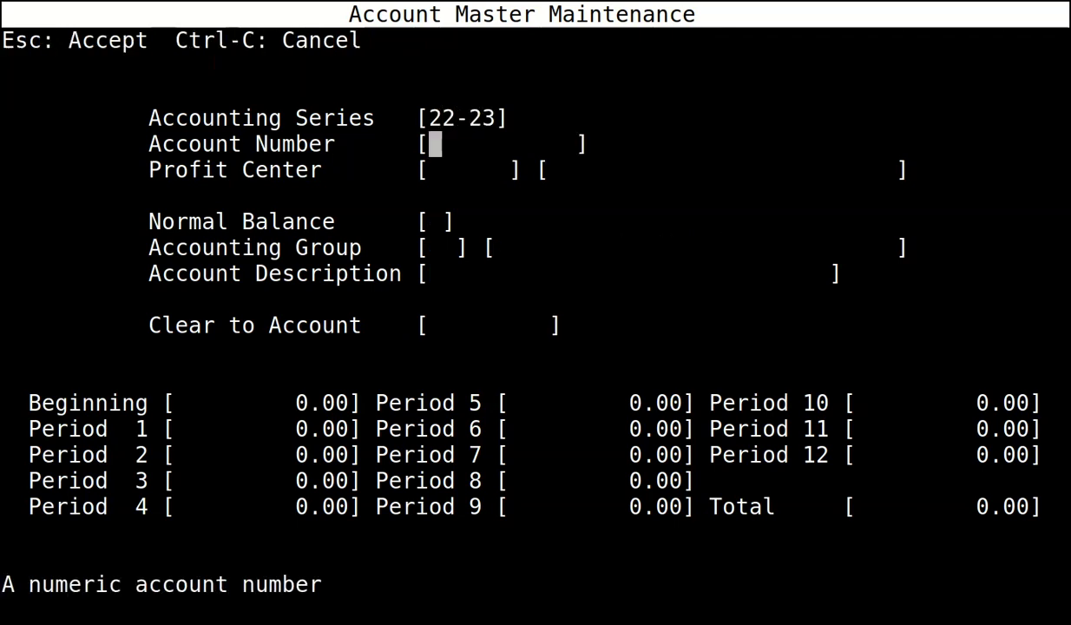
{"action": "type", "text": "40"}
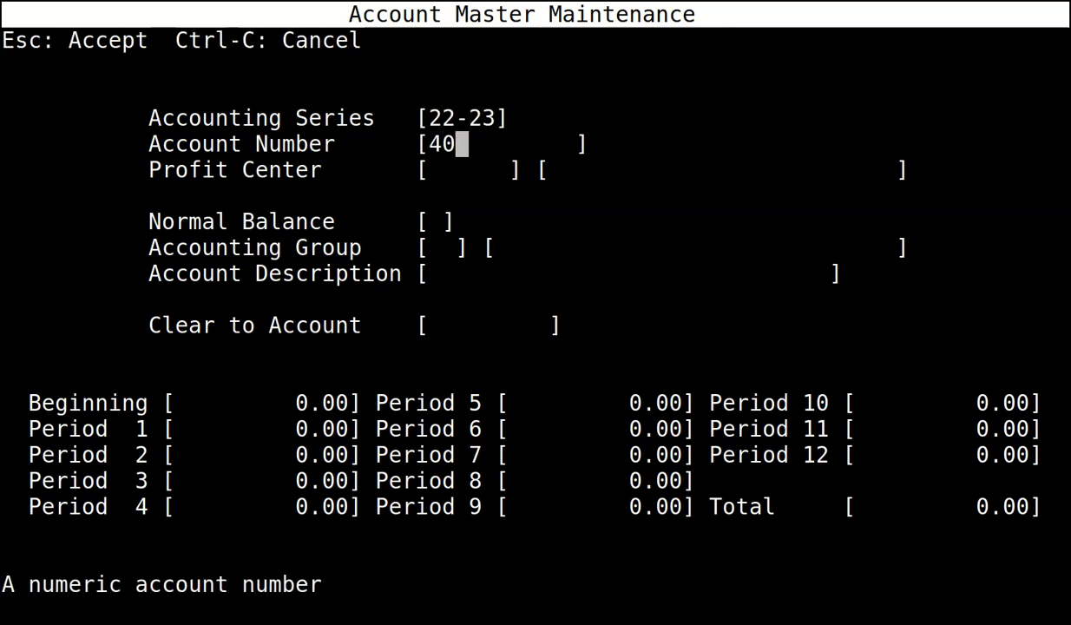
{"action": "type", "text": "33"}
{"action": "key", "text": "Return"}
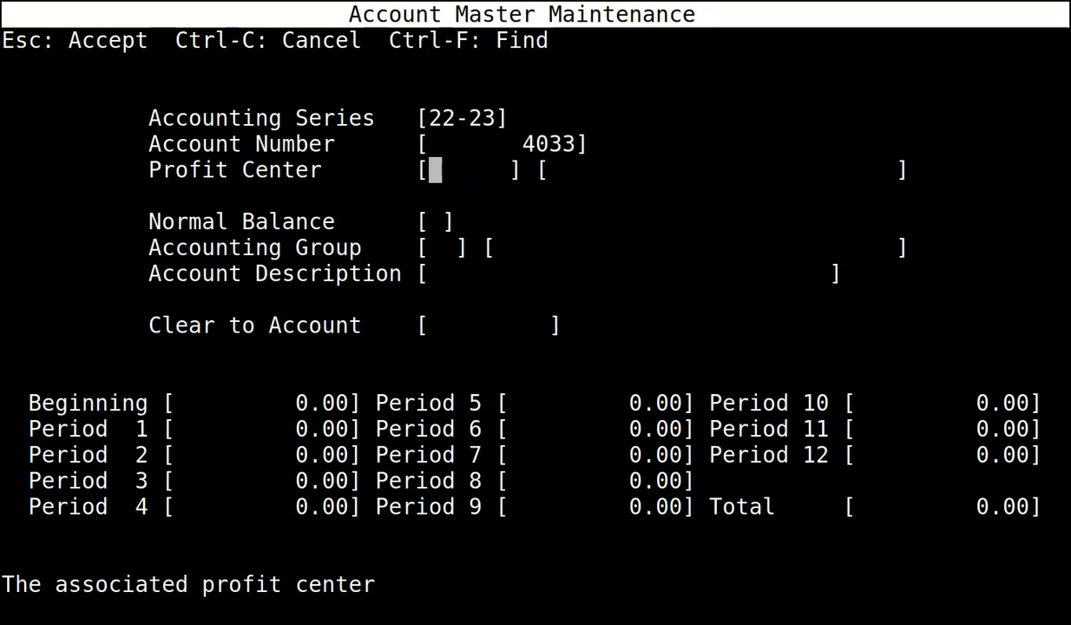
{"action": "type", "text": "0"}
{"action": "key", "text": "Return"}
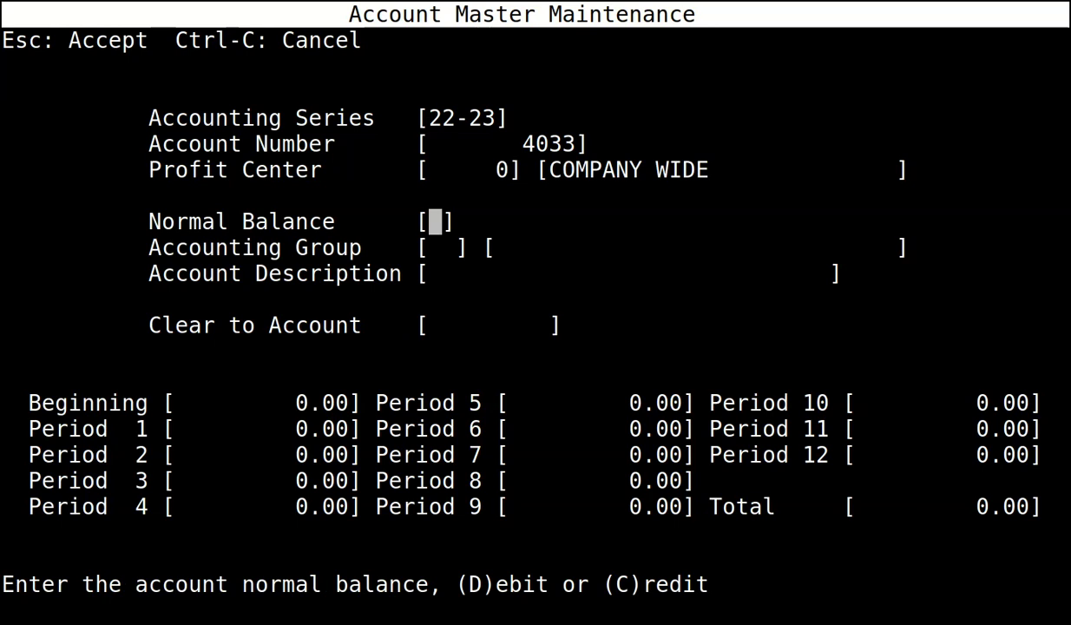
{"action": "type", "text": "CCL"}
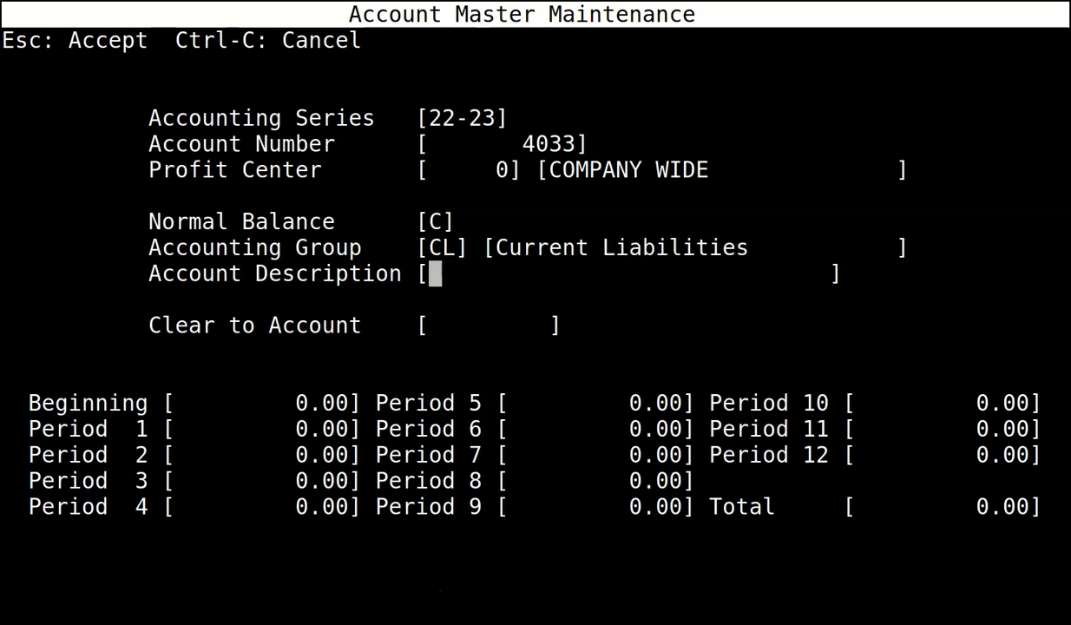
{"action": "type", "text": "n"}
{"action": "key", "text": "BackSpace"}
{"action": "type", "text": "NI PAYABLE"}
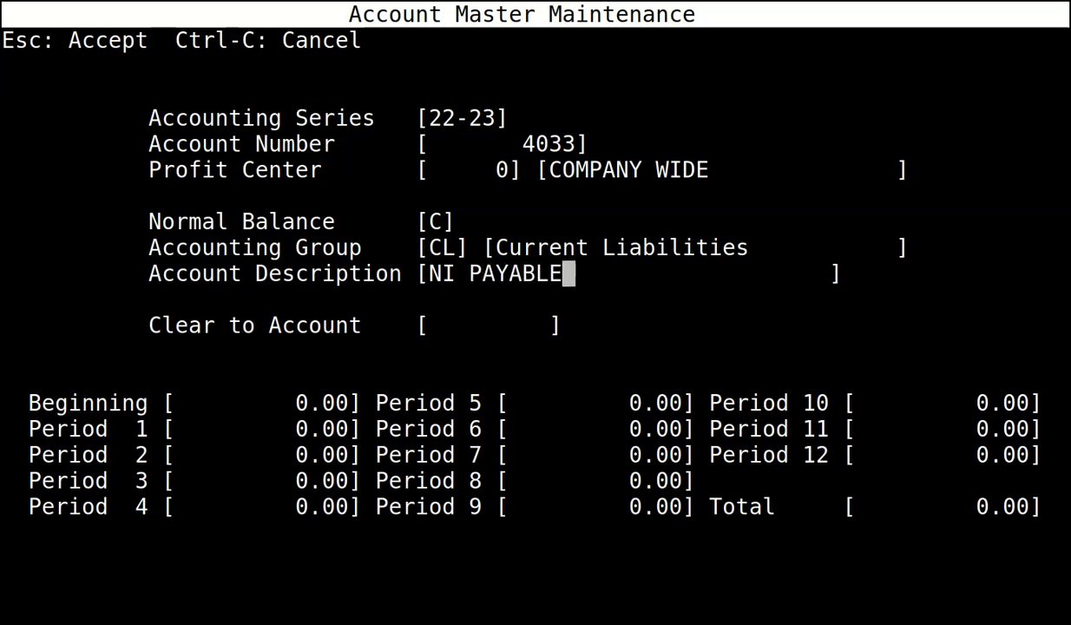
{"action": "key", "text": "Return"}
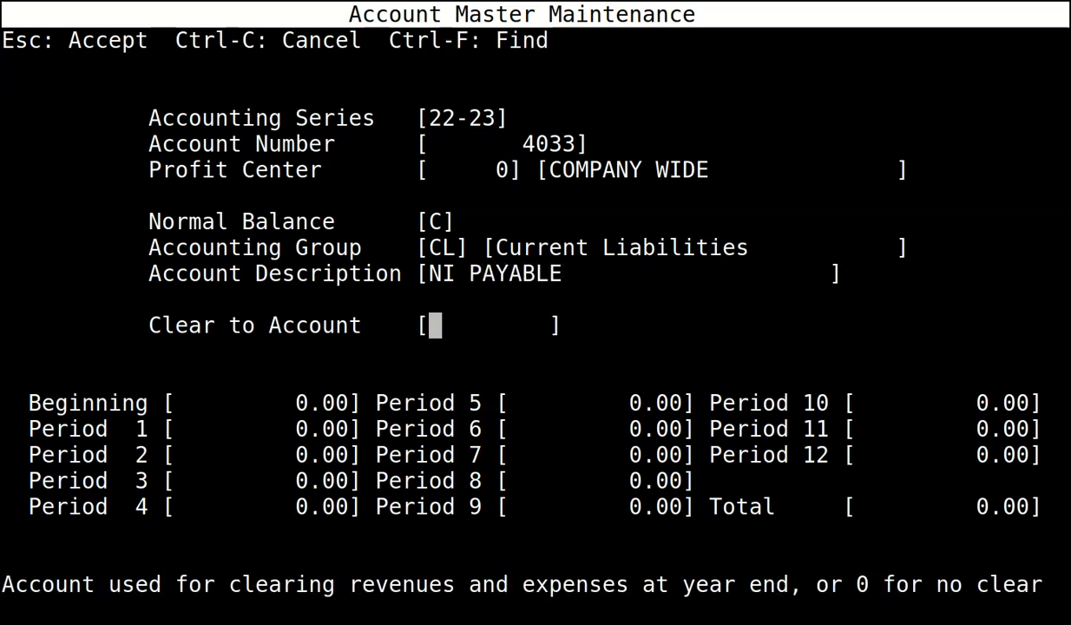
{"action": "type", "text": "0"}
{"action": "key", "text": "Return"}
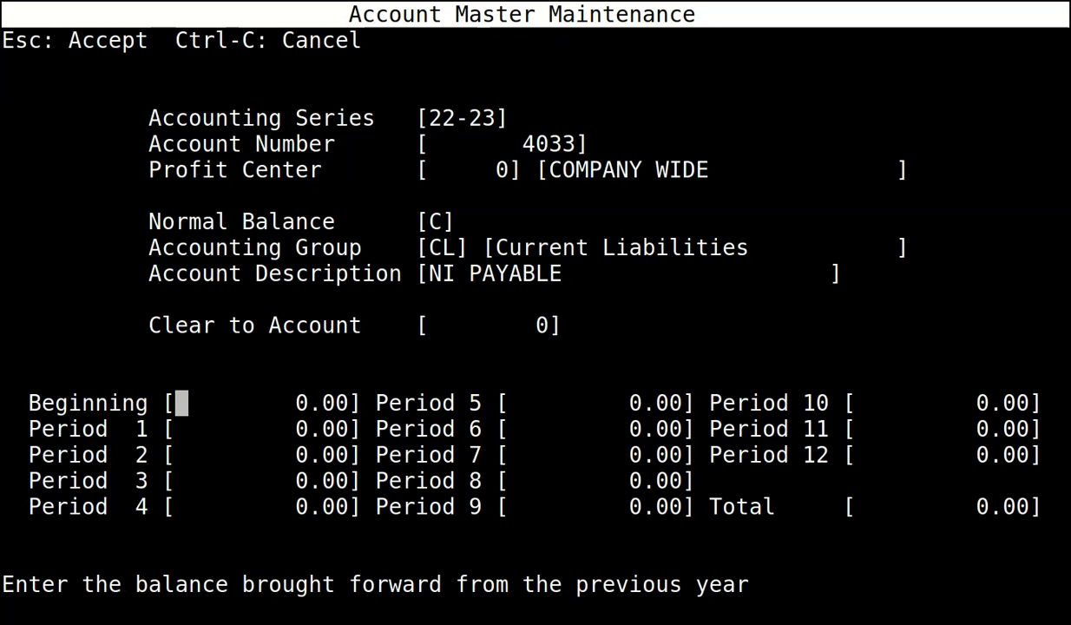
{"action": "key", "text": "Escape"}
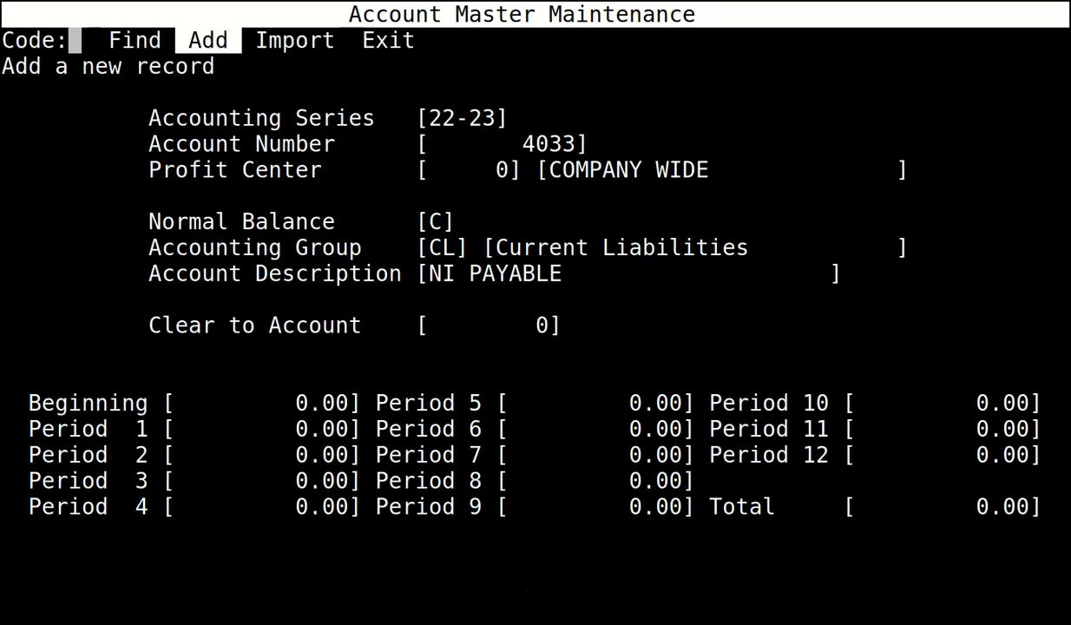
{"action": "key", "text": "Return"}
Add 22-23 account 4035 STUDENT LOAN: profit center 0, credit, Current Liabilities, clear-to 0.
{"action": "type", "text": "22"}
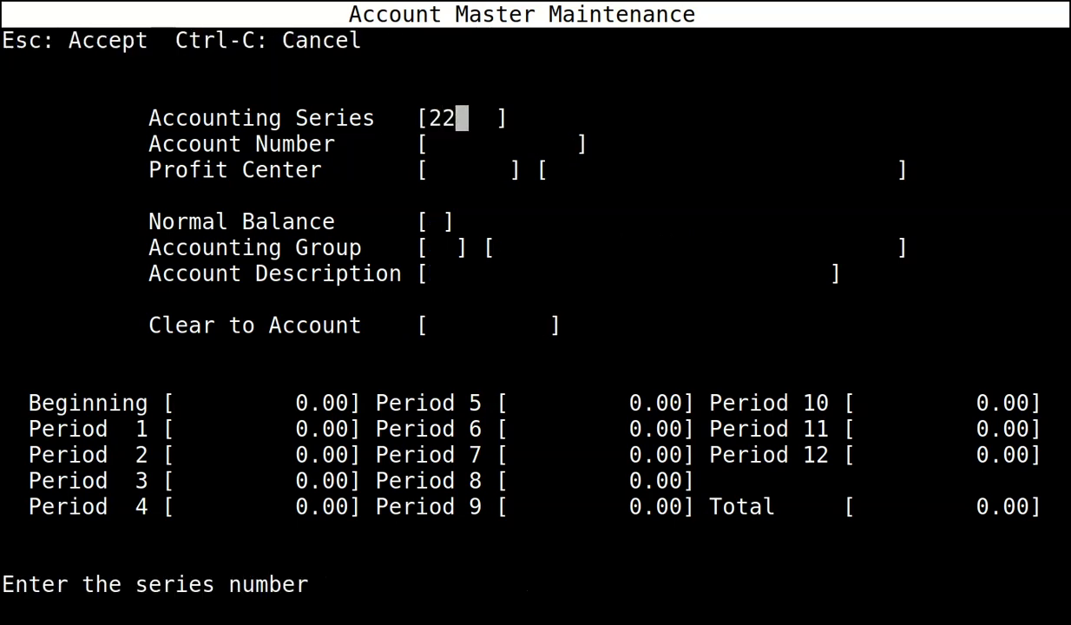
{"action": "type", "text": "-23"}
{"action": "key", "text": "Return"}
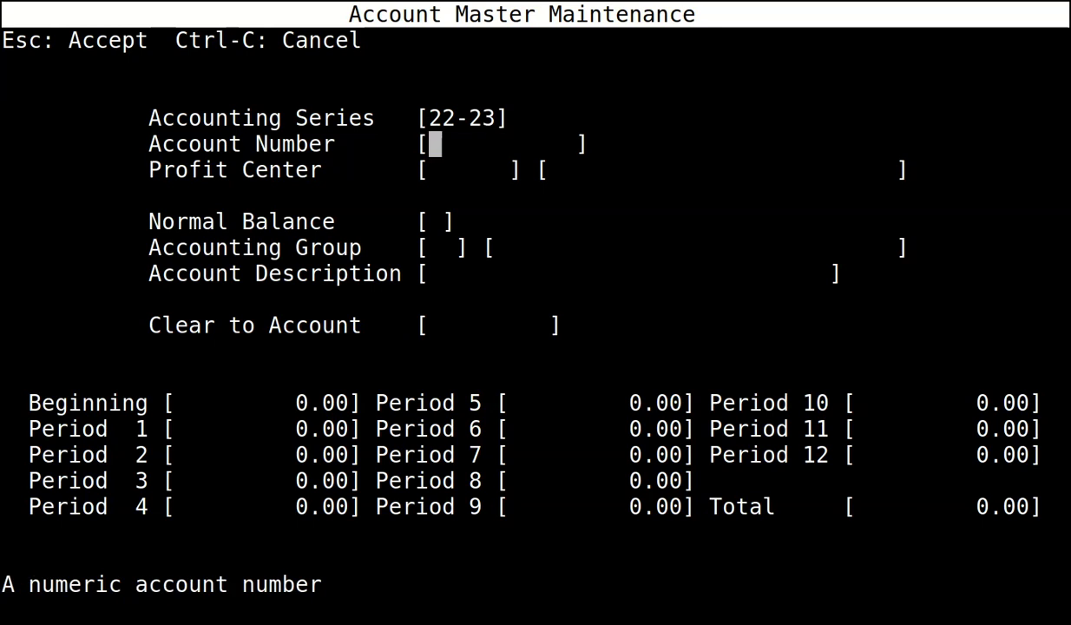
{"action": "type", "text": "4035"}
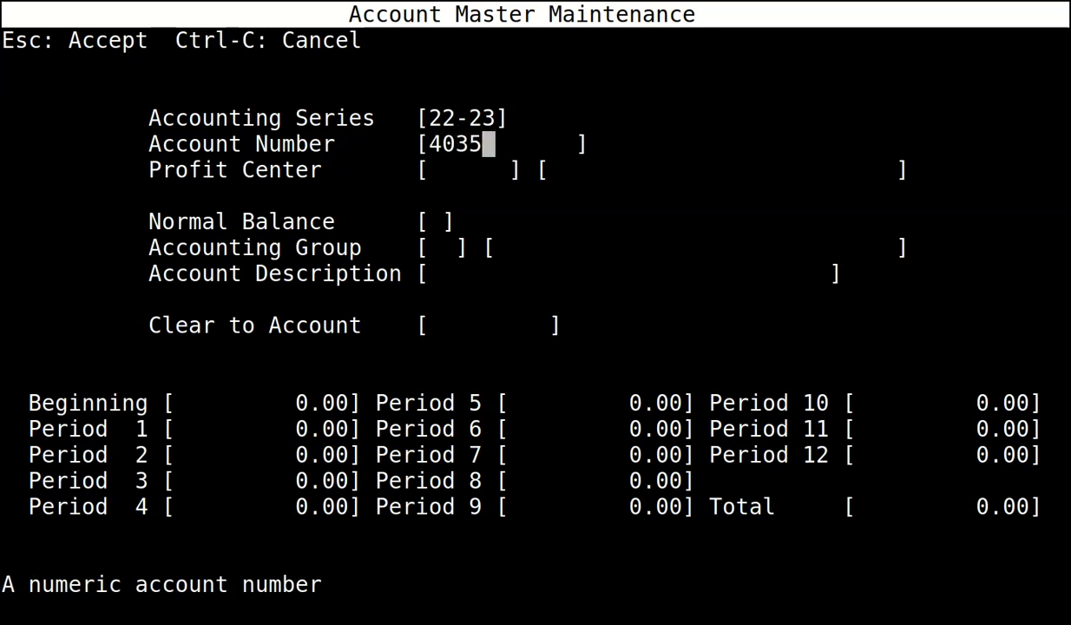
{"action": "key", "text": "Return"}
{"action": "type", "text": "0"}
{"action": "key", "text": "Return"}
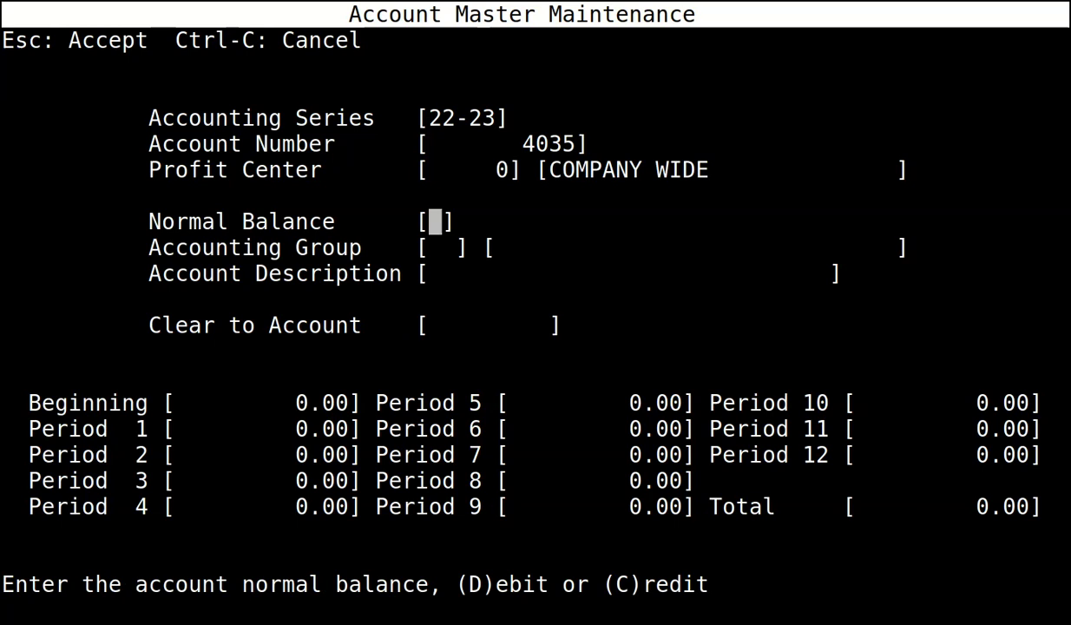
{"action": "type", "text": "C"}
{"action": "key", "text": "Return"}
{"action": "type", "text": "CL"}
{"action": "key", "text": "Return"}
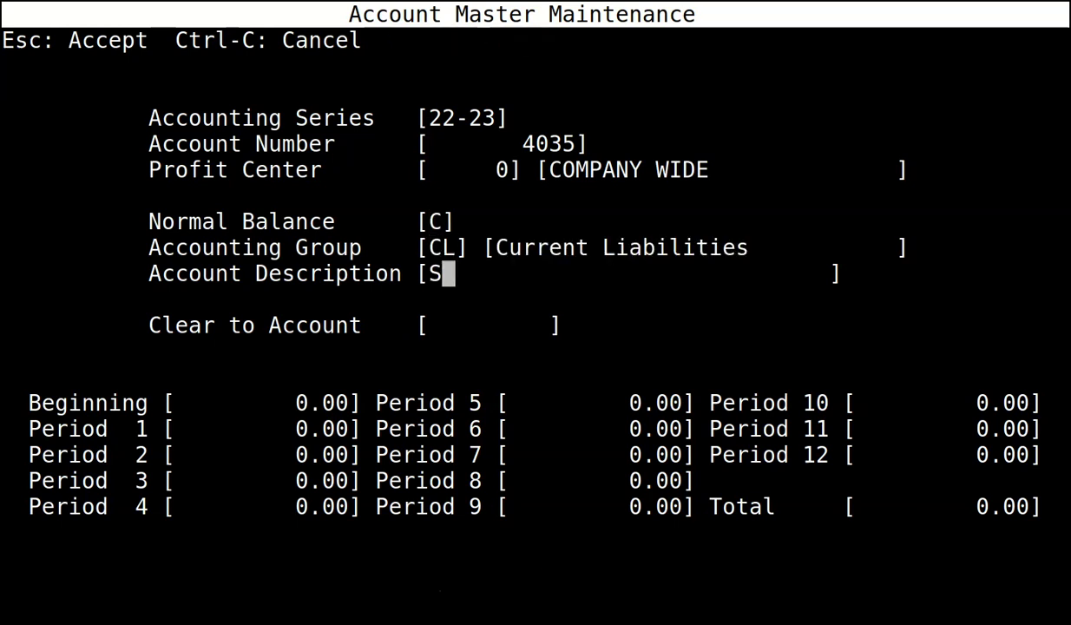
{"action": "type", "text": "TUDENT LOAN"}
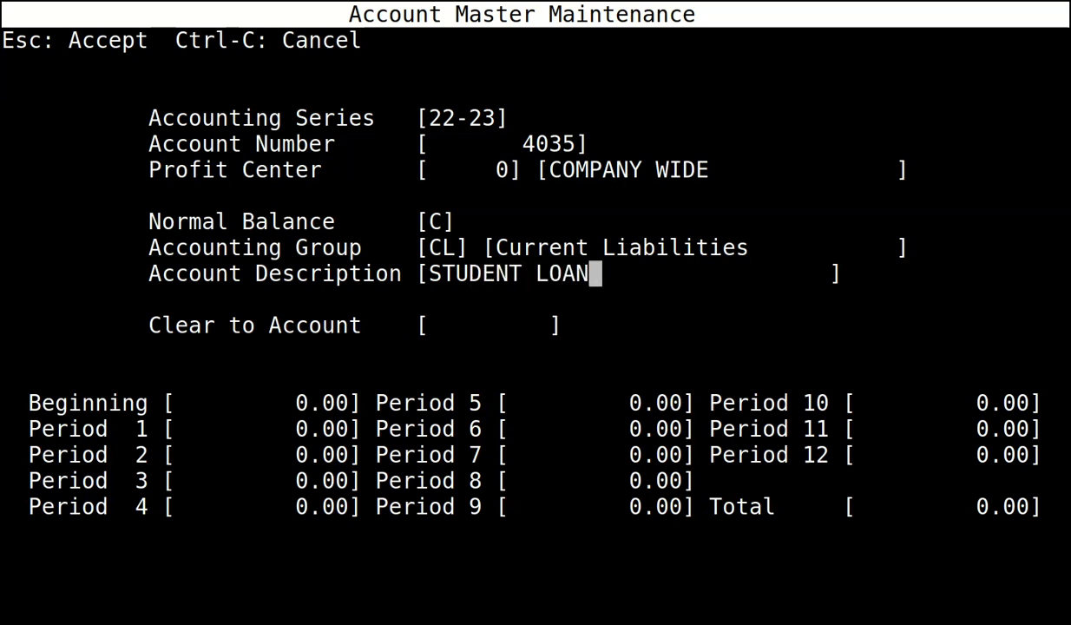
{"action": "key", "text": "Return"}
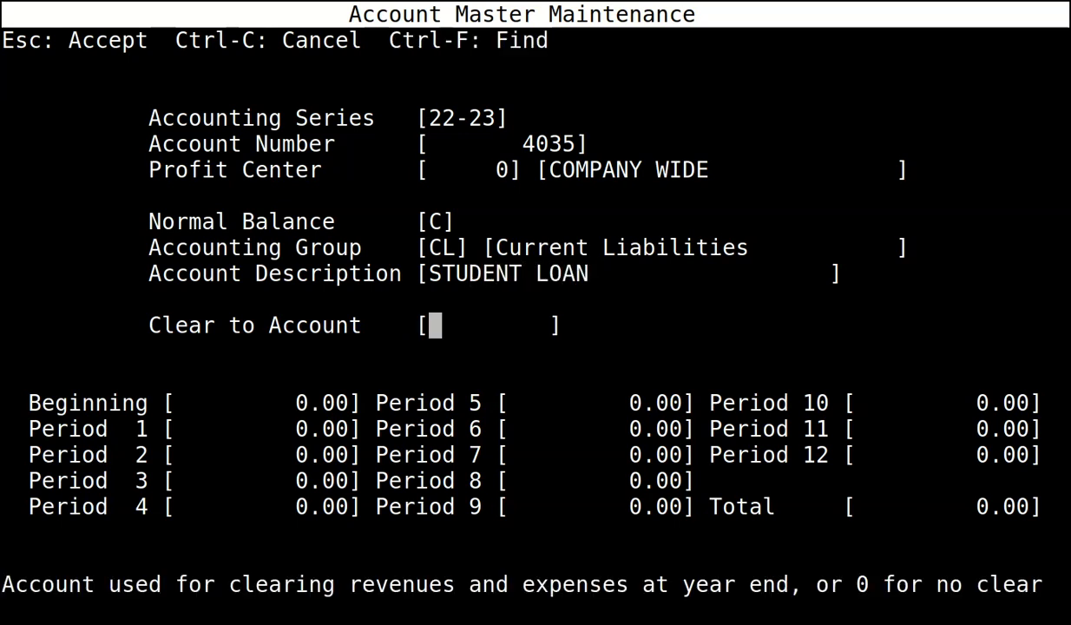
{"action": "type", "text": "0"}
{"action": "key", "text": "Return"}
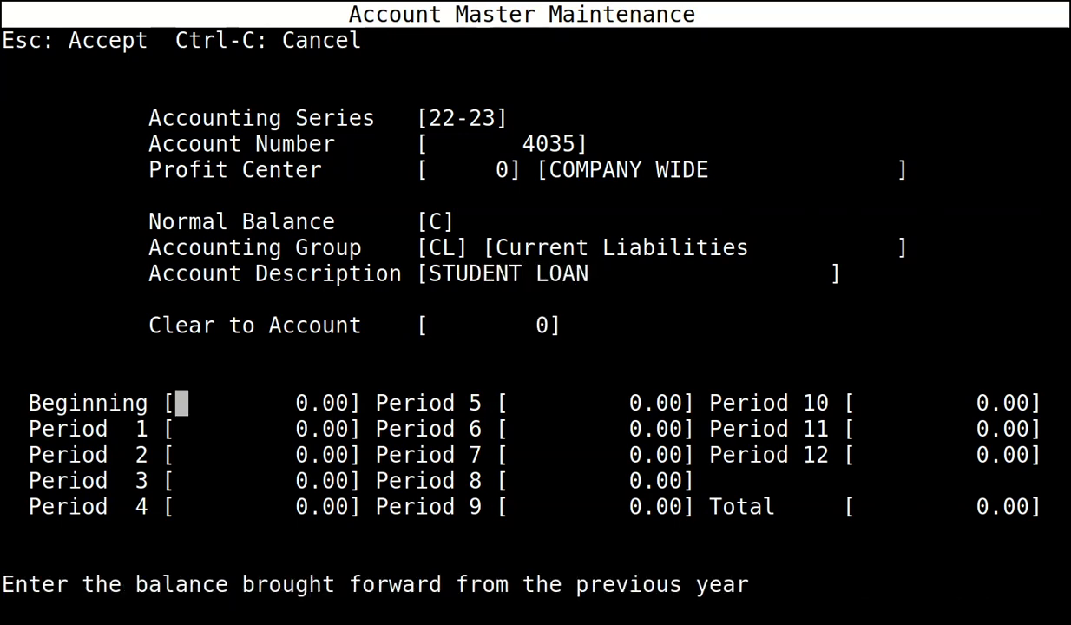
{"action": "key", "text": "Escape"}
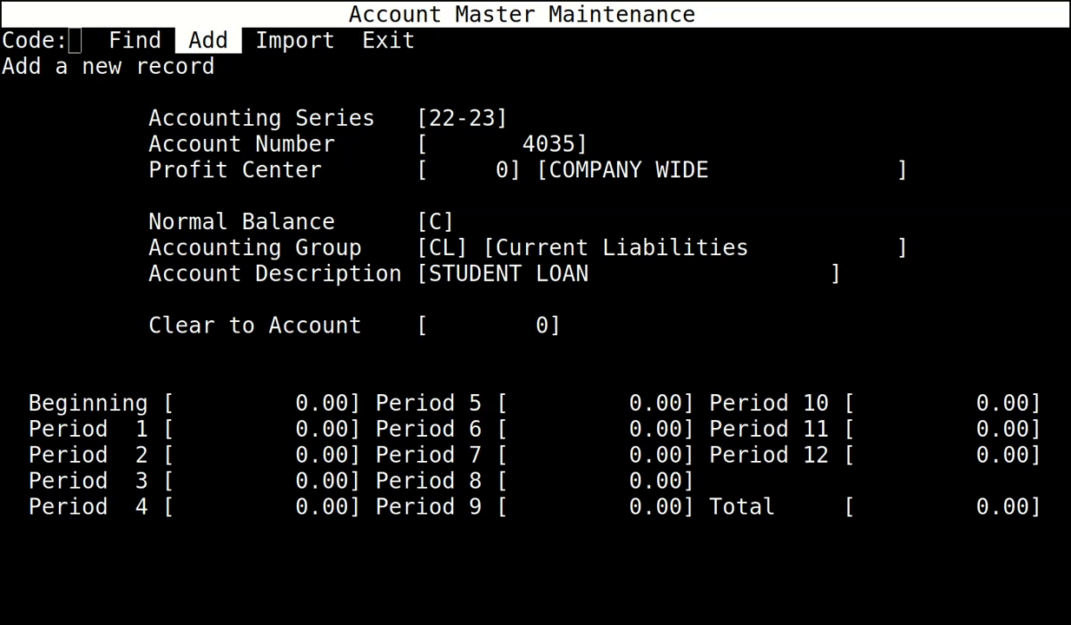
Add account 4037 WORKPLACE PENSION: profit center 0, credit, Current Liabilities, no clearing account.
{"action": "key", "text": "Return"}
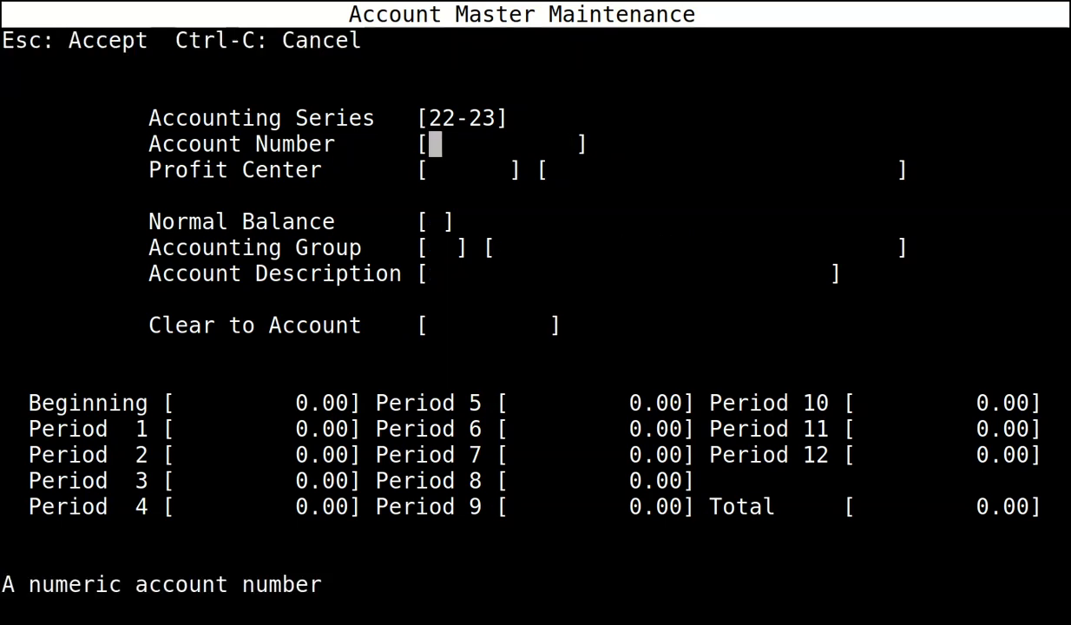
{"action": "type", "text": "4037"}
{"action": "key", "text": "Return"}
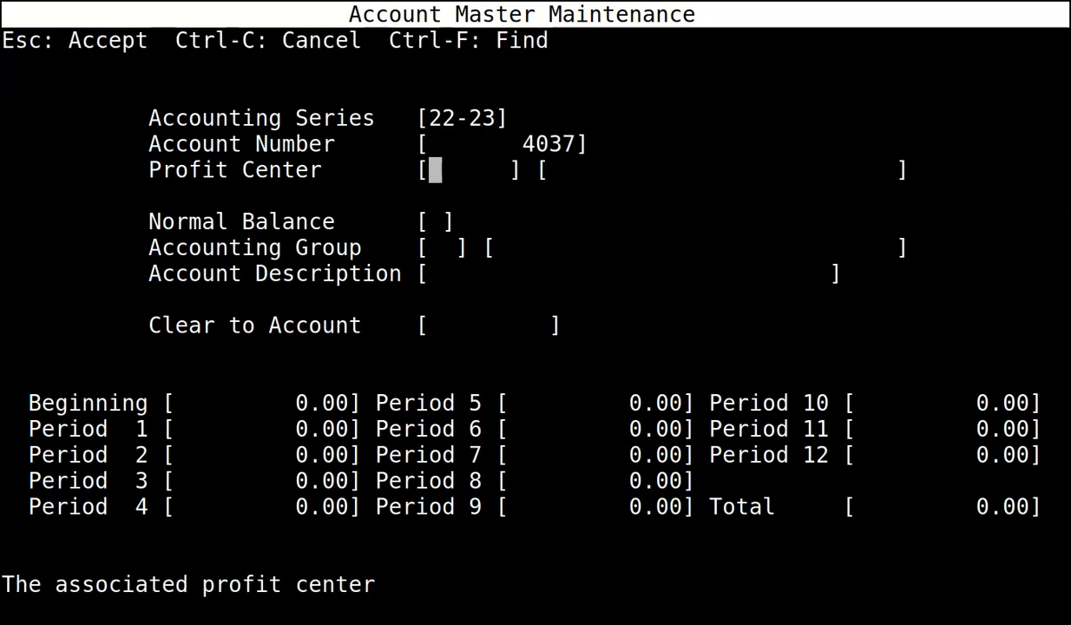
{"action": "type", "text": "0"}
{"action": "key", "text": "Return"}
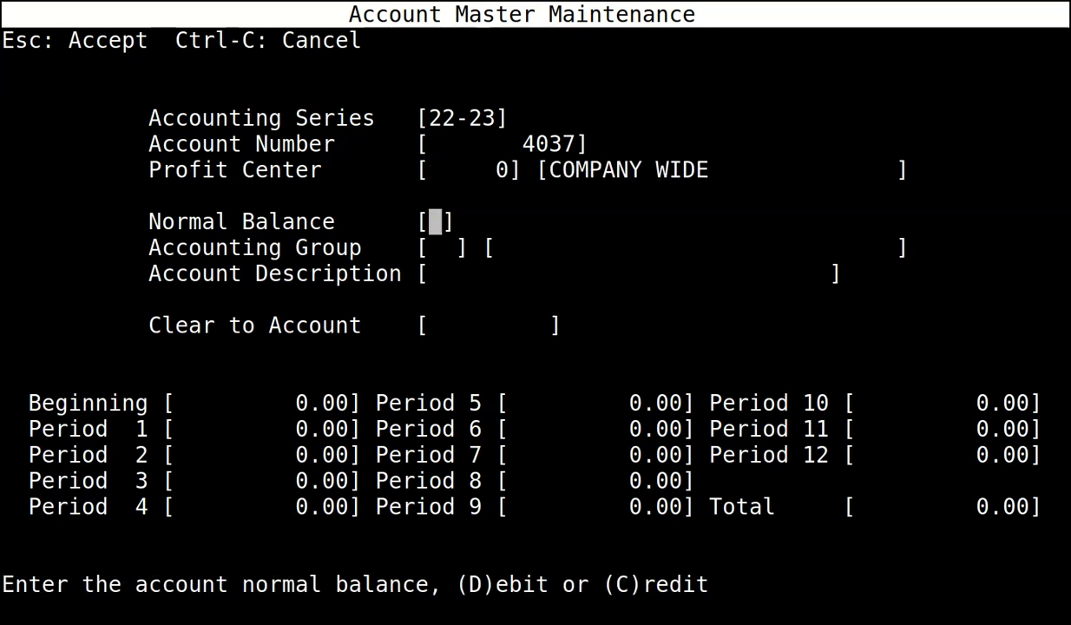
{"action": "type", "text": "C"}
{"action": "key", "text": "Return"}
{"action": "type", "text": "CL"}
{"action": "key", "text": "Return"}
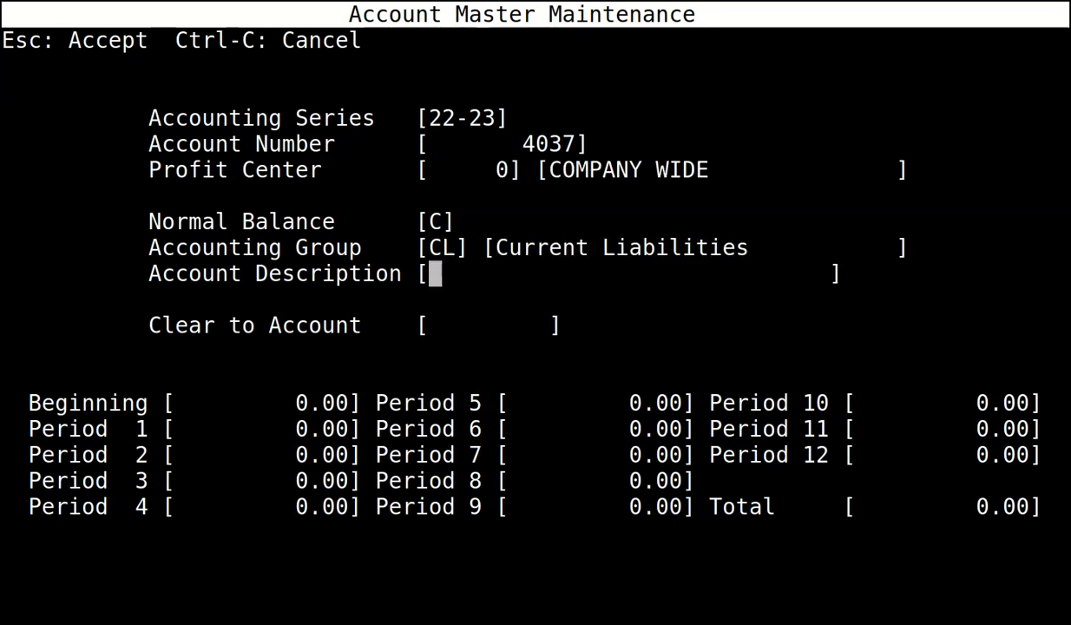
{"action": "type", "text": "WORKPLACE "}
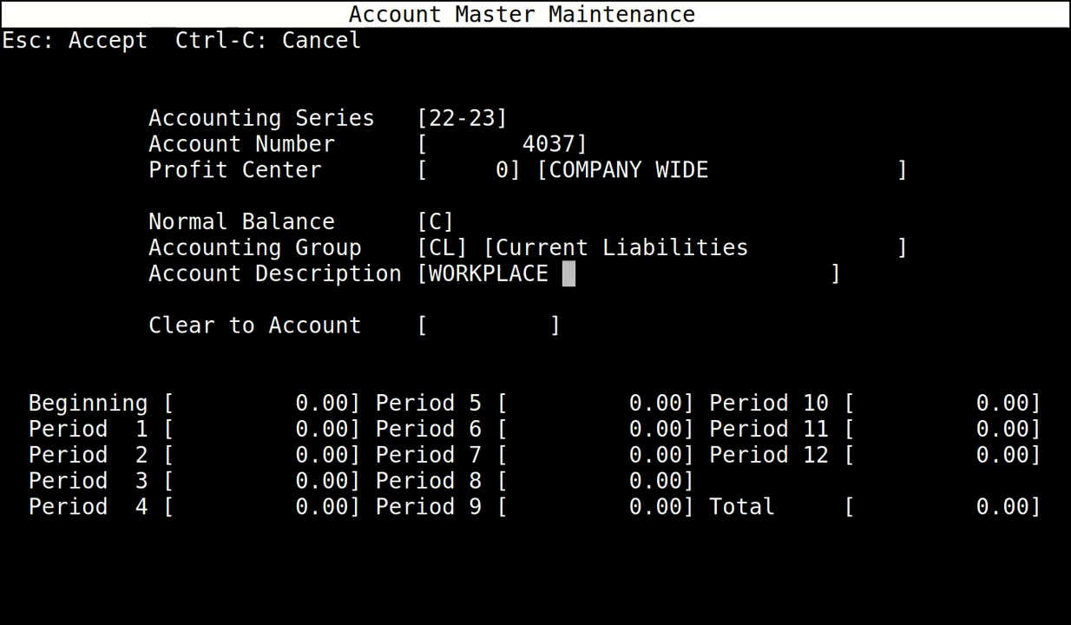
{"action": "type", "text": "PENSION"}
{"action": "key", "text": "Return"}
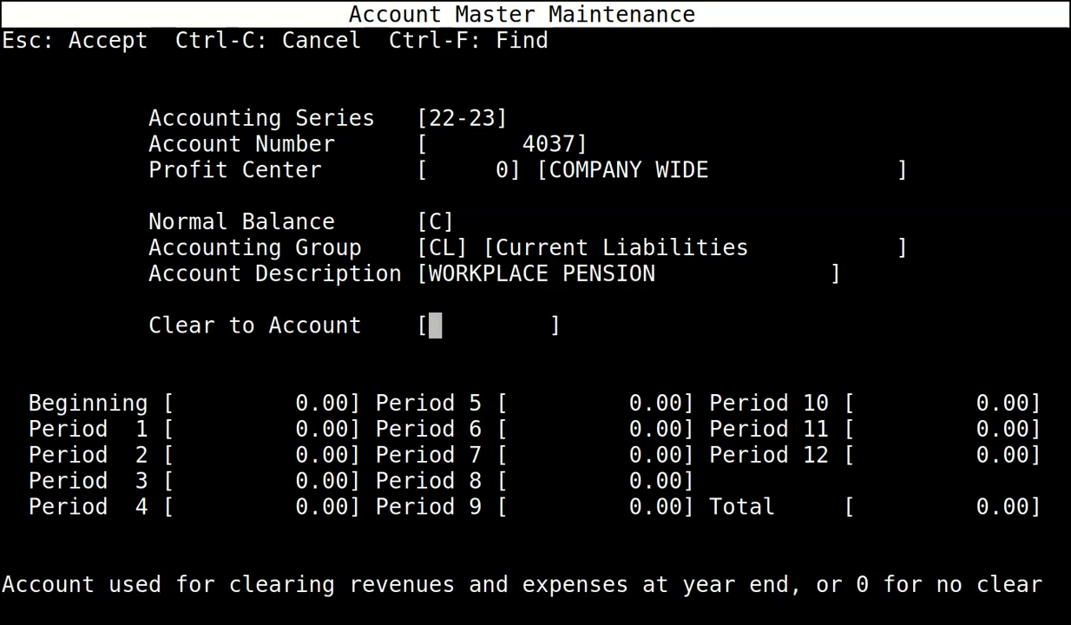
{"action": "key", "text": "Return"}
{"action": "key", "text": "Escape"}
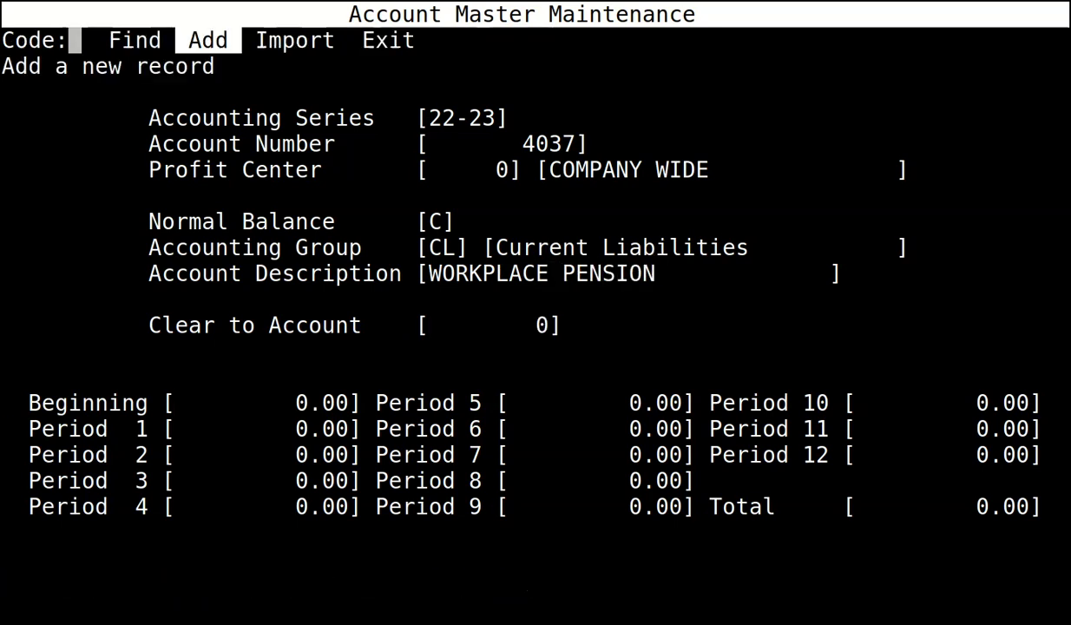
{"action": "key", "text": "Return"}
Enter 22-23 account 4098 COMMON STOCK: profit center 0, credit, group CS, no clearing account.
{"action": "type", "text": "22-23"}
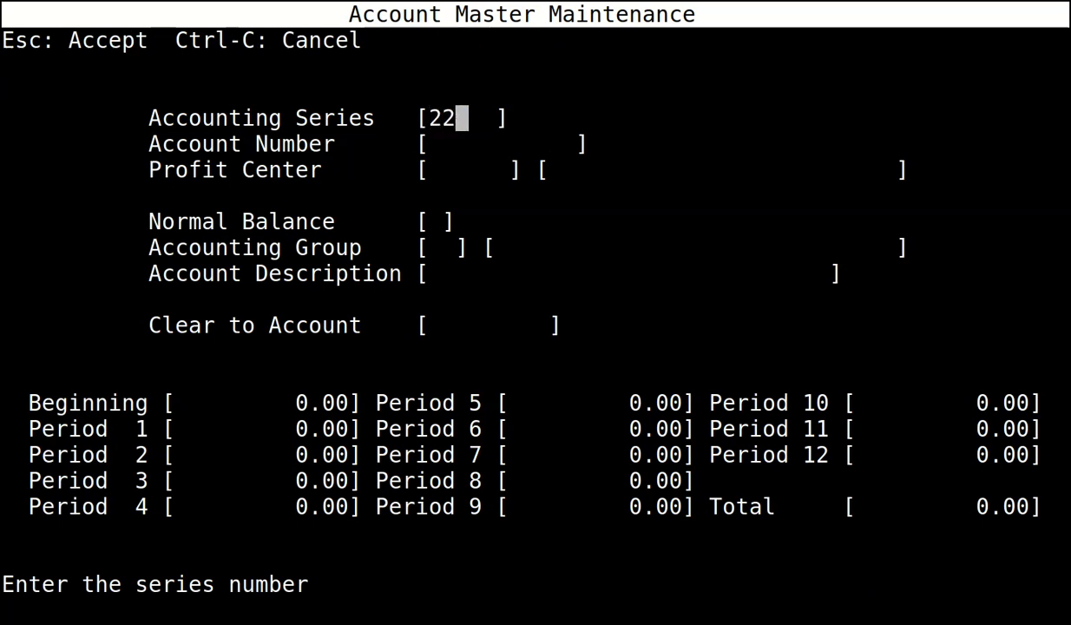
{"action": "key", "text": "Return"}
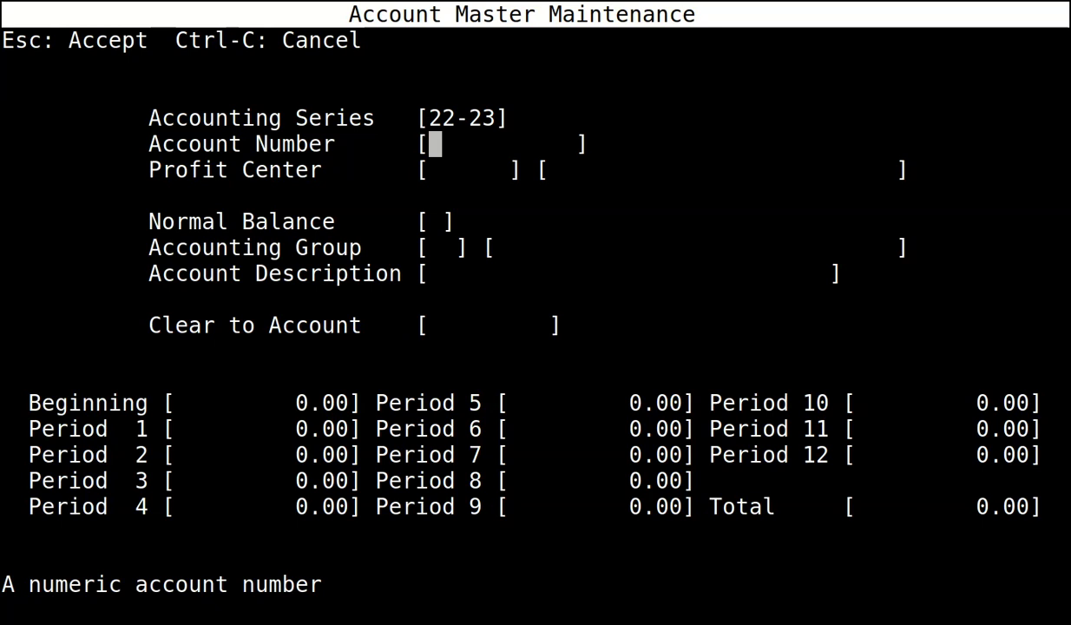
{"action": "type", "text": "4098"}
{"action": "key", "text": "Return"}
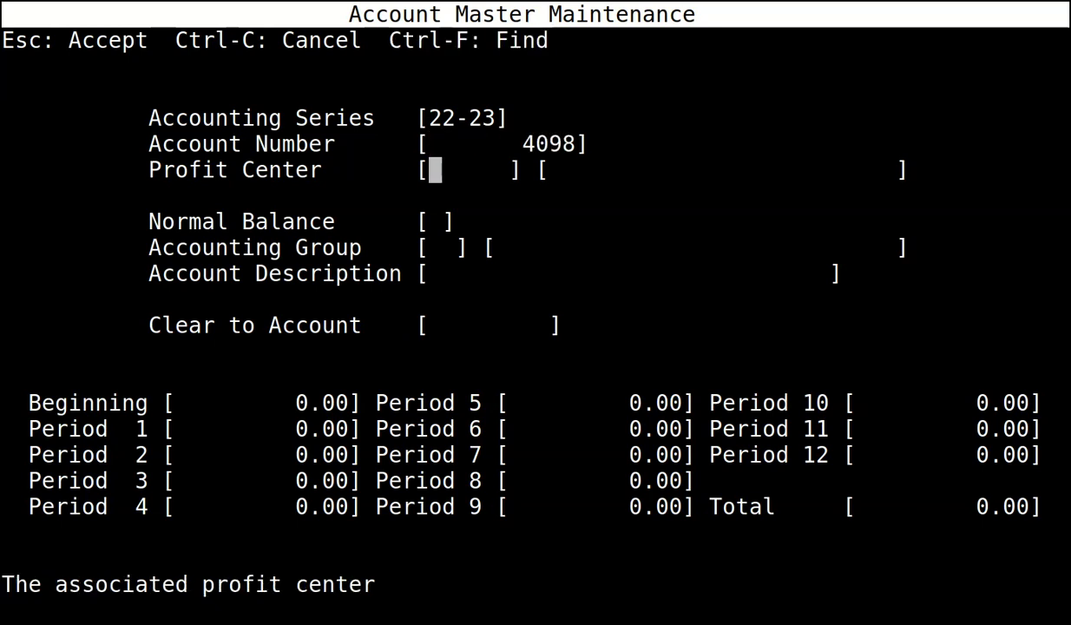
{"action": "type", "text": "0"}
{"action": "key", "text": "Return"}
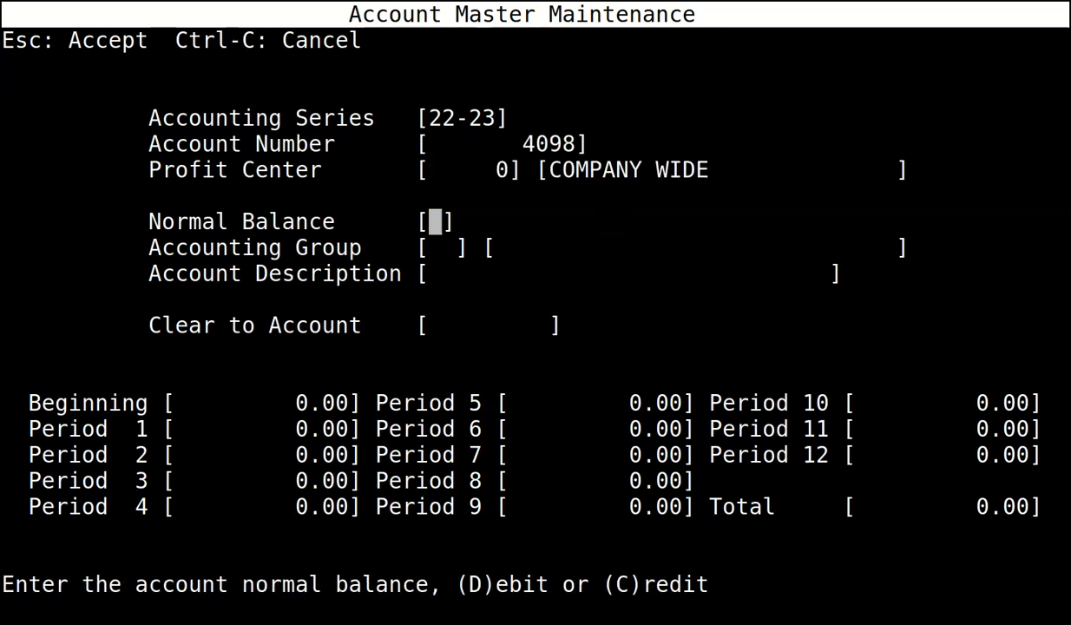
{"action": "type", "text": "C"}
{"action": "key", "text": "Return"}
{"action": "type", "text": "C"}
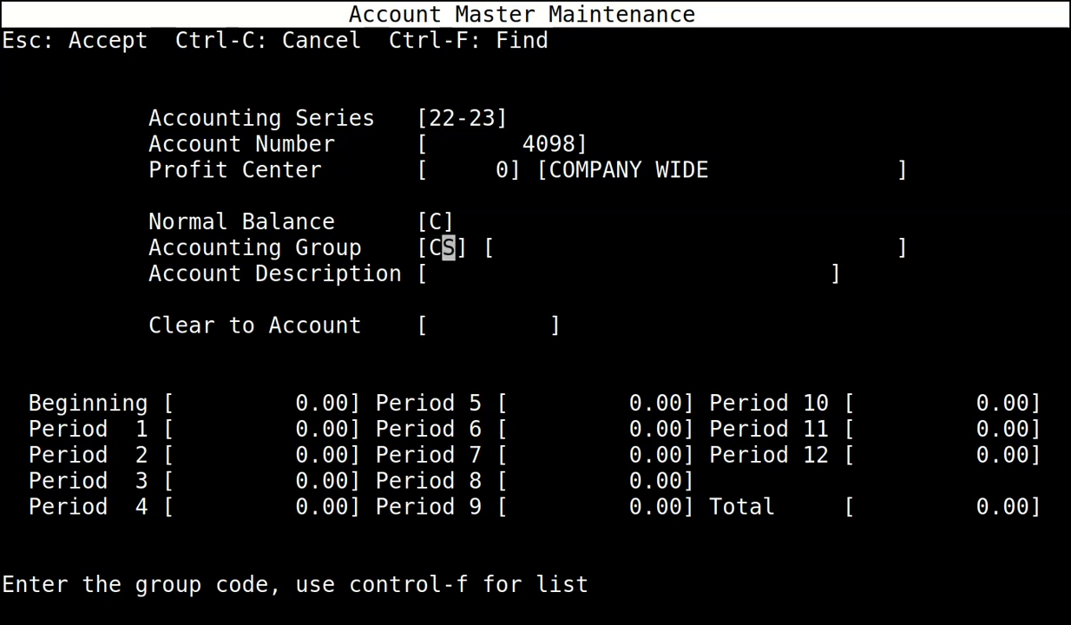
{"action": "type", "text": "S"}
{"action": "key", "text": "Return"}
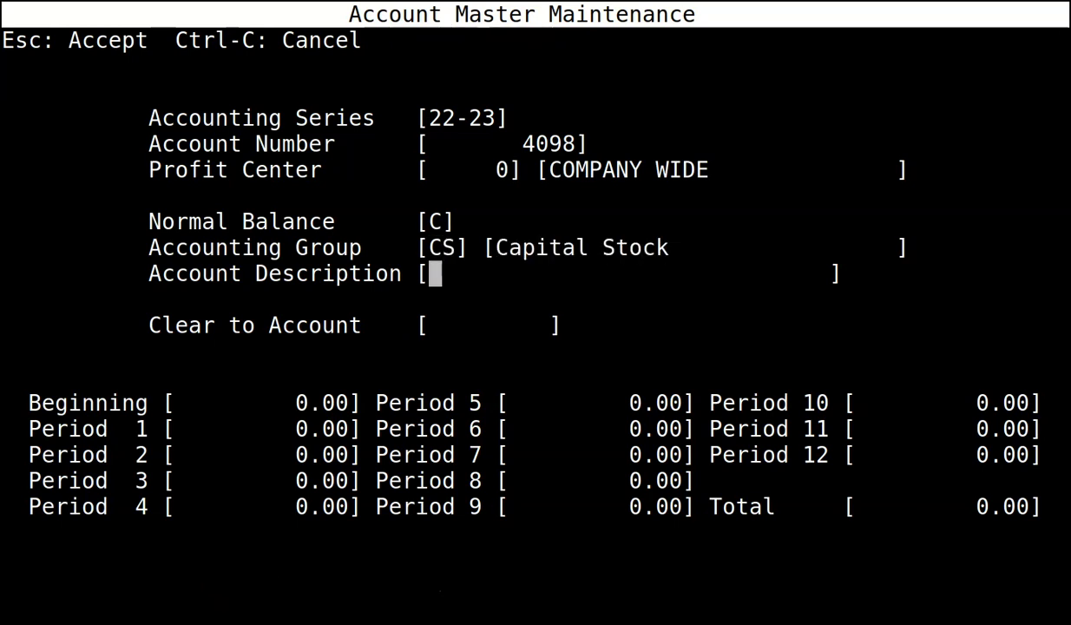
{"action": "type", "text": "CO"}
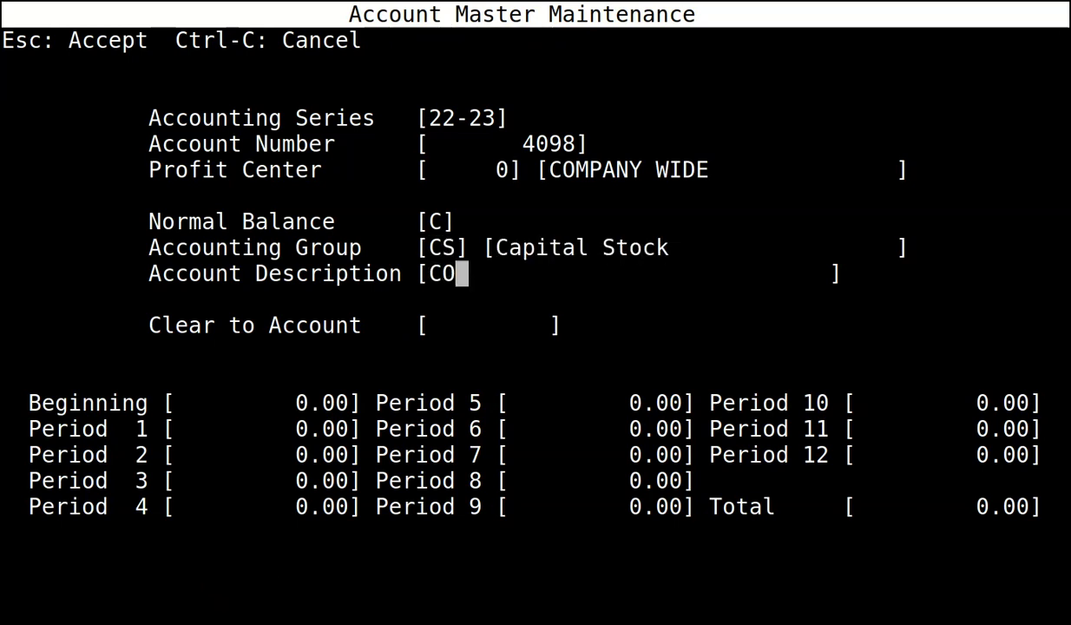
{"action": "type", "text": "MMON STOCK"}
{"action": "key", "text": "Return"}
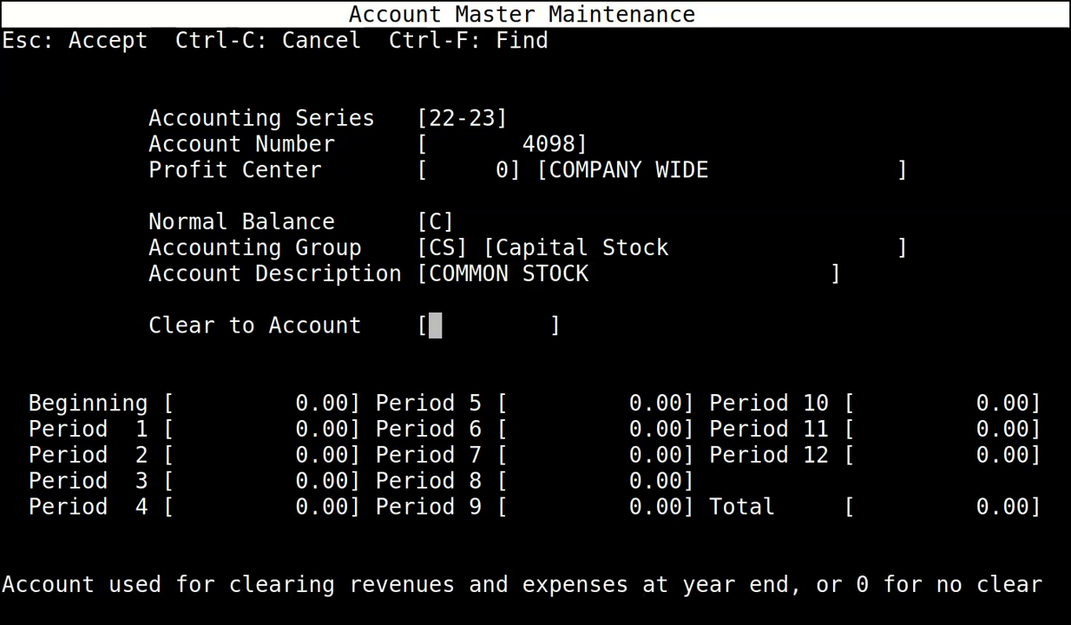
{"action": "key", "text": "Return"}
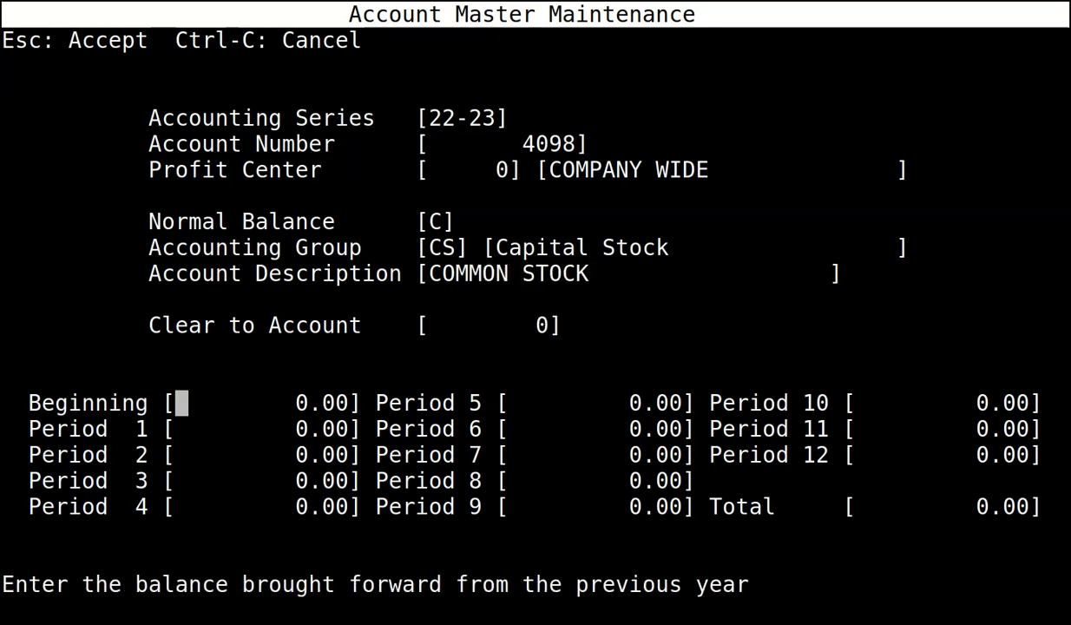
Save COMMON STOCK and start 22-23 account 4099: profit center 0, credit, Retained Earnings group.
{"action": "key", "text": "Escape"}
{"action": "type", "text": "22-23"}
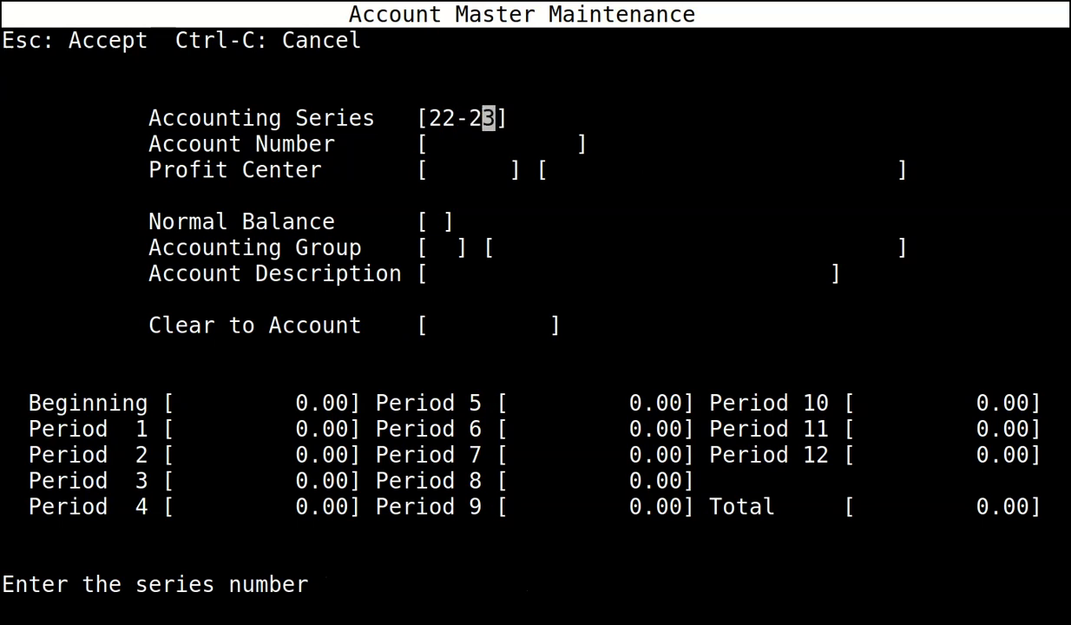
{"action": "key", "text": "Return"}
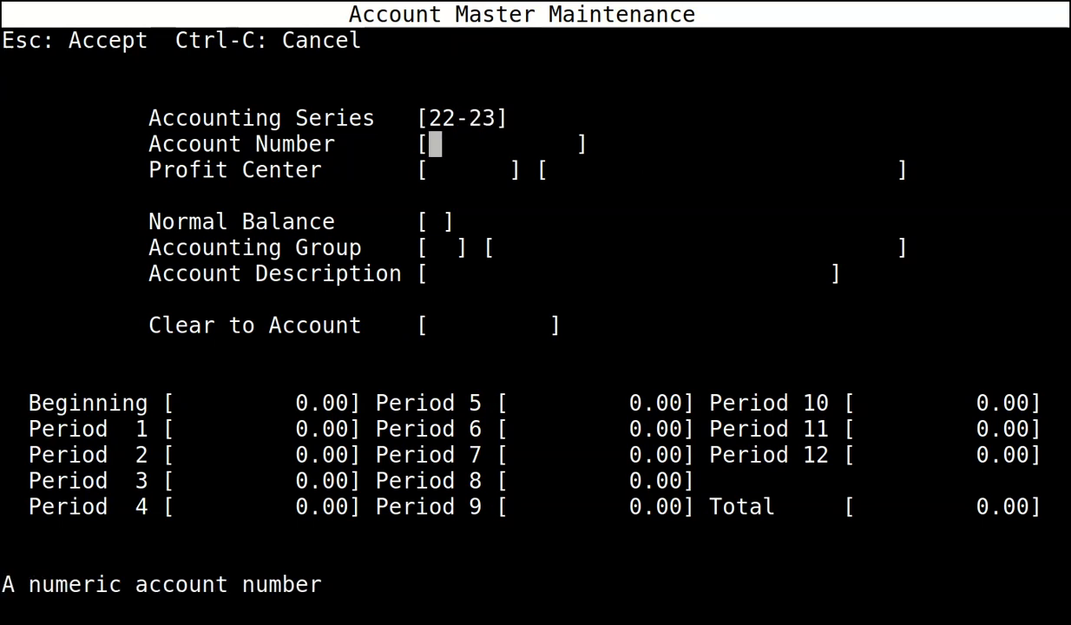
{"action": "type", "text": "4099"}
{"action": "key", "text": "Return"}
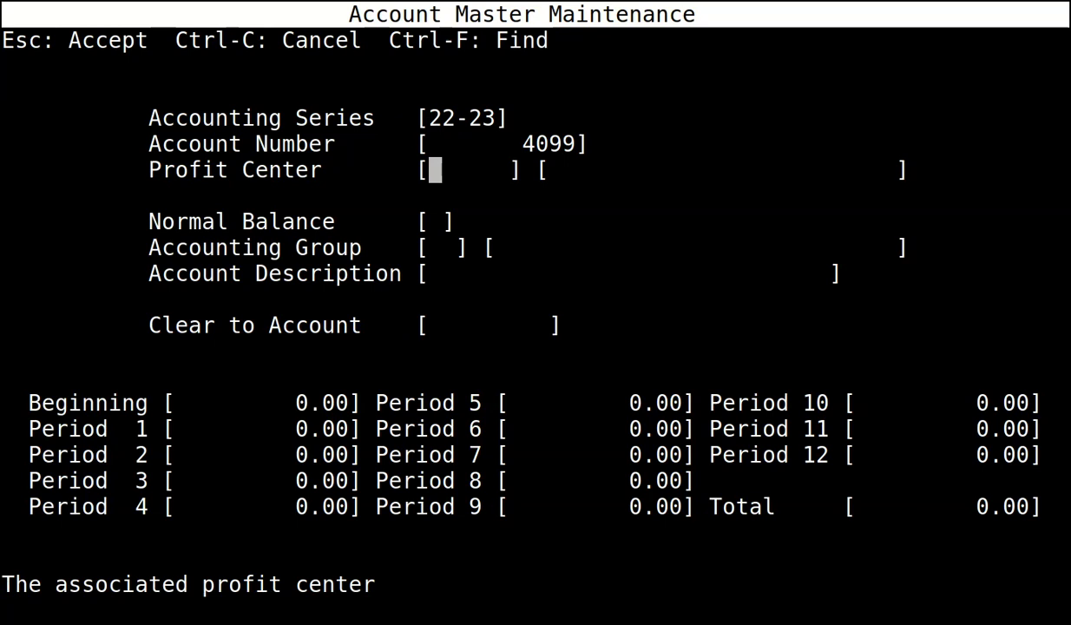
{"action": "type", "text": "0"}
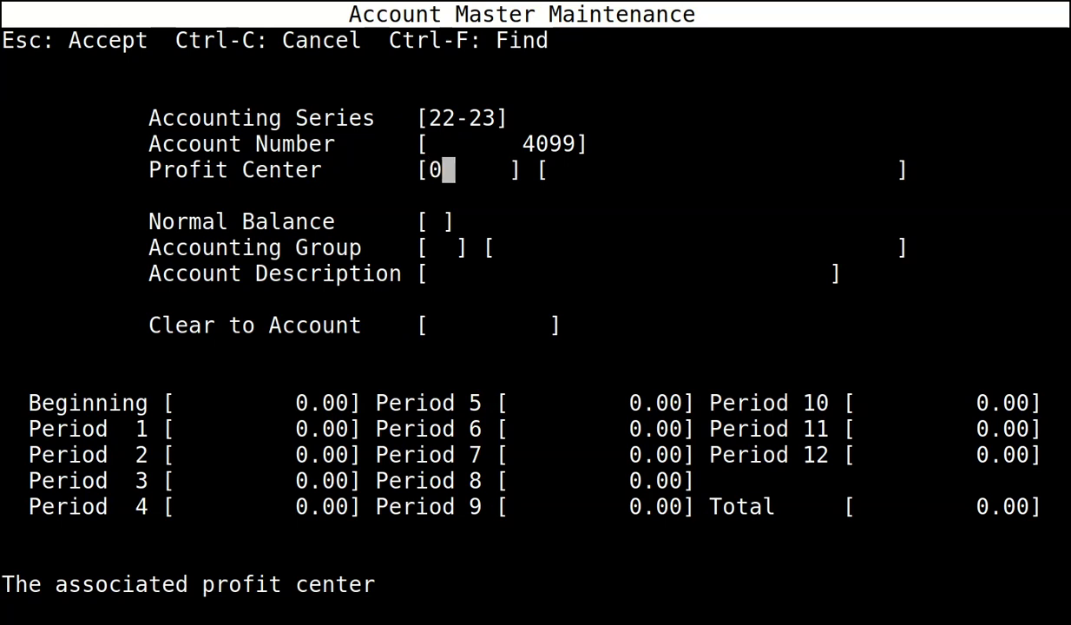
{"action": "key", "text": "Return"}
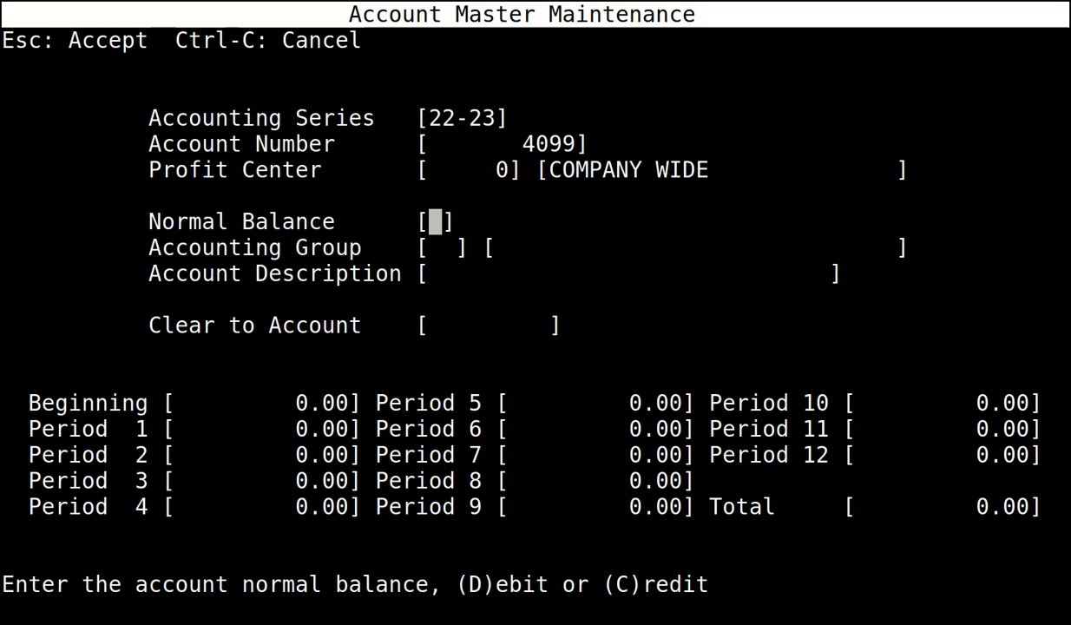
{"action": "type", "text": "C"}
{"action": "key", "text": "Return"}
{"action": "type", "text": "RE"}
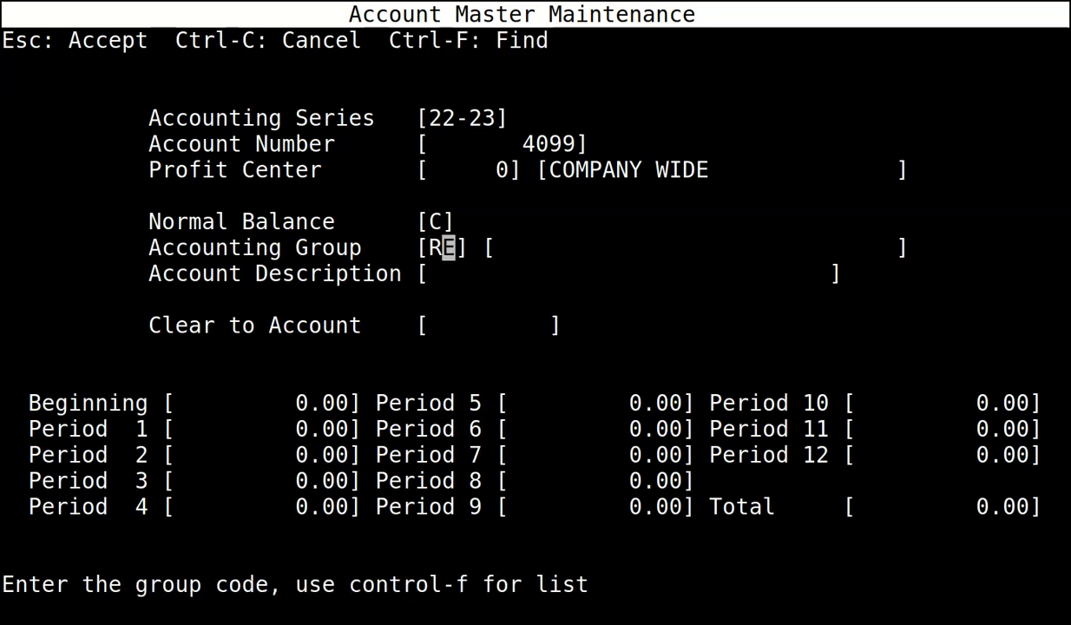
{"action": "key", "text": "Return"}
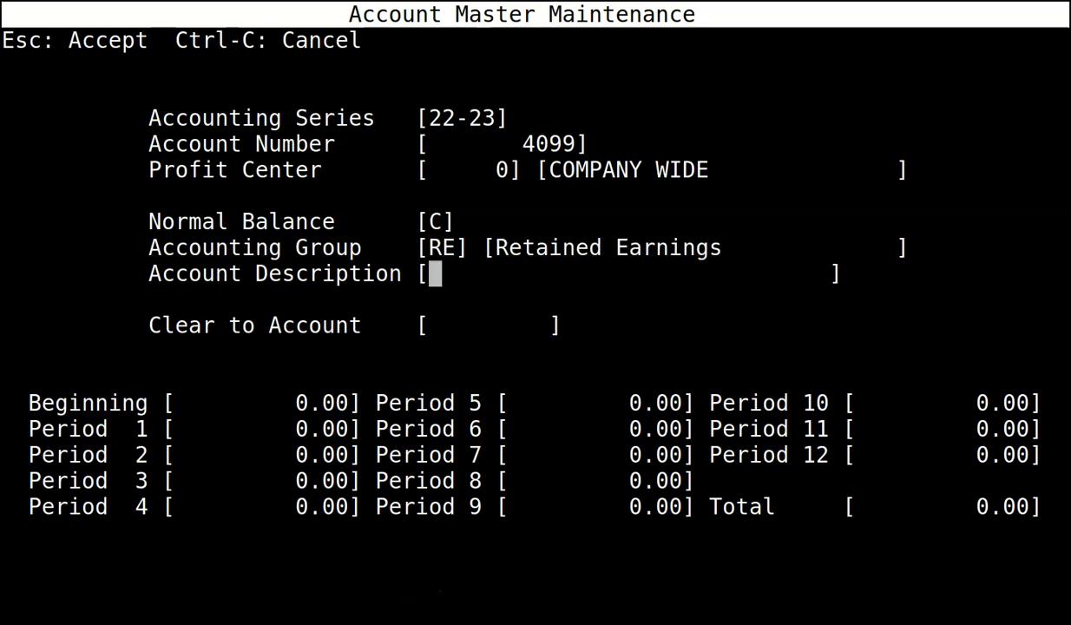
Describe 4099 as RETAINED EARNINGS, save it, and begin series 22-23 account 6700.
{"action": "type", "text": "RETAINE"}
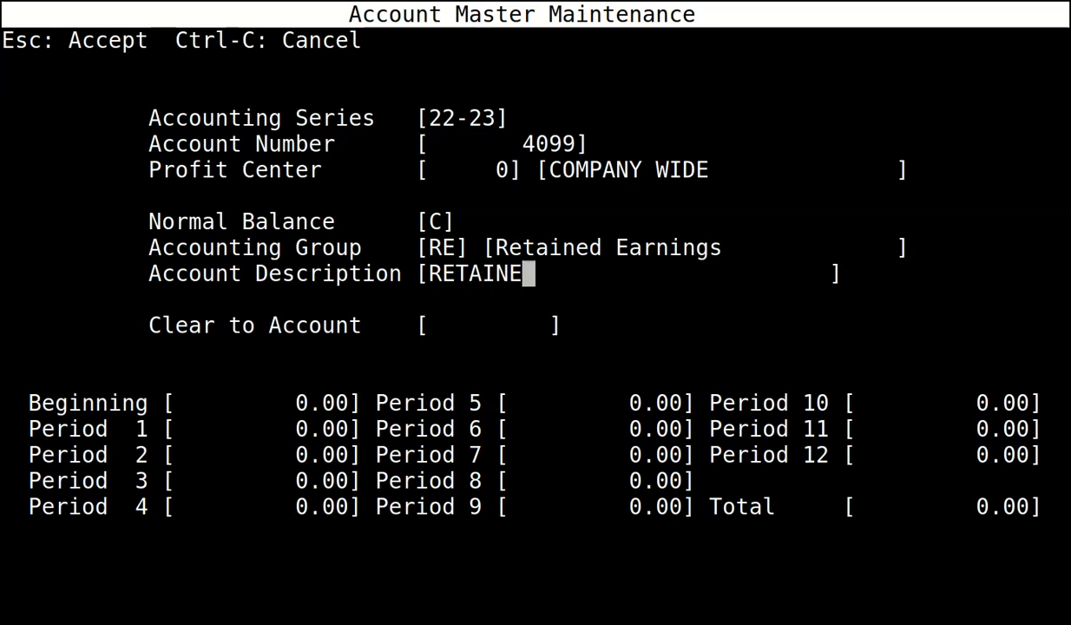
{"action": "type", "text": "D EARNI"}
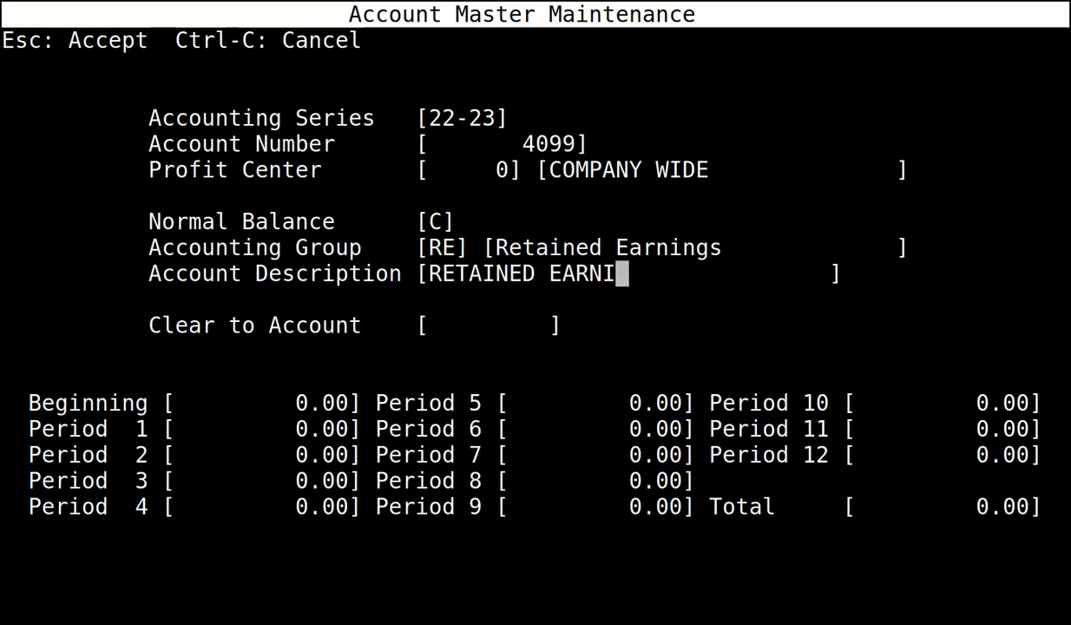
{"action": "type", "text": "NS"}
{"action": "key", "text": "BackSpace"}
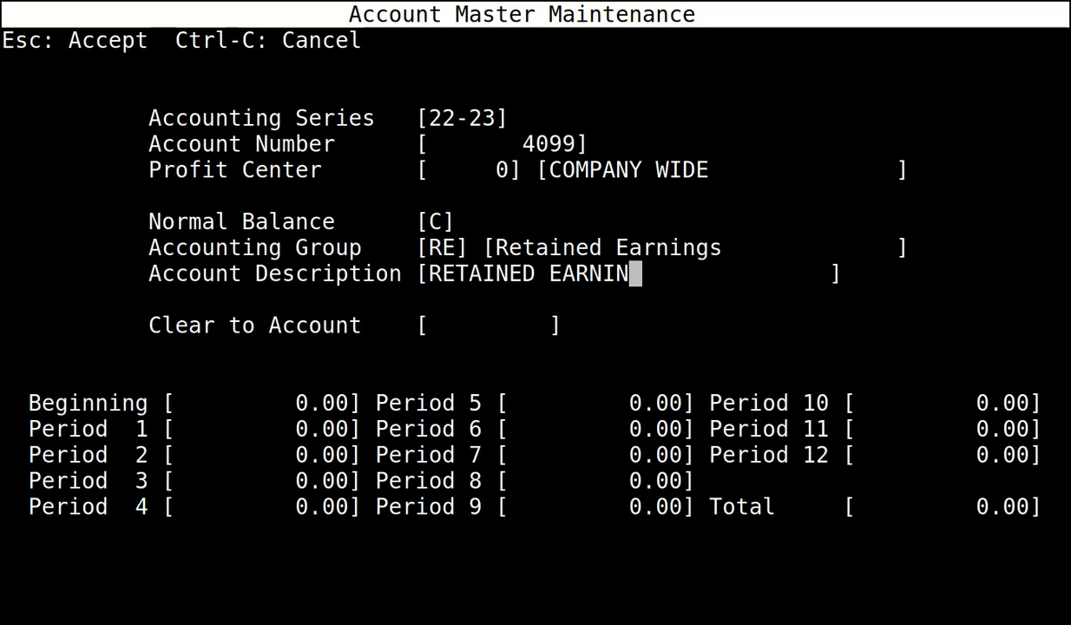
{"action": "type", "text": "GS"}
{"action": "key", "text": "Return"}
{"action": "key", "text": "Return"}
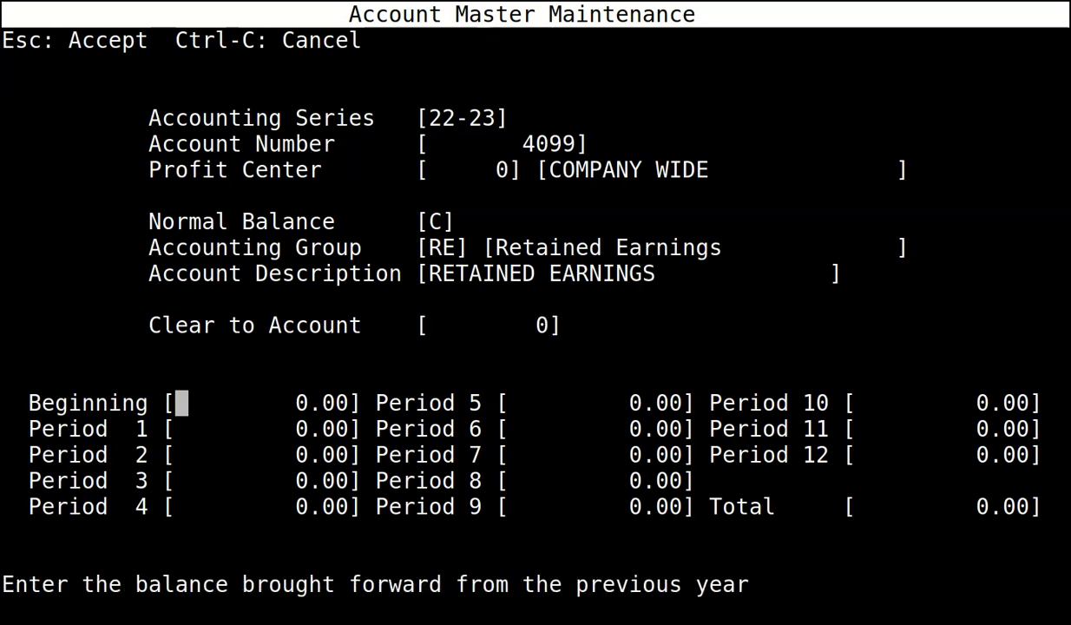
{"action": "key", "text": "Escape"}
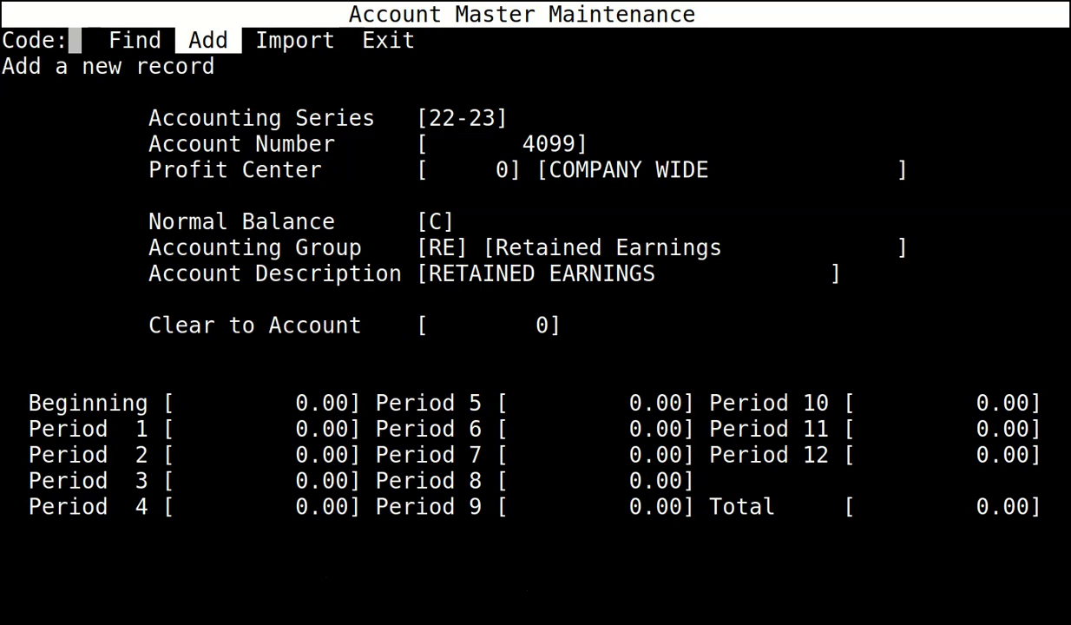
{"action": "key", "text": "Return"}
{"action": "type", "text": "22-23"}
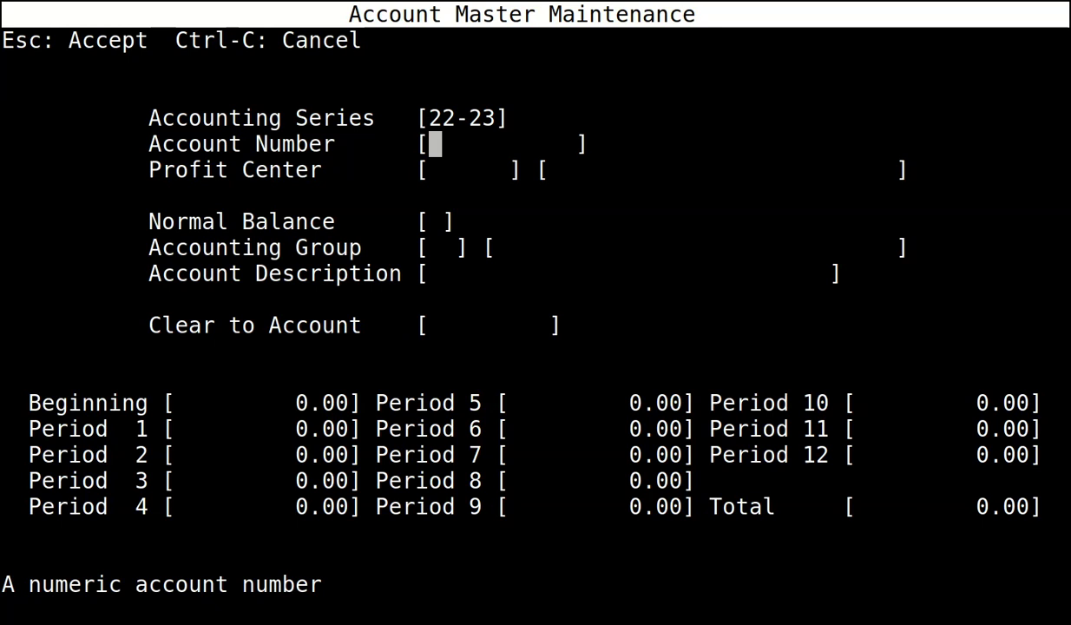
{"action": "type", "text": "6700"}
Complete account 6700 DISCOUNTS EARNED: profit center 0, credit, Other Income, clearing to 4099, and save.
{"action": "key", "text": "Return"}
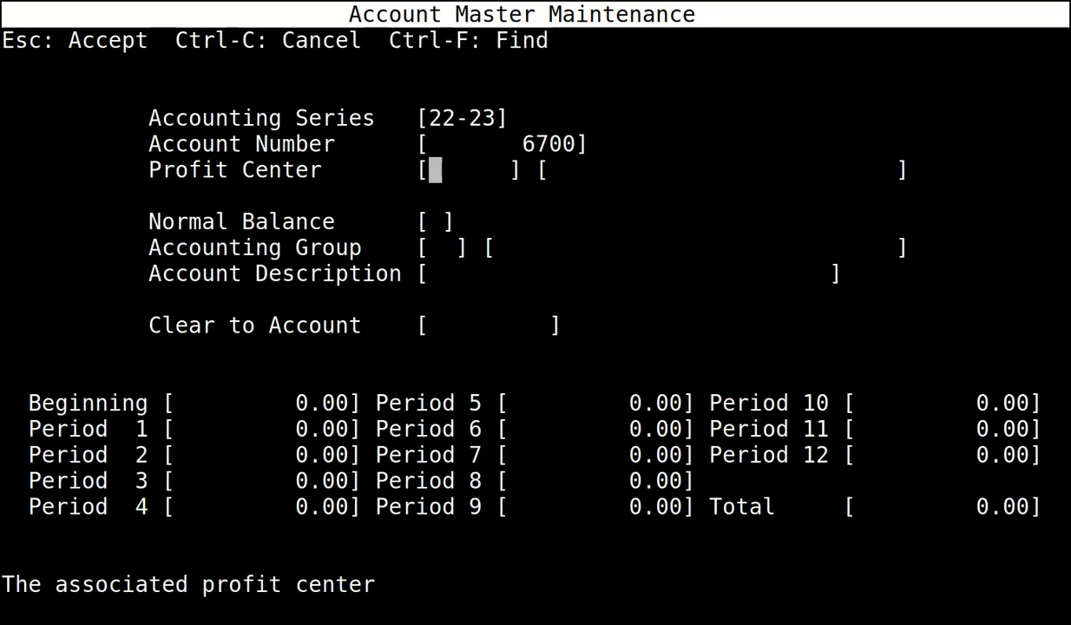
{"action": "type", "text": "0"}
{"action": "key", "text": "Return"}
{"action": "type", "text": "C"}
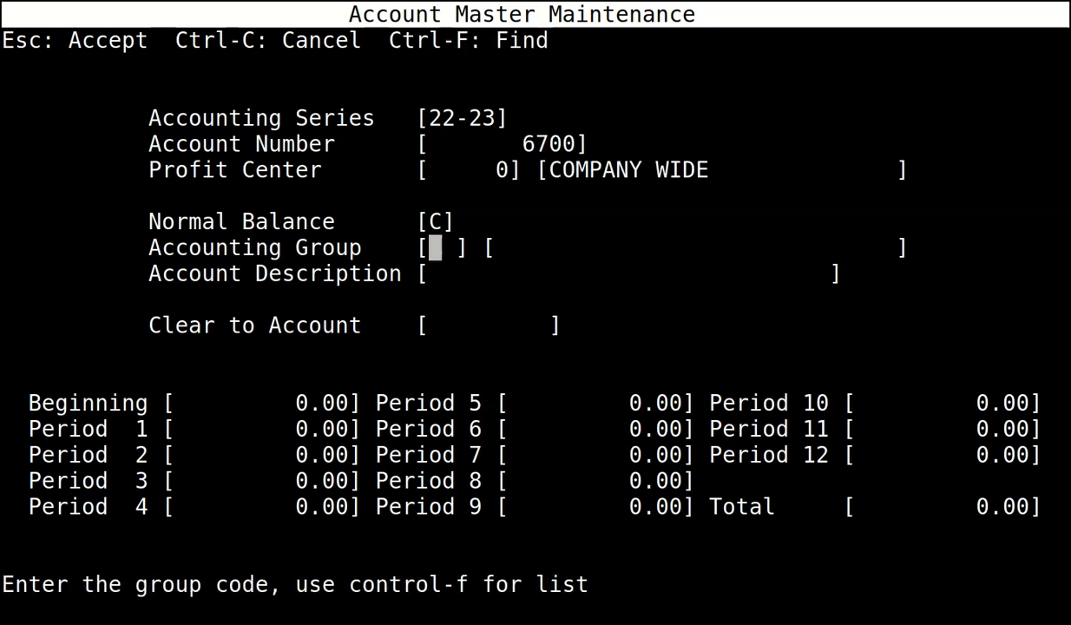
{"action": "type", "text": "O"}
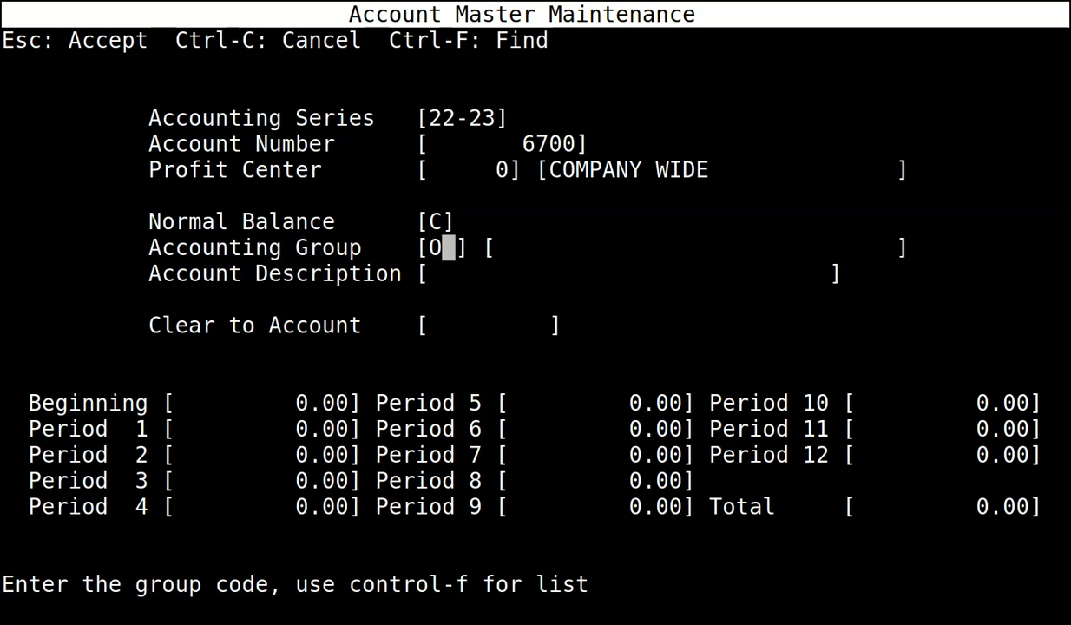
{"action": "type", "text": "I"}
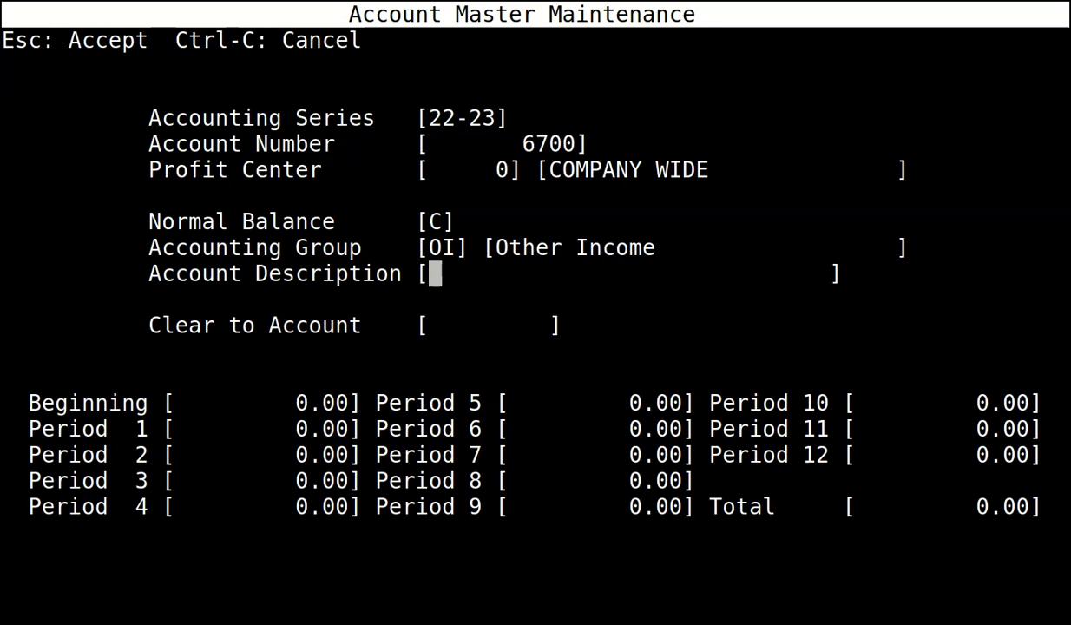
{"action": "type", "text": "DSI"}
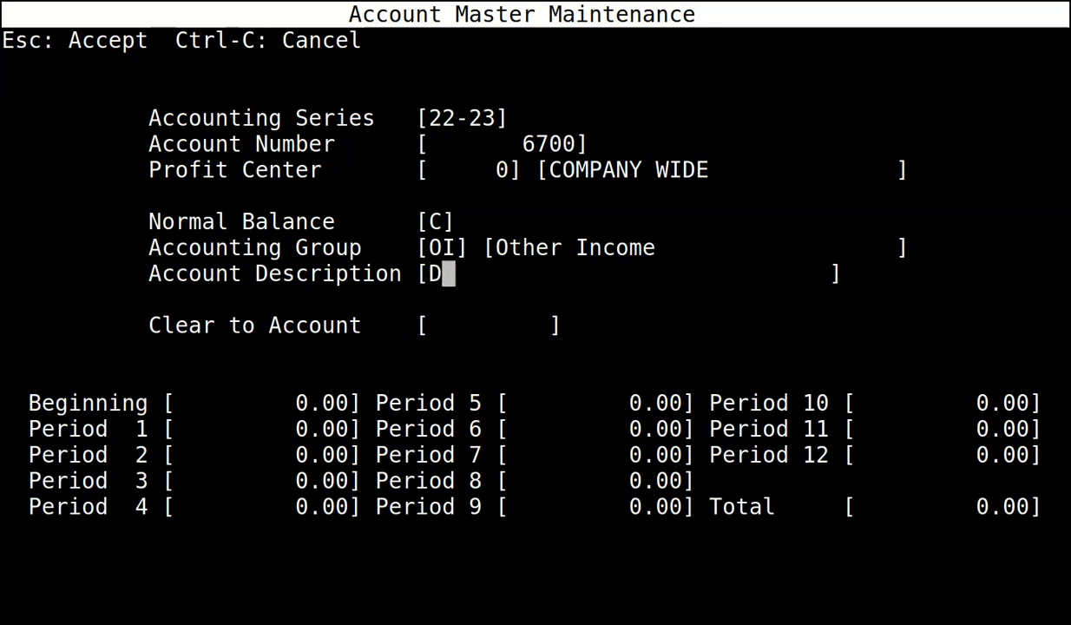
{"action": "key", "text": "BackSpace"}
{"action": "key", "text": "BackSpace"}
{"action": "type", "text": "ISCOUNTS EARNED"}
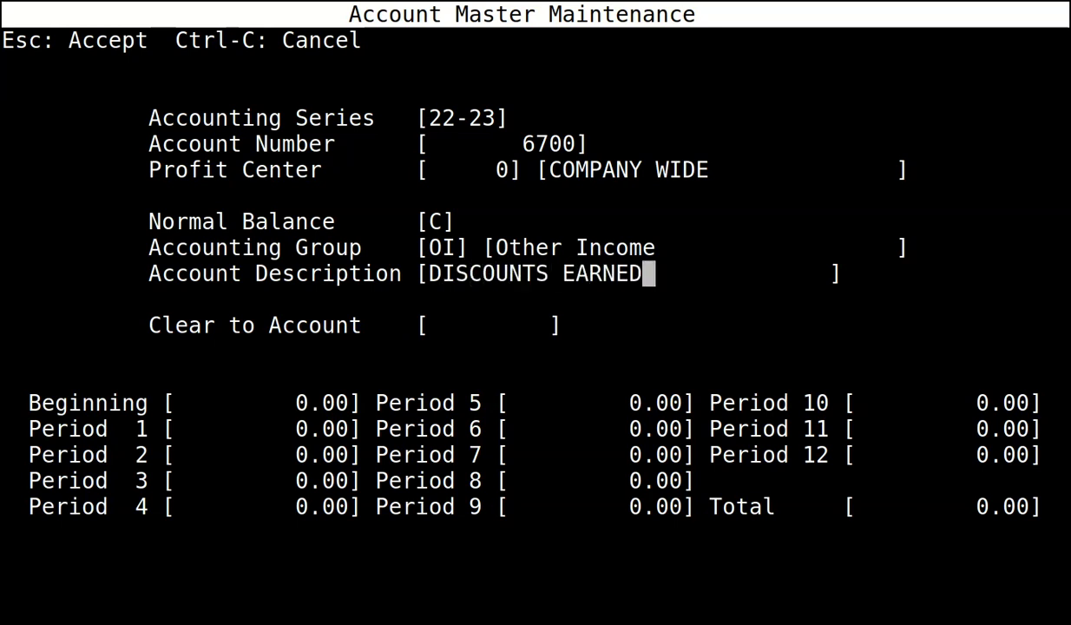
{"action": "key", "text": "Return"}
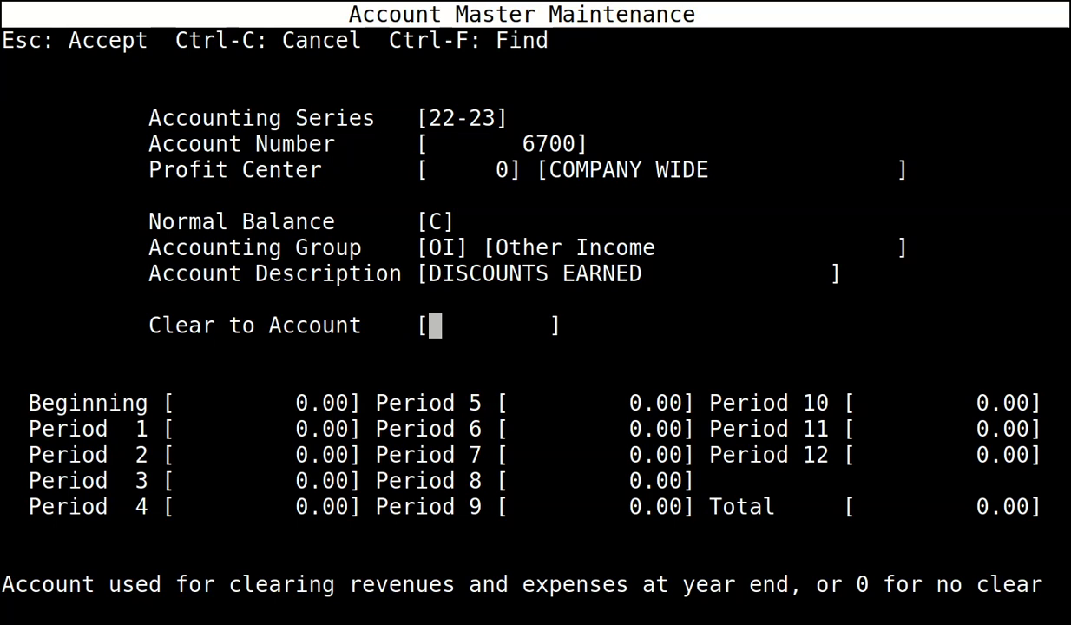
{"action": "type", "text": "40"}
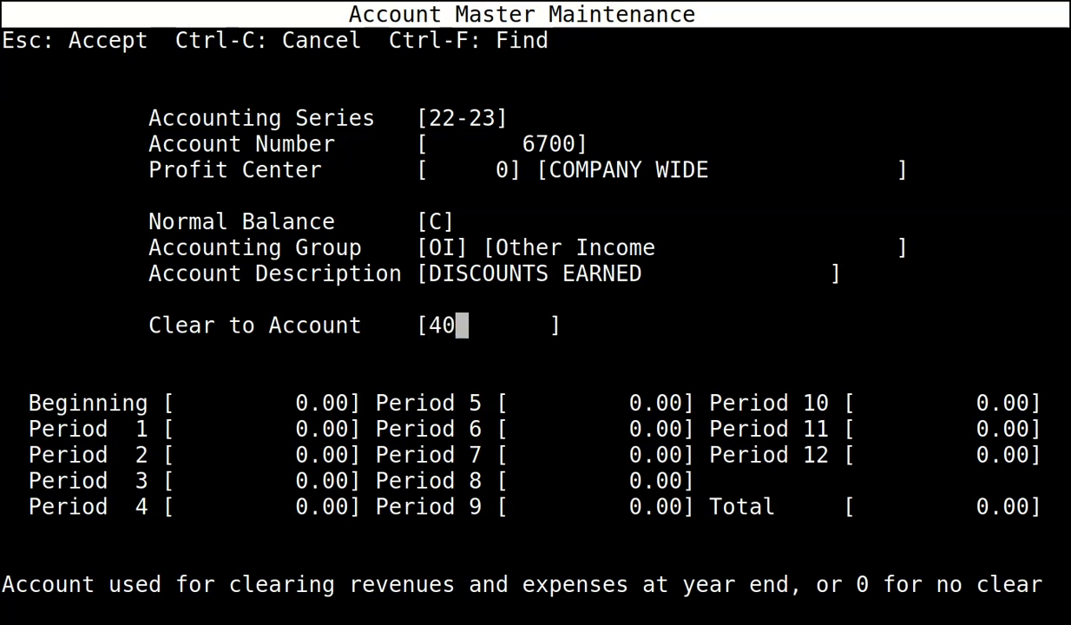
{"action": "type", "text": "99"}
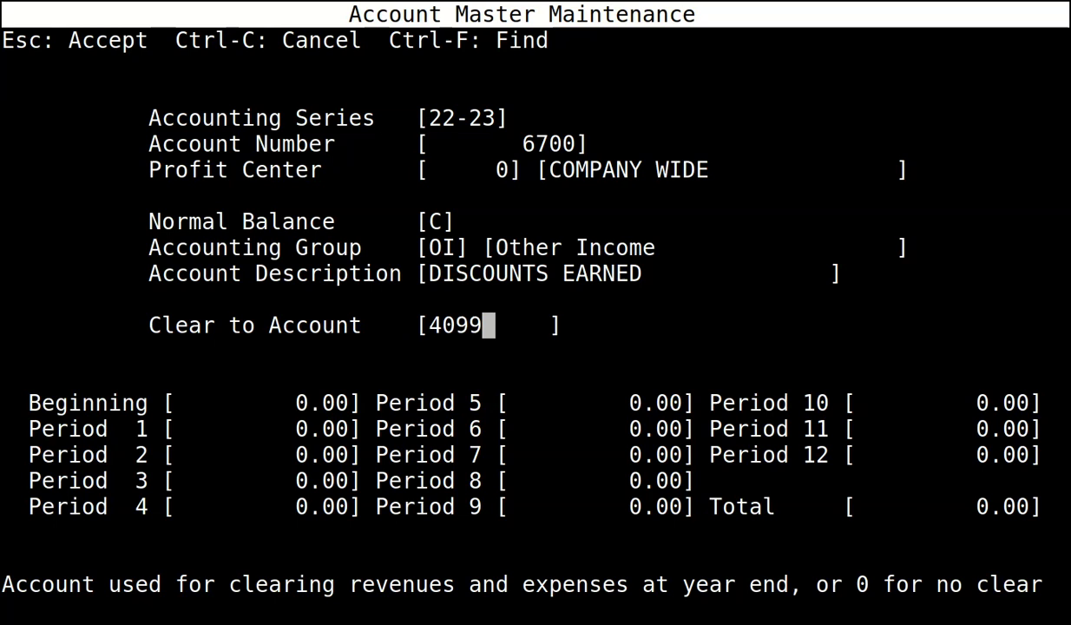
{"action": "key", "text": "Escape"}
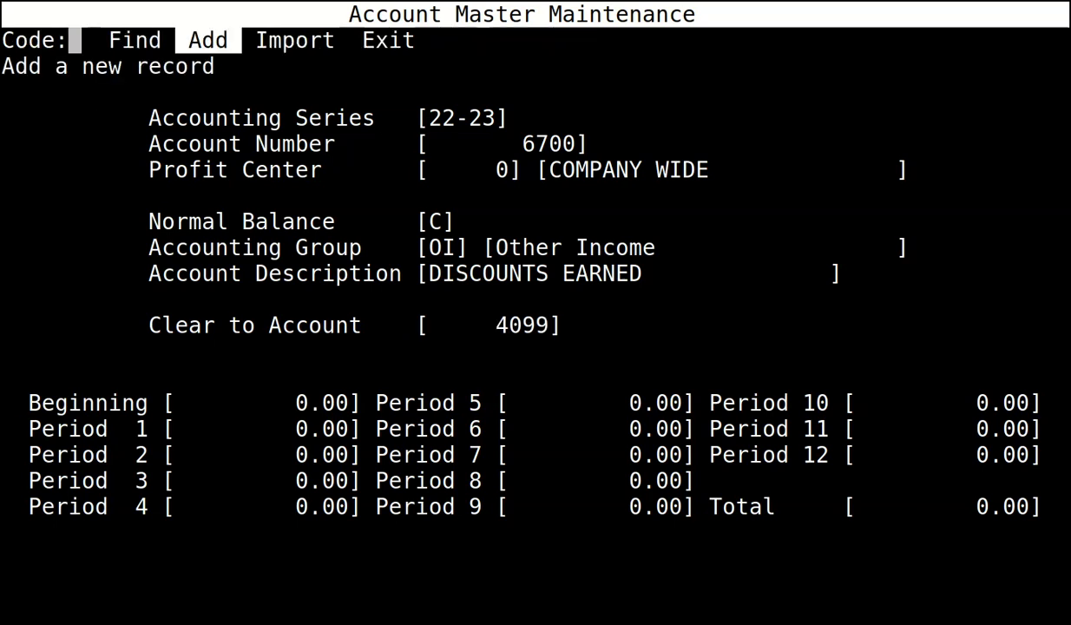
Add debit expense account 7102 WAGES in series 22-23, profit center 0, clearing to 4099.
{"action": "key", "text": "Return"}
{"action": "type", "text": "22-23"}
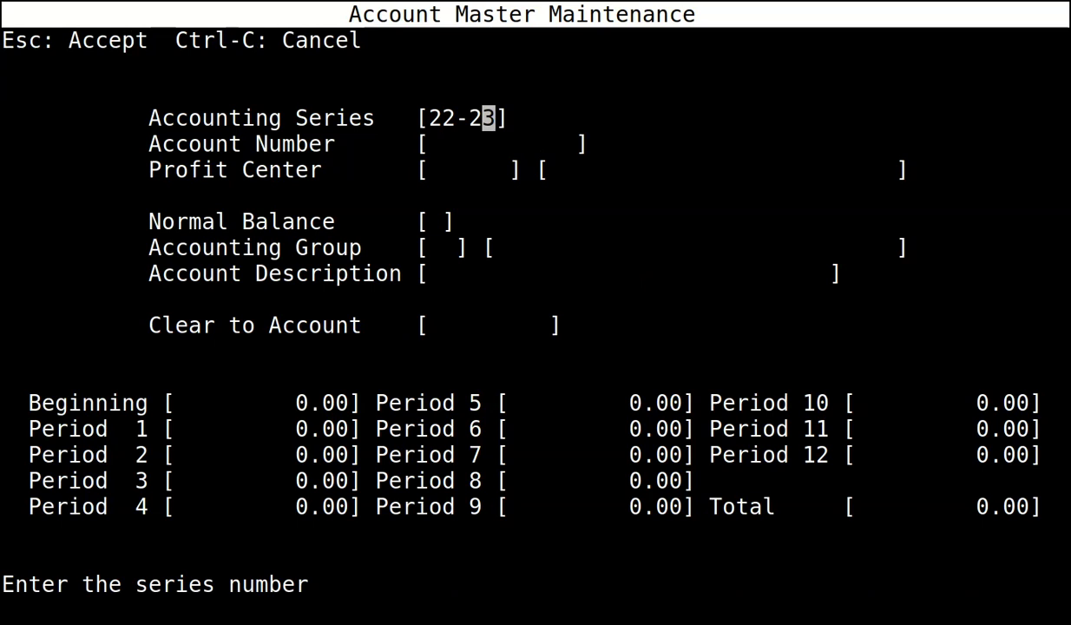
{"action": "key", "text": "Return"}
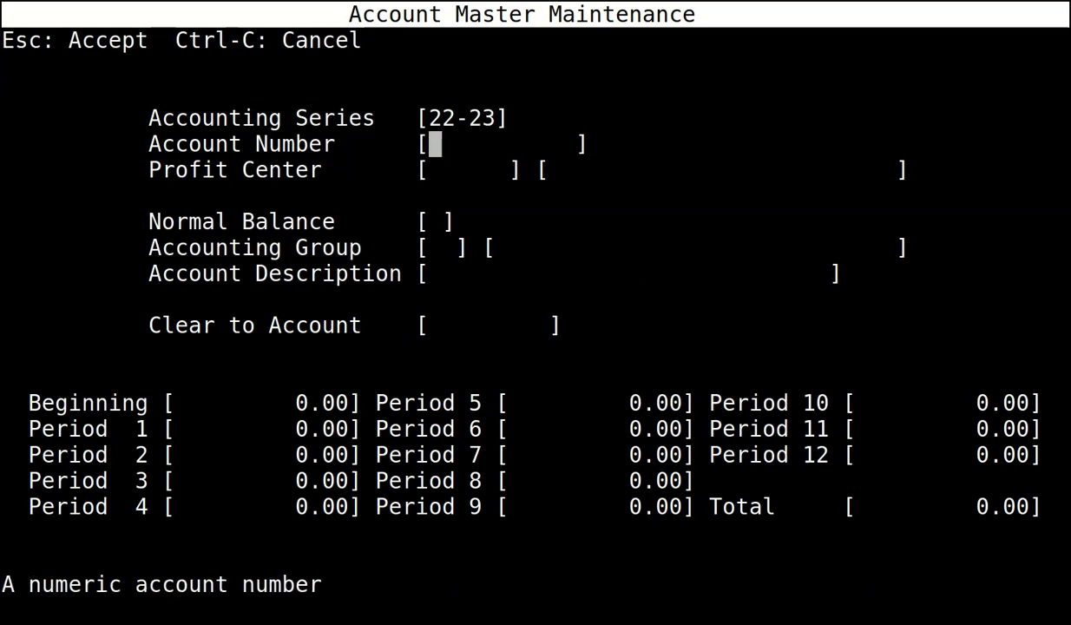
{"action": "type", "text": "7102"}
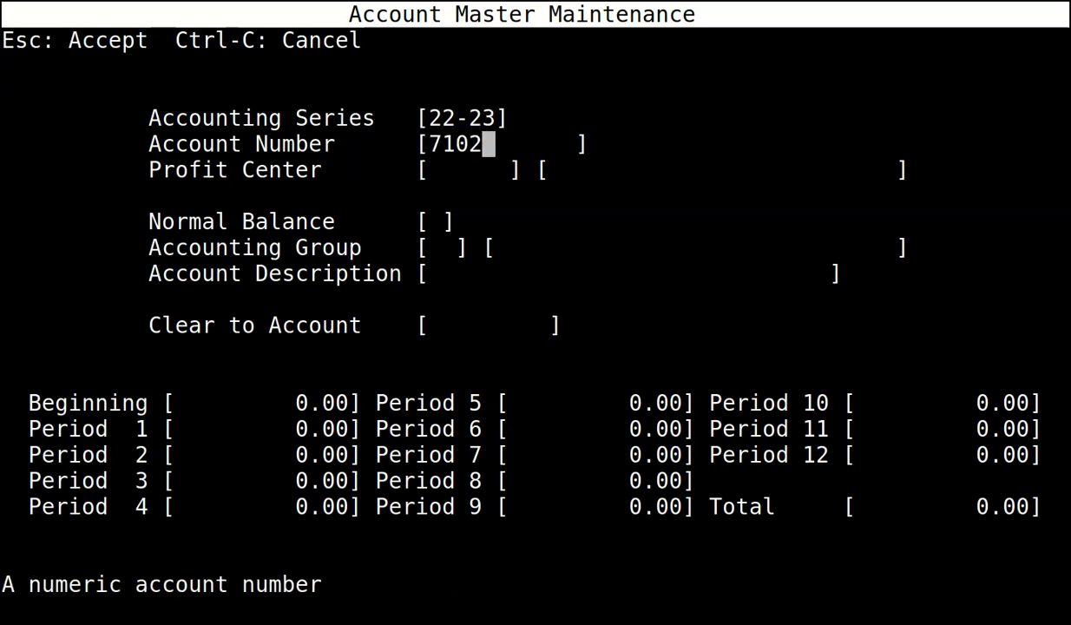
{"action": "key", "text": "Return"}
{"action": "type", "text": "0"}
{"action": "key", "text": "Return"}
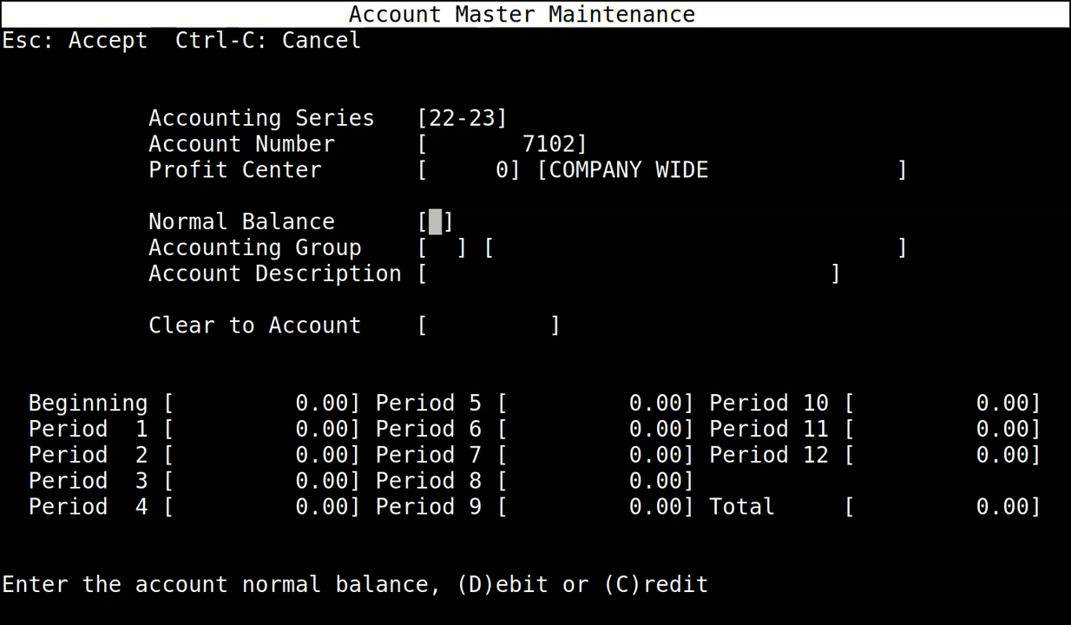
{"action": "type", "text": "D"}
{"action": "key", "text": "Return"}
{"action": "type", "text": "EX"}
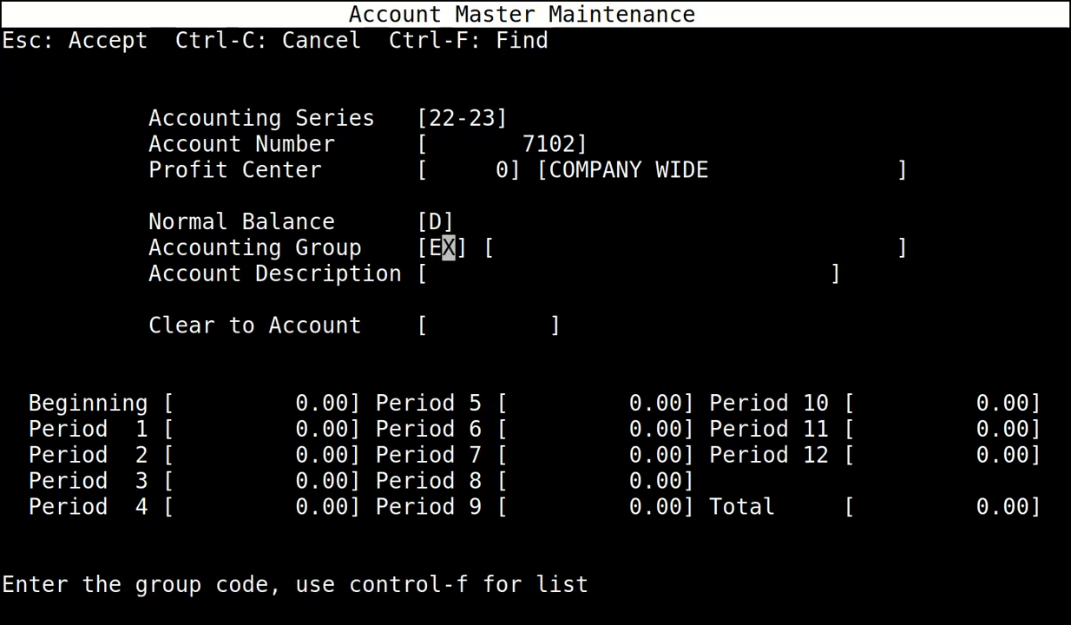
{"action": "key", "text": "Return"}
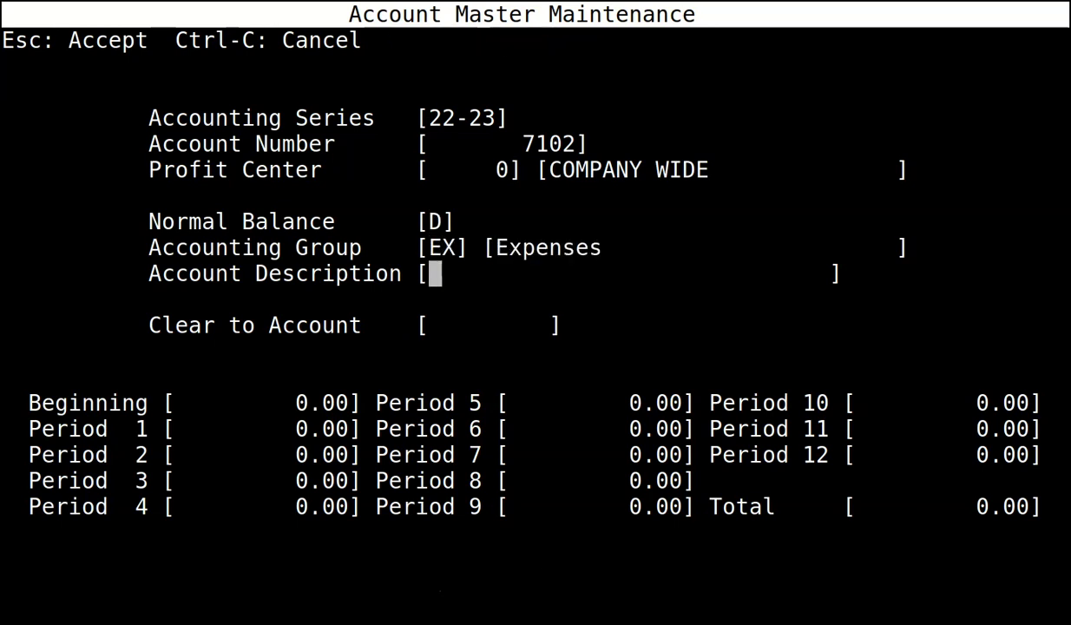
{"action": "type", "text": "WAGES"}
{"action": "key", "text": "Return"}
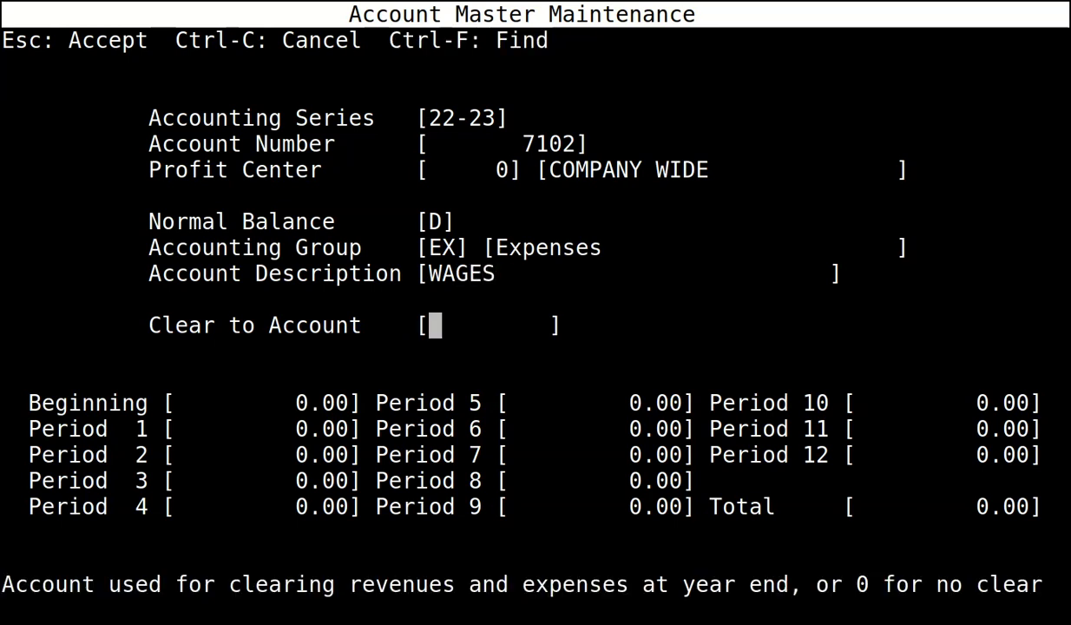
{"action": "type", "text": "4099"}
{"action": "key", "text": "Return"}
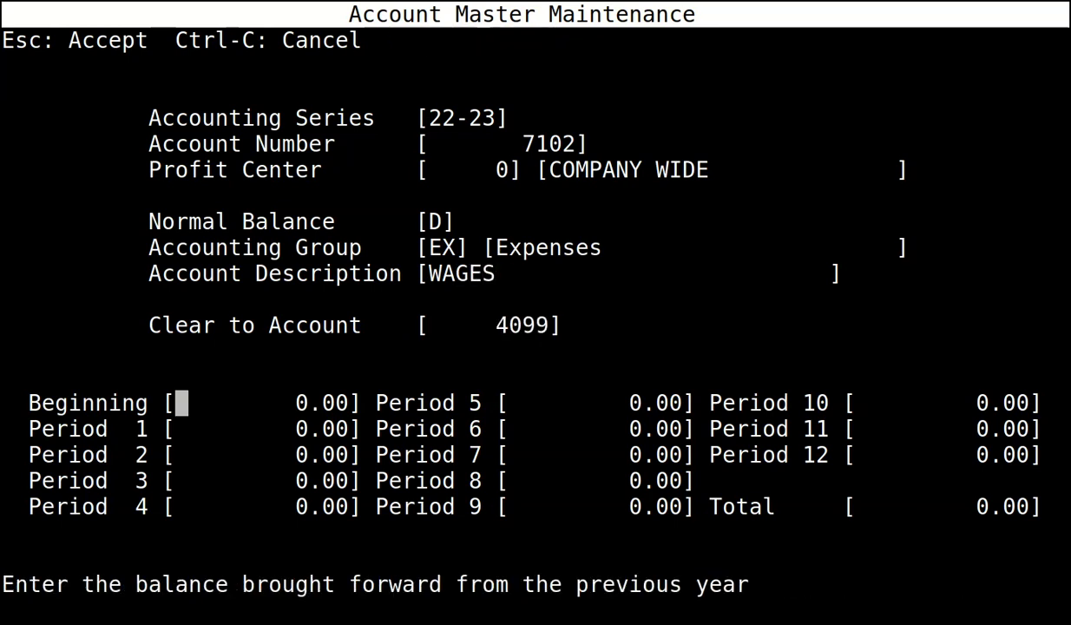
{"action": "key", "text": "Escape"}
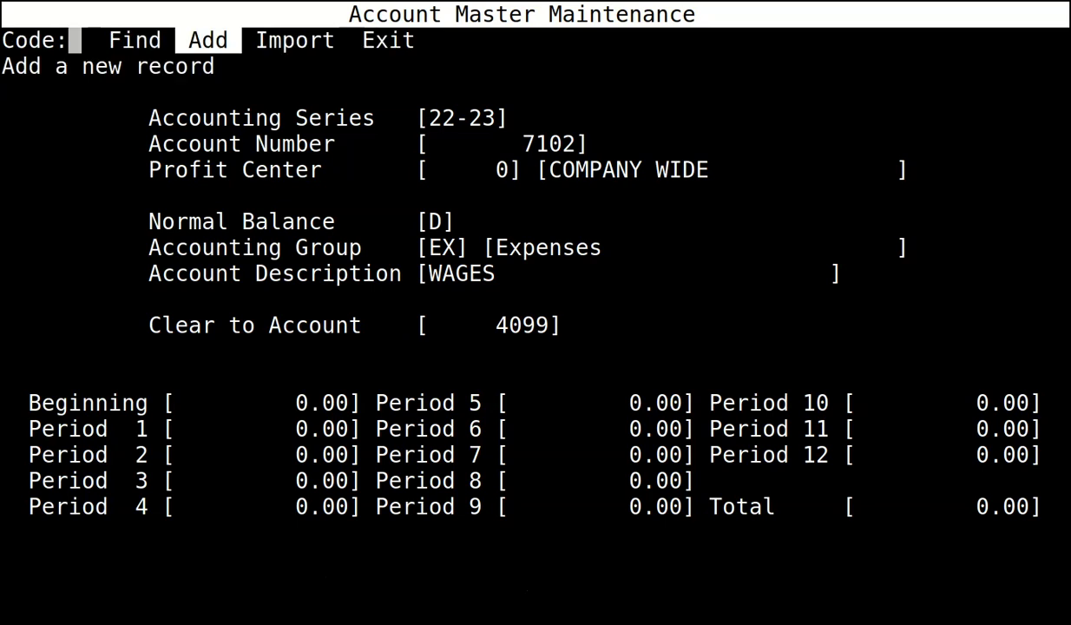
Add debit expense account 7110 NI EMPLOYER clearing to 4099, then exit to the General Ledger menu.
{"action": "key", "text": "Return"}
{"action": "type", "text": "22-23"}
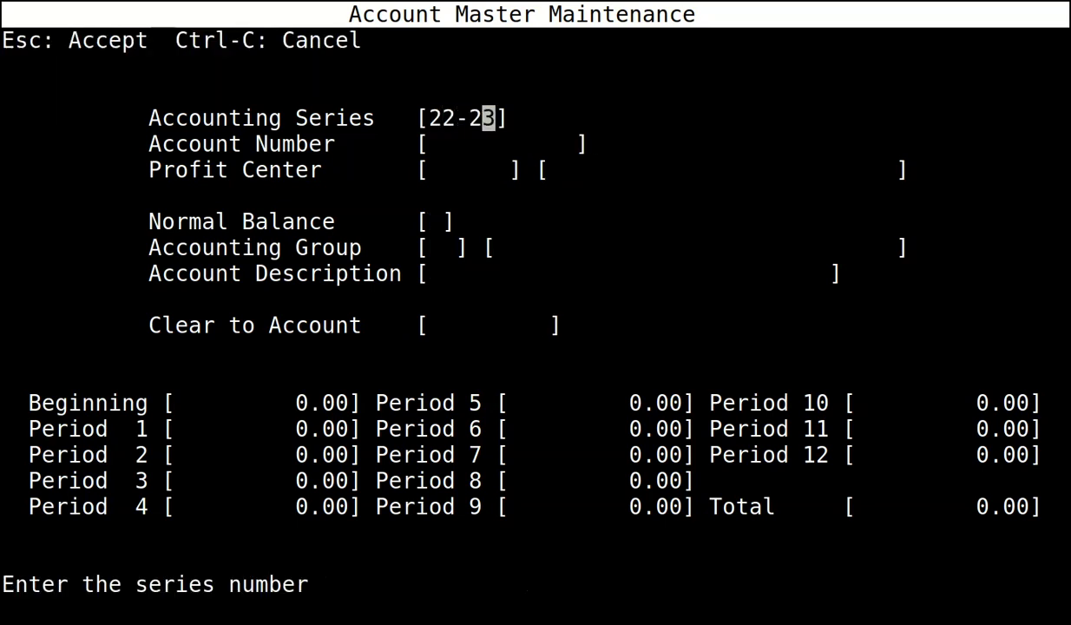
{"action": "key", "text": "Return"}
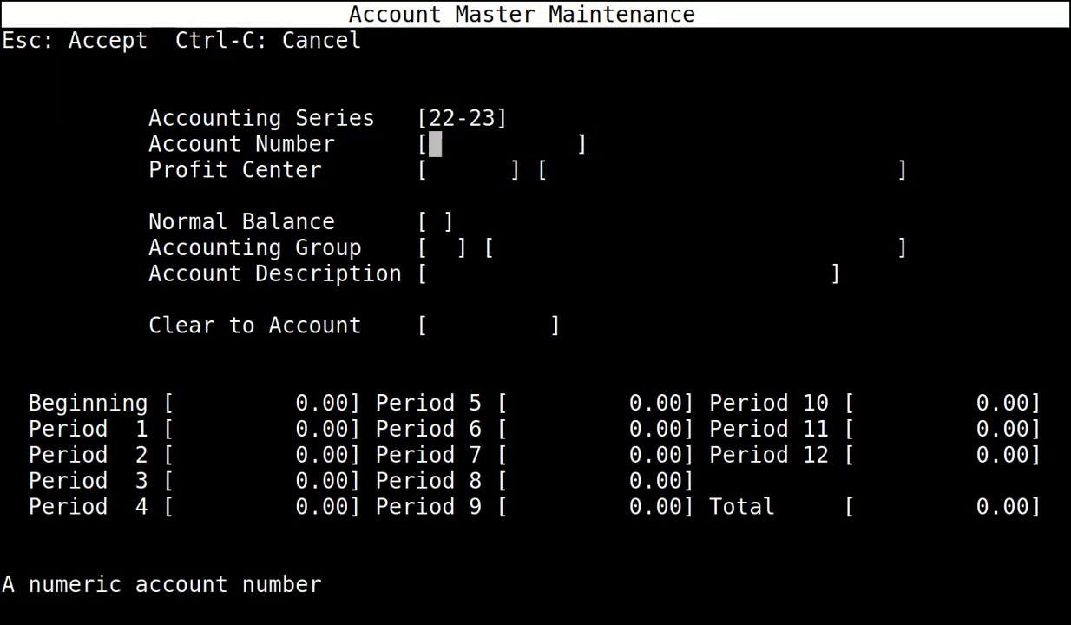
{"action": "type", "text": "7110"}
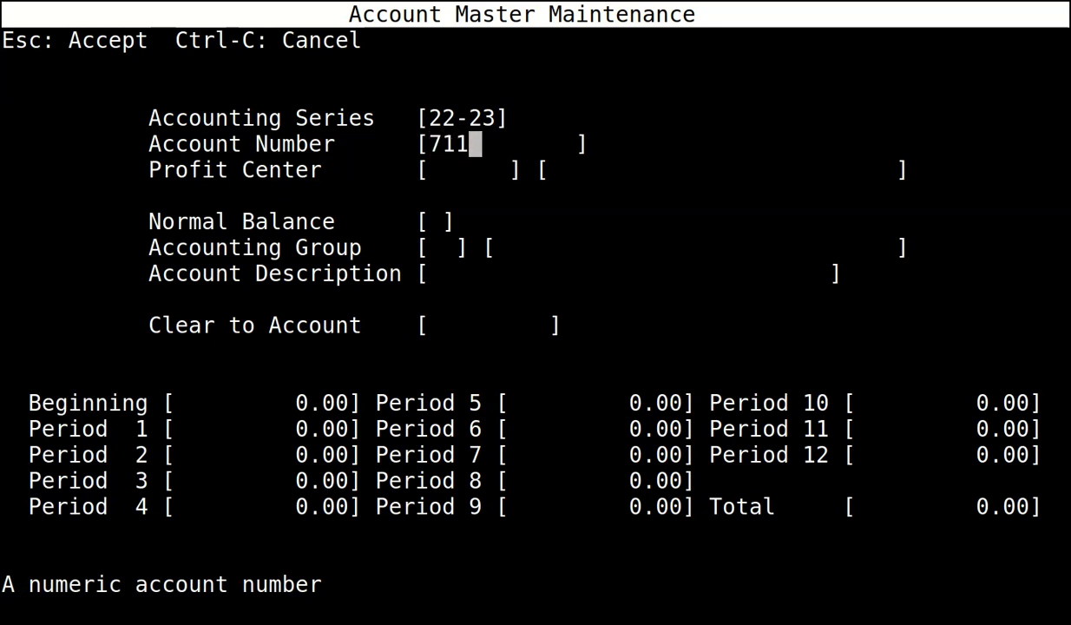
{"action": "key", "text": "Return"}
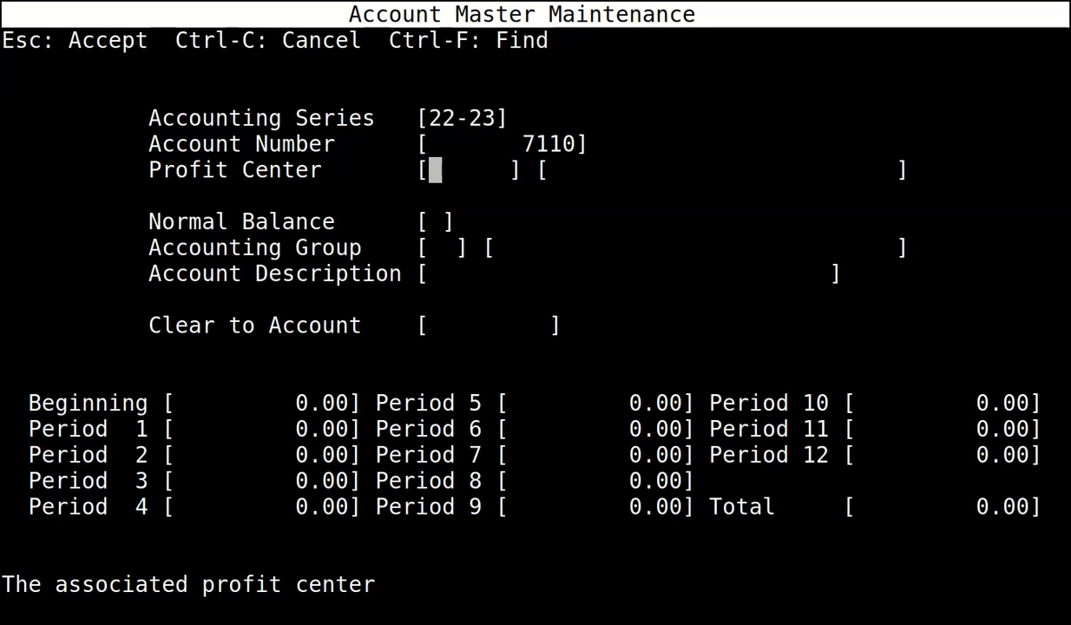
{"action": "type", "text": "0"}
{"action": "key", "text": "Return"}
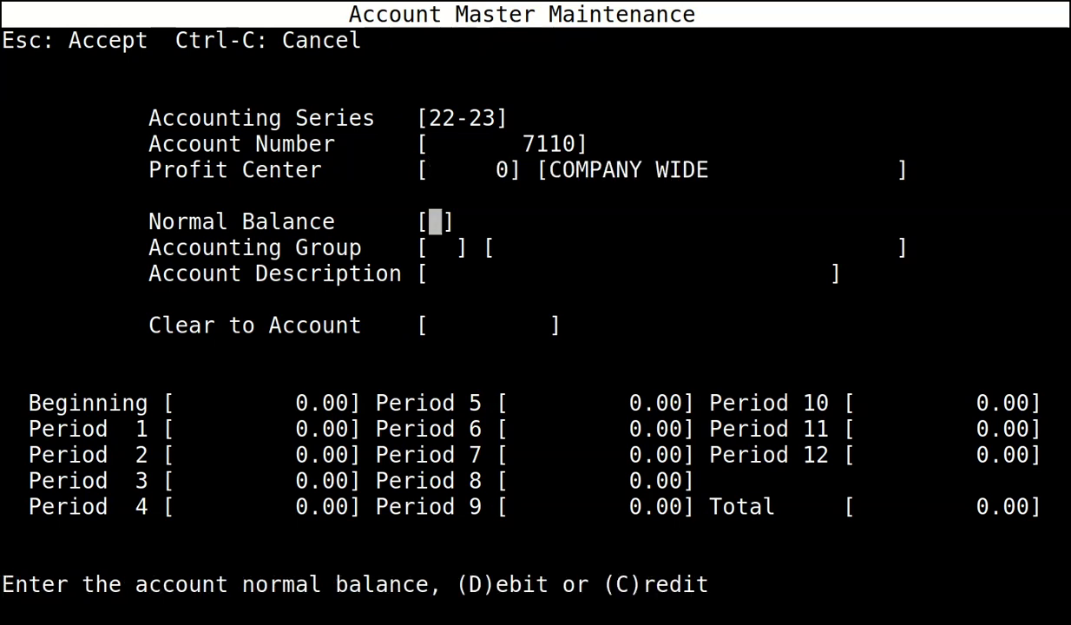
{"action": "type", "text": "DEX"}
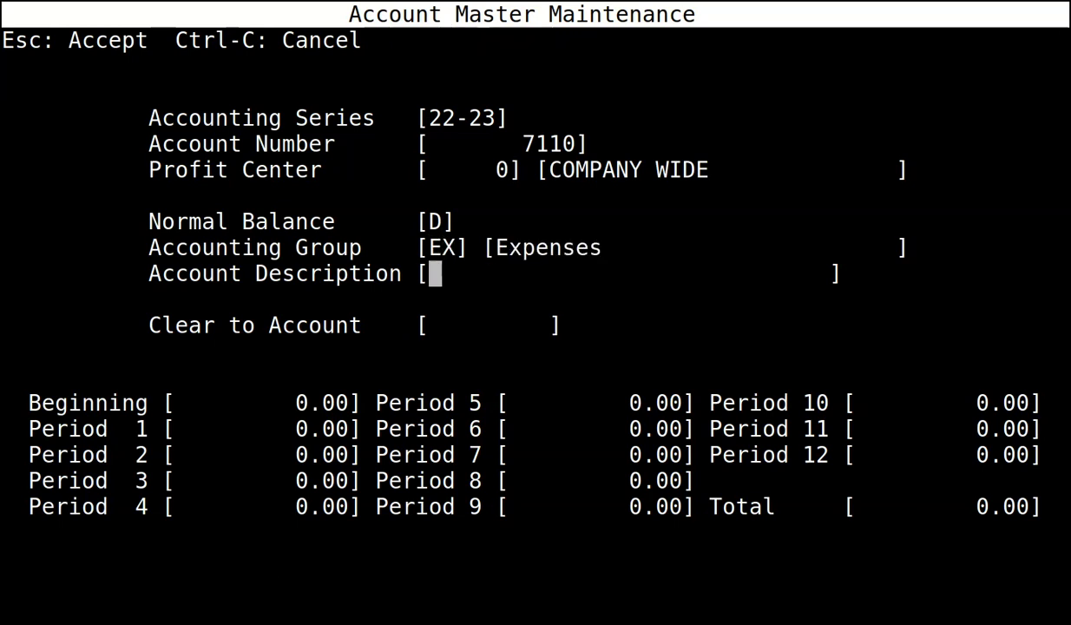
{"action": "type", "text": "NI EMPL"}
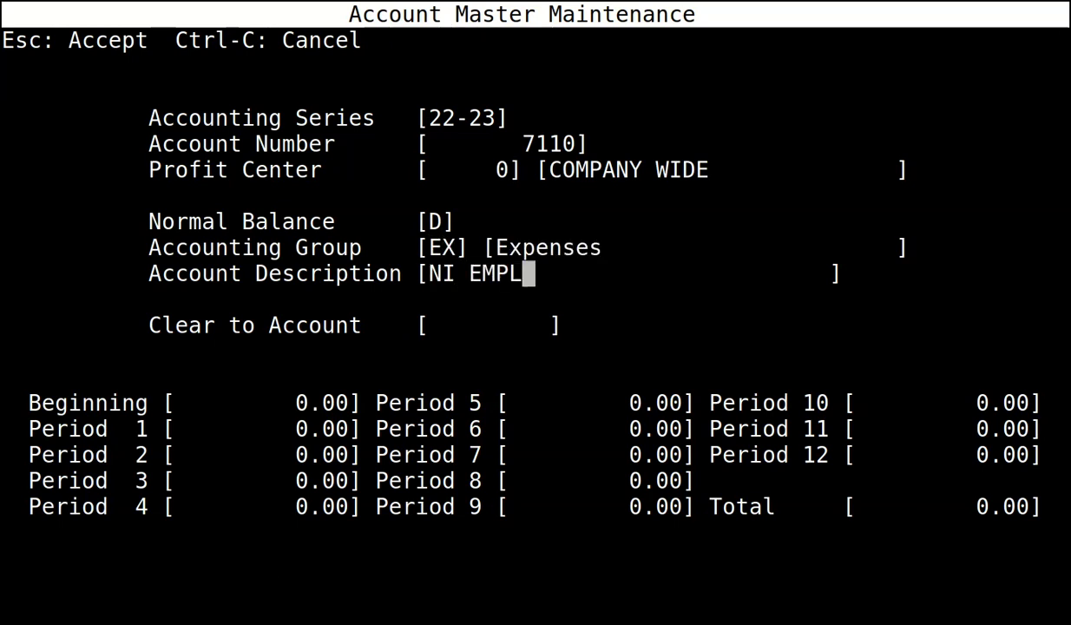
{"action": "type", "text": "OYER"}
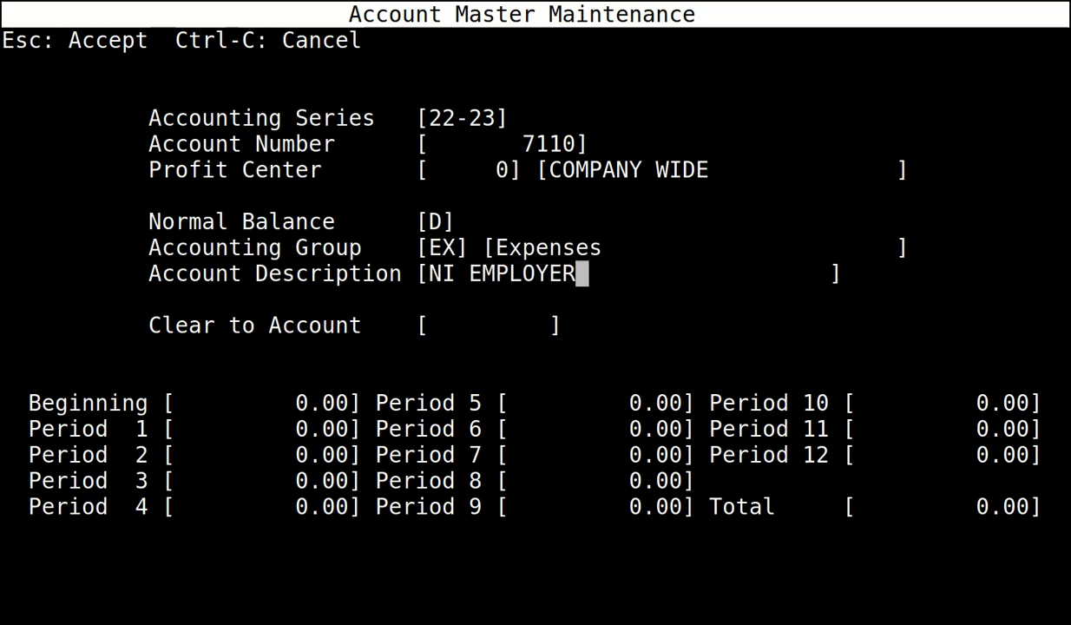
{"action": "key", "text": "Return"}
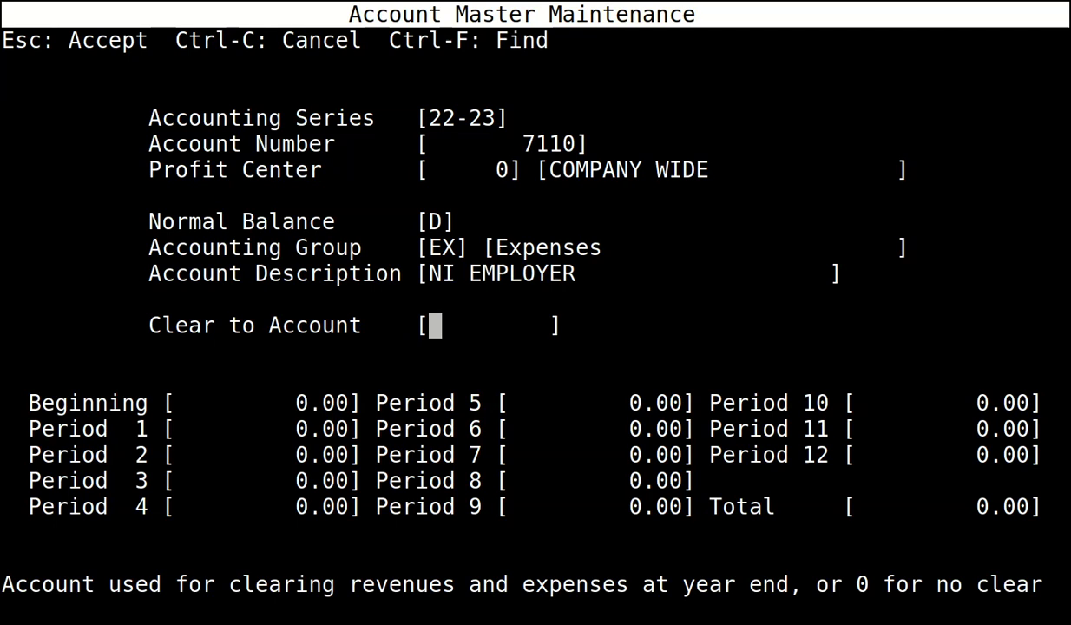
{"action": "type", "text": "4099"}
{"action": "key", "text": "Return"}
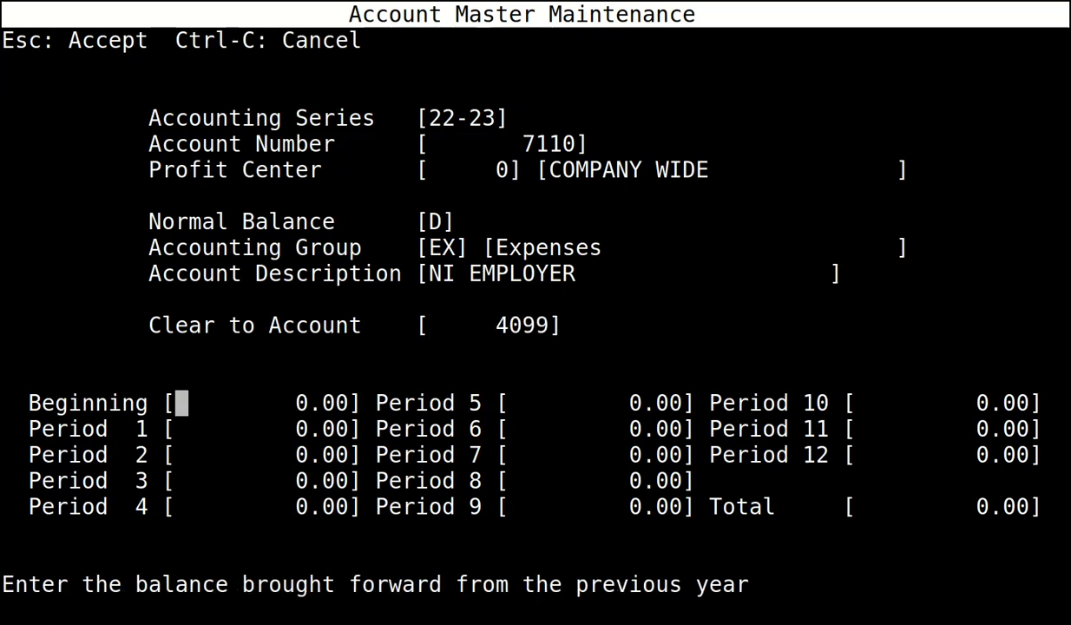
{"action": "key", "text": "Escape"}
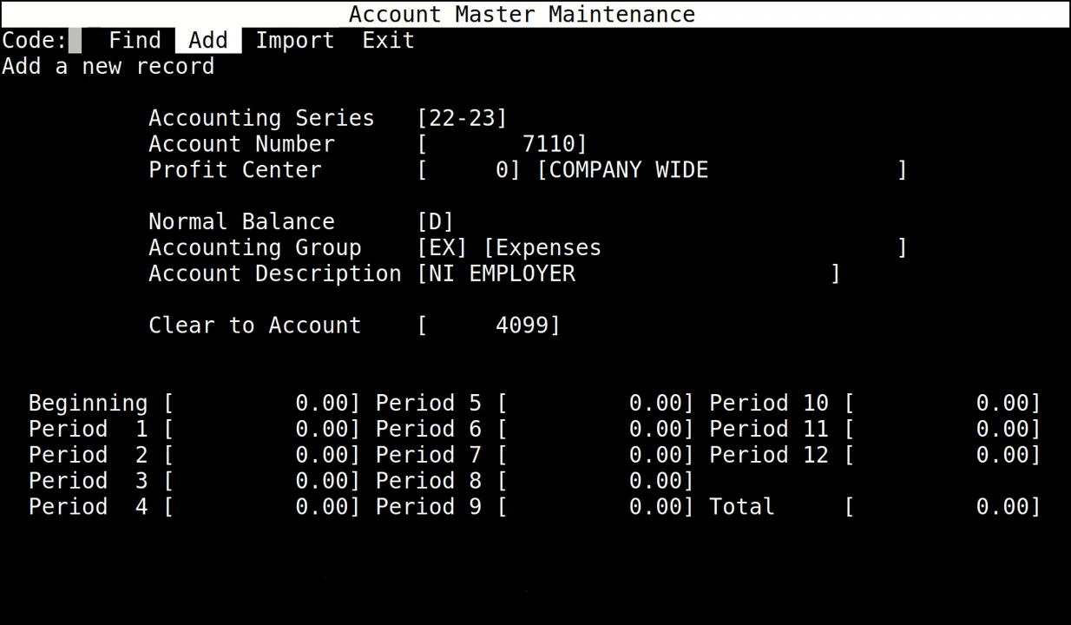
{"action": "key", "text": "Right"}
{"action": "key", "text": "Right"}
{"action": "key", "text": "Return"}
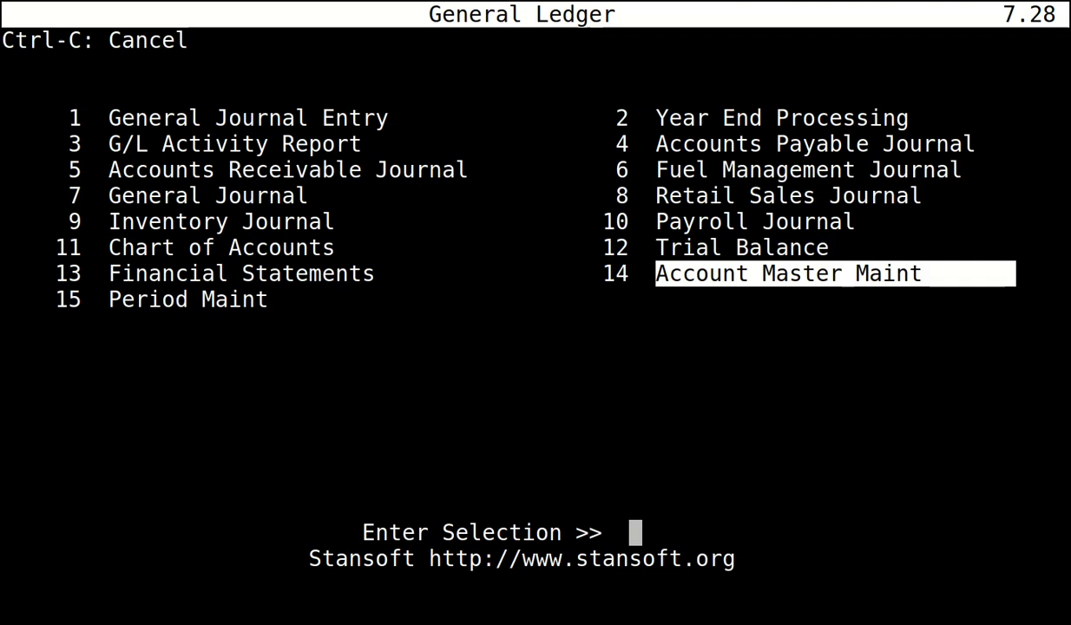
Return to the Master Menu with Ctrl-C and open Bank Maint under System Management.
{"action": "key", "text": "ctrl+c"}
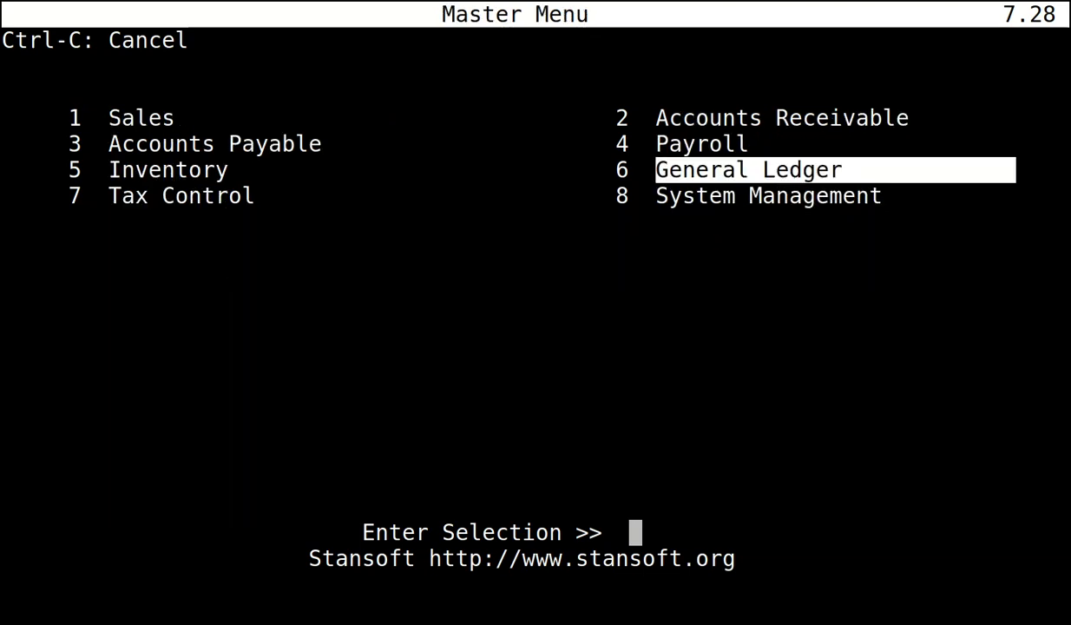
{"action": "key", "text": "Down"}
{"action": "key", "text": "Return"}
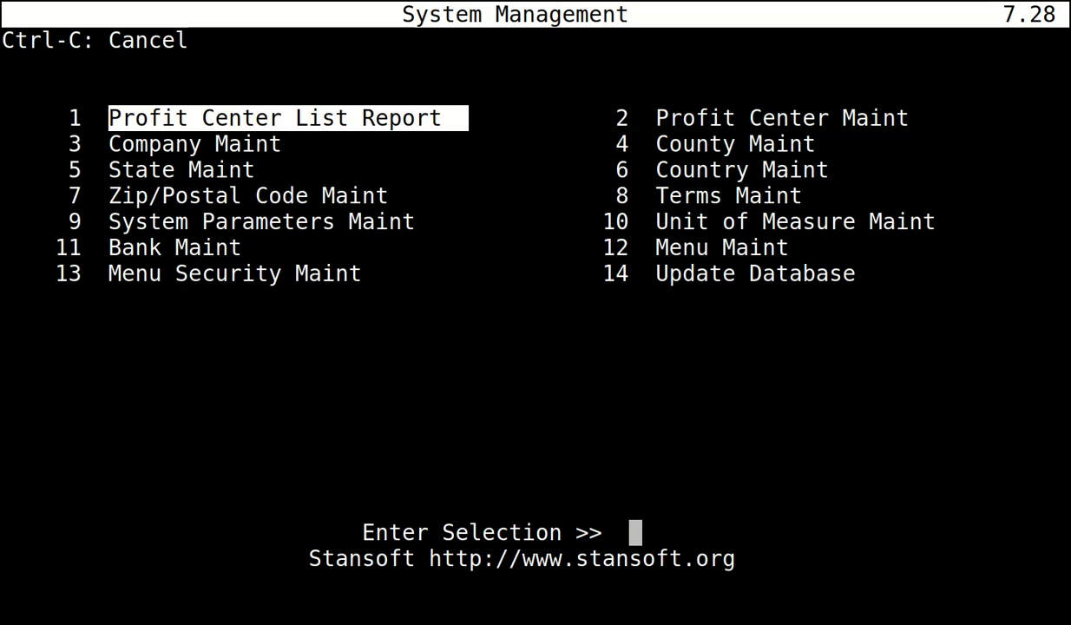
{"action": "key", "text": "Down"}
{"action": "key", "text": "Down"}
{"action": "key", "text": "Down"}
{"action": "key", "text": "Down"}
{"action": "key", "text": "Down"}
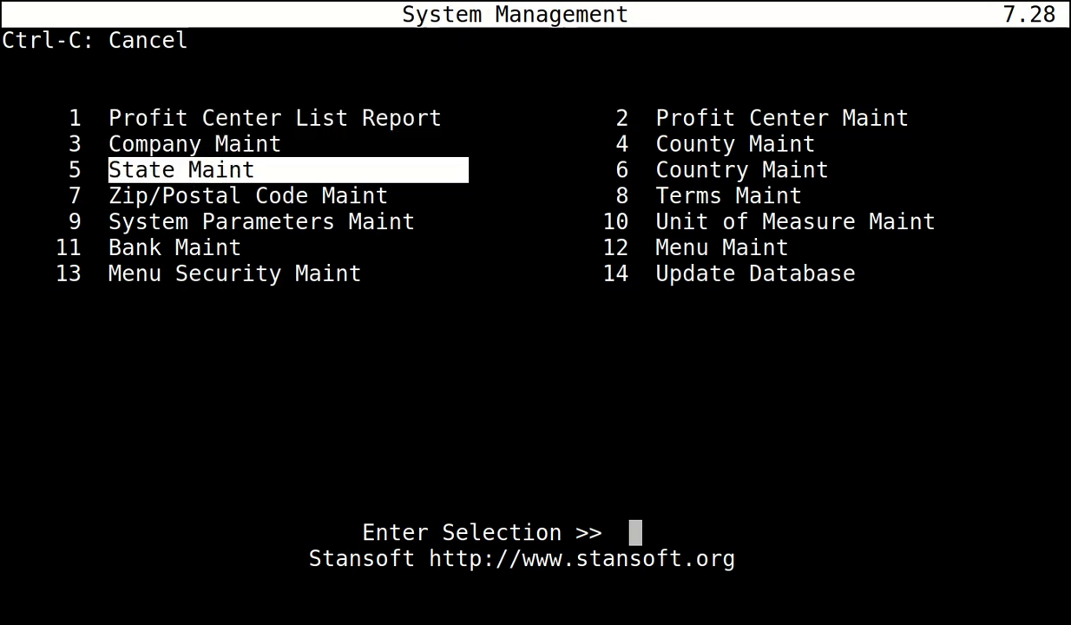
{"action": "key", "text": "Return"}
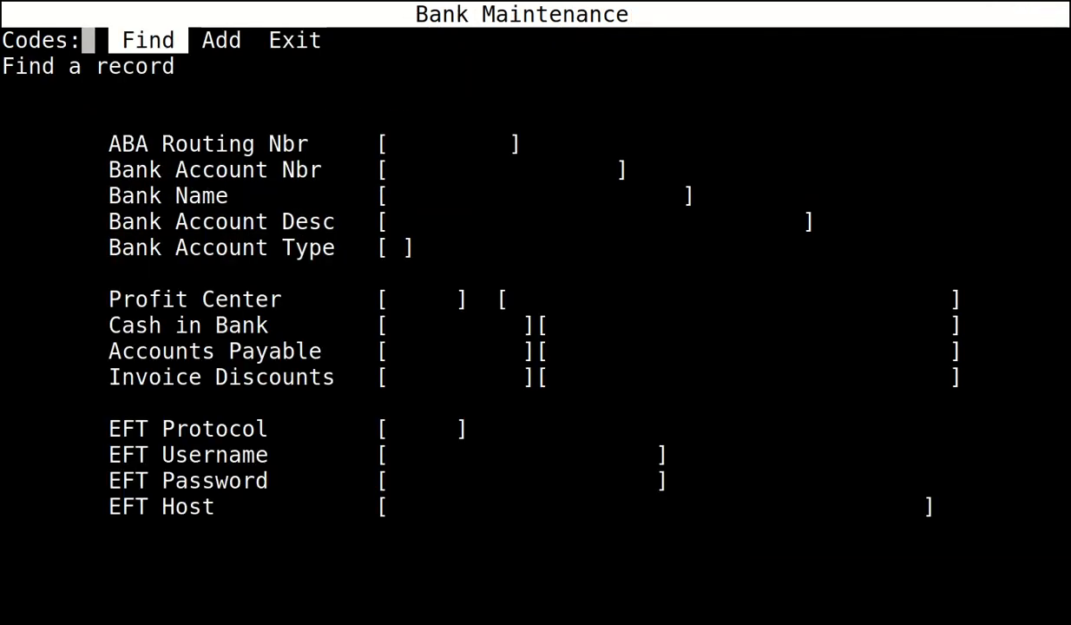
Add a bank record with account number 9999, name BANK and description MAIN BANK ACCOUNT.
{"action": "key", "text": "Right"}
{"action": "key", "text": "Return"}
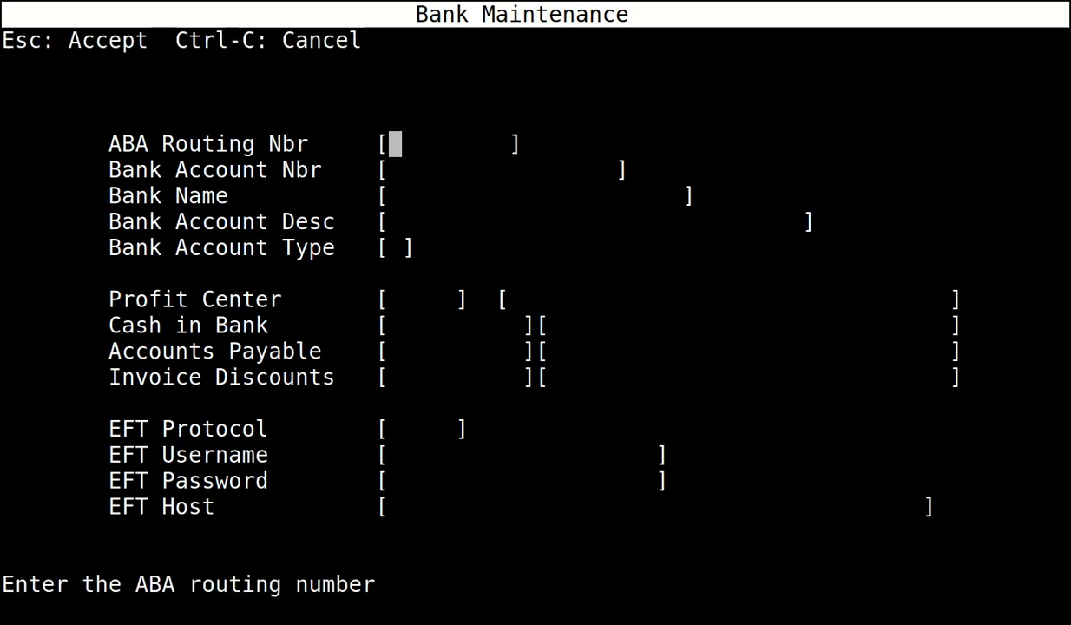
{"action": "key", "text": "Return"}
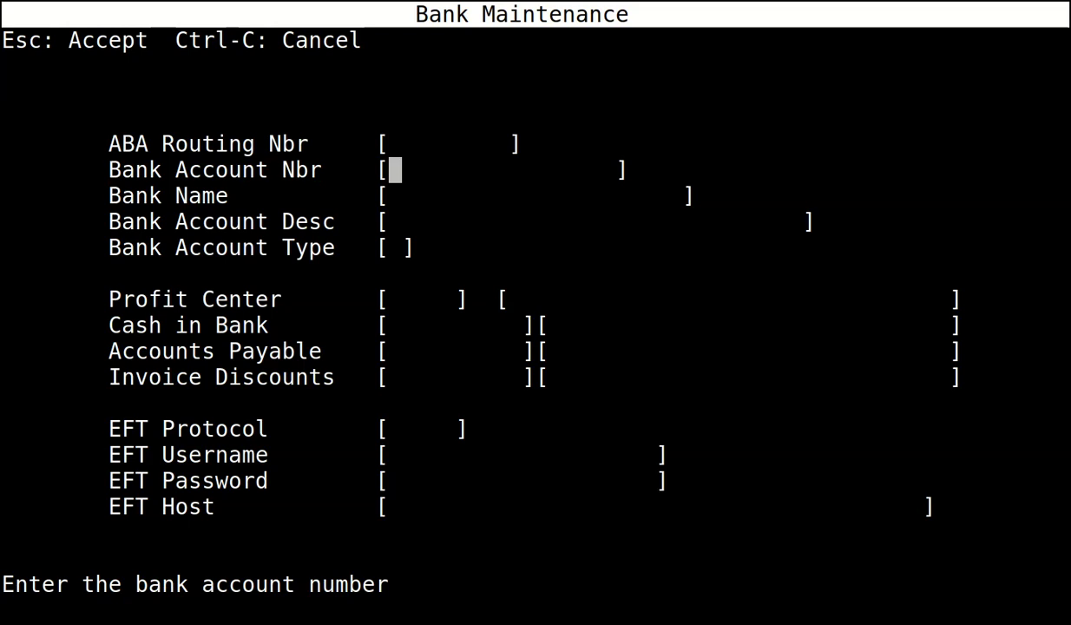
{"action": "type", "text": "9999"}
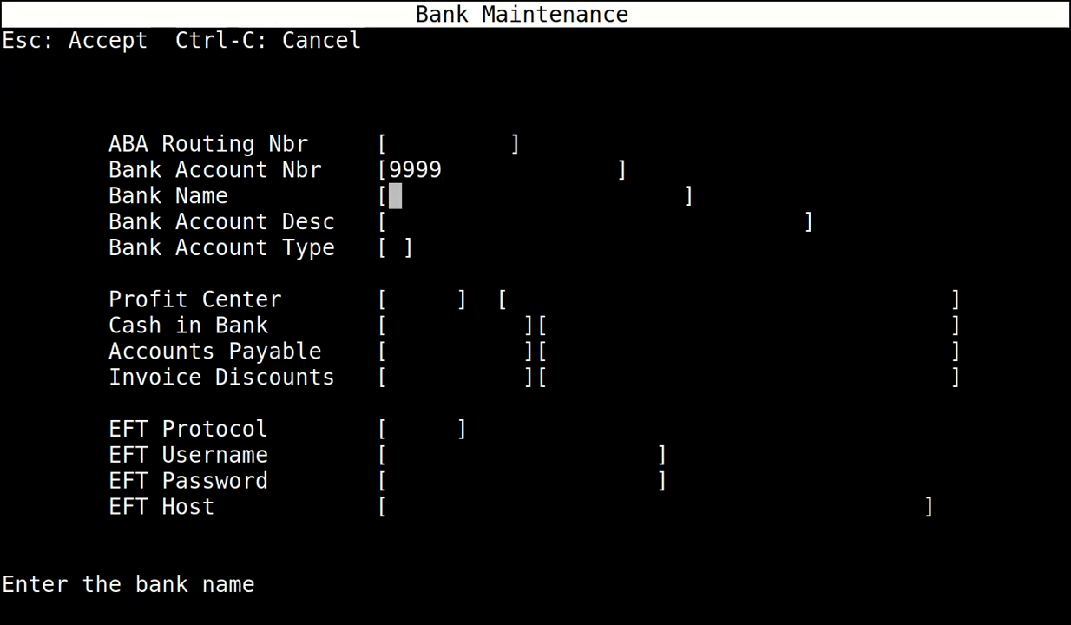
{"action": "type", "text": "BANK"}
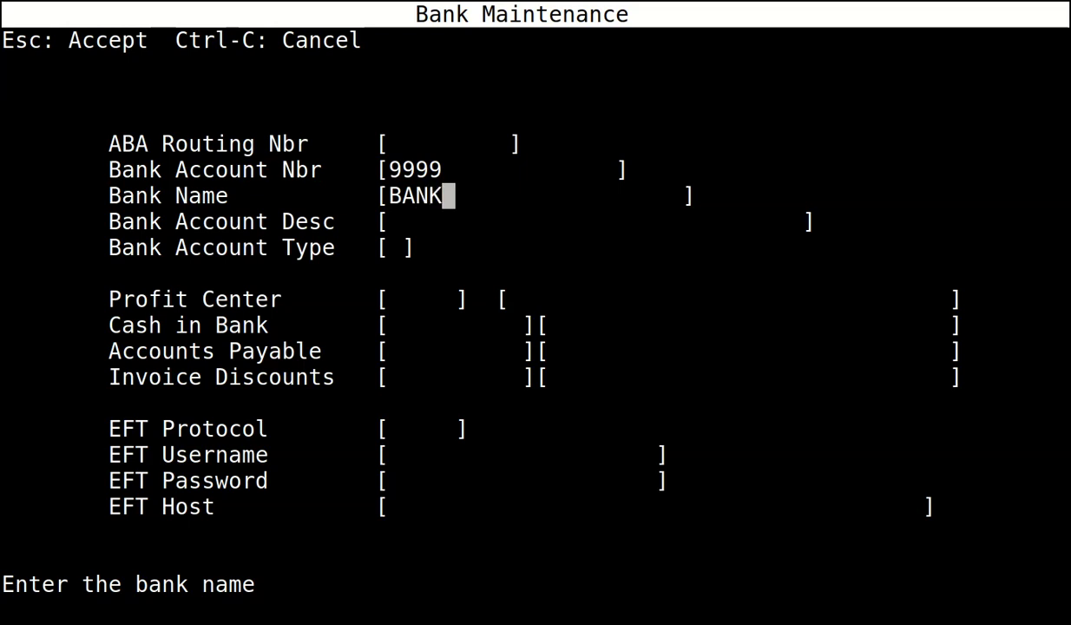
{"action": "key", "text": "Return"}
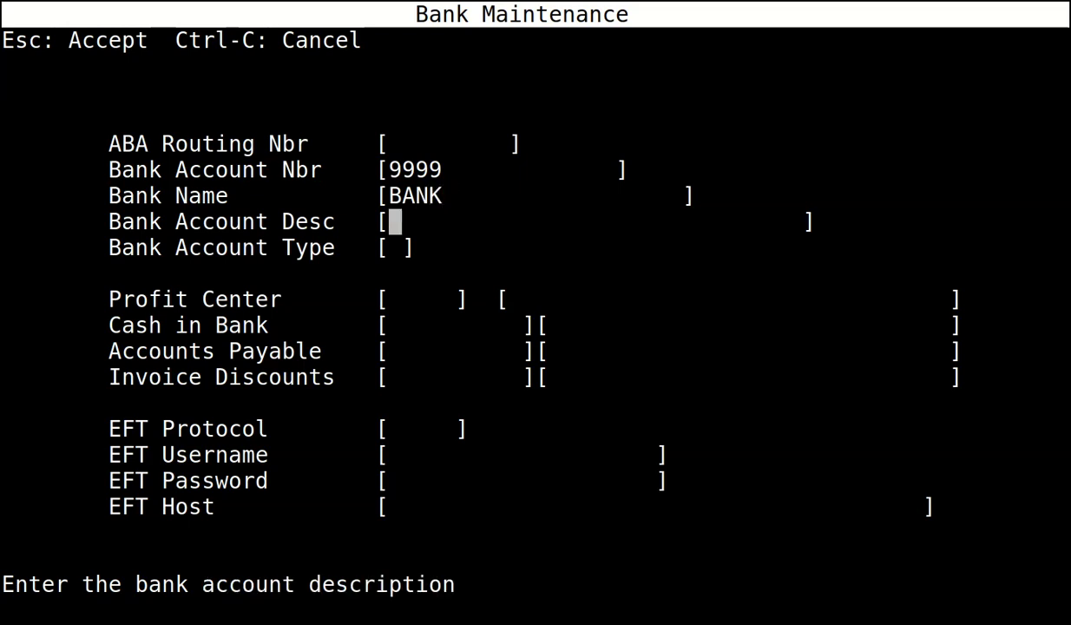
{"action": "type", "text": "MAIN "}
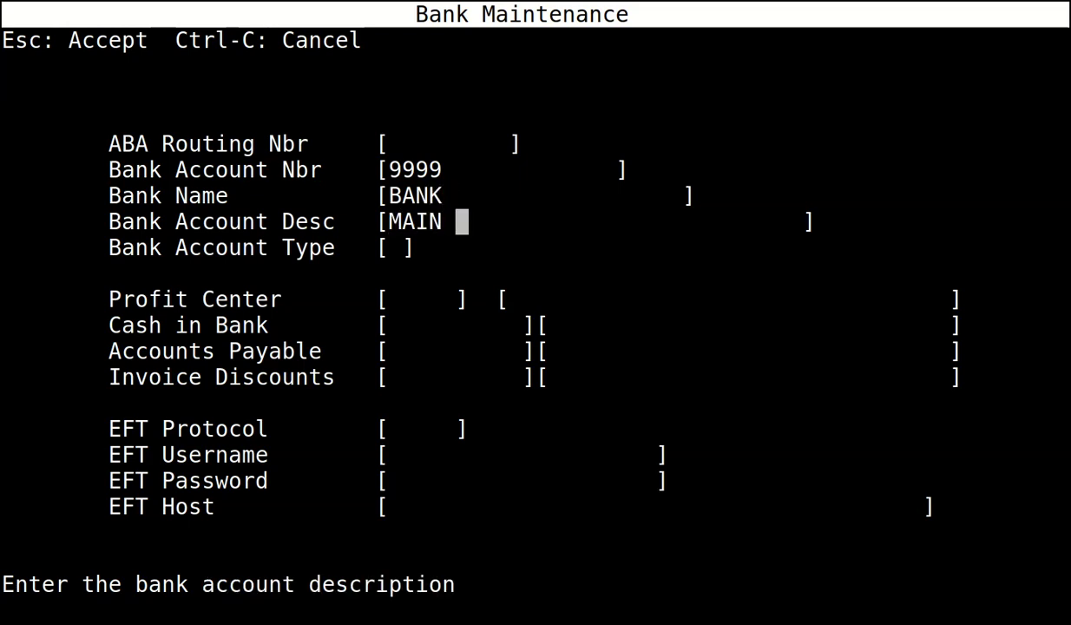
{"action": "type", "text": "BANK ACCOUNT"}
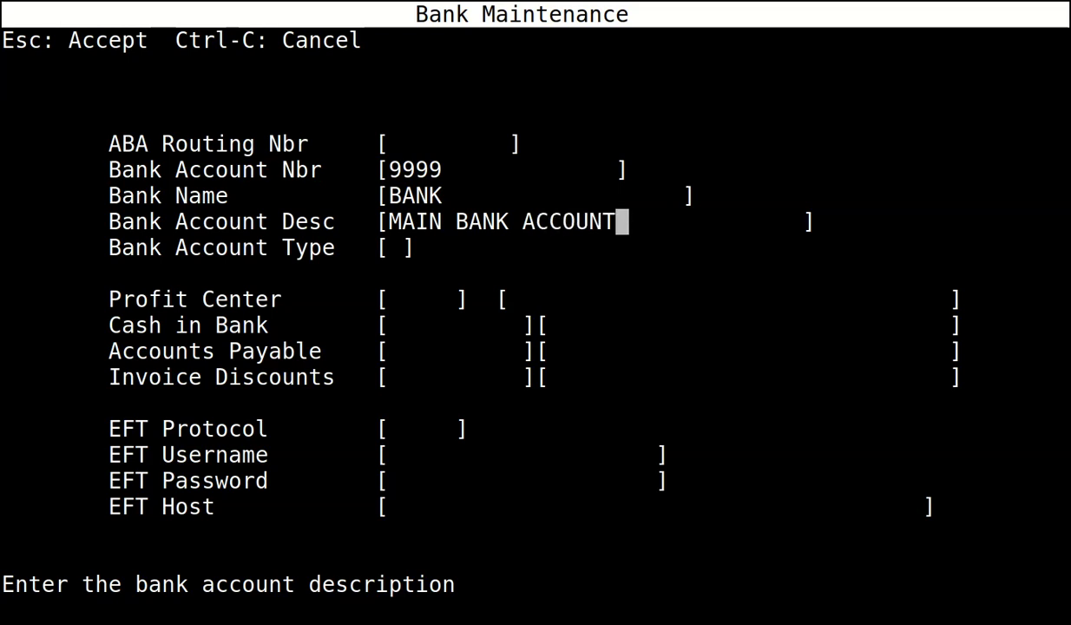
{"action": "key", "text": "Return"}
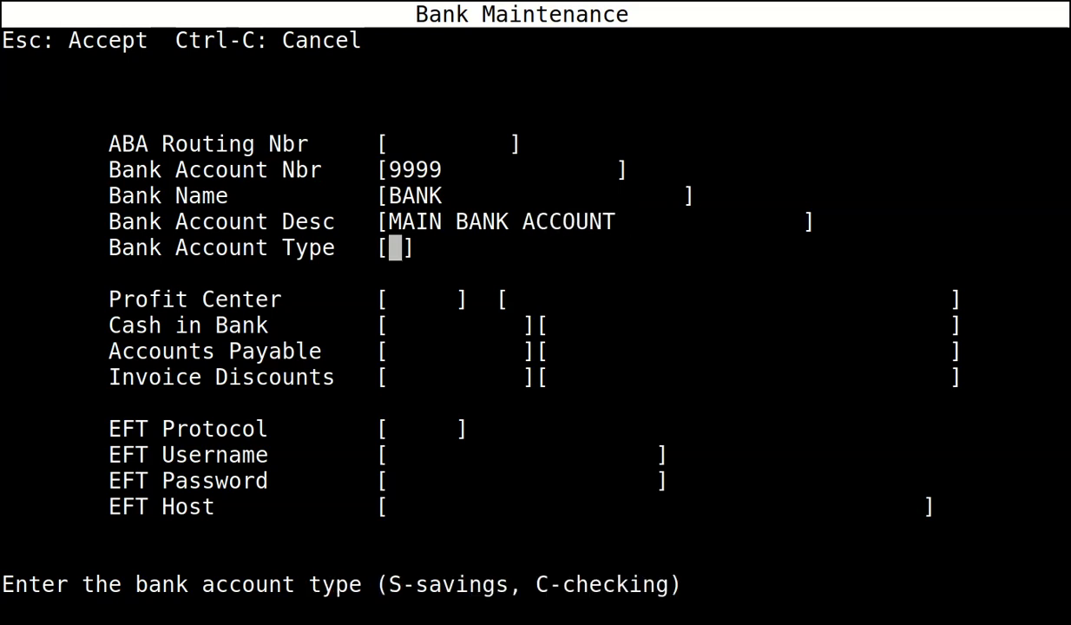
Make it a checking account for profit center 0 with cash ledger account 1050.
{"action": "type", "text": "C"}
{"action": "key", "text": "Return"}
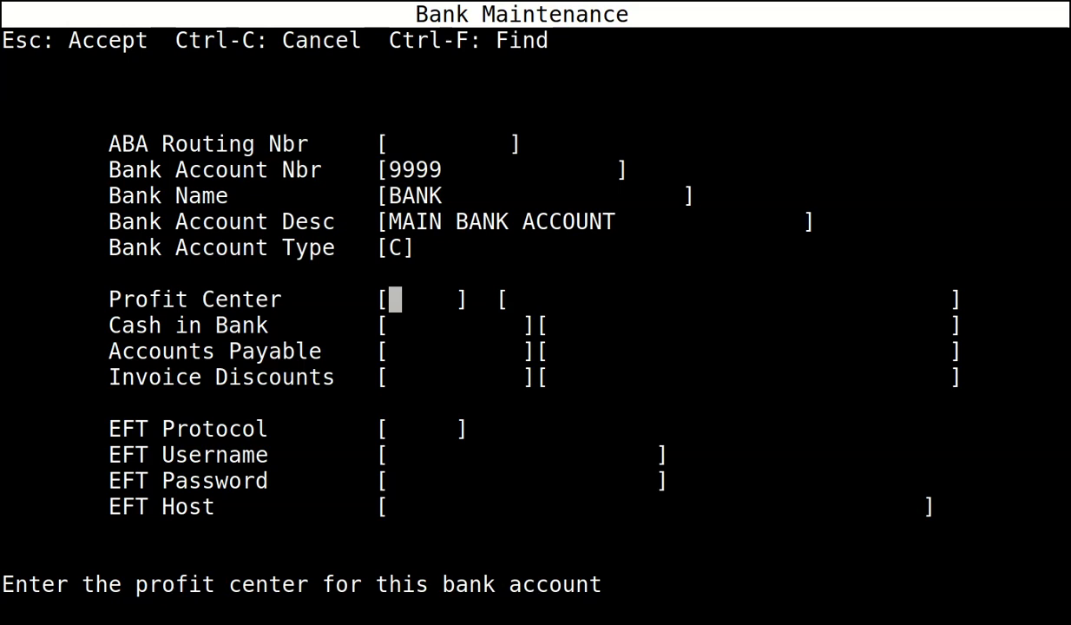
{"action": "type", "text": "0"}
{"action": "key", "text": "Return"}
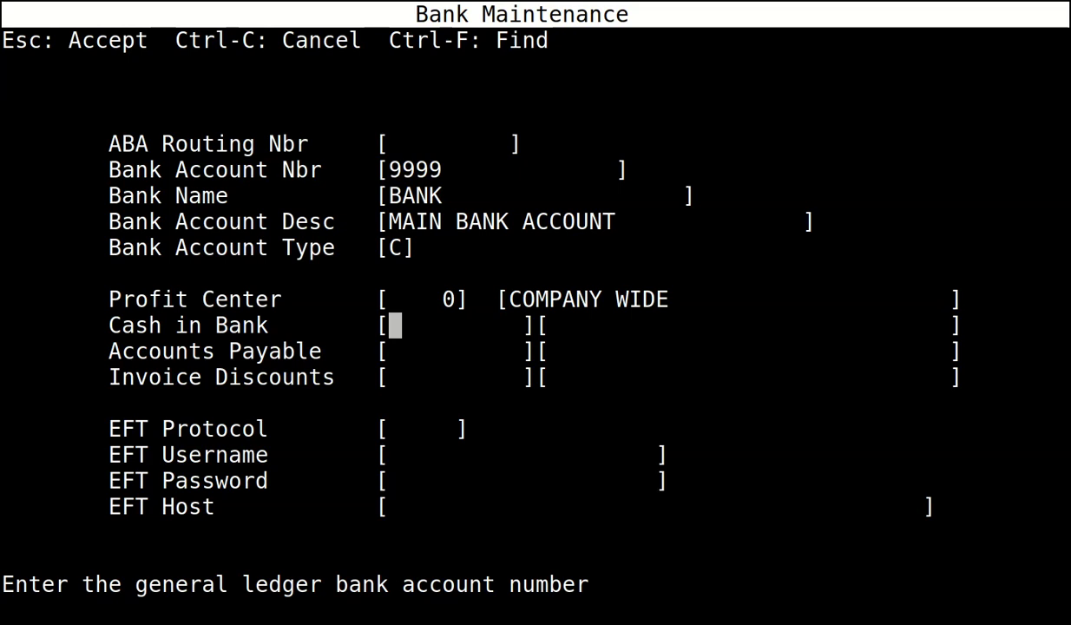
{"action": "type", "text": "1050"}
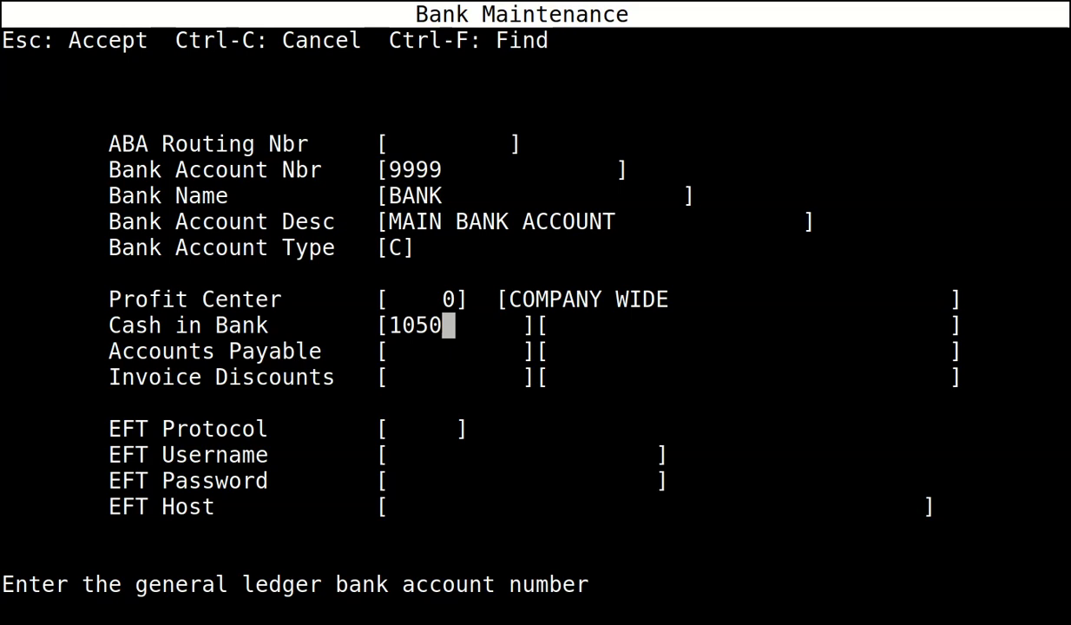
{"action": "key", "text": "Return"}
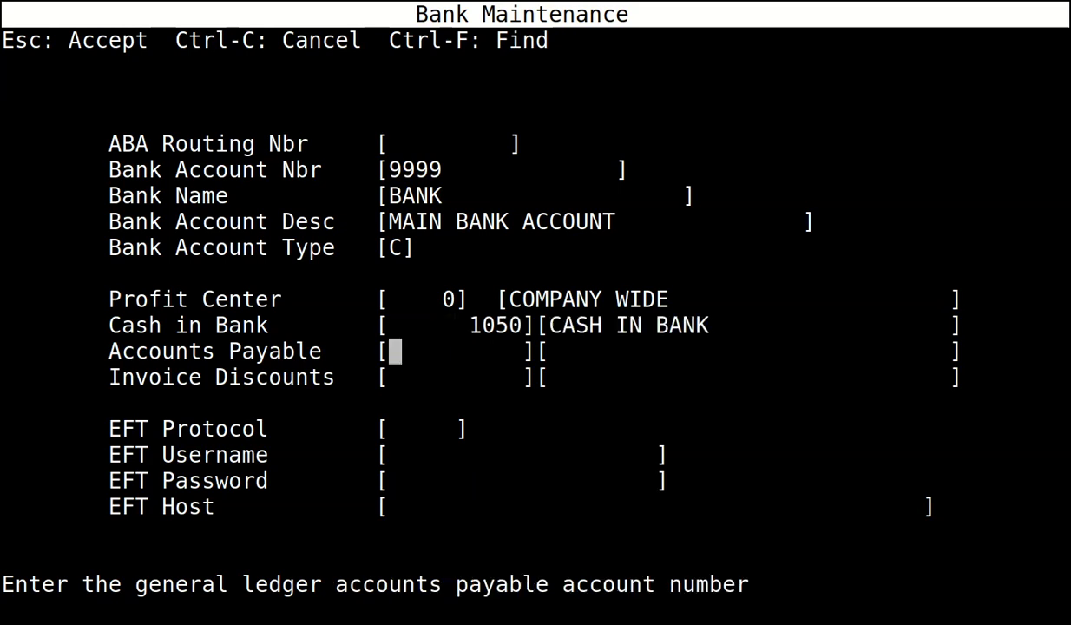
{"action": "key", "text": "ctrl+f"}
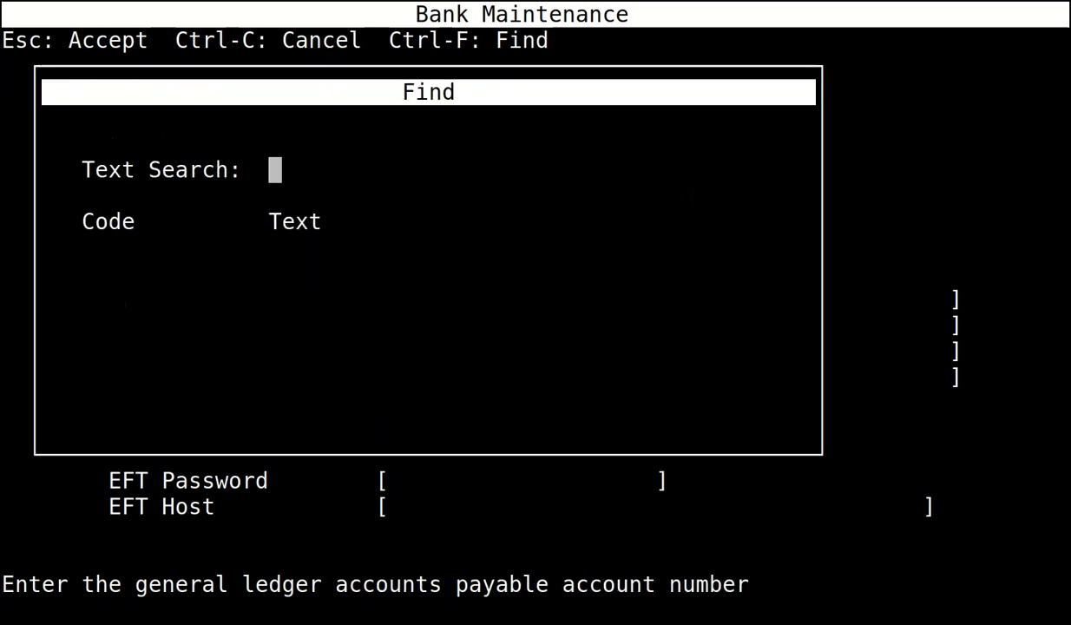
Pick payables account 4000 from the list, enter discounts account 6700, save and exit.
{"action": "key", "text": "Return"}
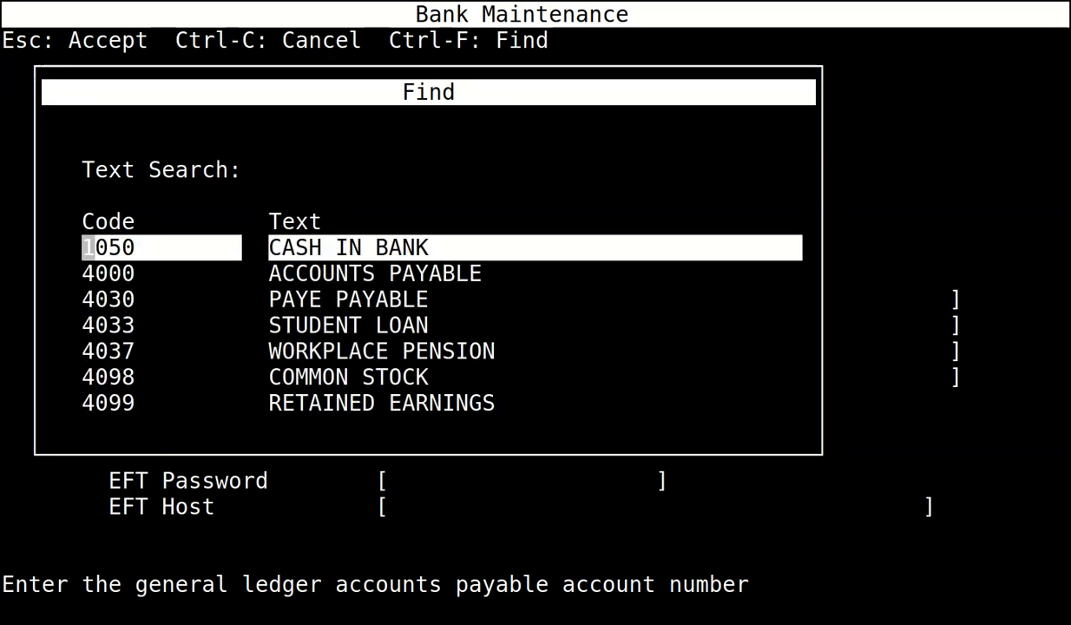
{"action": "key", "text": "Down"}
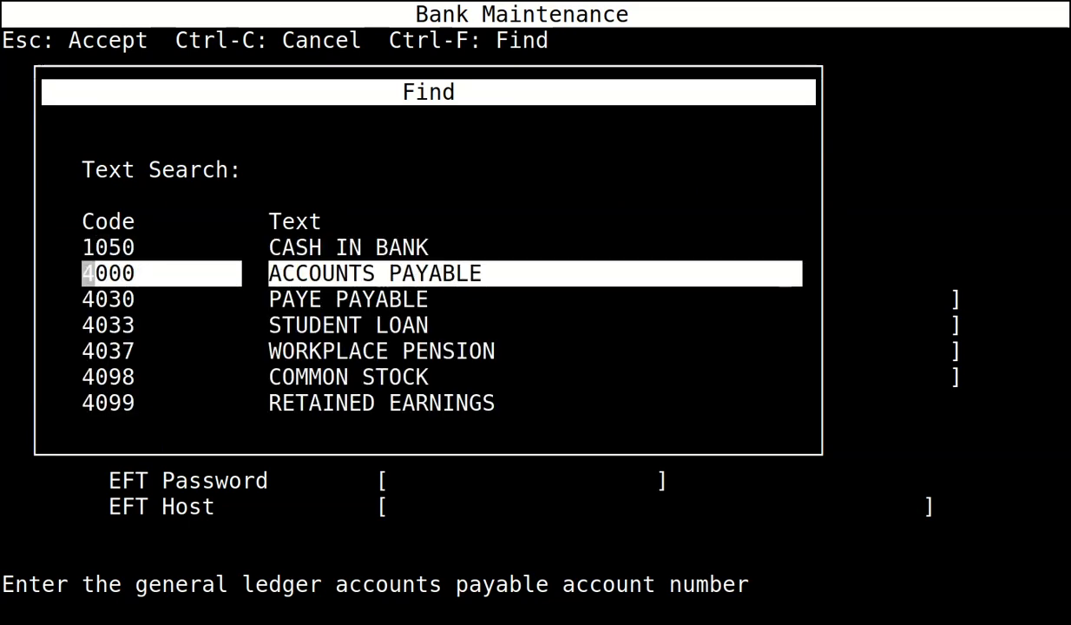
{"action": "key", "text": "Return"}
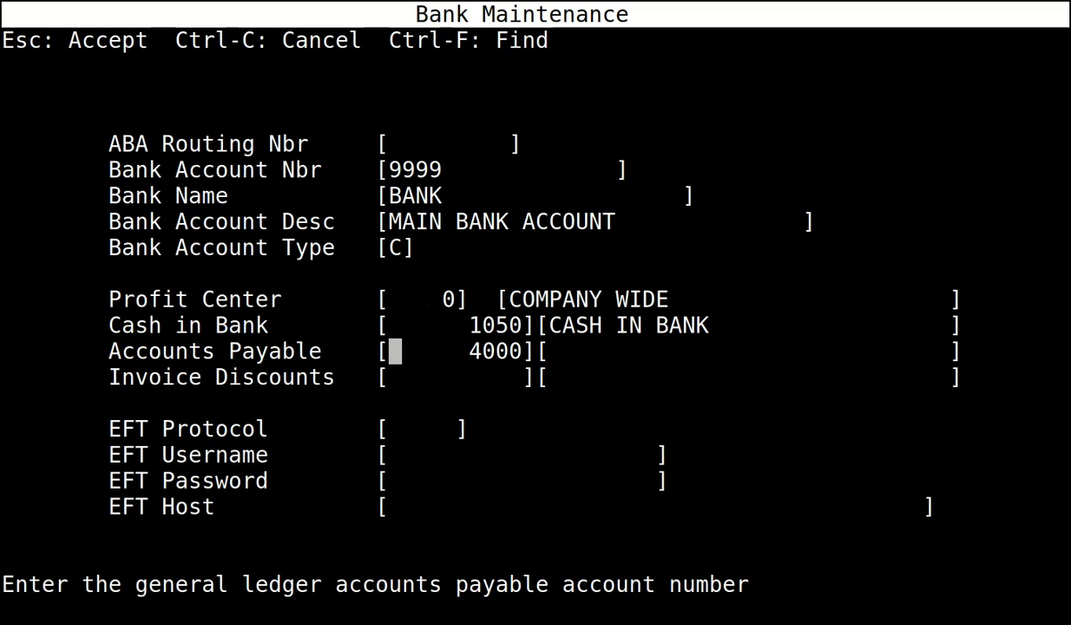
{"action": "key", "text": "Return"}
{"action": "type", "text": "6700"}
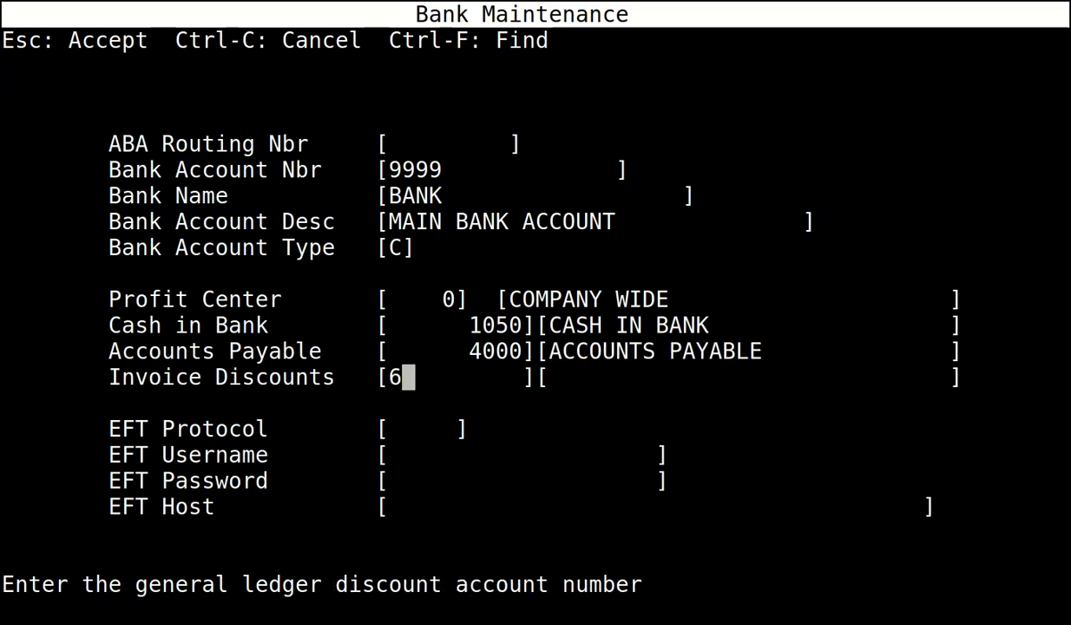
{"action": "key", "text": "Return"}
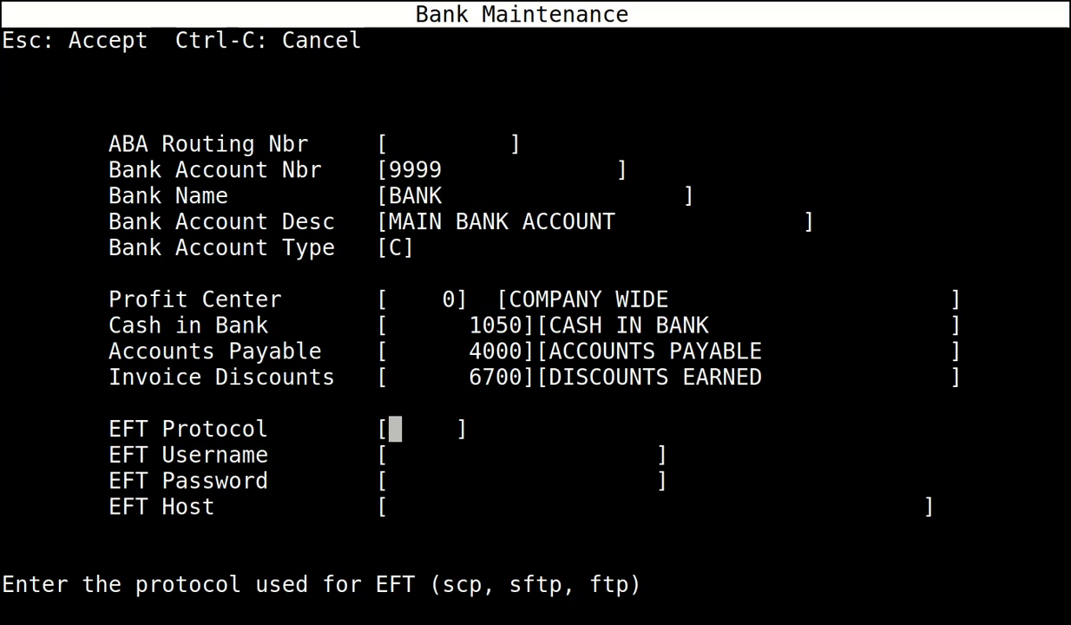
{"action": "key", "text": "Escape"}
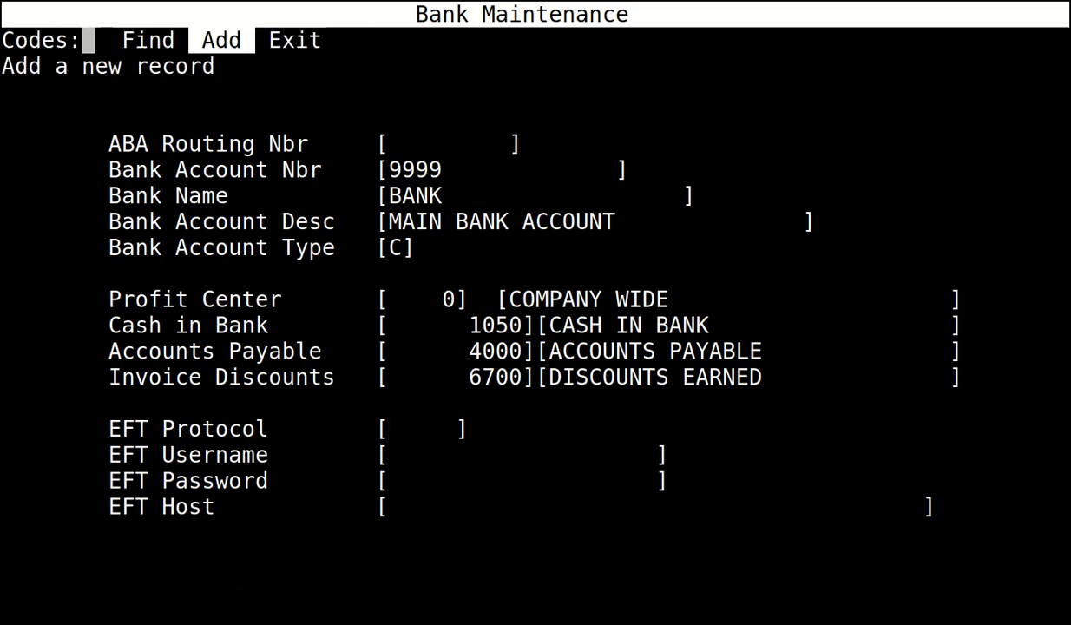
{"action": "key", "text": "Right"}
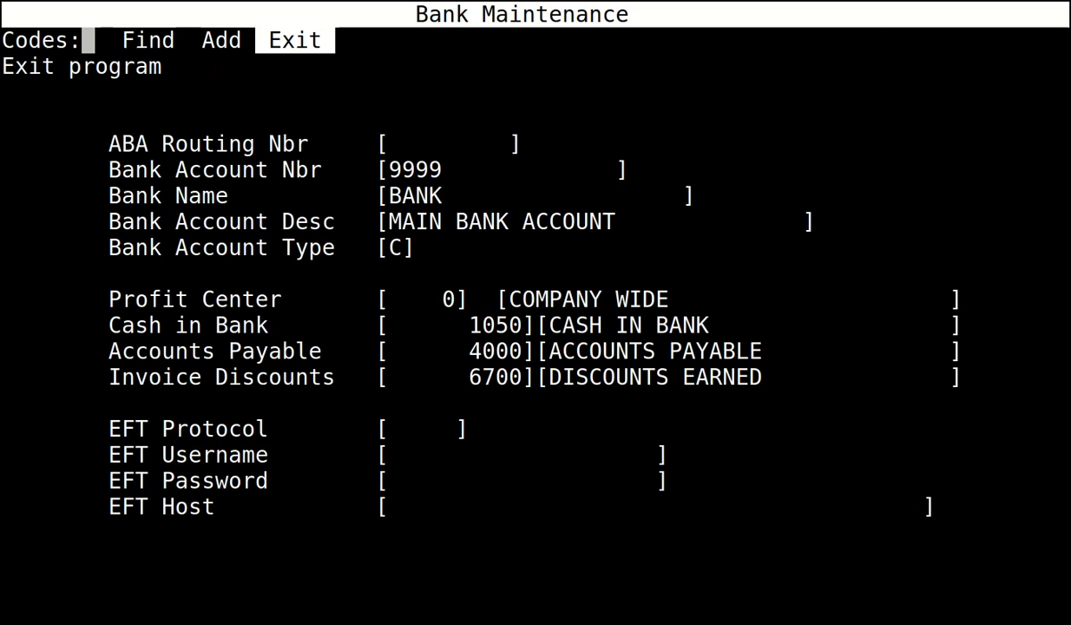
{"action": "key", "text": "Return"}
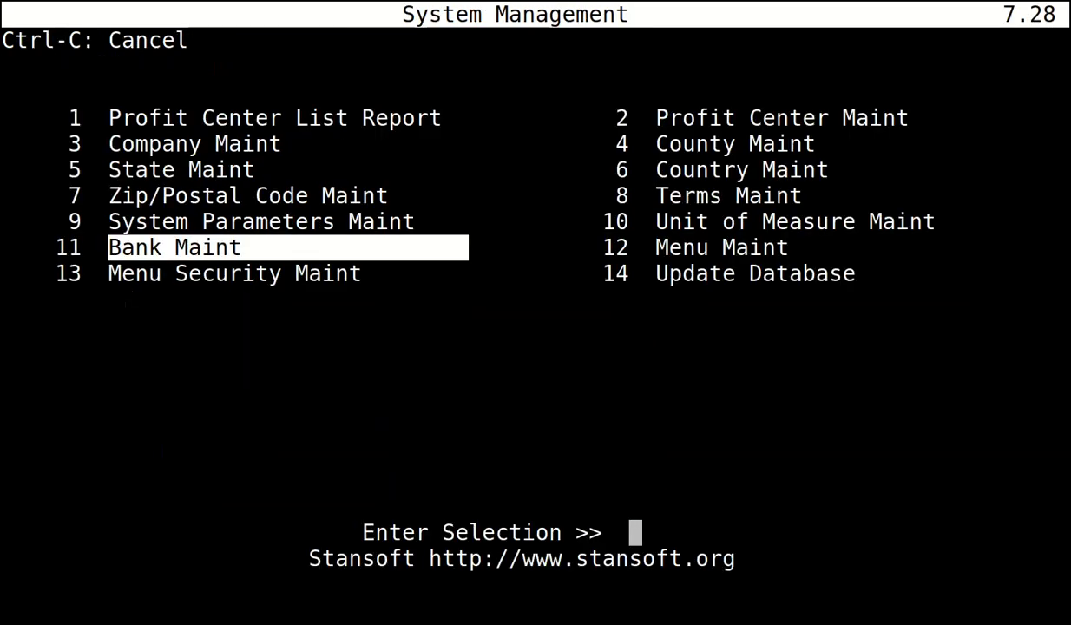
In System Parameters Maintenance, change parameter 9000 Payroll Locale to UK.
{"action": "key", "text": "Up"}
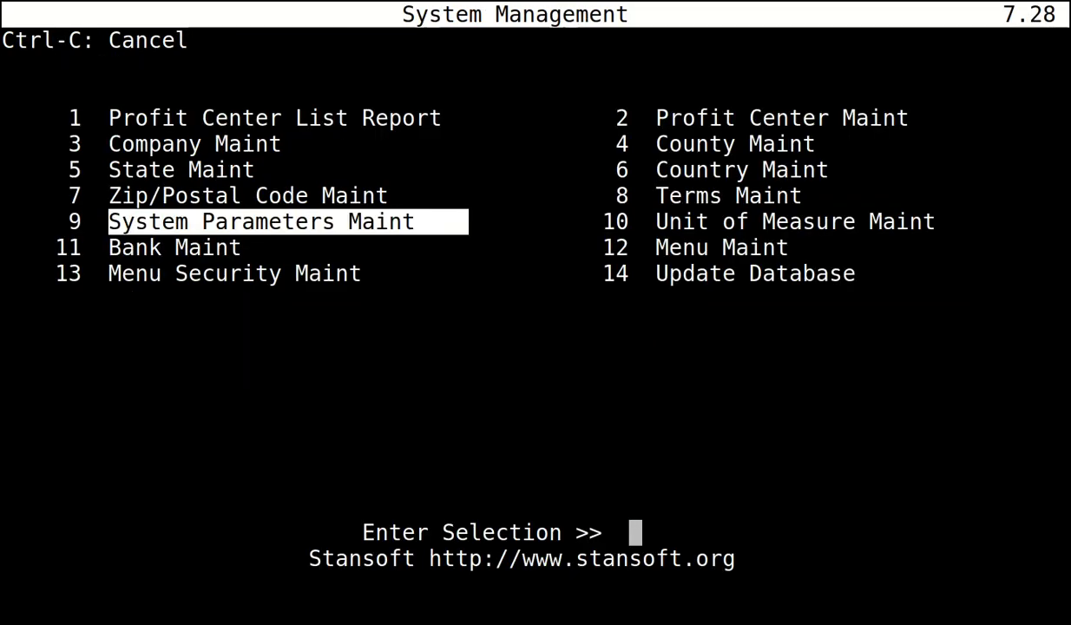
{"action": "key", "text": "Return"}
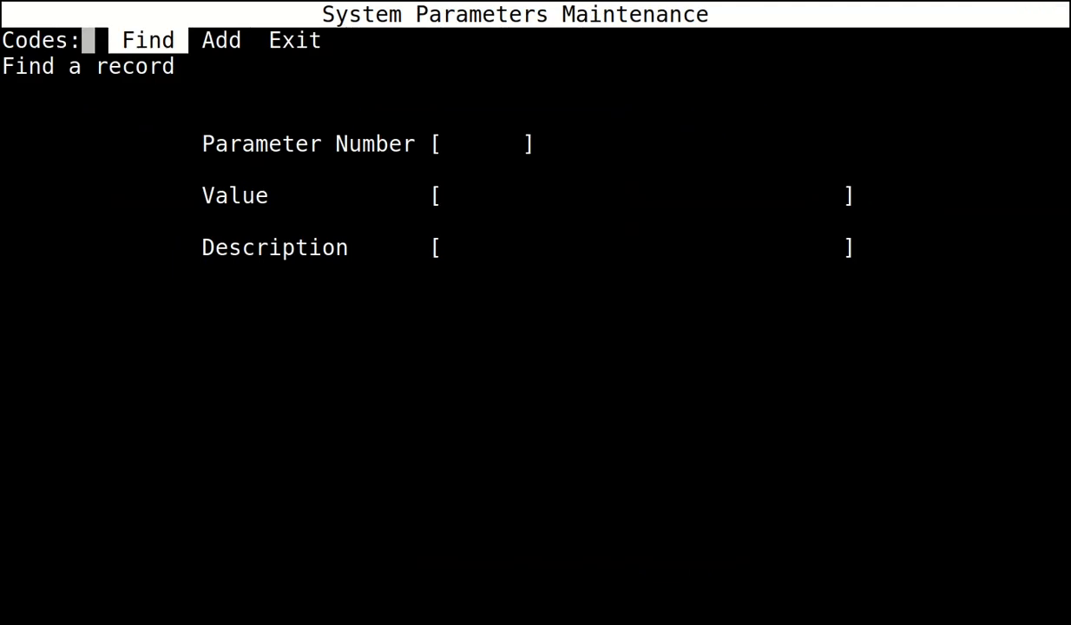
{"action": "key", "text": "Return"}
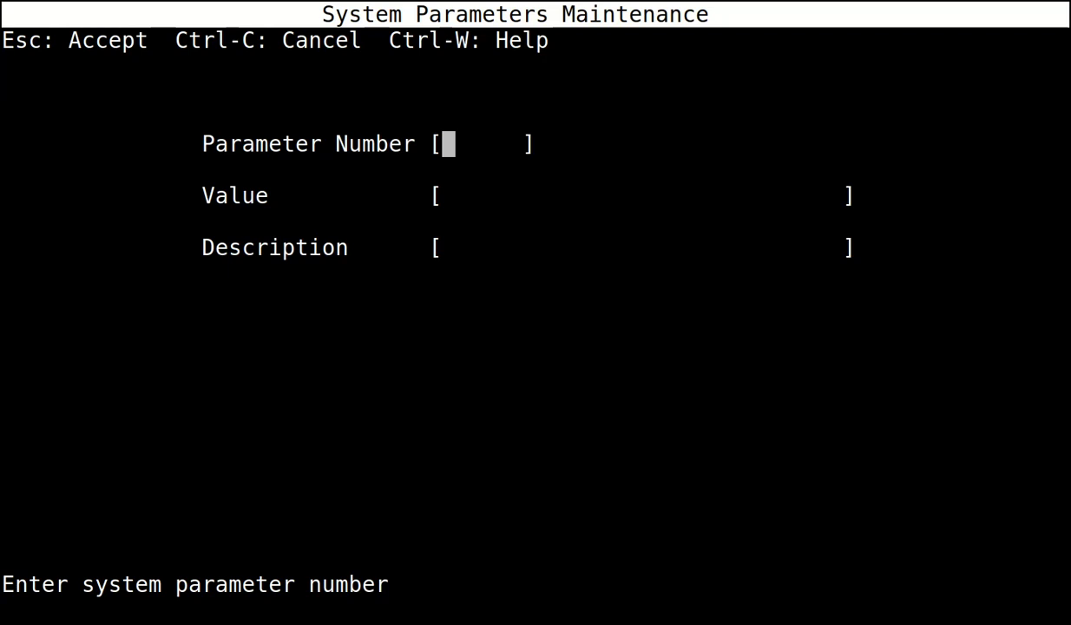
{"action": "type", "text": "9000"}
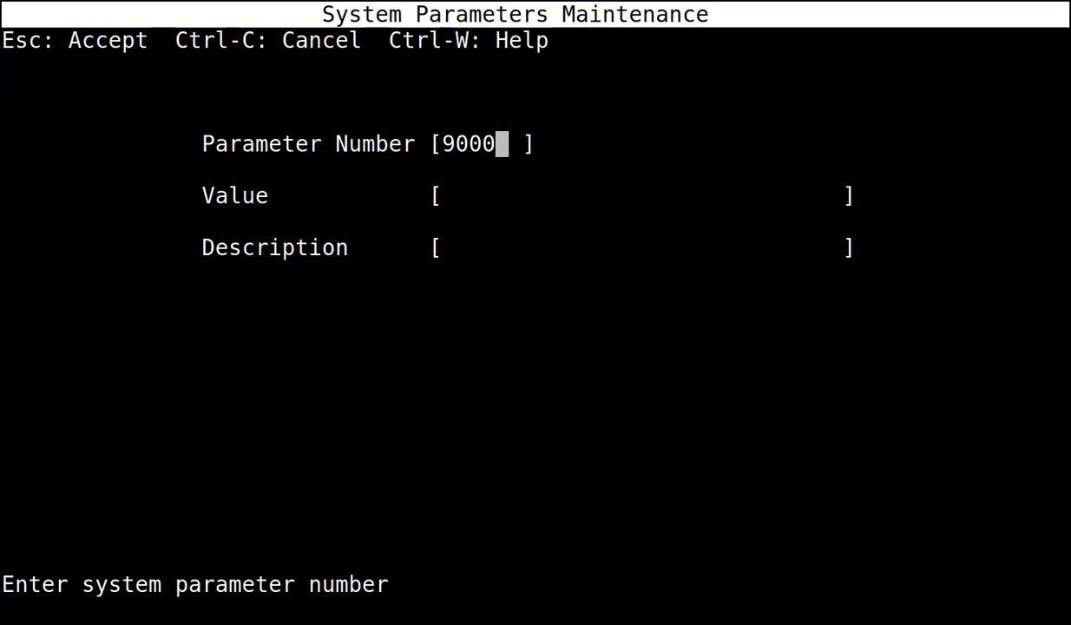
{"action": "key", "text": "Escape"}
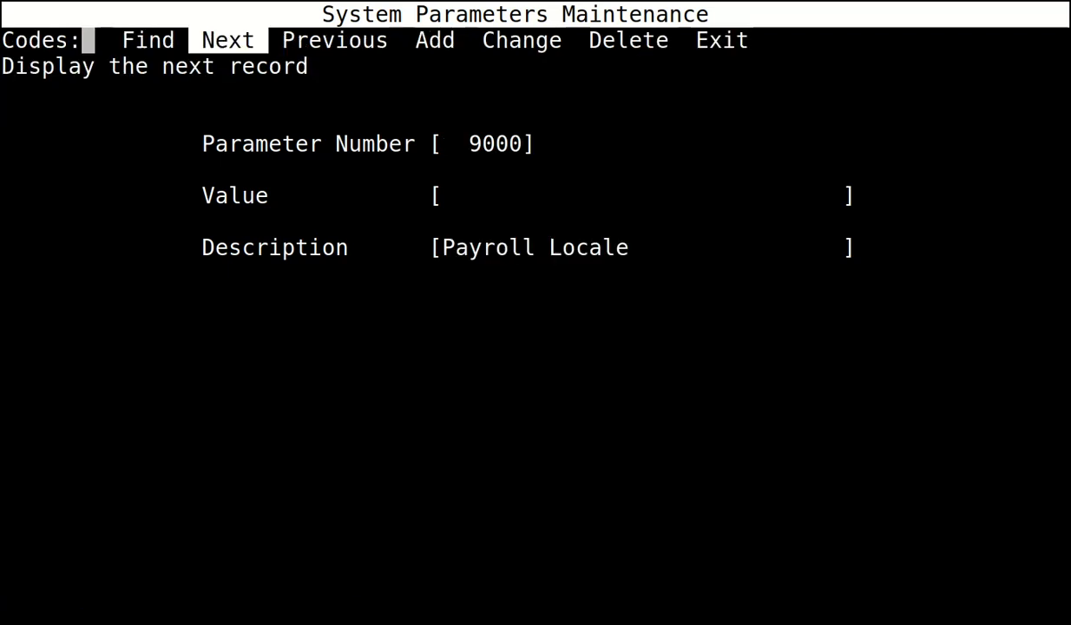
{"action": "key", "text": "Right"}
{"action": "key", "text": "Right"}
{"action": "key", "text": "Right"}
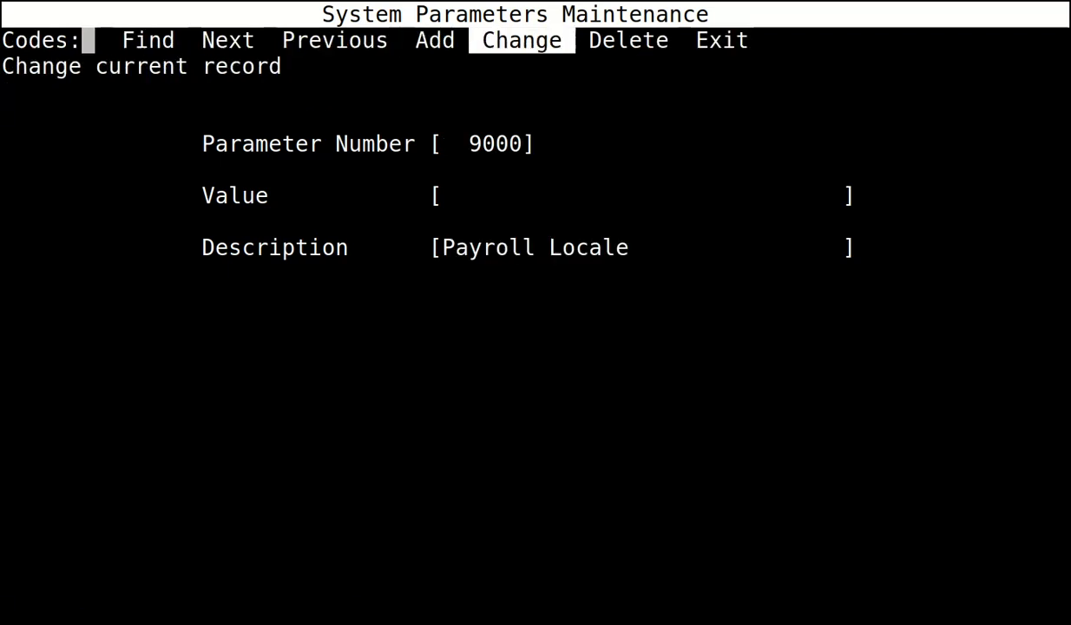
{"action": "key", "text": "Return"}
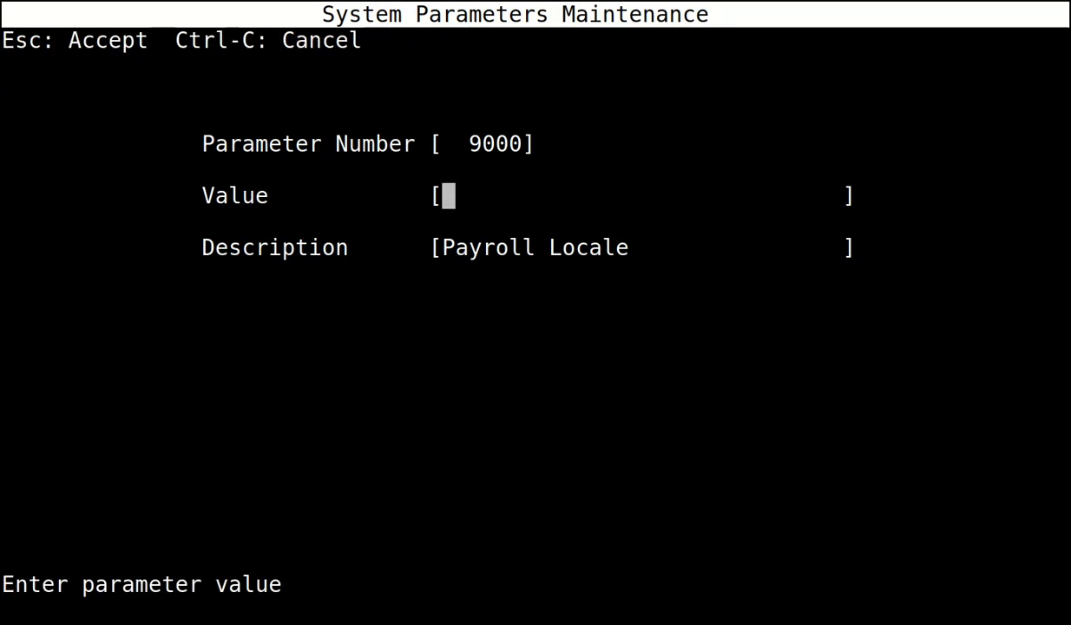
{"action": "type", "text": "UK"}
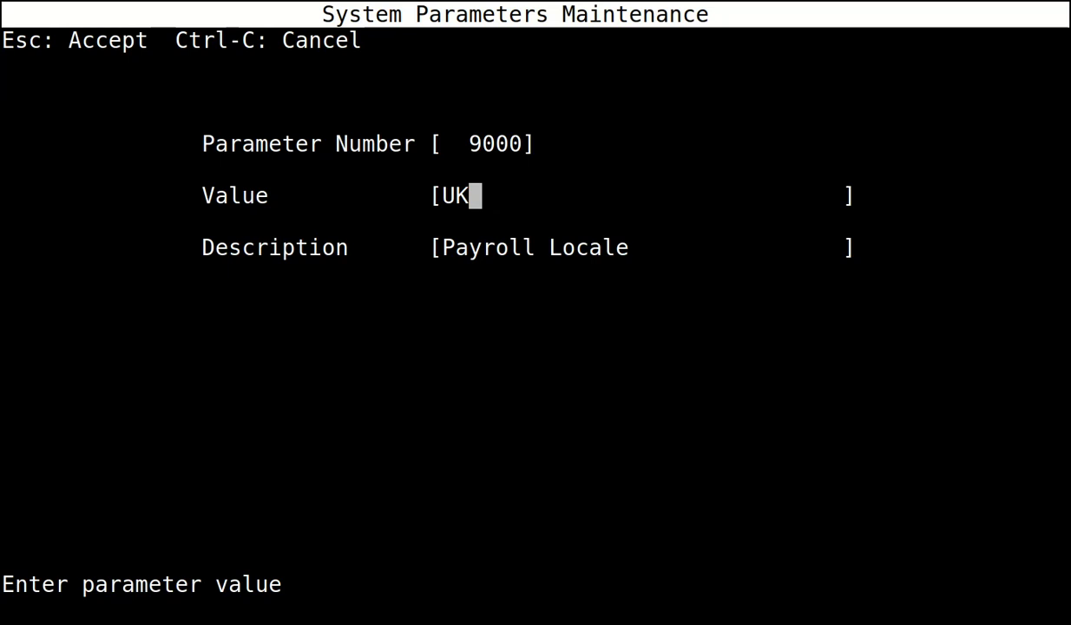
{"action": "key", "text": "Escape"}
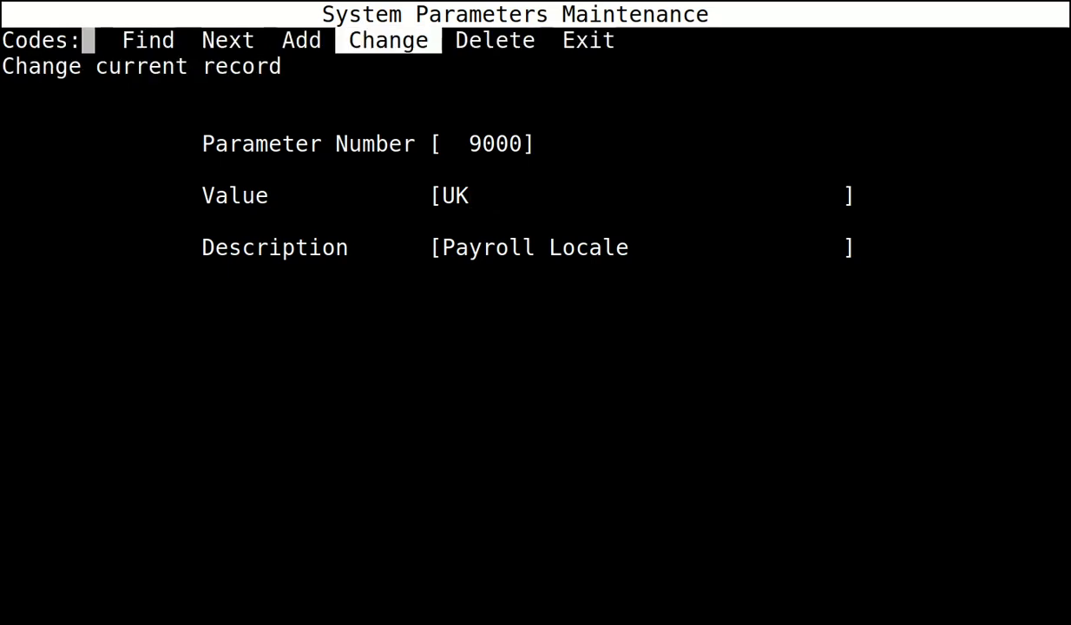
{"action": "key", "text": "Left"}
{"action": "key", "text": "Left"}
{"action": "key", "text": "Left"}
Set parameter 9009, Last PY check number issued, to 0.
{"action": "key", "text": "Return"}
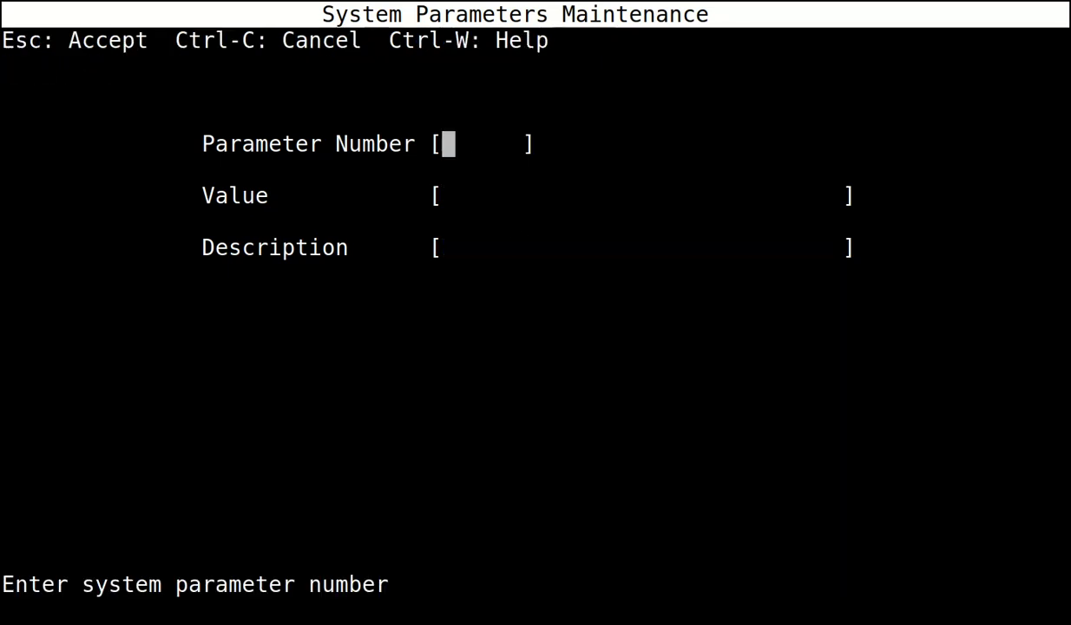
{"action": "type", "text": "9009"}
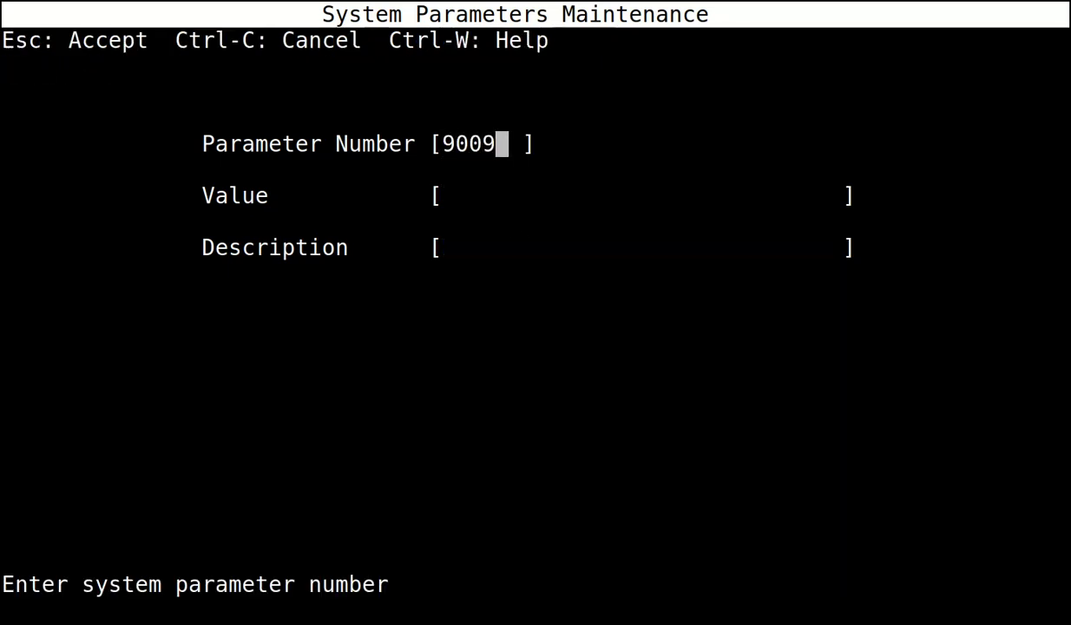
{"action": "key", "text": "Escape"}
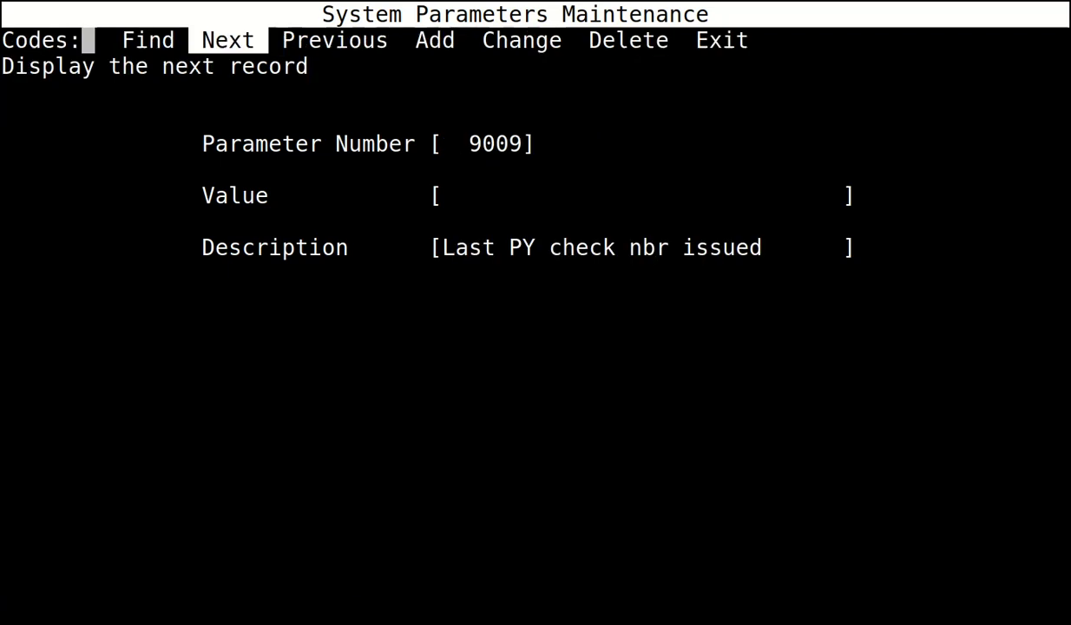
{"action": "key", "text": "Right"}
{"action": "key", "text": "Right"}
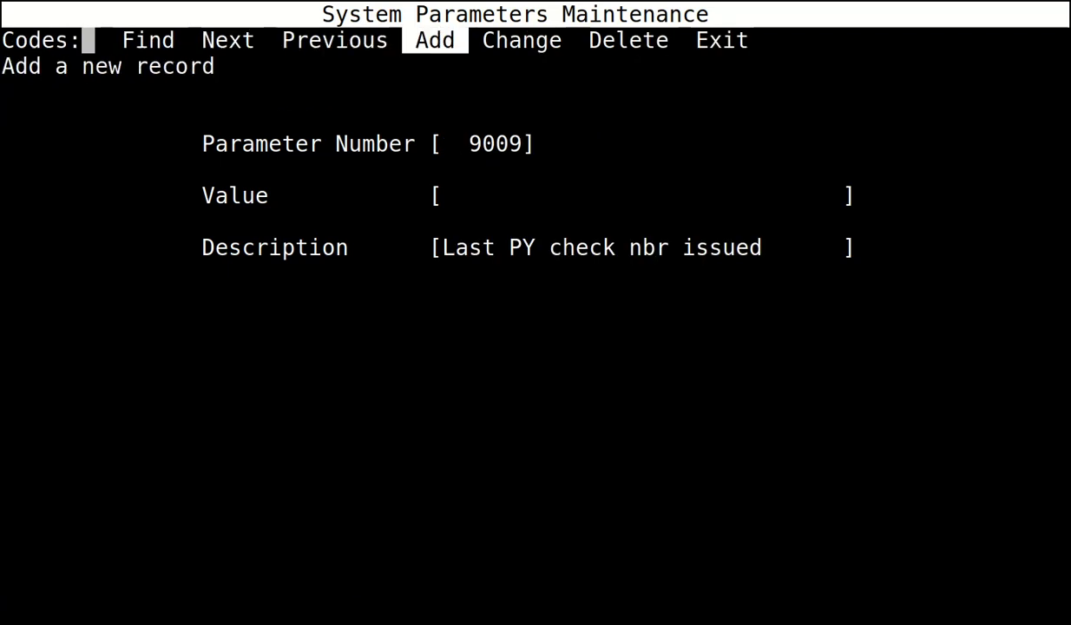
{"action": "key", "text": "Return"}
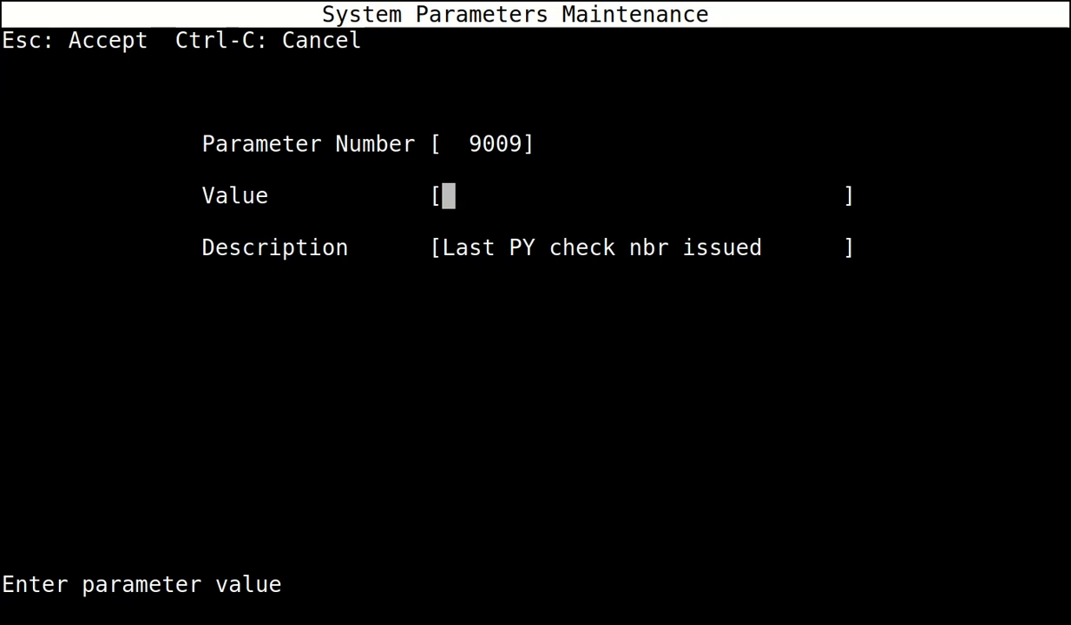
{"action": "type", "text": "0"}
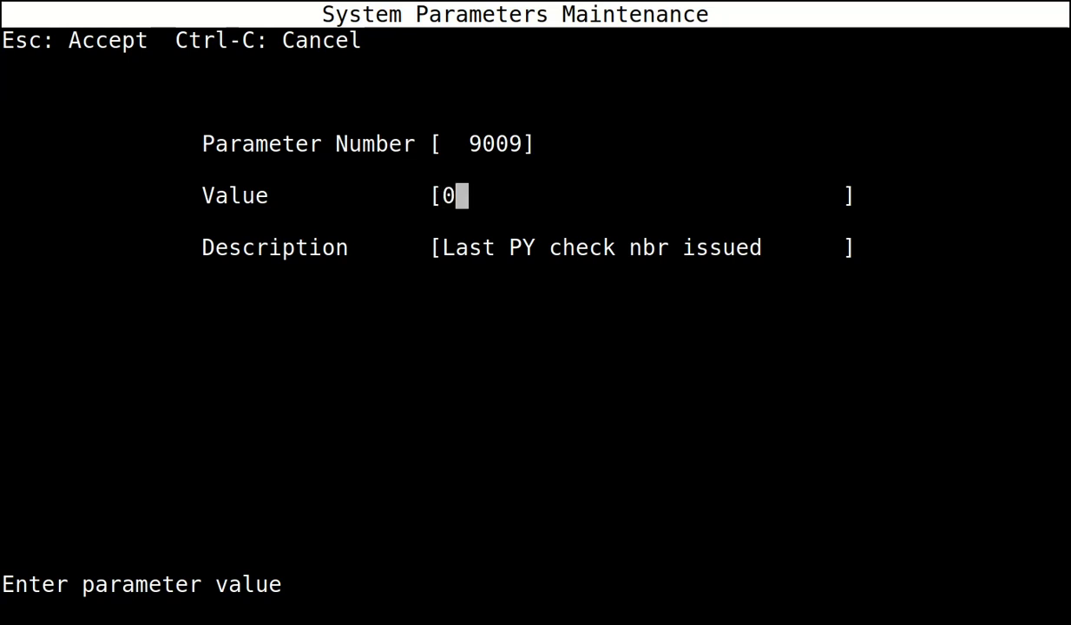
{"action": "key", "text": "Escape"}
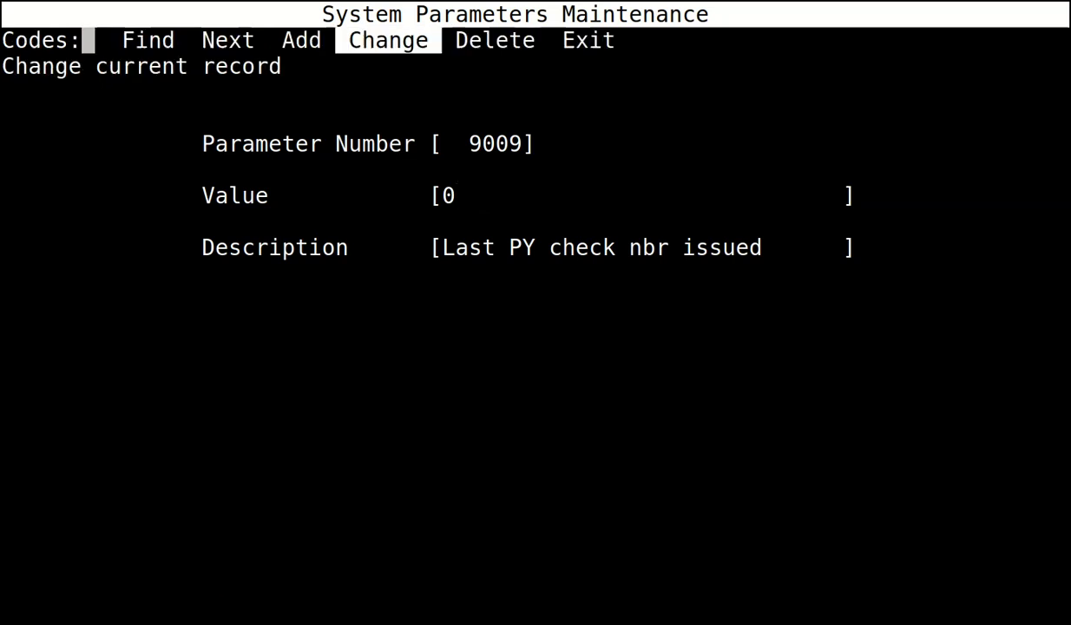
Set parameter 5009, Default bank account, to 9999 and leave parameter maintenance.
{"action": "key", "text": "Left"}
{"action": "key", "text": "Return"}
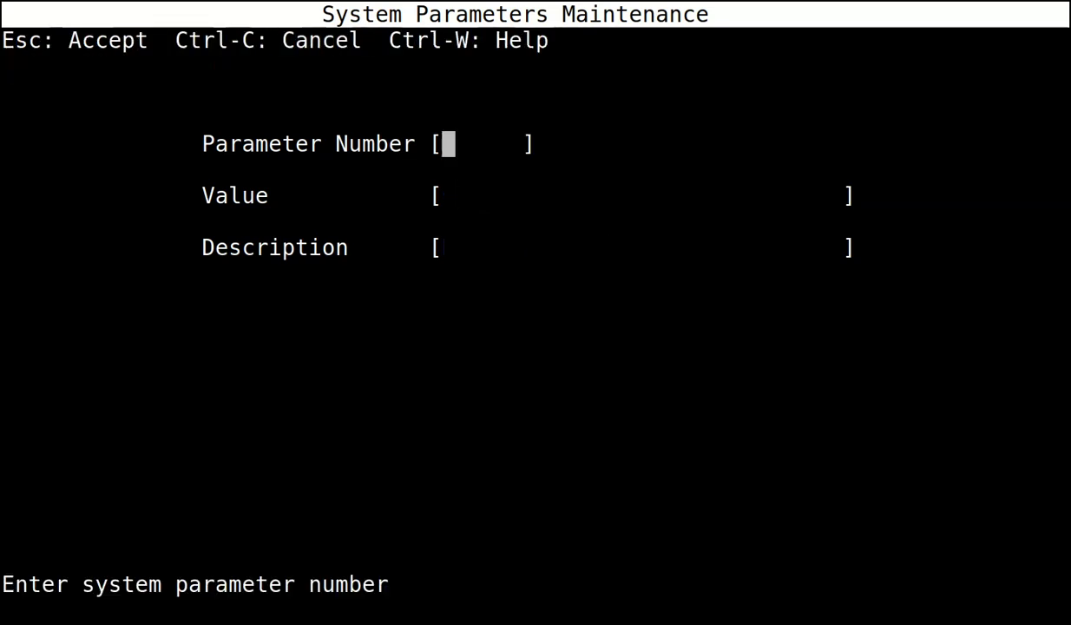
{"action": "type", "text": "5009"}
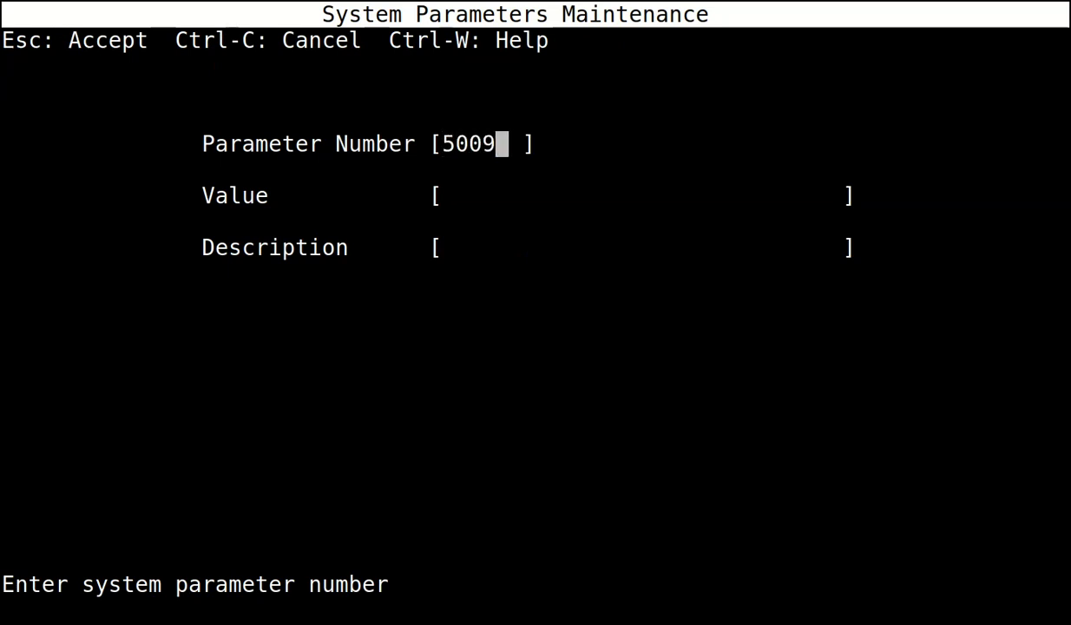
{"action": "key", "text": "Escape"}
{"action": "key", "text": "Right"}
{"action": "key", "text": "Right"}
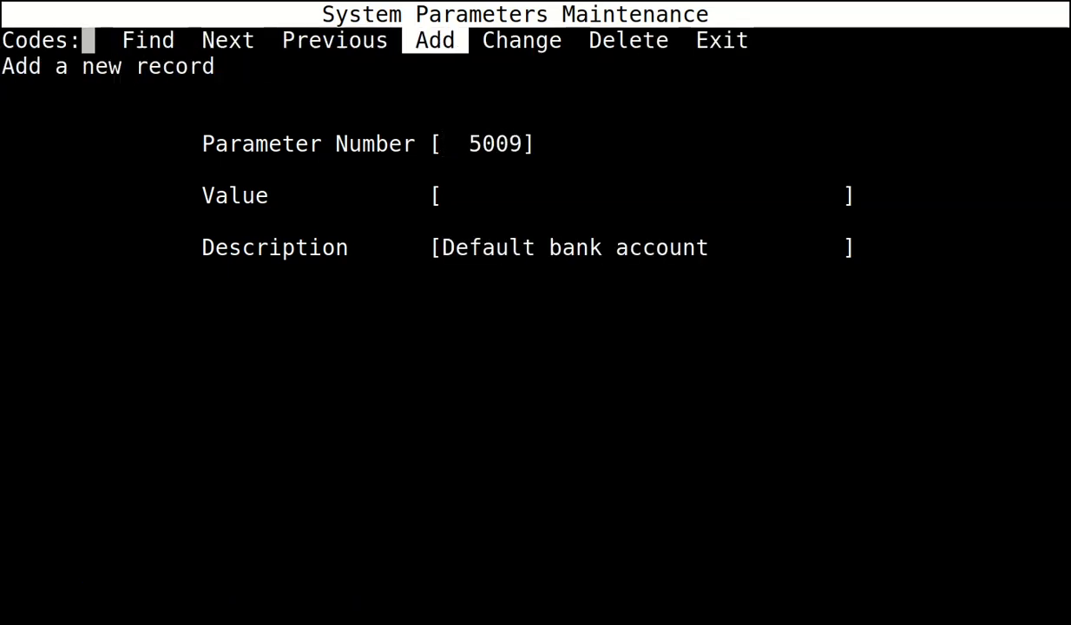
{"action": "key", "text": "Return"}
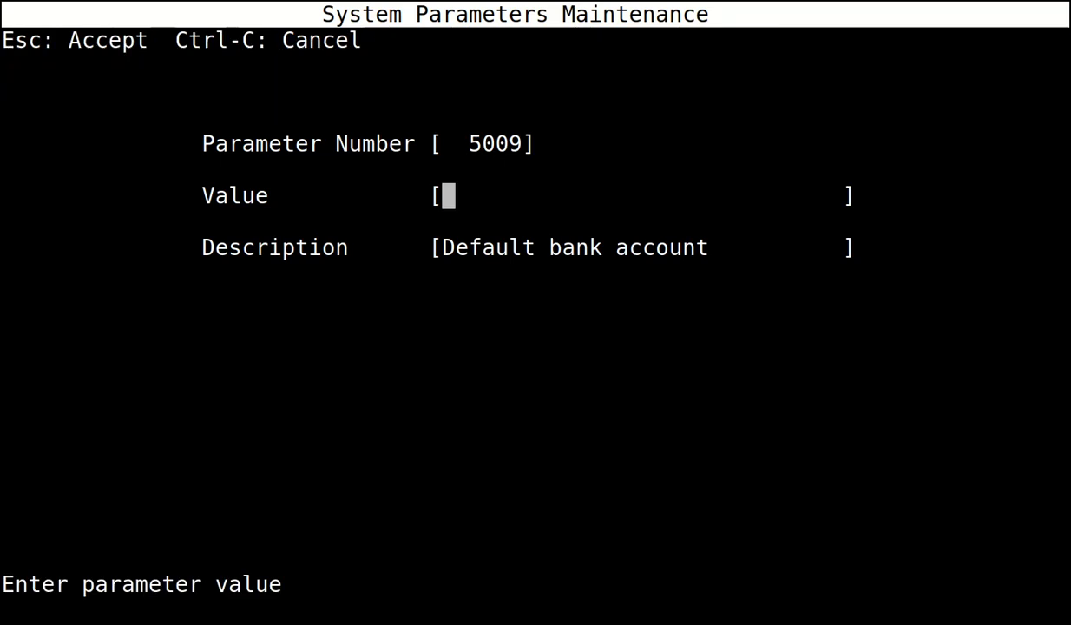
{"action": "type", "text": "9999"}
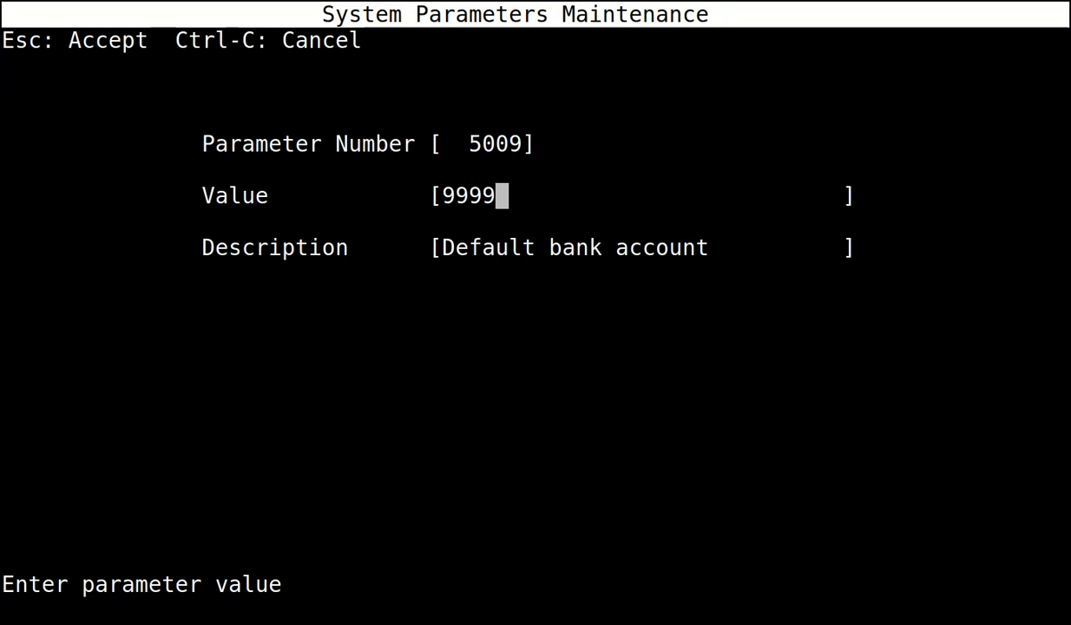
{"action": "key", "text": "Escape"}
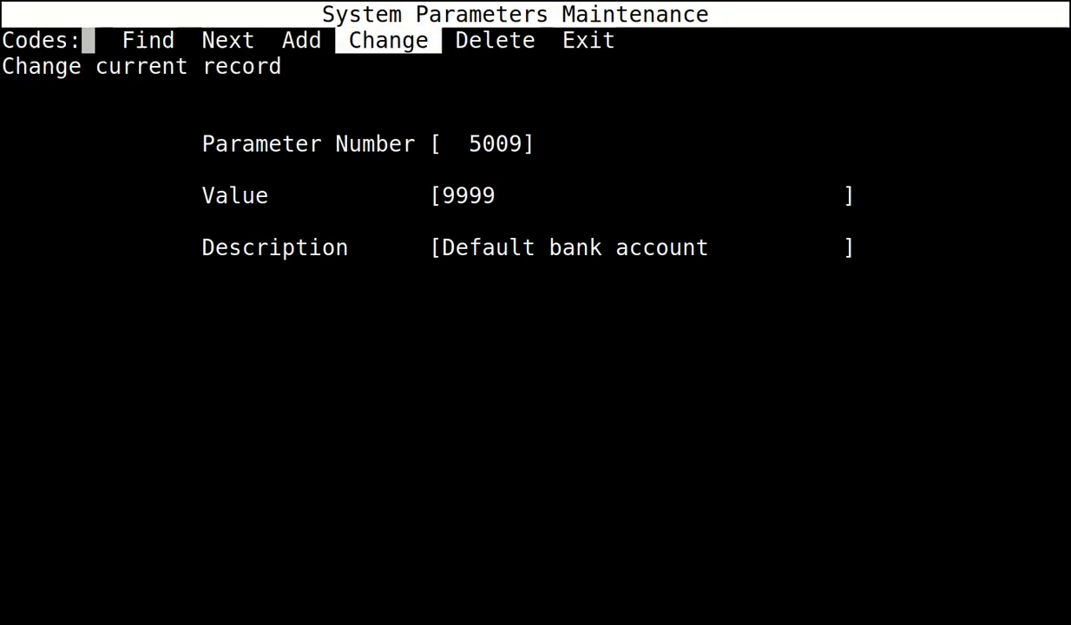
{"action": "key", "text": "Right"}
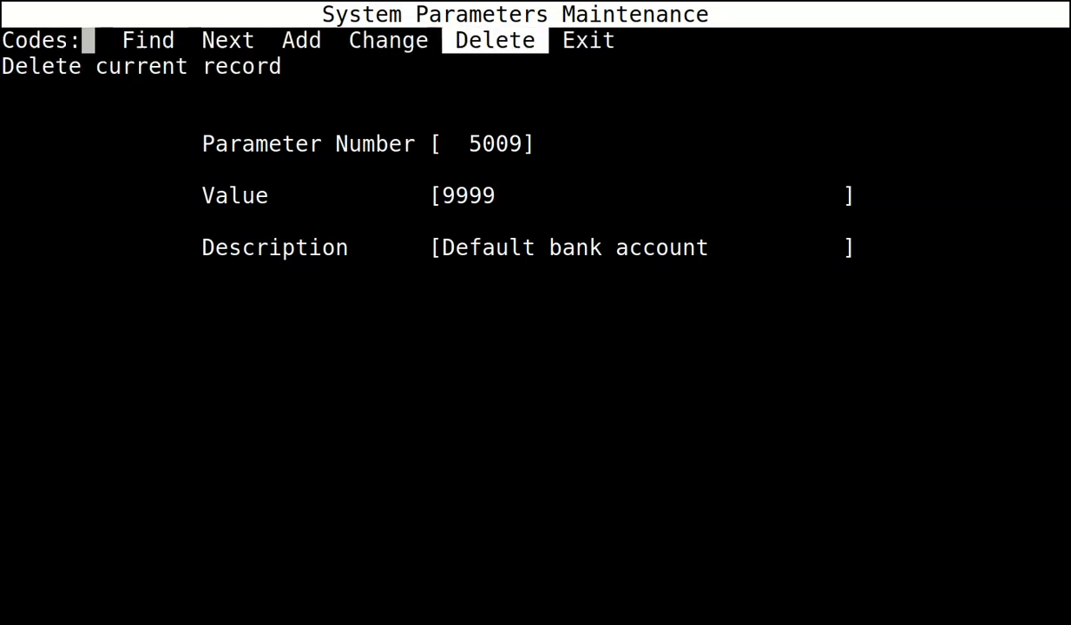
{"action": "key", "text": "Right"}
{"action": "key", "text": "Return"}
{"action": "key", "text": "Up"}
{"action": "key", "text": "Up"}
{"action": "key", "text": "Up"}
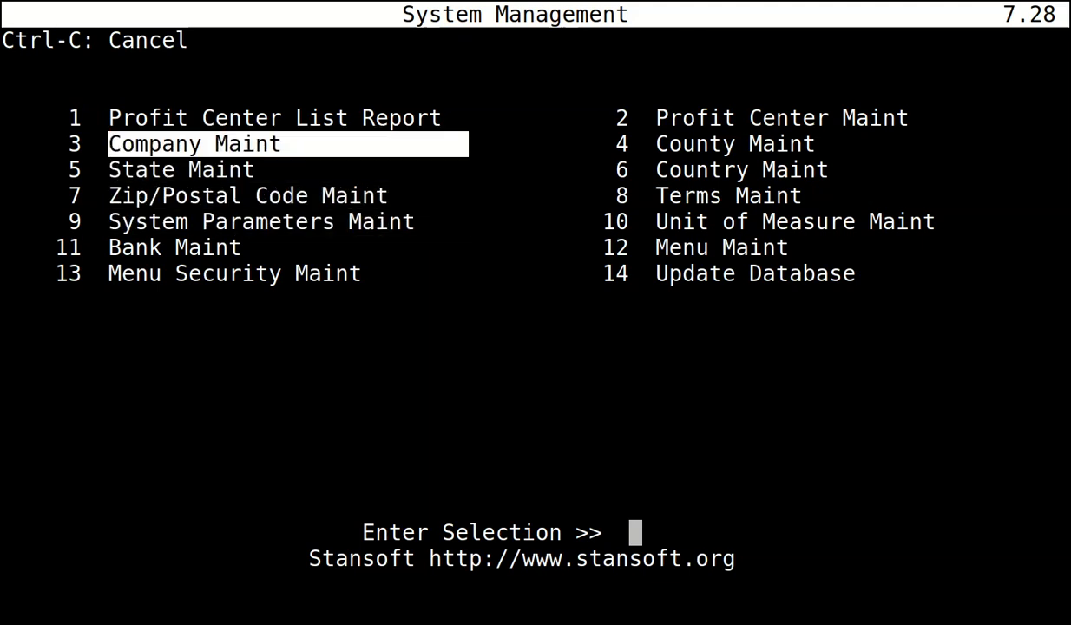
{"action": "key", "text": "Return"}
Add company DEMO COMPANY with blank address lines, enter its town and postcode, and save it.
{"action": "key", "text": "Right"}
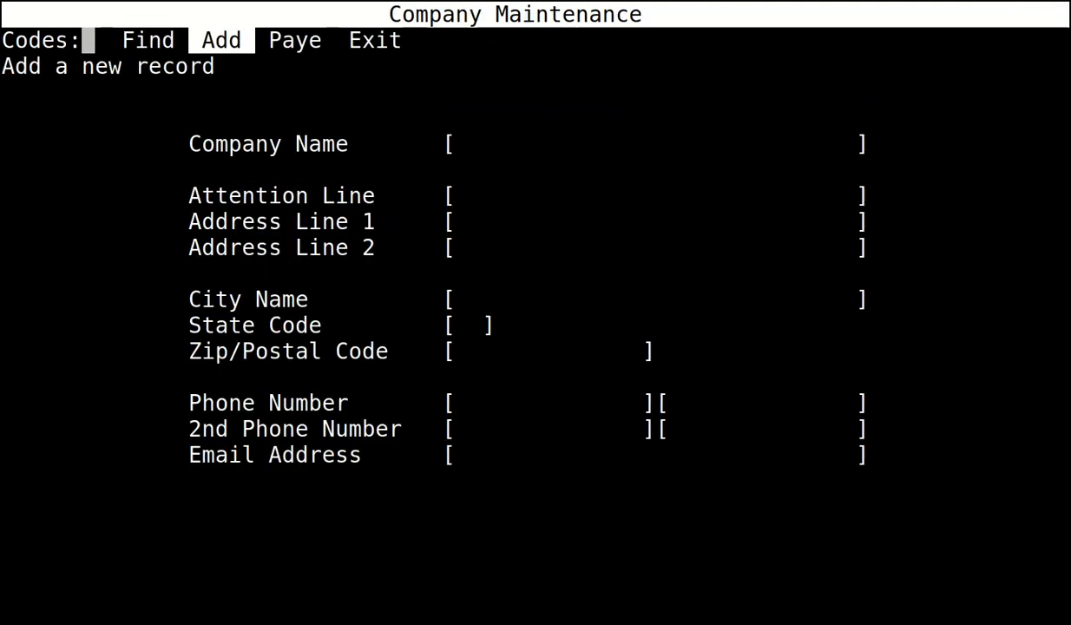
{"action": "key", "text": "Return"}
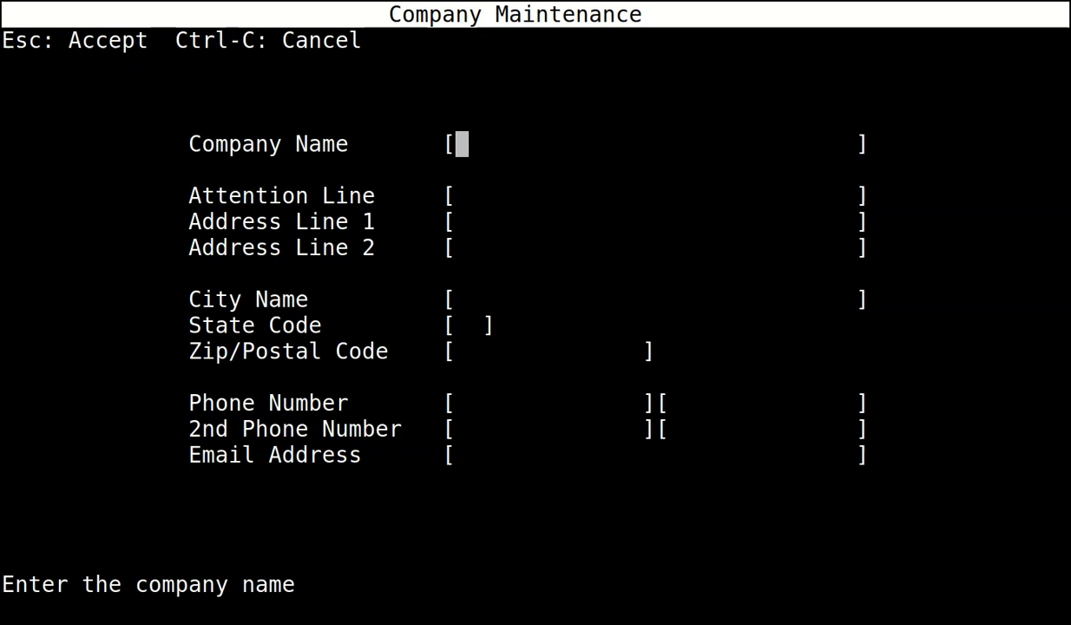
{"action": "type", "text": "DEOM"}
{"action": "key", "text": "BackSpace"}
{"action": "key", "text": "BackSpace"}
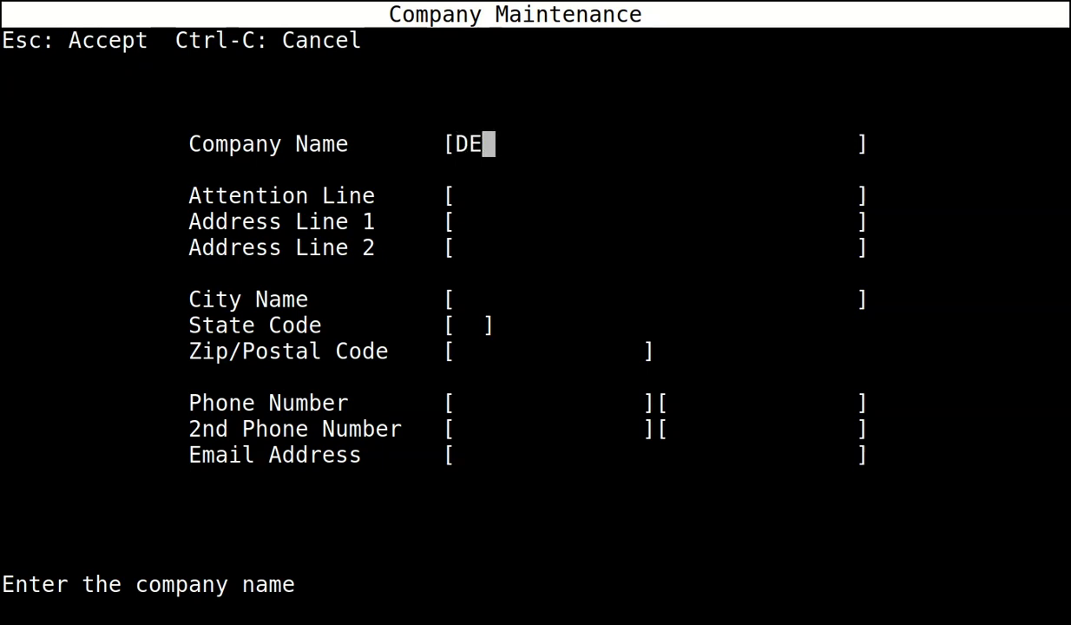
{"action": "type", "text": "MO COMPANY"}
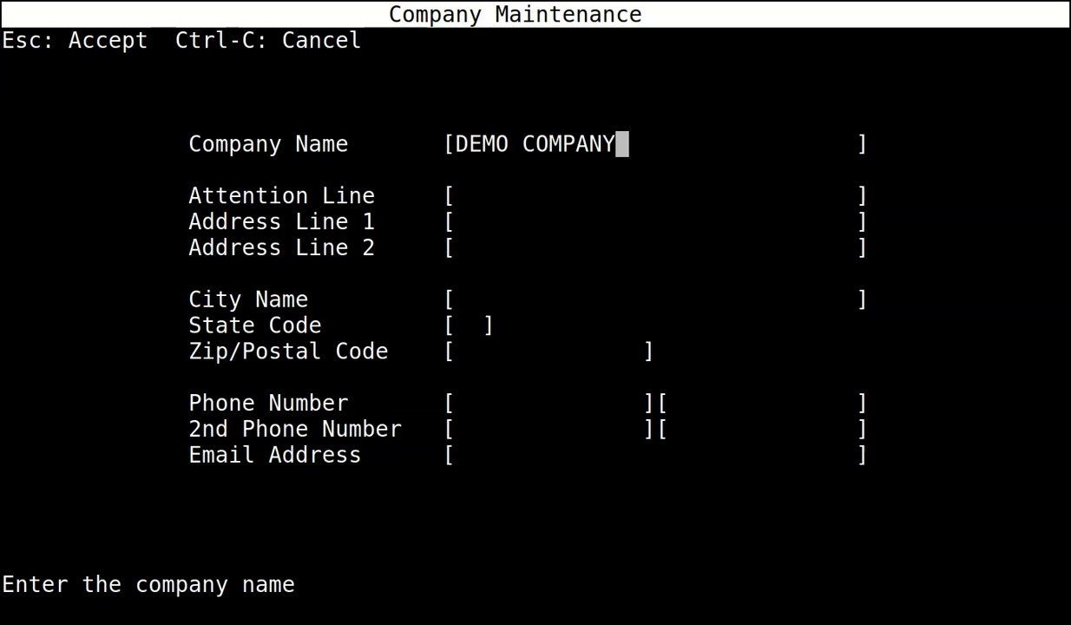
{"action": "key", "text": "Return"}
{"action": "key", "text": "Return"}
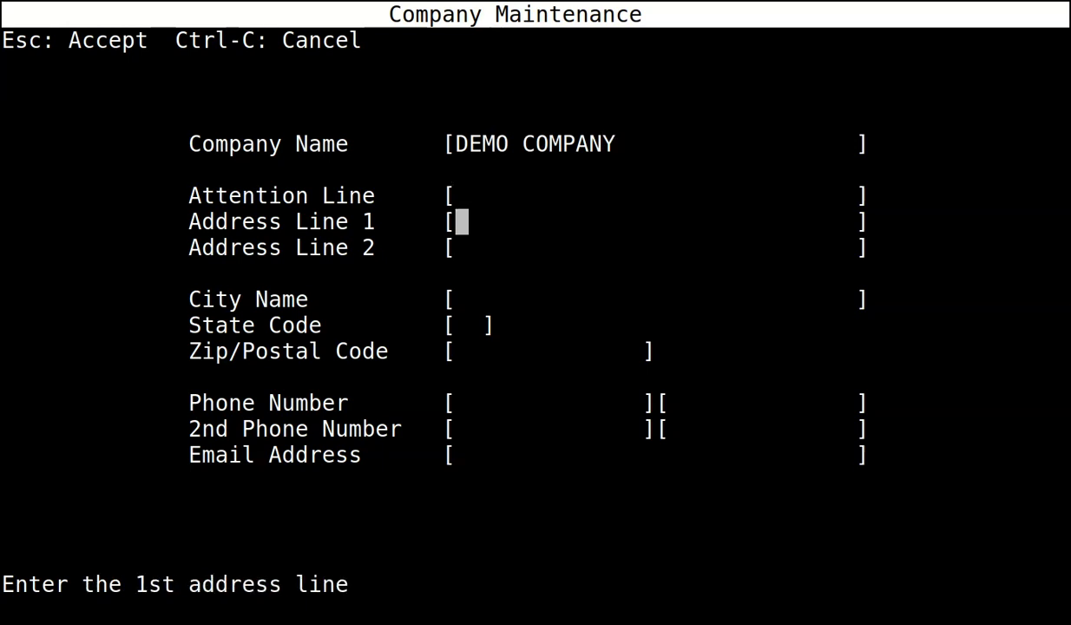
{"action": "key", "text": "Return"}
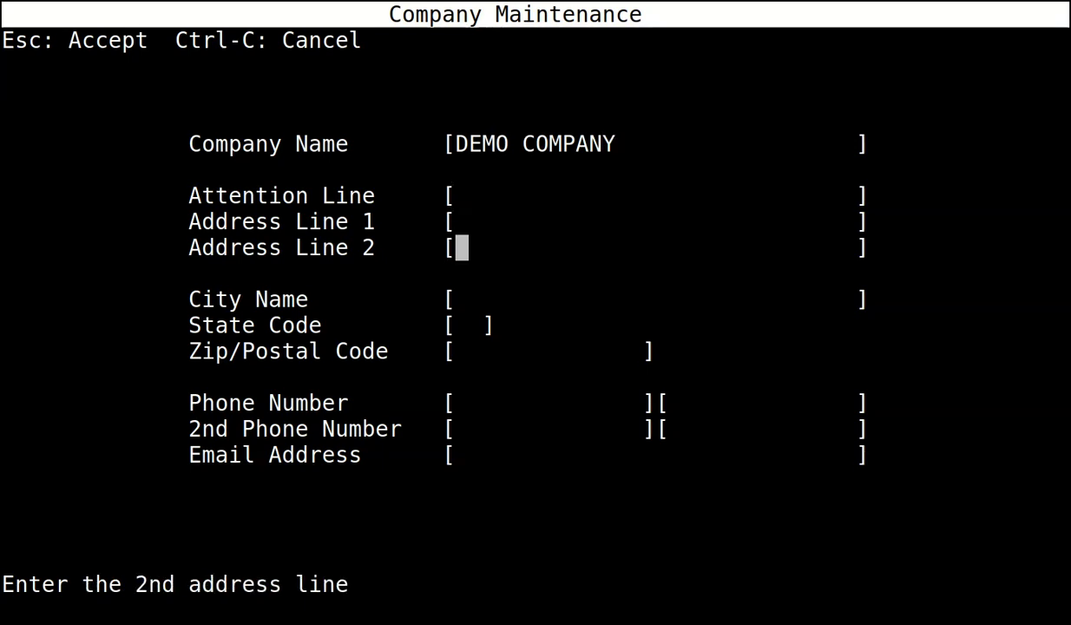
{"action": "key", "text": "Return"}
{"action": "key", "text": "Return"}
{"action": "key", "text": "Return"}
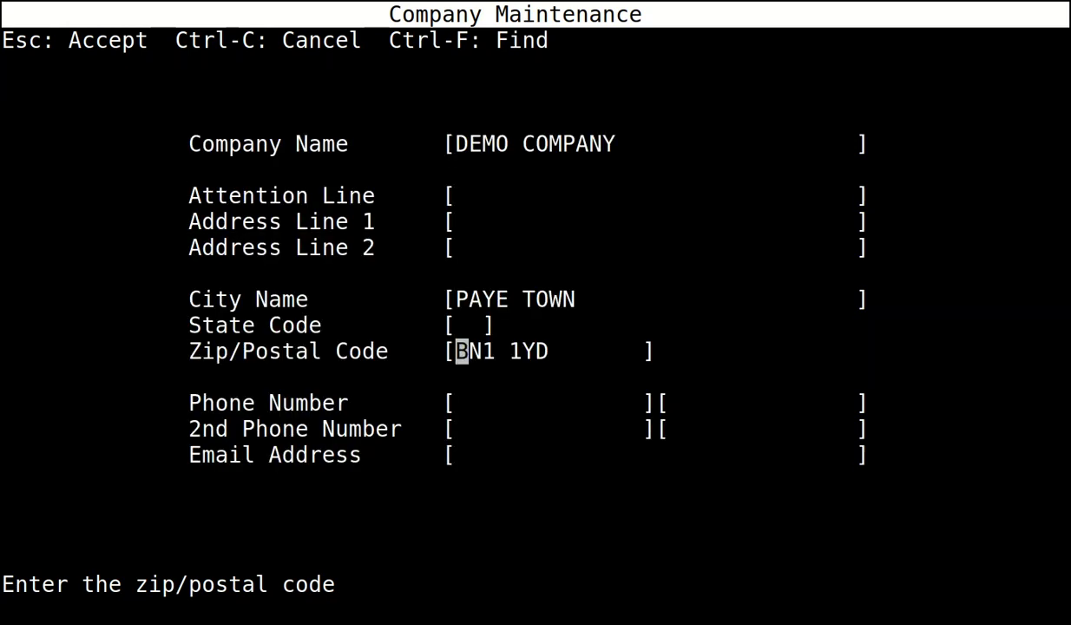
{"action": "key", "text": "Return"}
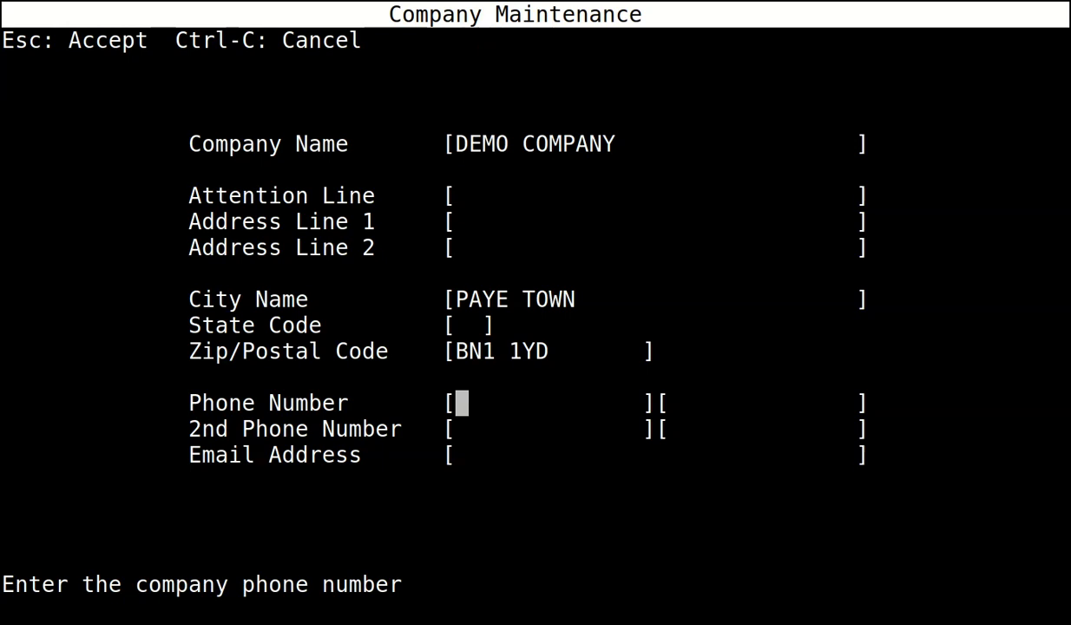
{"action": "key", "text": "Escape"}
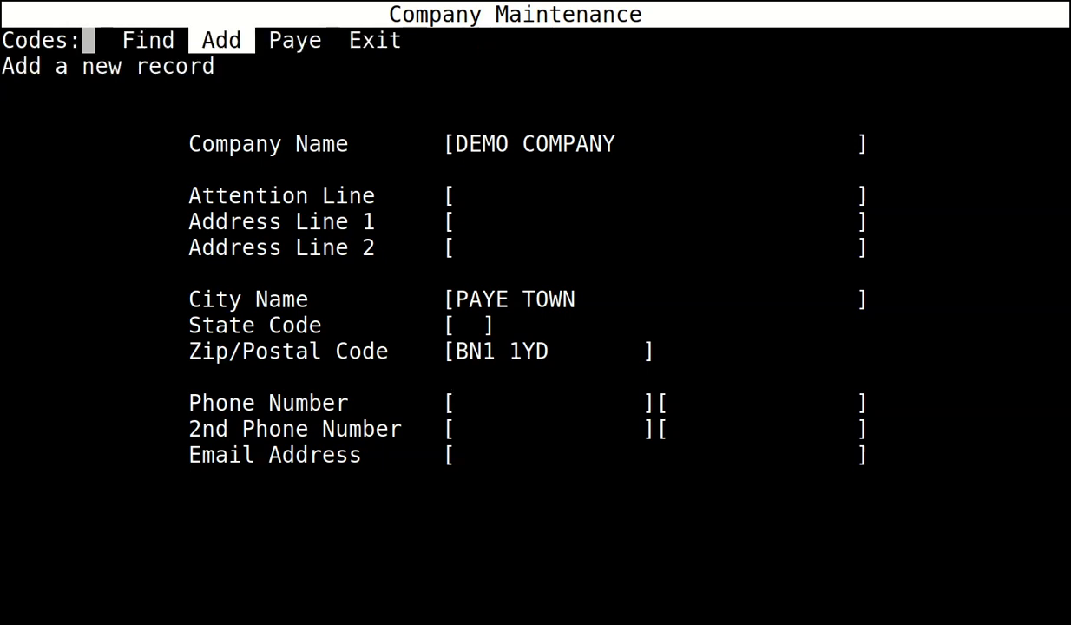
{"action": "key", "text": "Right"}
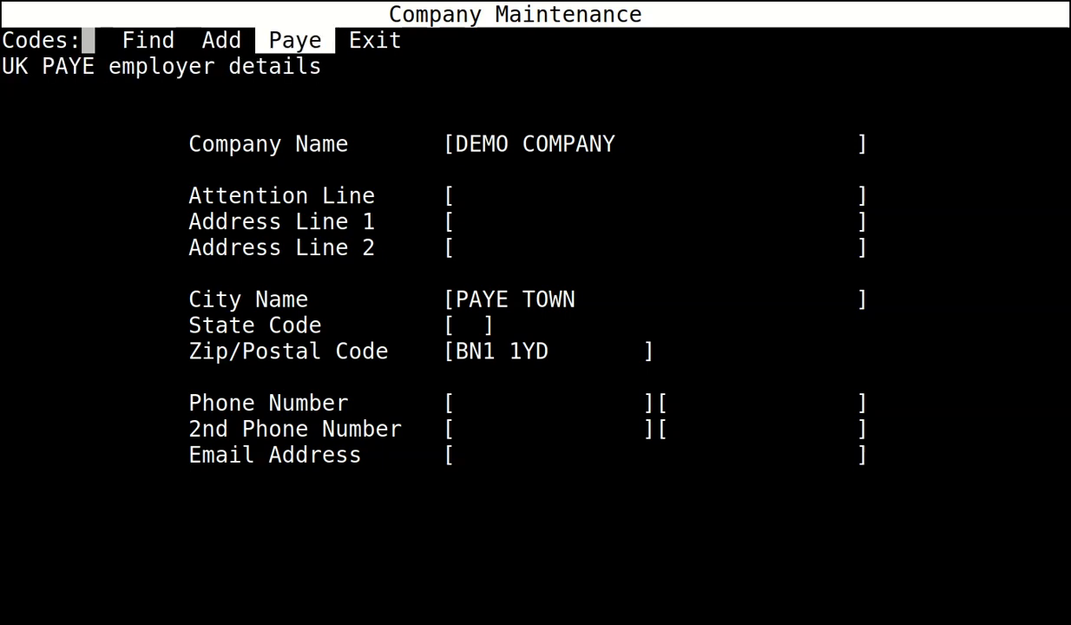
{"action": "key", "text": "Return"}
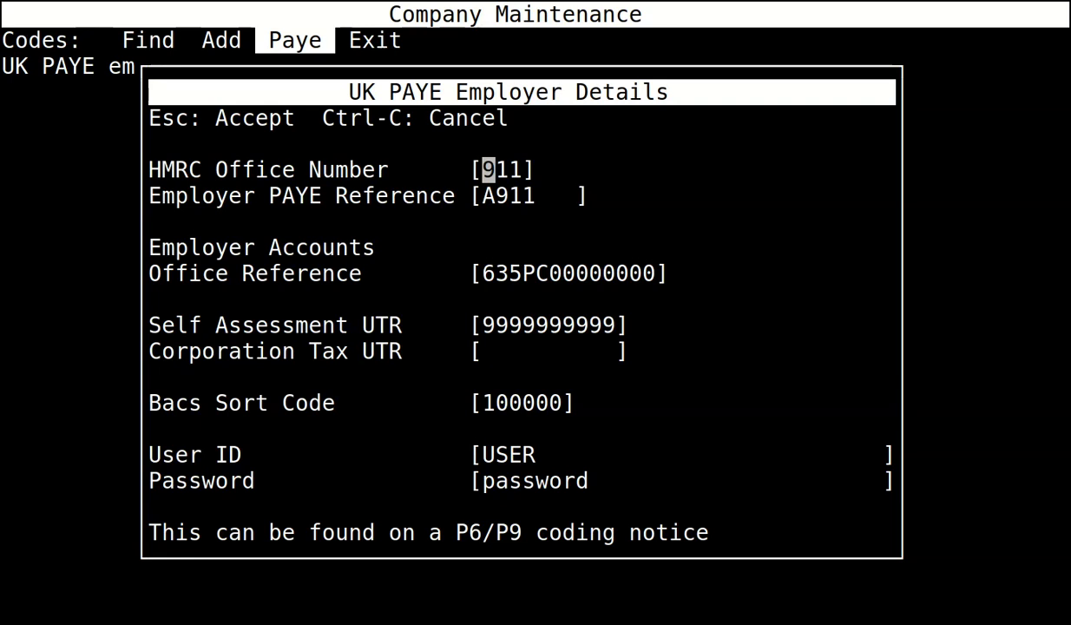
{"action": "key", "text": "Return"}
{"action": "key", "text": "Return"}
{"action": "key", "text": "Return"}
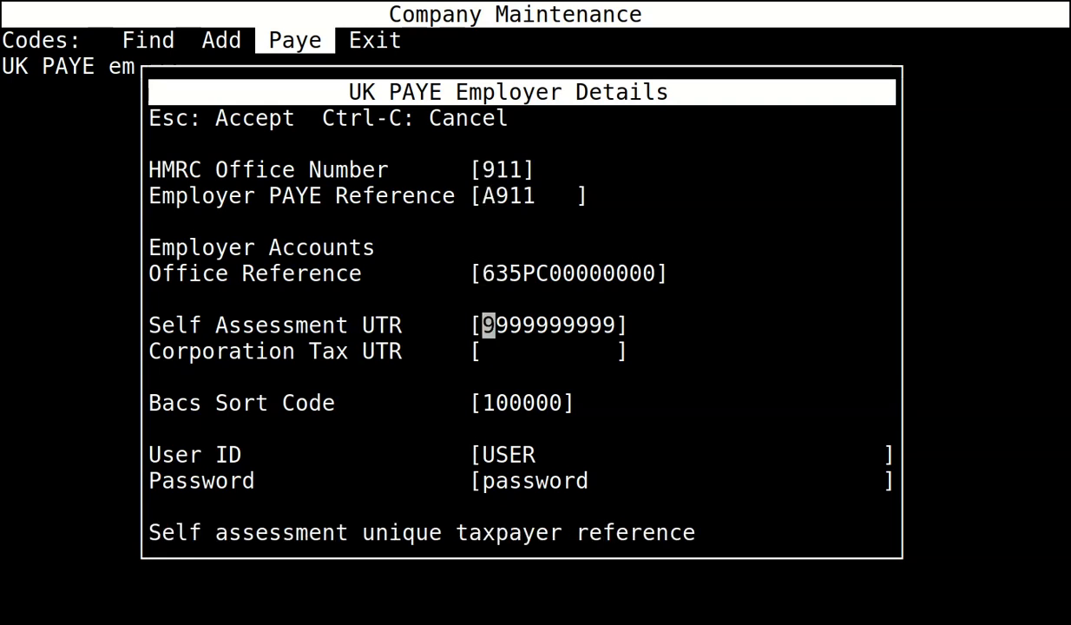
{"action": "key", "text": "Return"}
{"action": "key", "text": "Return"}
{"action": "key", "text": "Return"}
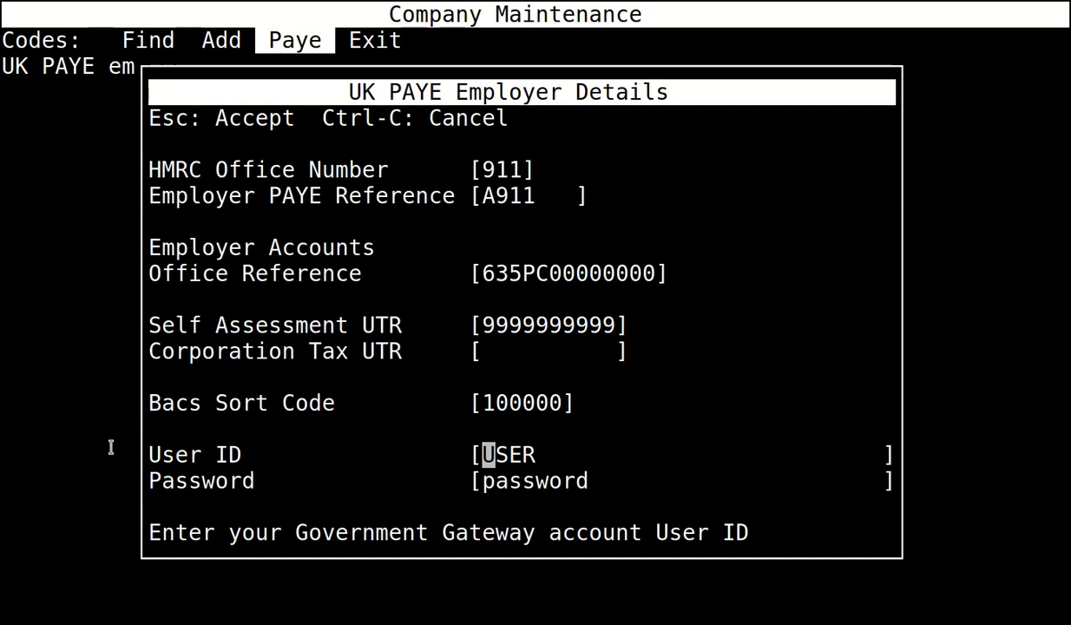
{"action": "key", "text": "Escape"}
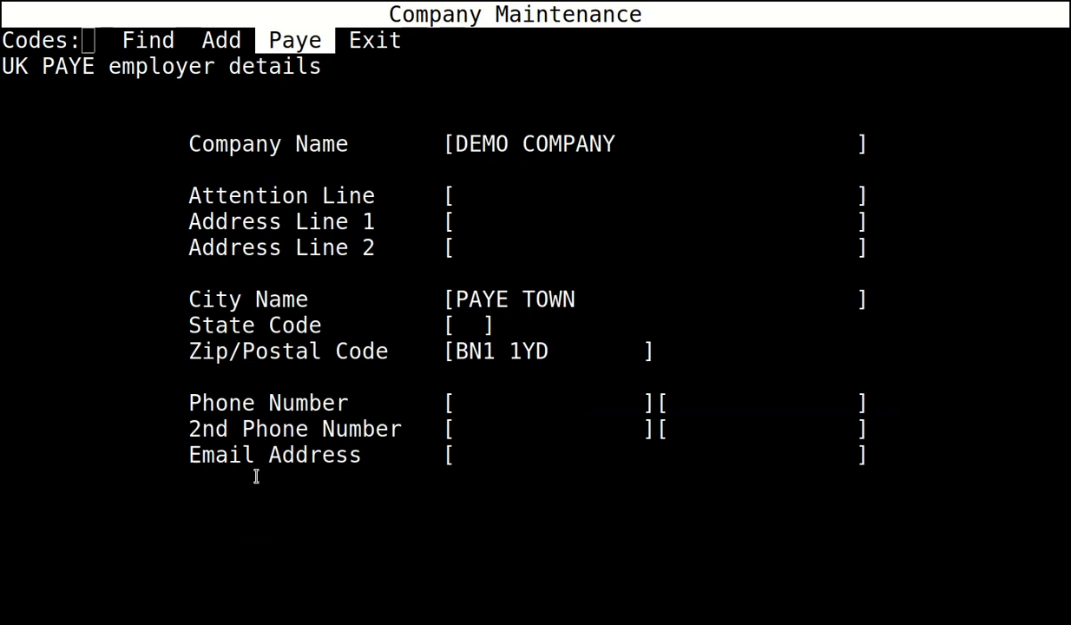
{"action": "key", "text": "Right"}
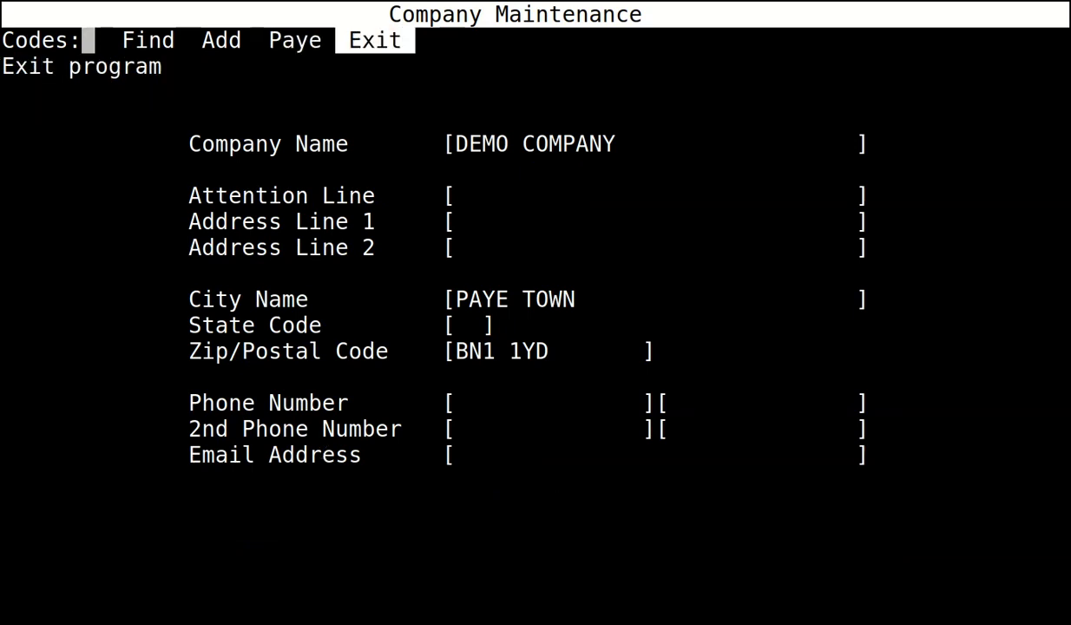
Exit company maintenance and go via the Master Menu to Payroll's Earning Maintenance.
{"action": "key", "text": "Return"}
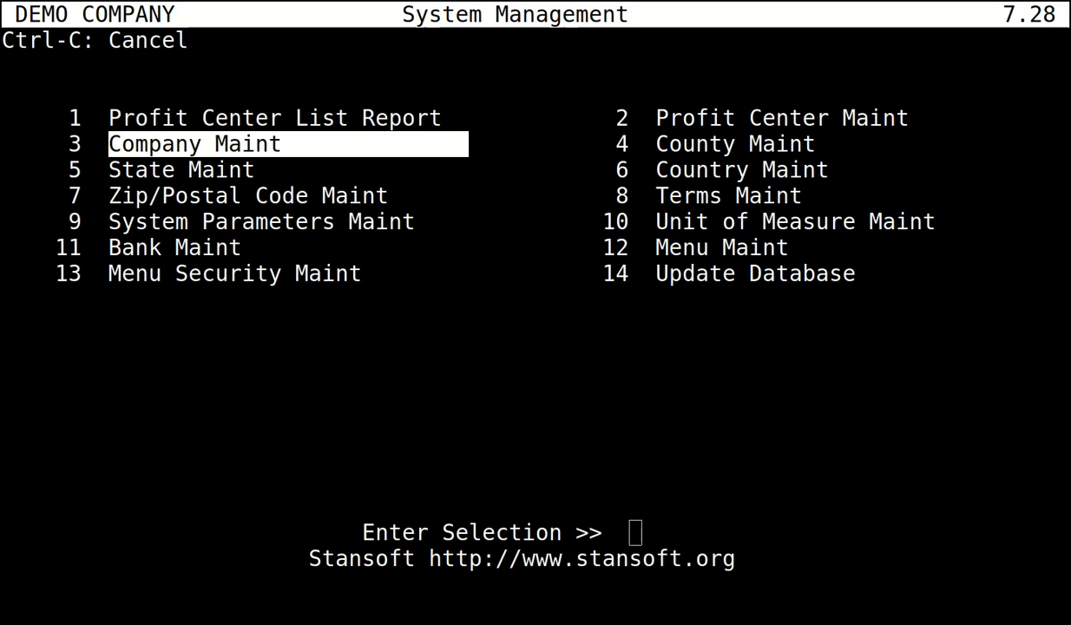
{"action": "key", "text": "ctrl+c"}
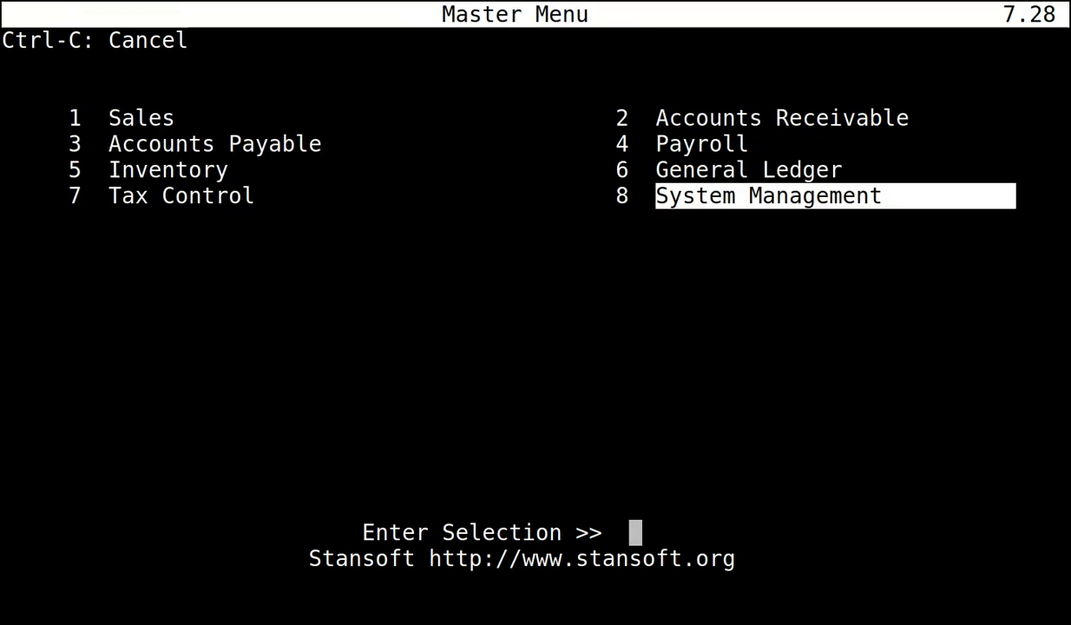
{"action": "key", "text": "Up"}
{"action": "key", "text": "Up"}
{"action": "key", "text": "Return"}
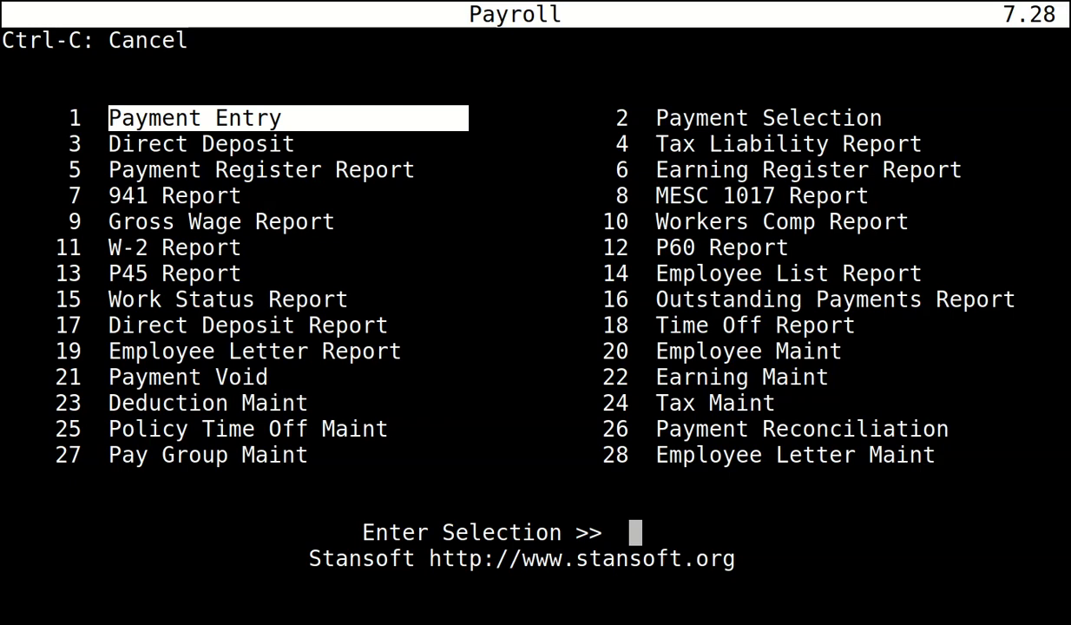
{"action": "key", "text": "Down"}
{"action": "key", "text": "Down"}
{"action": "key", "text": "Down"}
{"action": "key", "text": "Down"}
{"action": "key", "text": "Down"}
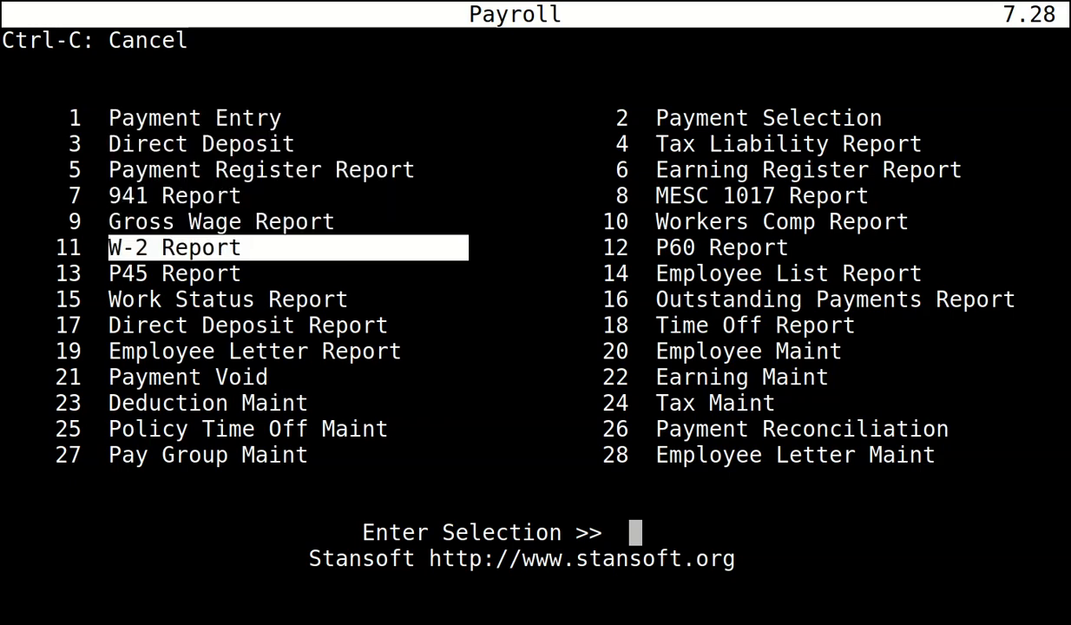
{"action": "key", "text": "Down"}
{"action": "key", "text": "Down"}
{"action": "key", "text": "Down"}
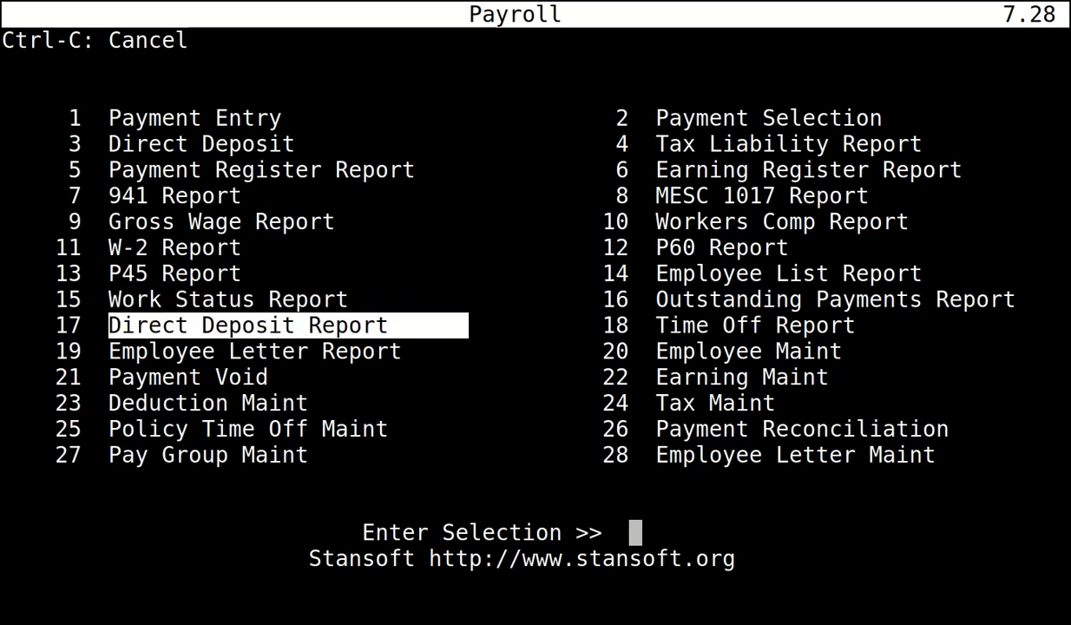
{"action": "key", "text": "Down"}
{"action": "key", "text": "Right"}
{"action": "key", "text": "Down"}
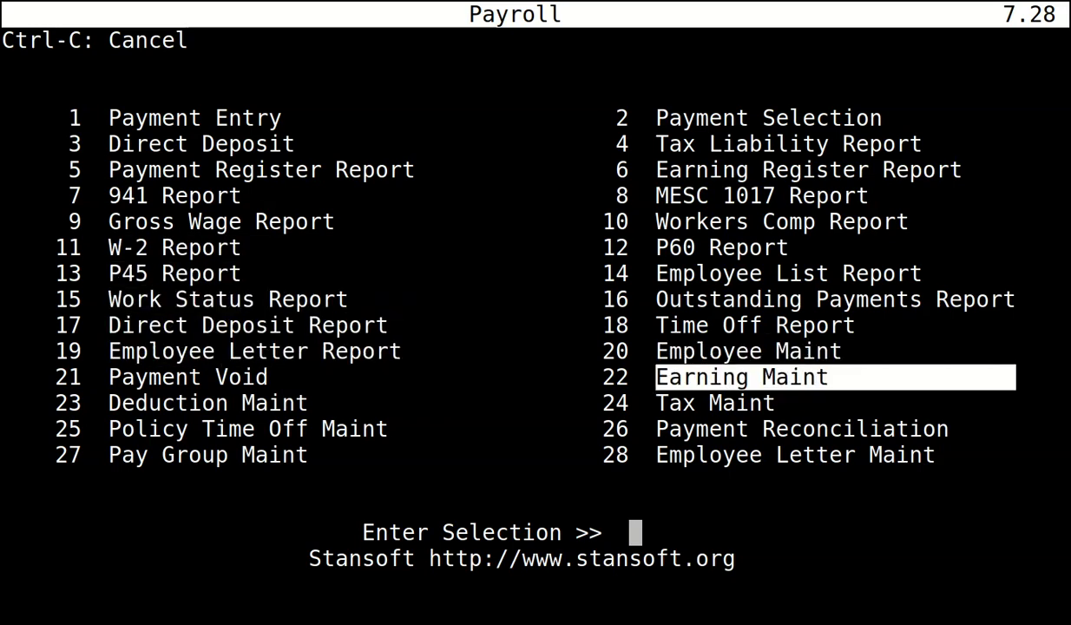
{"action": "key", "text": "Return"}
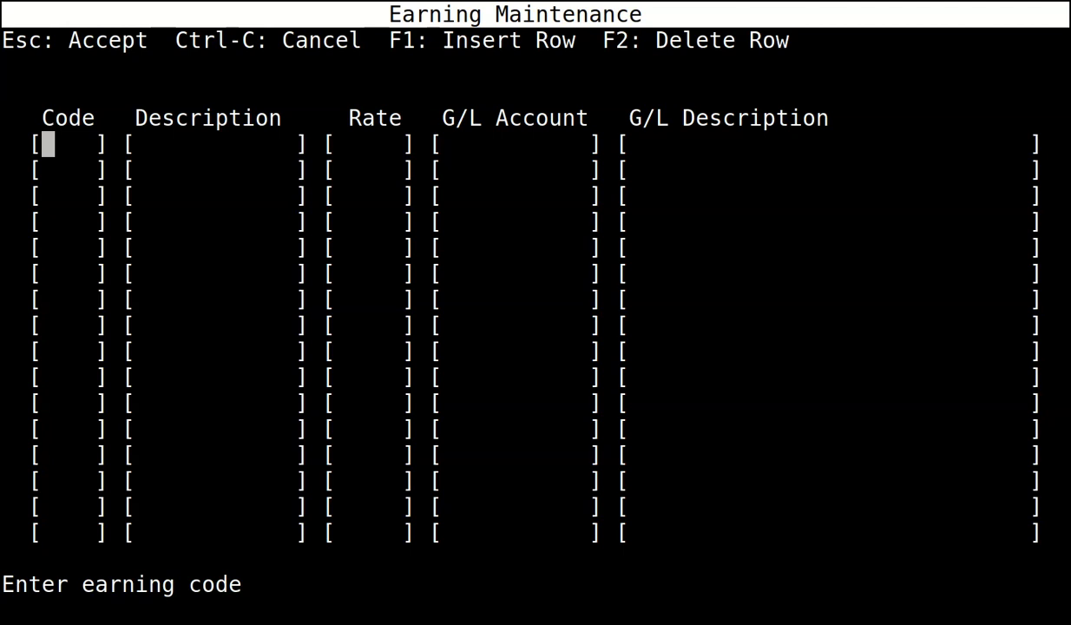
Fill row 1 of Earning Maintenance: code 01, description Regular, rate 1, account 7102.
{"action": "type", "text": "01"}
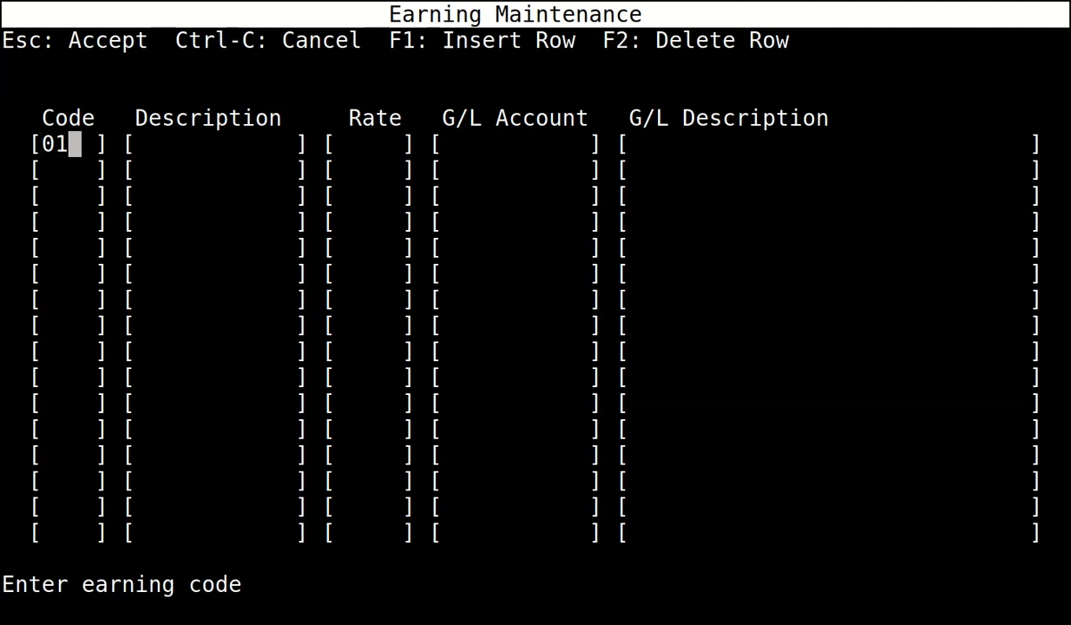
{"action": "key", "text": "Return"}
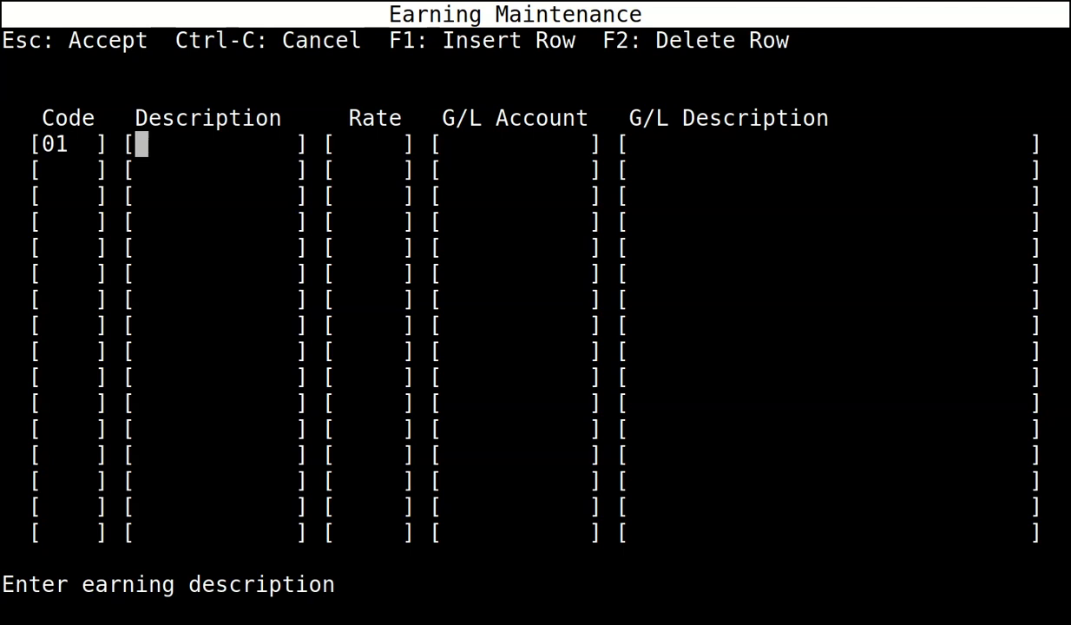
{"action": "type", "text": "r"}
{"action": "key", "text": "BackSpace"}
{"action": "type", "text": "Reg"}
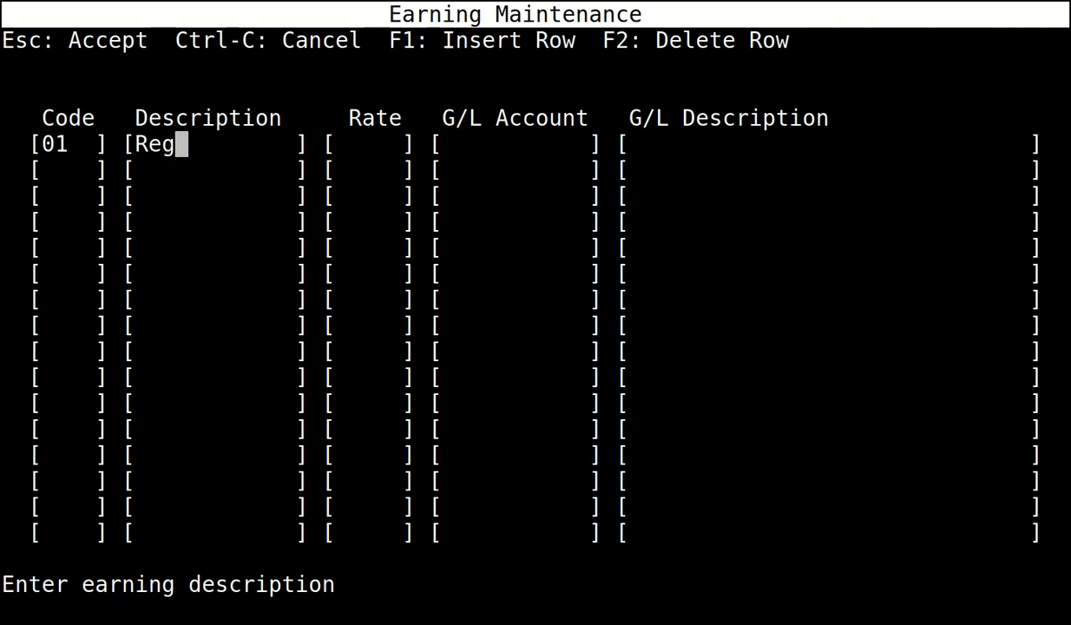
{"action": "type", "text": "ular"}
{"action": "key", "text": "Return"}
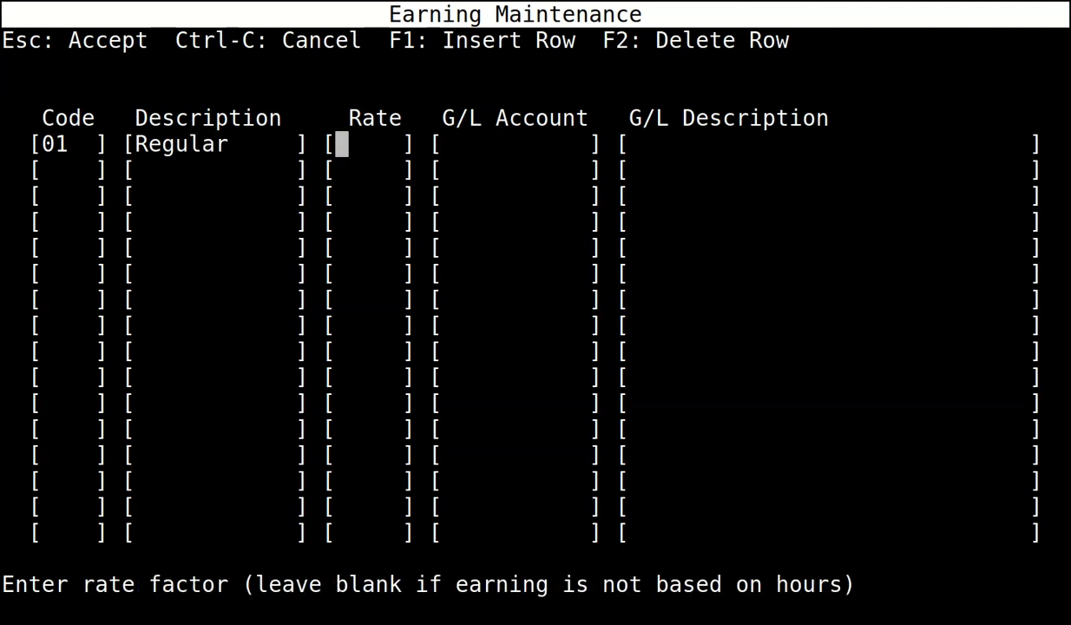
{"action": "type", "text": "1"}
{"action": "key", "text": "Return"}
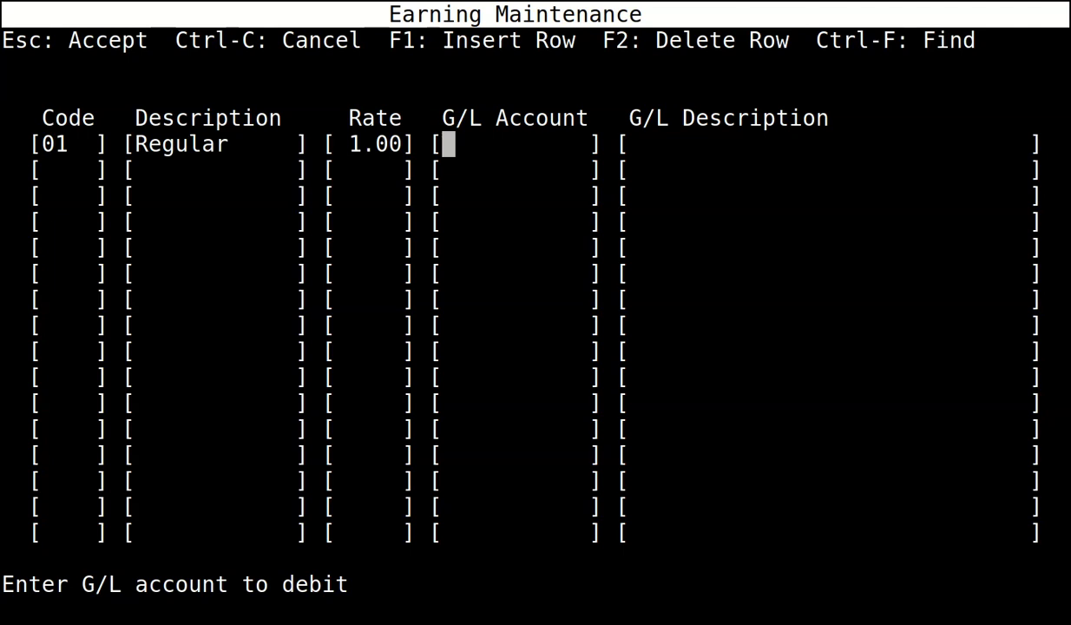
{"action": "type", "text": "7102"}
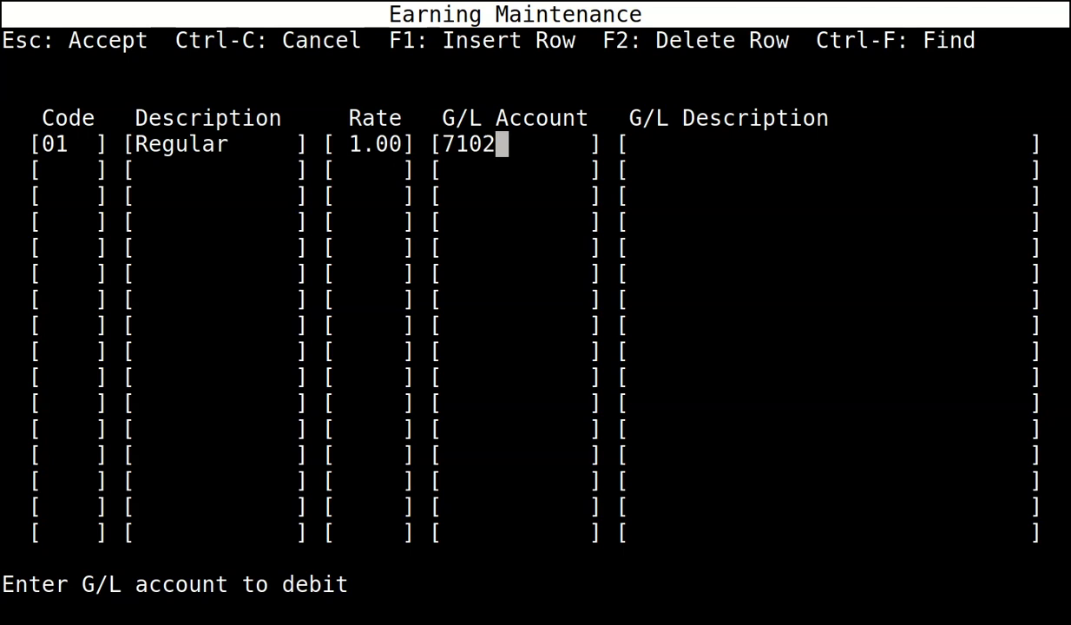
{"action": "key", "text": "Return"}
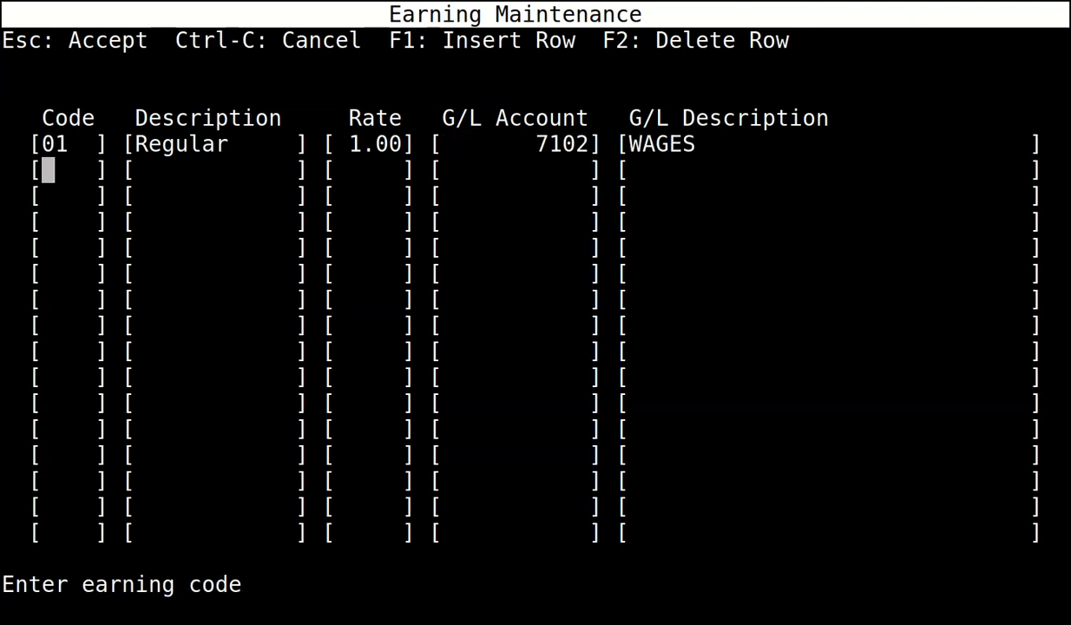
Add earning code SMP Maternity with rate 1.00 and G/L account 7102.
{"action": "type", "text": "SMP"}
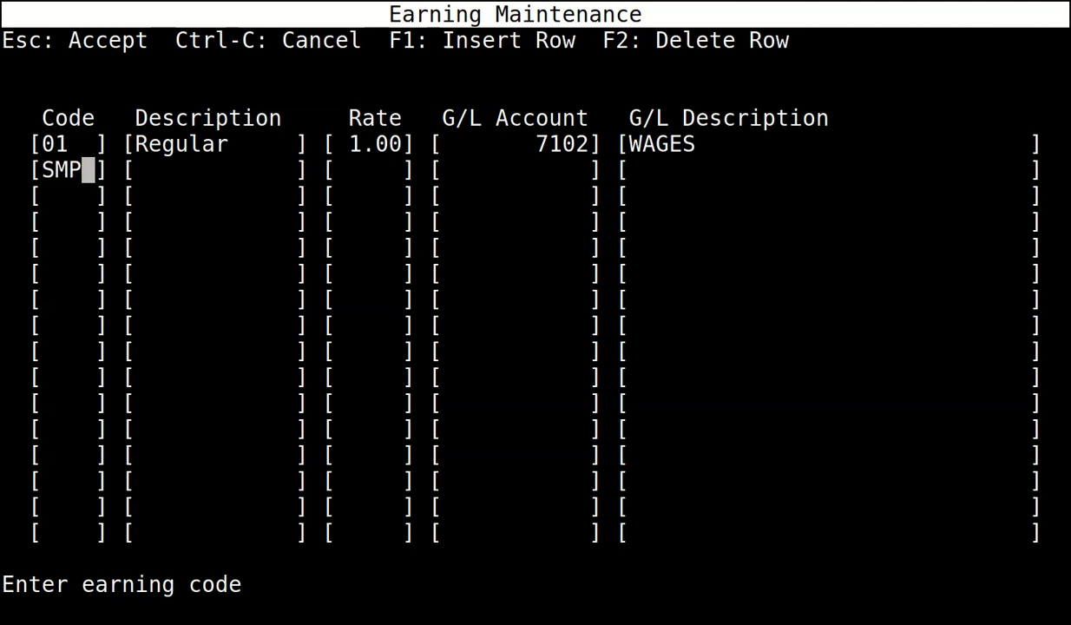
{"action": "key", "text": "Return"}
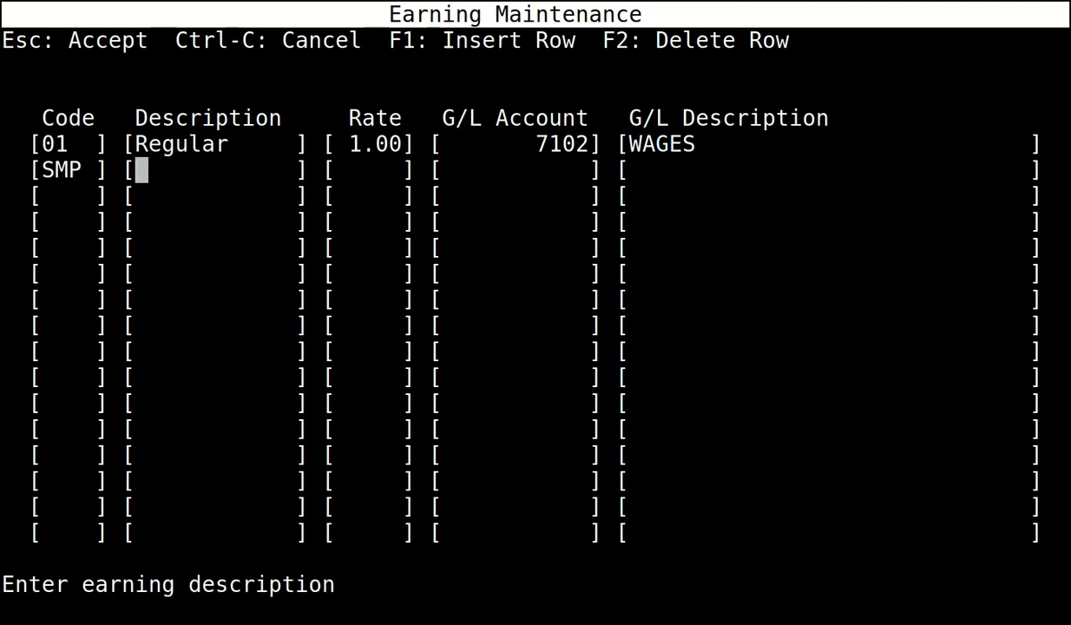
{"action": "type", "text": "MA"}
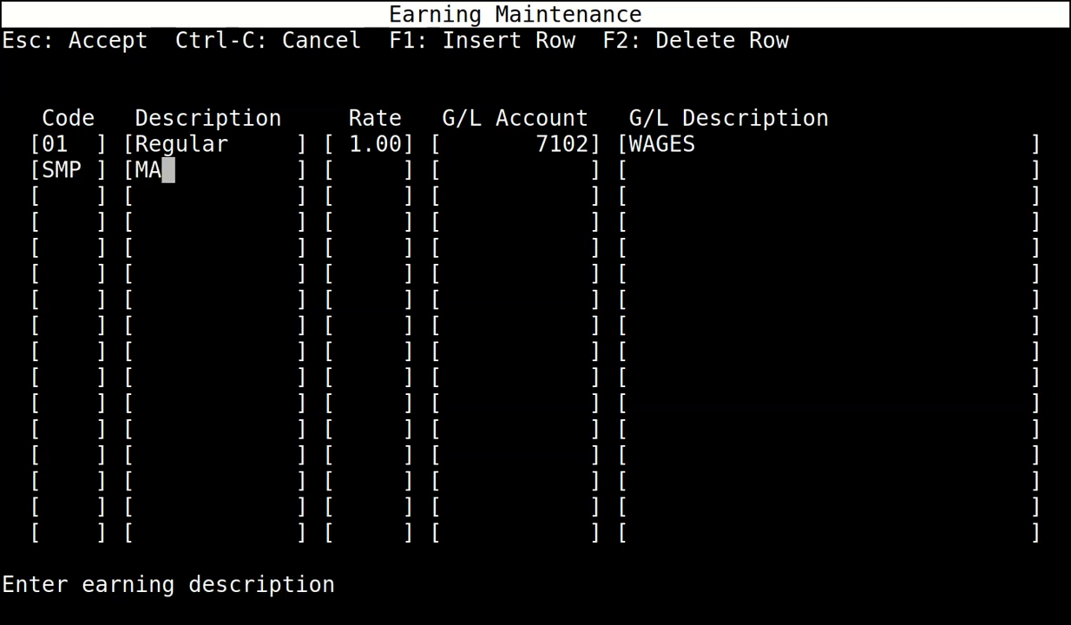
{"action": "key", "text": "BackSpace"}
{"action": "type", "text": "ater"}
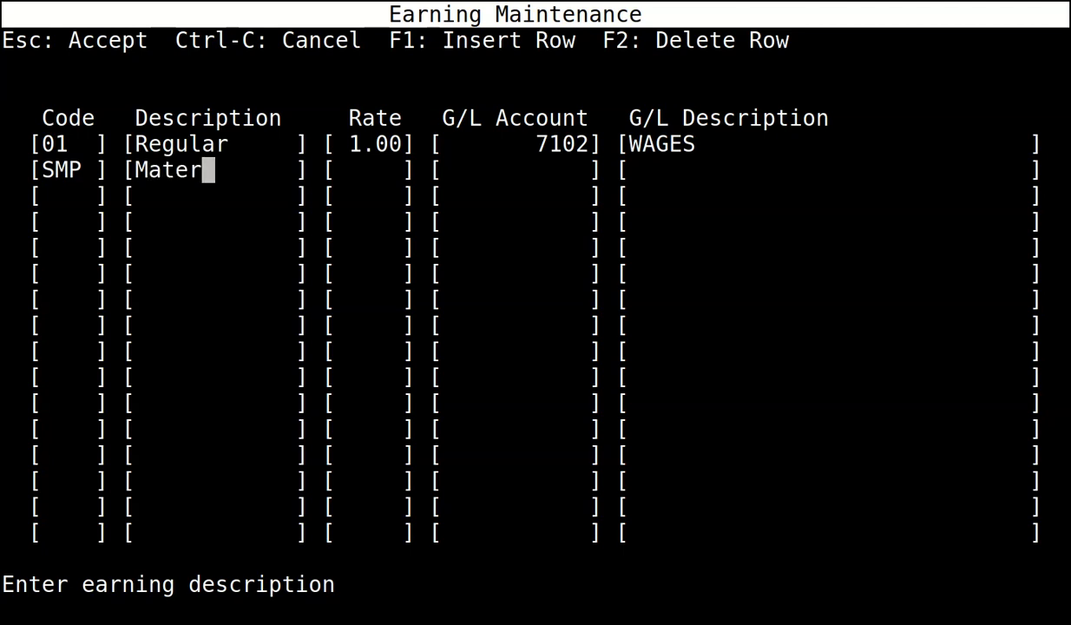
{"action": "type", "text": "nity"}
{"action": "key", "text": "Return"}
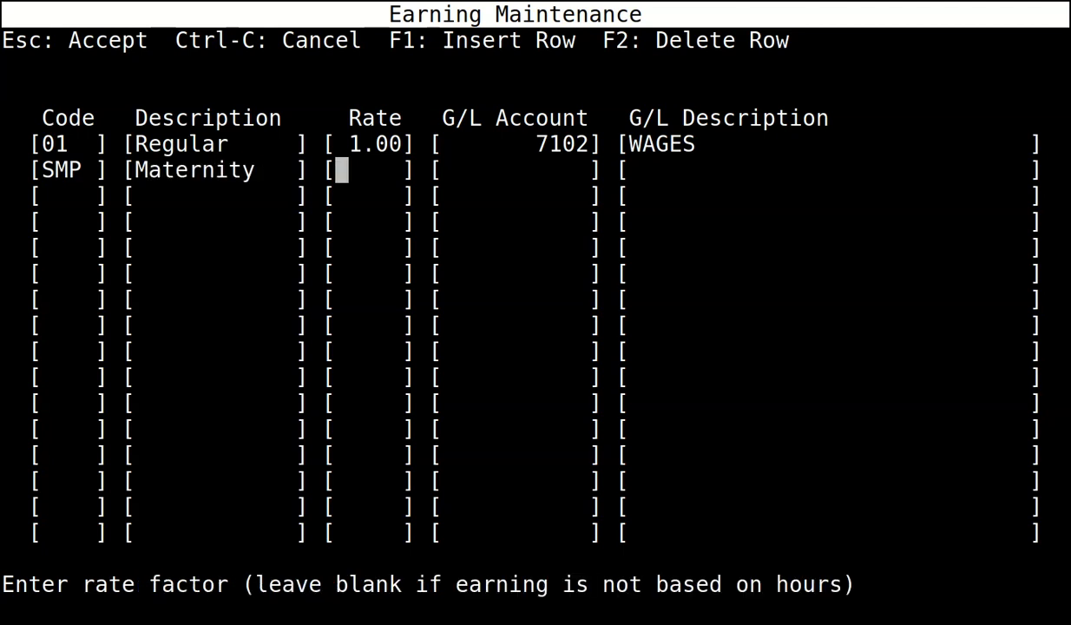
{"action": "type", "text": "1"}
{"action": "key", "text": "Return"}
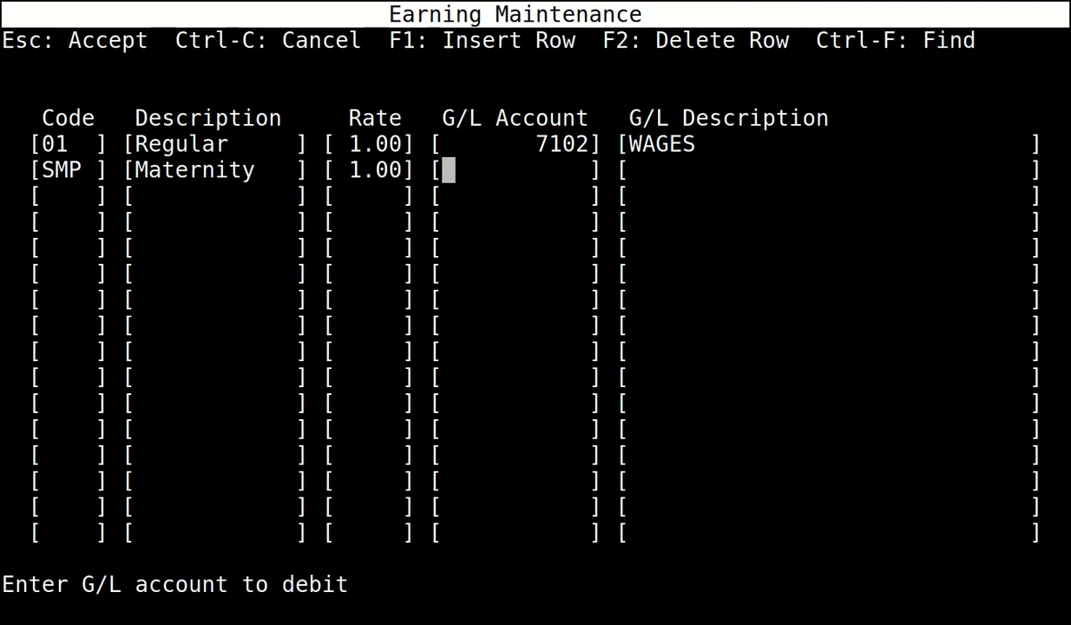
{"action": "type", "text": "7102"}
{"action": "key", "text": "Return"}
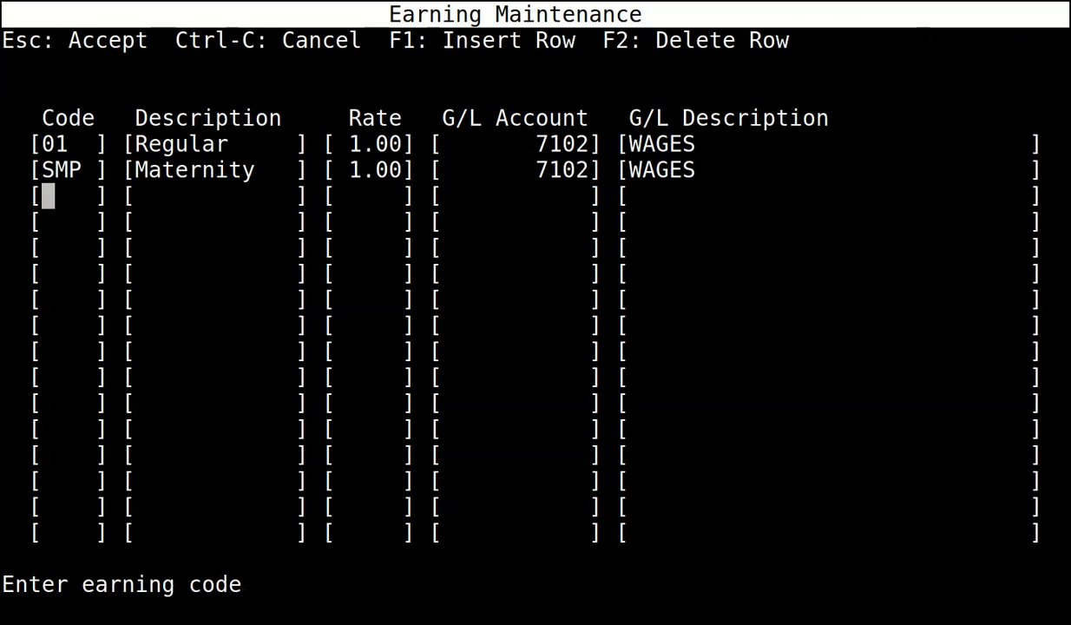
Add earning code SHPP Sh Parental with rate 1.00 and account 7102, then save the codes.
{"action": "type", "text": "SHPP"}
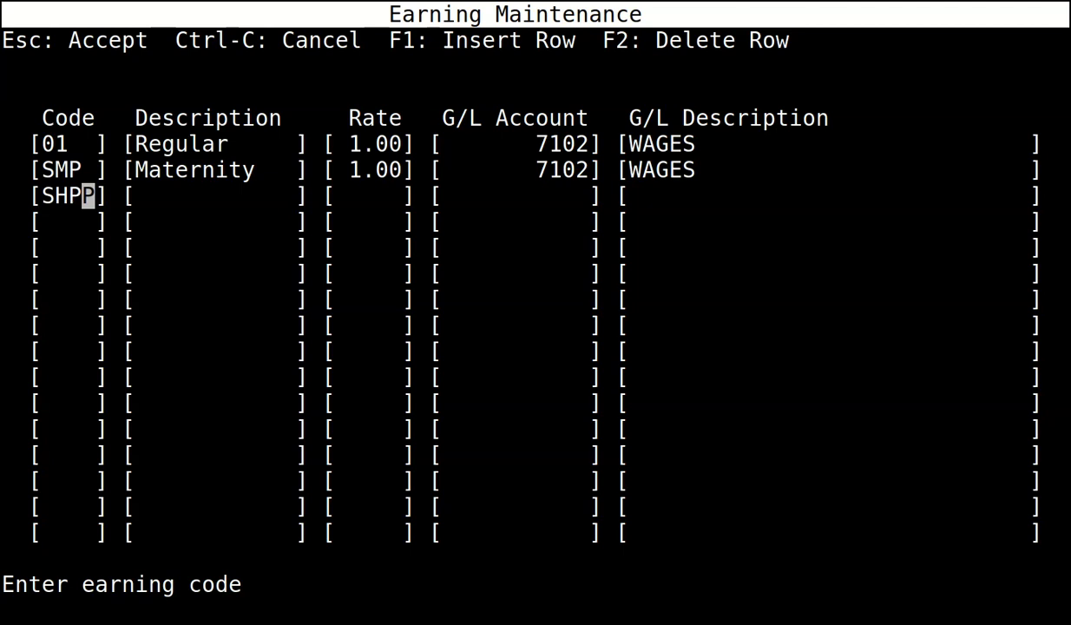
{"action": "key", "text": "Return"}
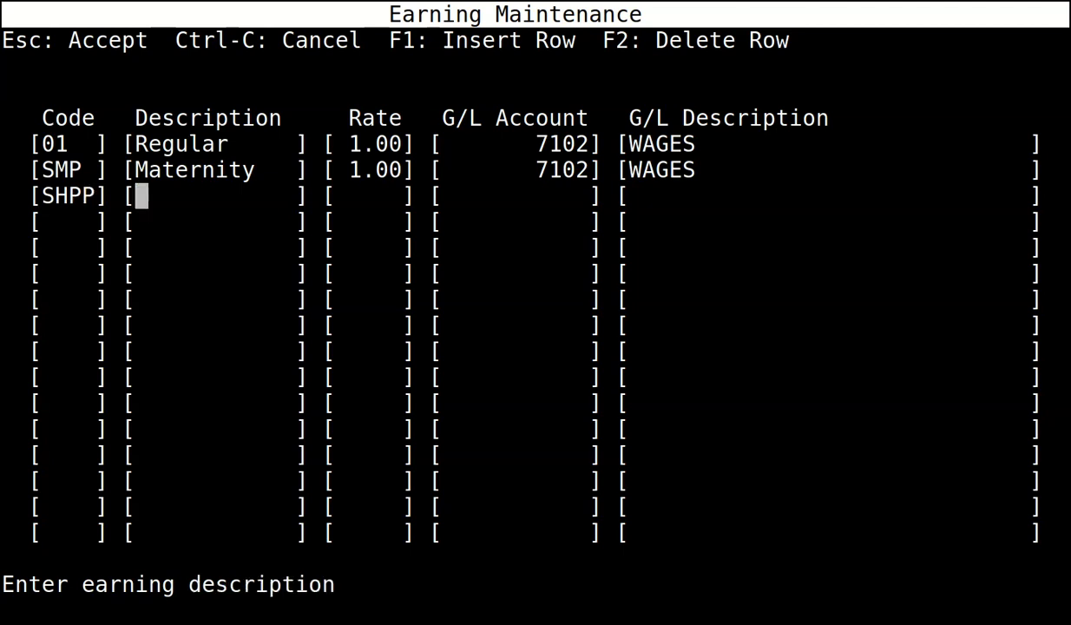
{"action": "type", "text": "Sh P"}
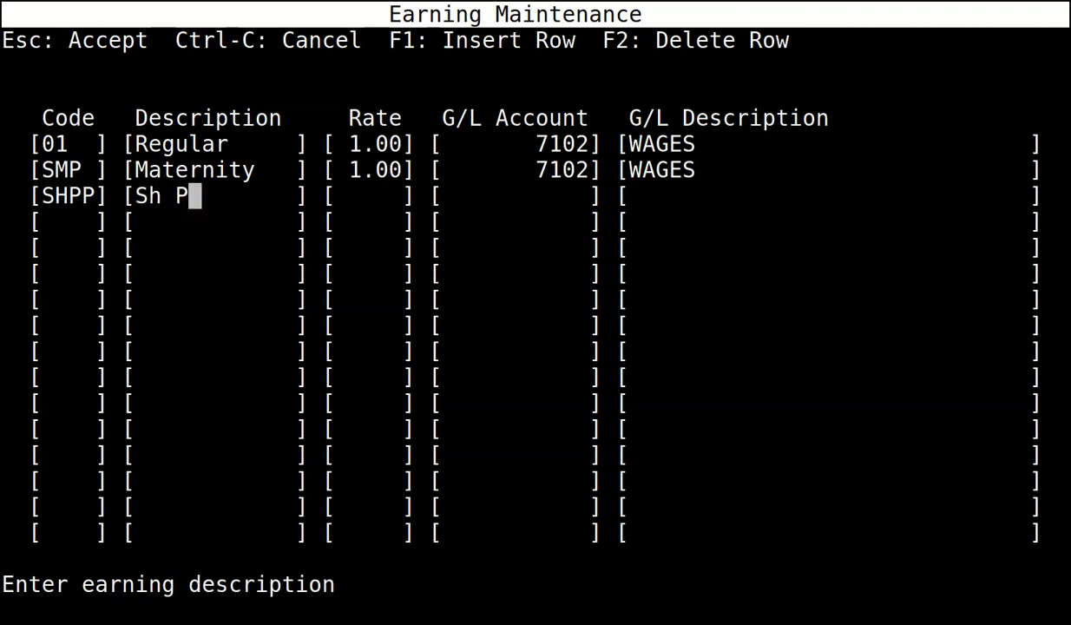
{"action": "type", "text": "arental"}
{"action": "key", "text": "Return"}
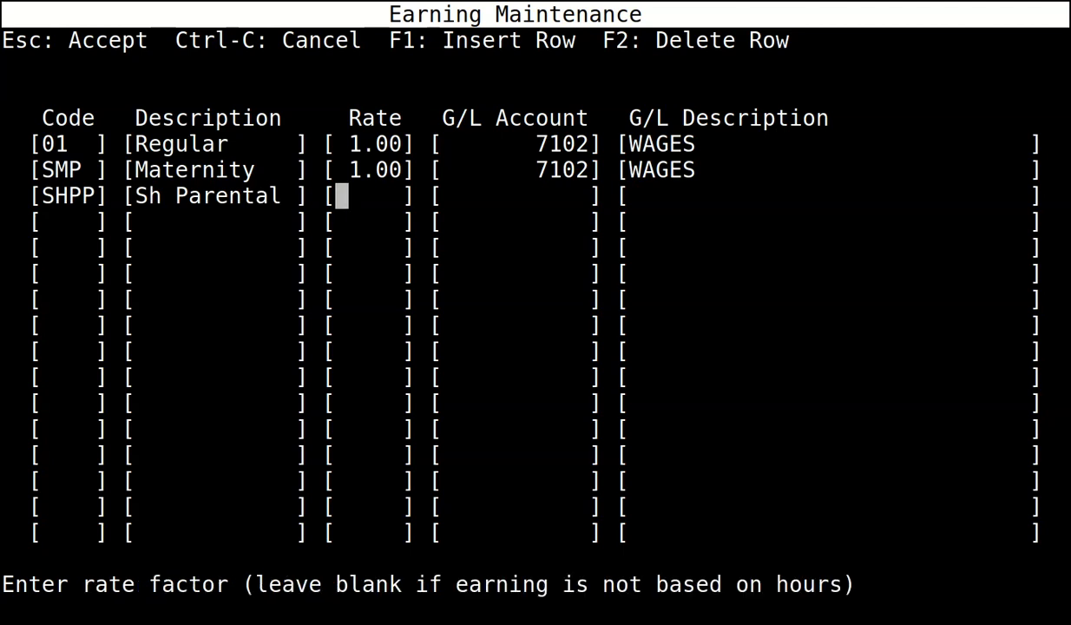
{"action": "type", "text": "1"}
{"action": "key", "text": "Return"}
{"action": "type", "text": "7102"}
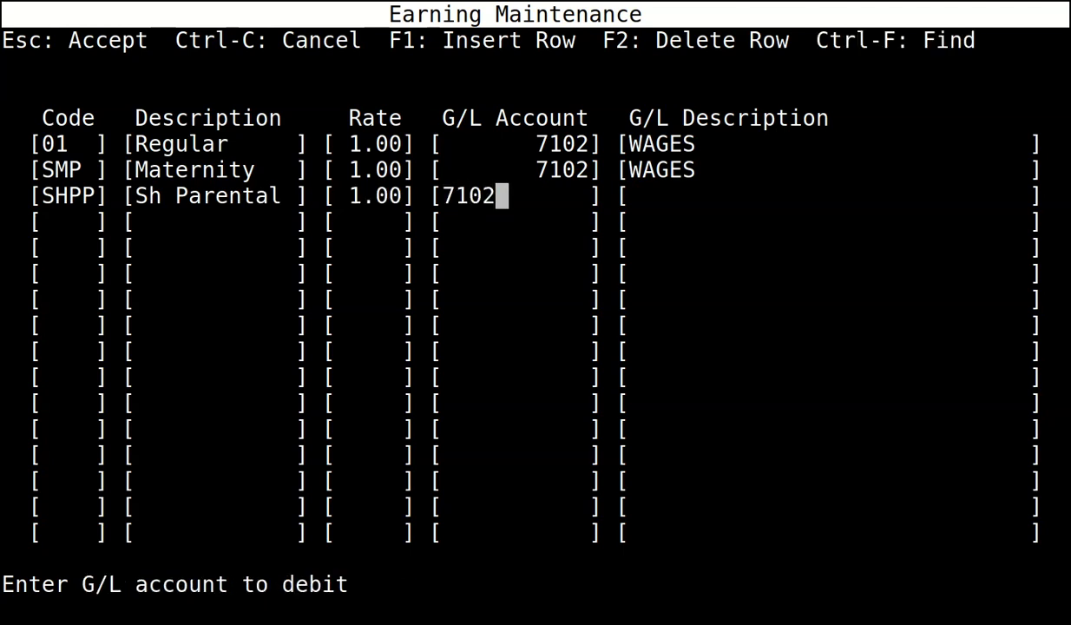
{"action": "key", "text": "Return"}
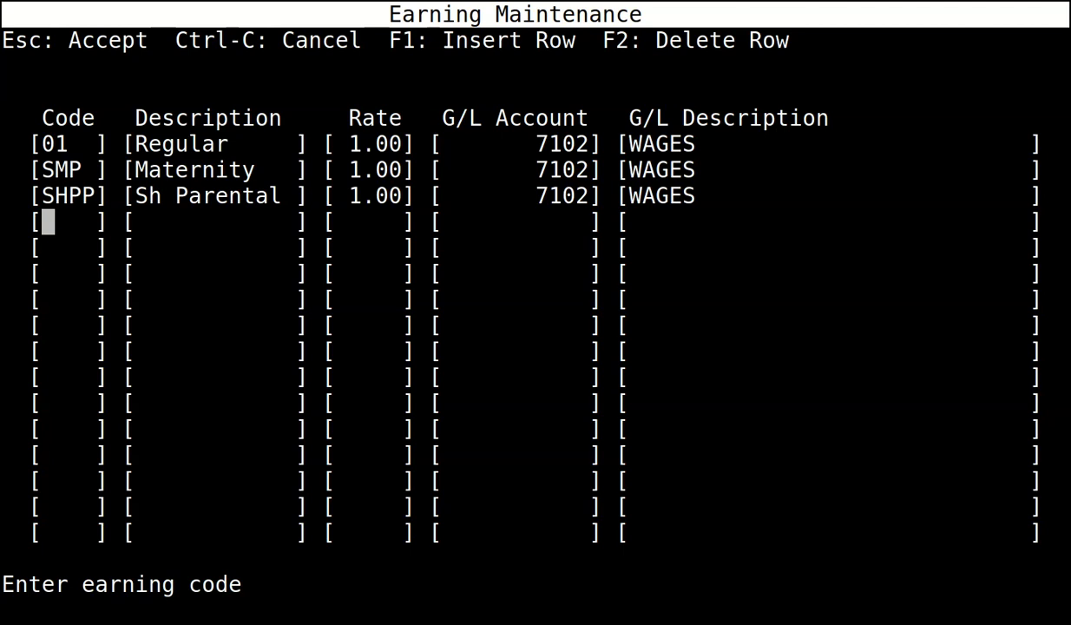
{"action": "key", "text": "Escape"}
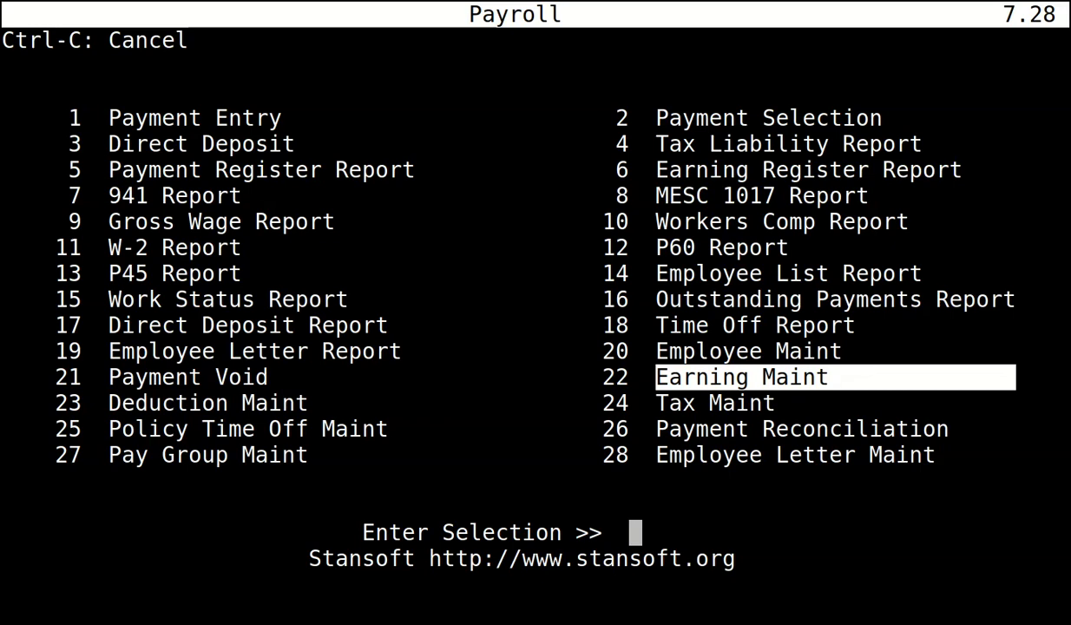
Open Deduction Maintenance, confirm no deduction codes exist, and close it.
{"action": "key", "text": "Left"}
{"action": "key", "text": "Down"}
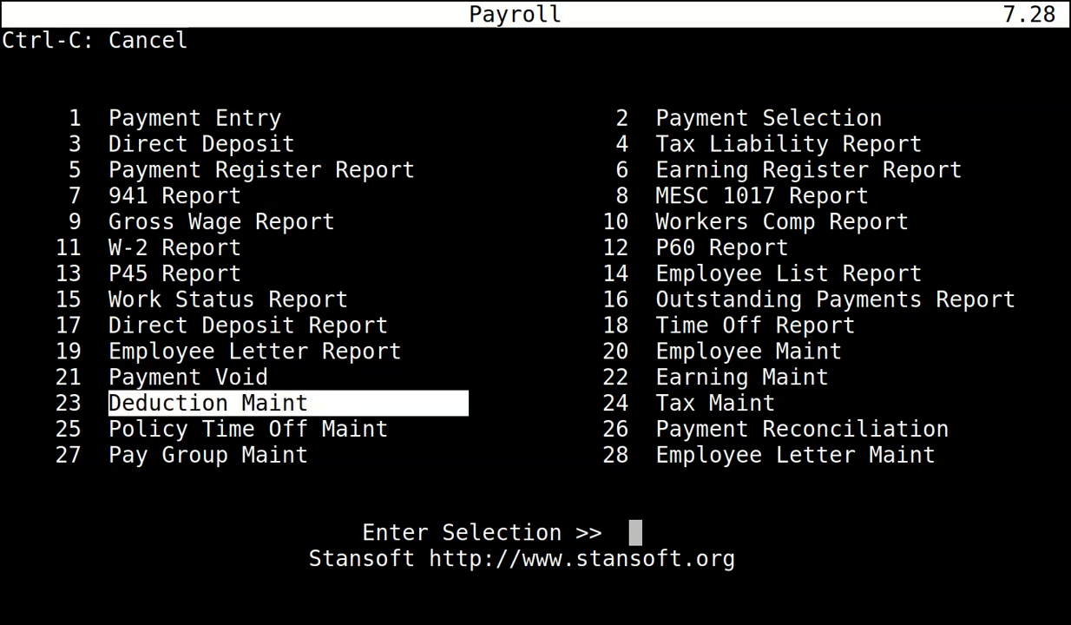
{"action": "key", "text": "Return"}
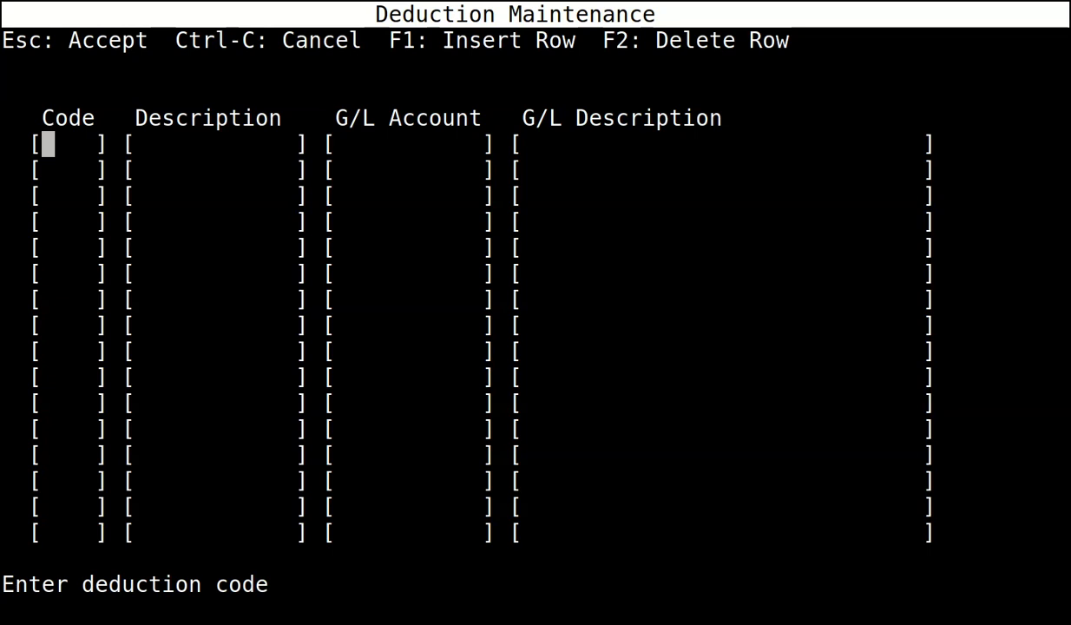
{"action": "key", "text": "Escape"}
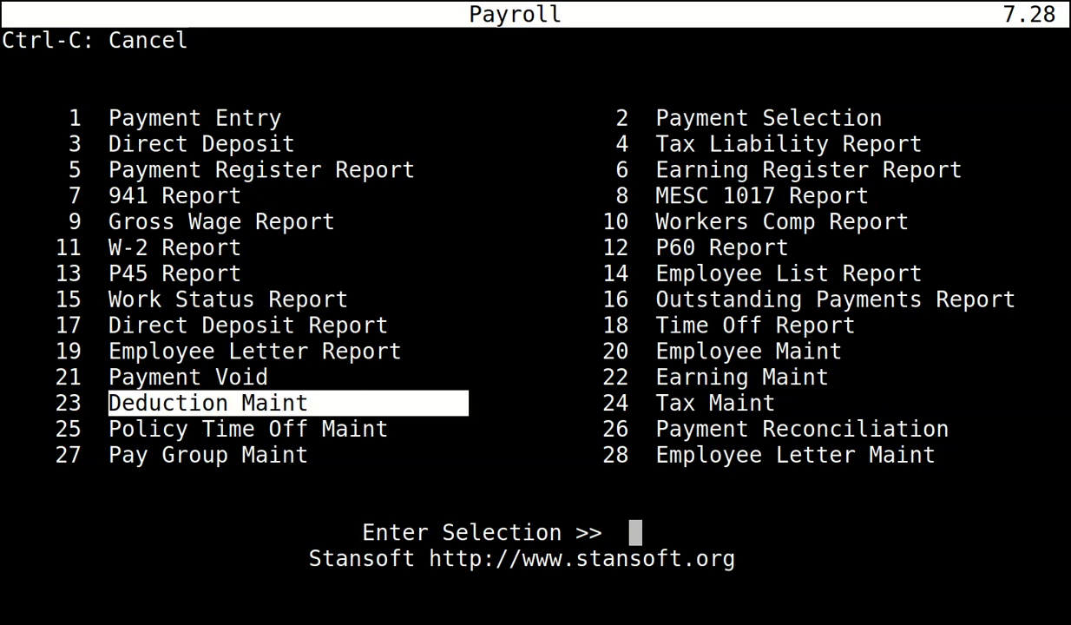
Bring up Tax Maintenance from the Payroll menu.
{"action": "key", "text": "Right"}
{"action": "key", "text": "Down"}
{"action": "key", "text": "Up"}
{"action": "key", "text": "Return"}
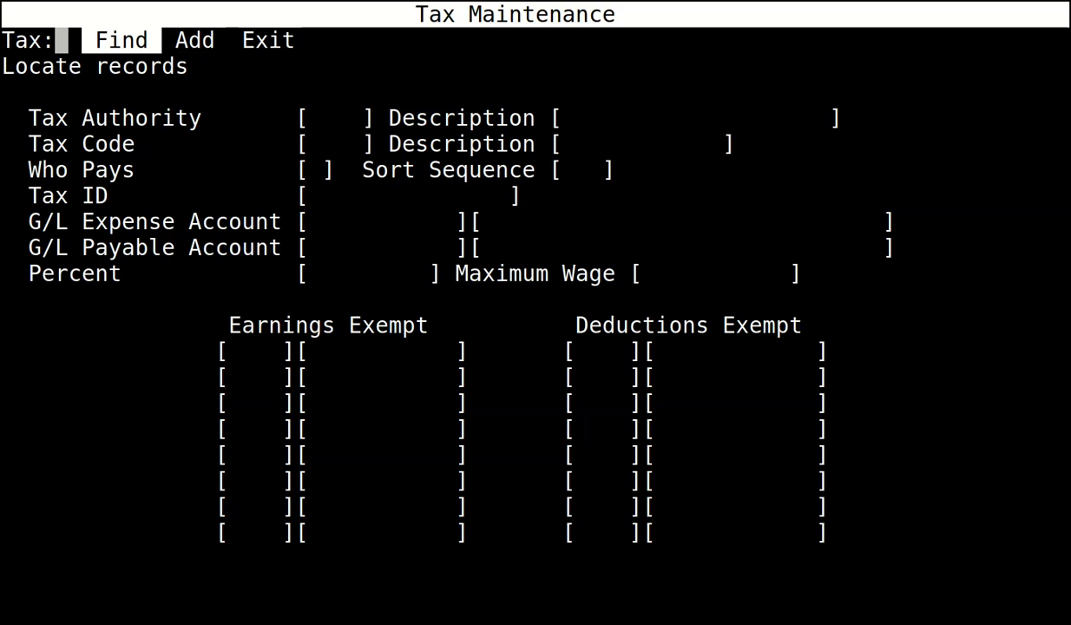
Search the tax records for HMRC to bring up the Employee NI code.
{"action": "key", "text": "Return"}
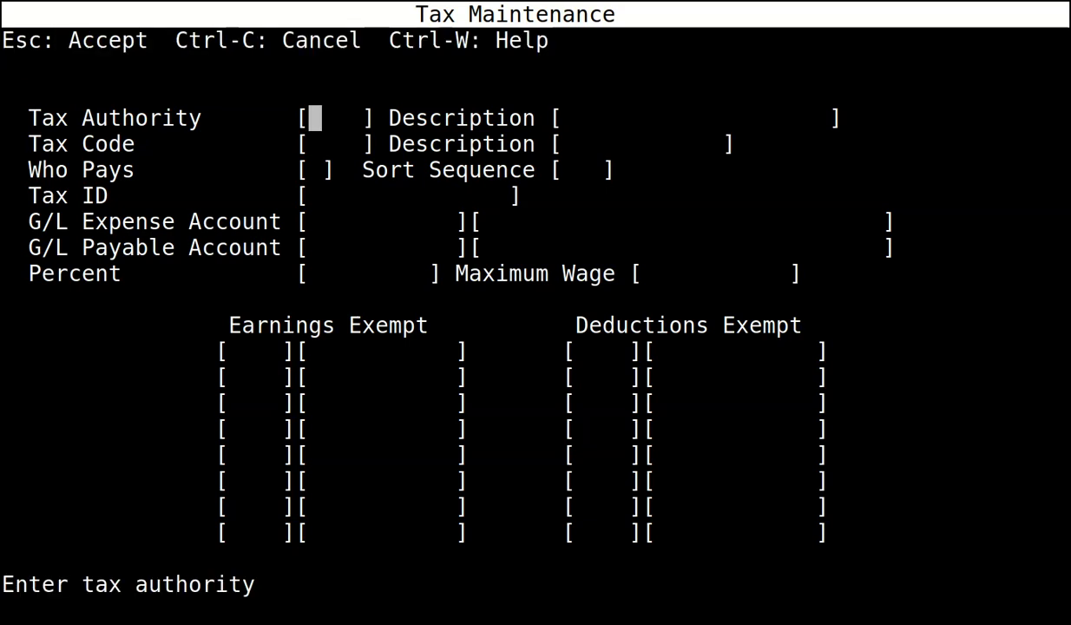
{"action": "type", "text": "HMRC"}
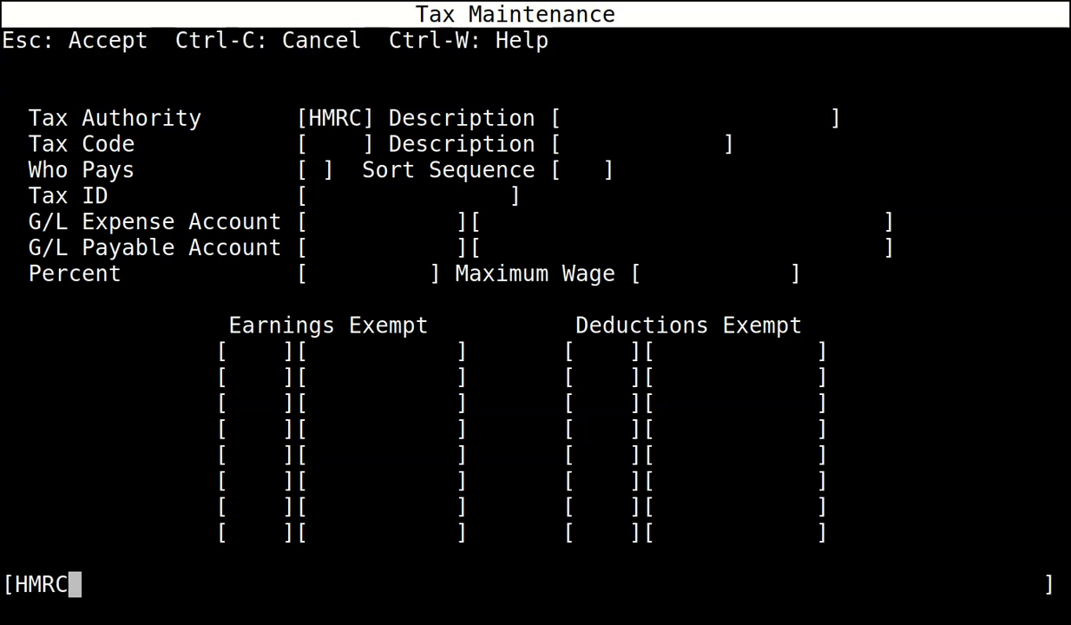
{"action": "key", "text": "Escape"}
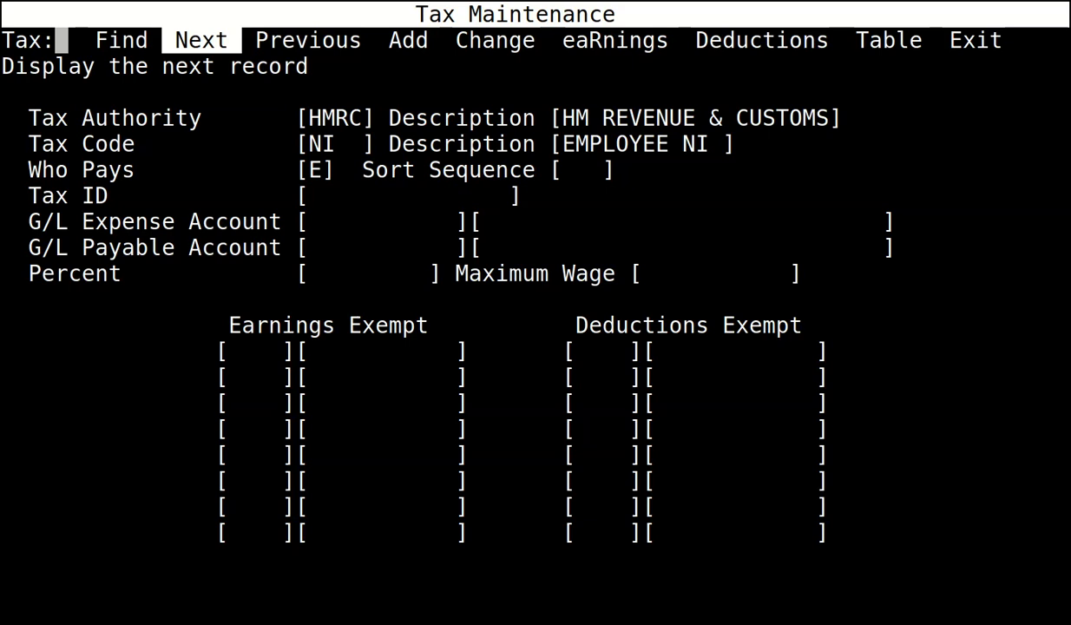
Set the Employee NI G/L payable account to 4033 and save the record.
{"action": "key", "text": "Right"}
{"action": "key", "text": "Right"}
{"action": "key", "text": "Right"}
{"action": "key", "text": "Return"}
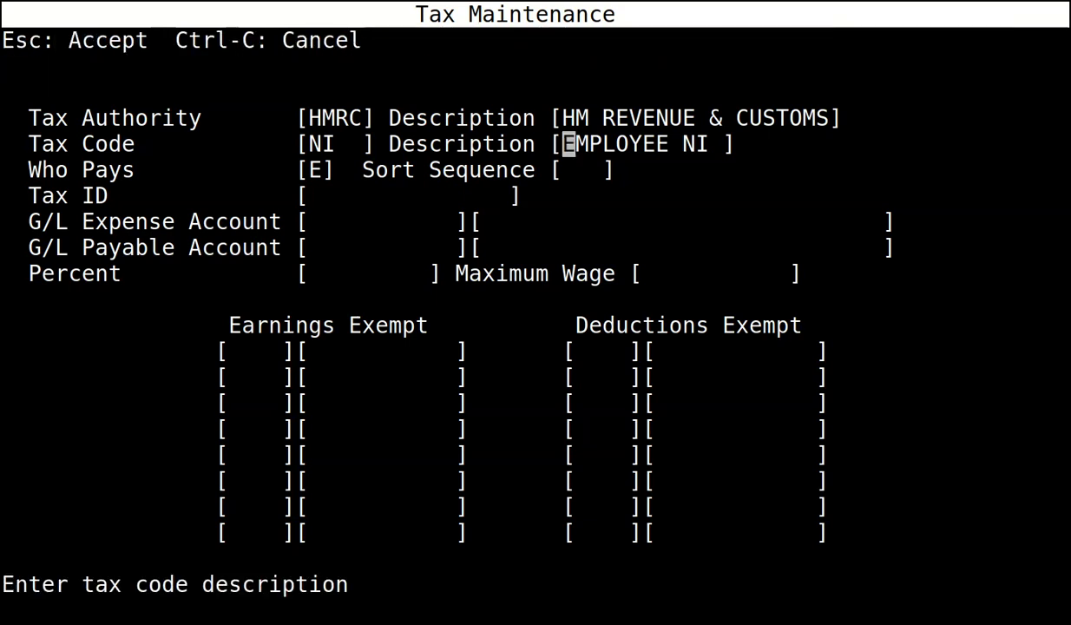
{"action": "key", "text": "Return"}
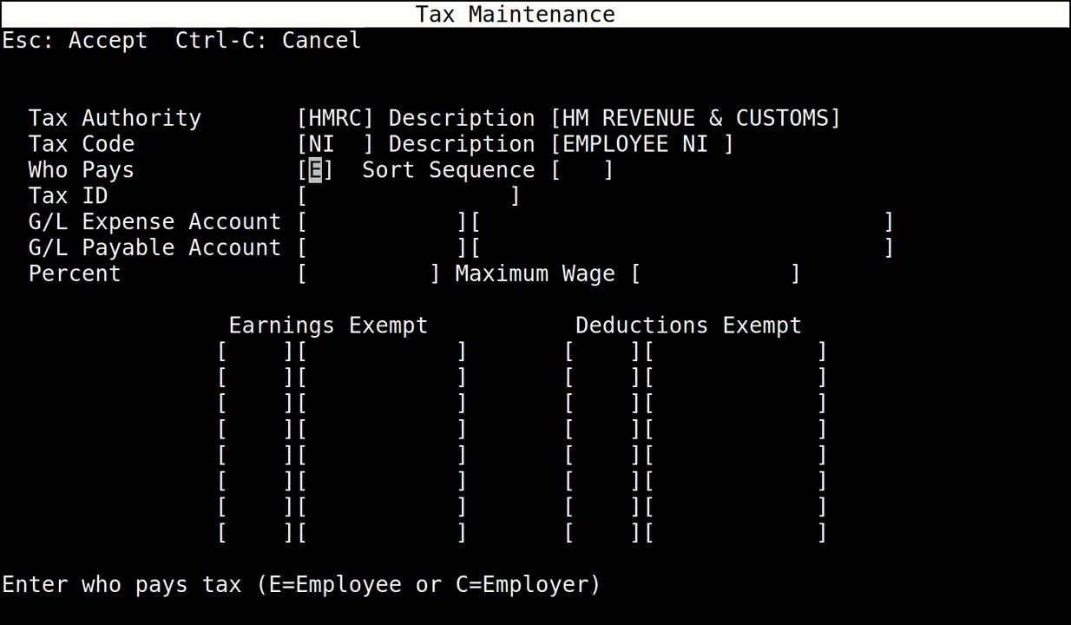
{"action": "key", "text": "Return"}
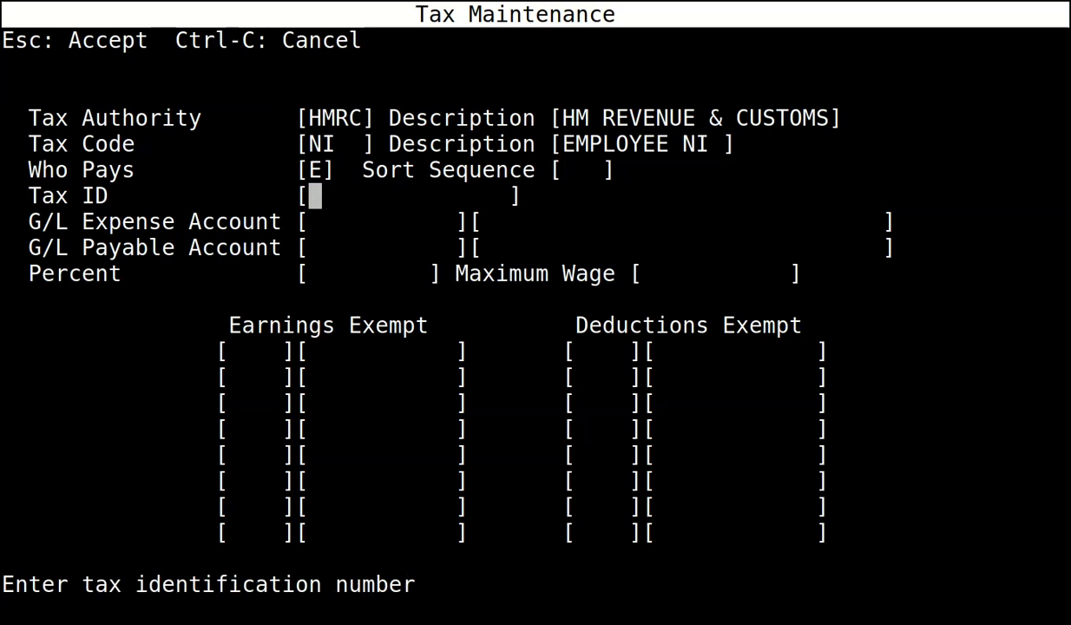
{"action": "key", "text": "Return"}
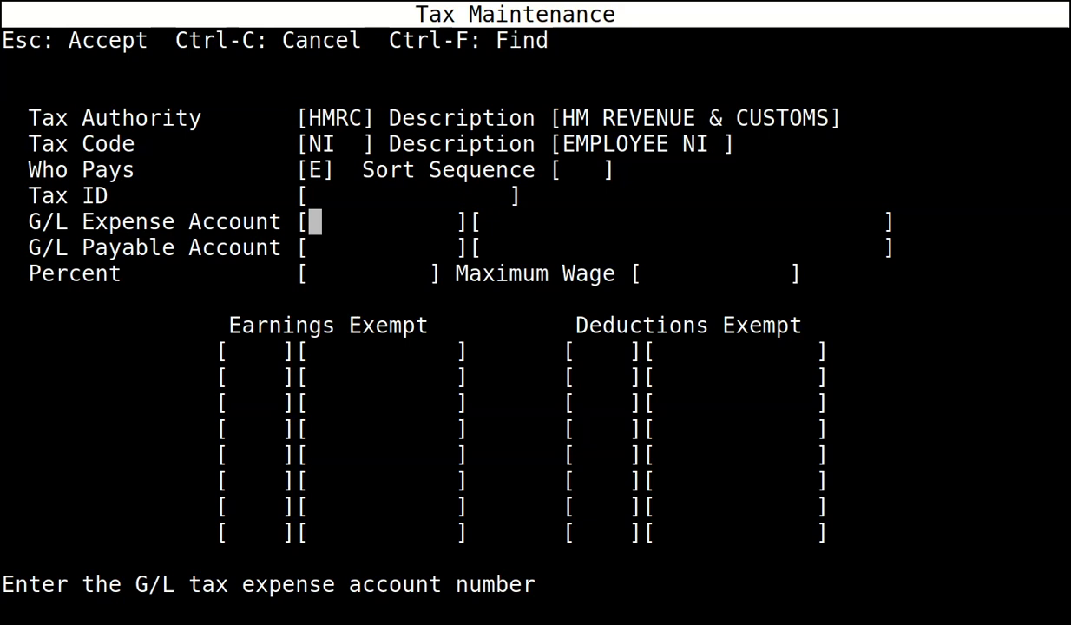
{"action": "key", "text": "Return"}
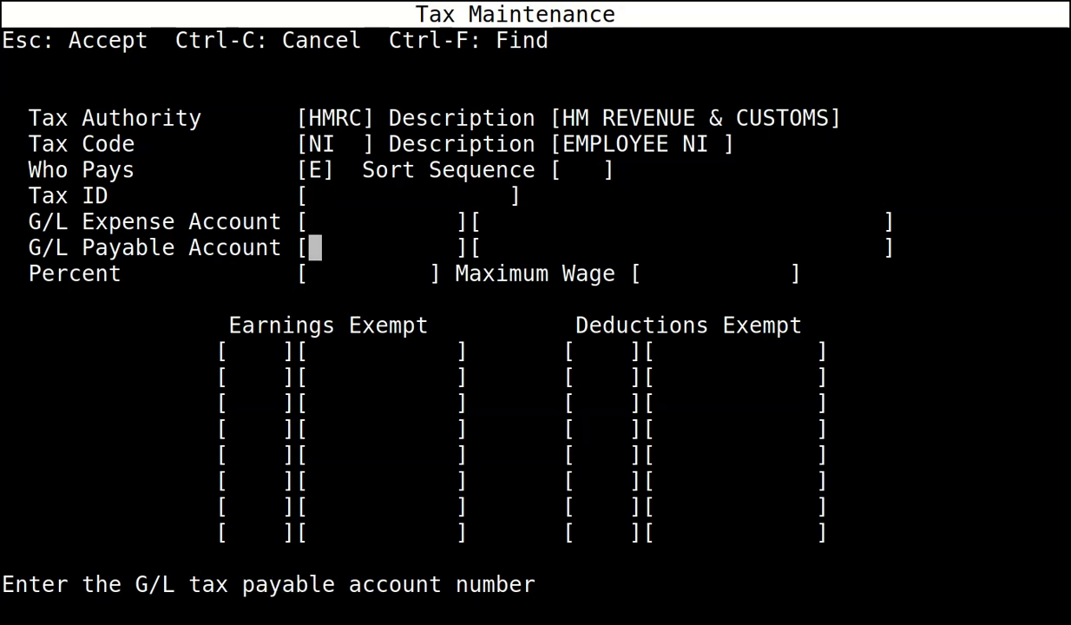
{"action": "type", "text": "4033"}
{"action": "key", "text": "Return"}
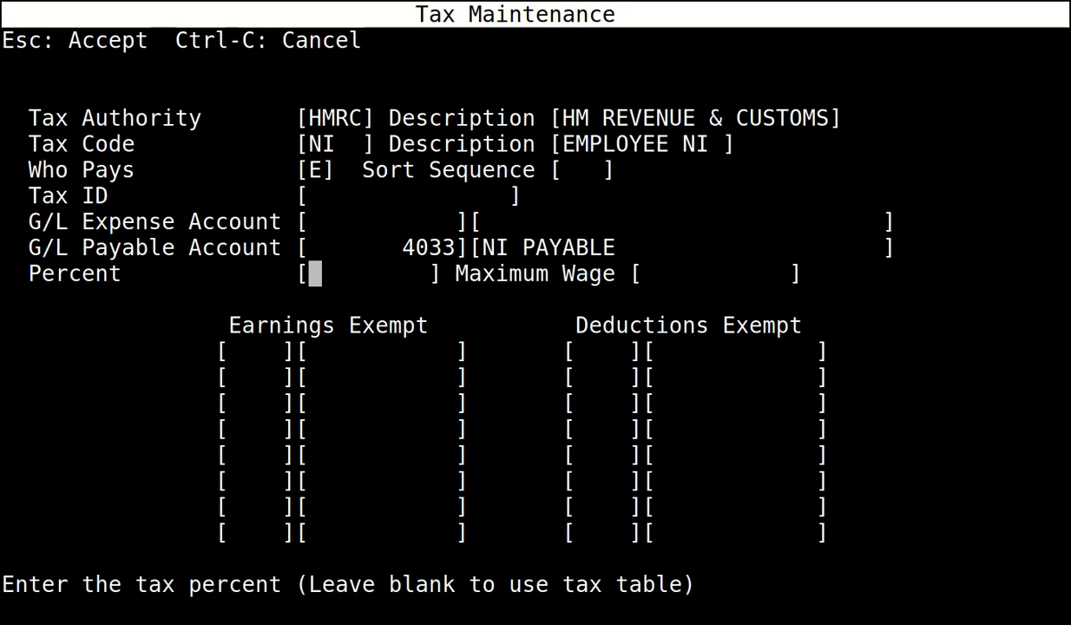
{"action": "key", "text": "Escape"}
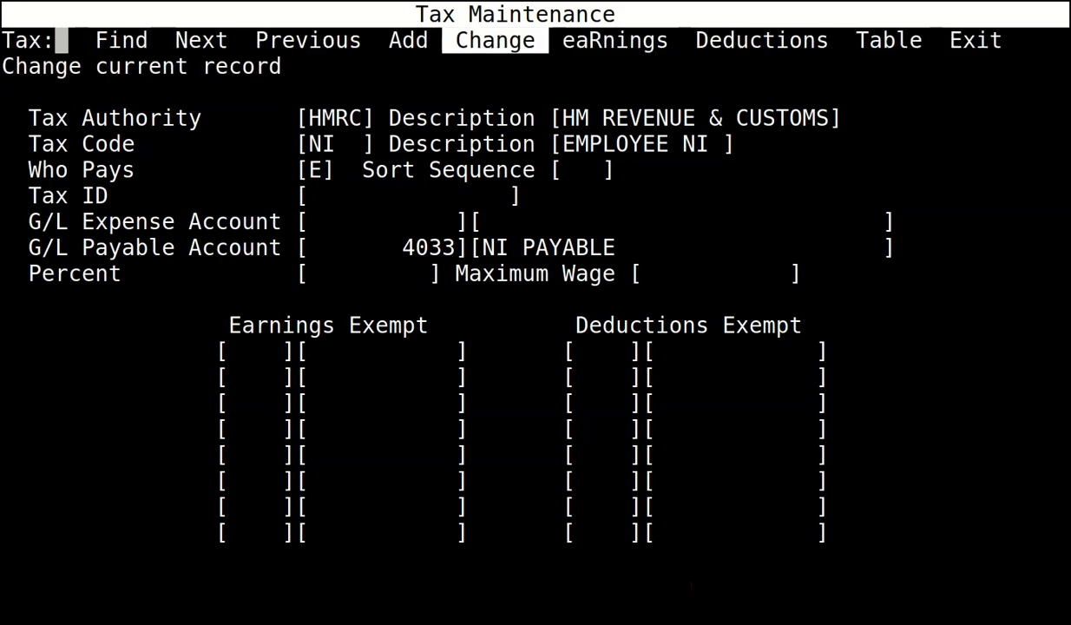
{"action": "key", "text": "Left"}
{"action": "key", "text": "Left"}
{"action": "key", "text": "Left"}
Give tax code NI2 (Employer NI) expense account 7110 and payable account 4033, then save.
{"action": "key", "text": "Return"}
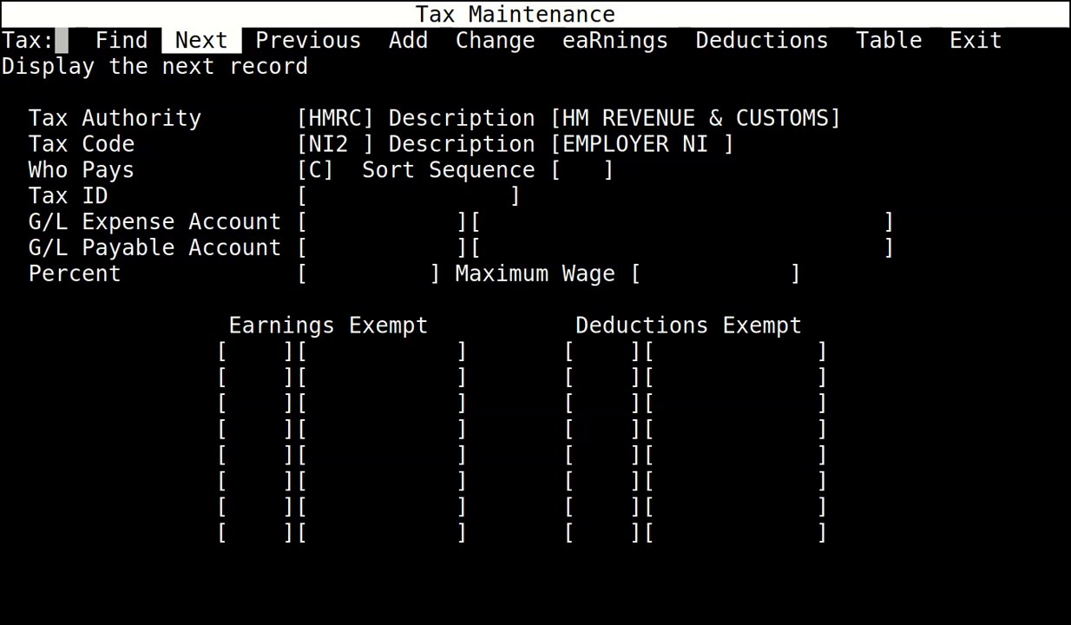
{"action": "key", "text": "Right"}
{"action": "key", "text": "Right"}
{"action": "key", "text": "Return"}
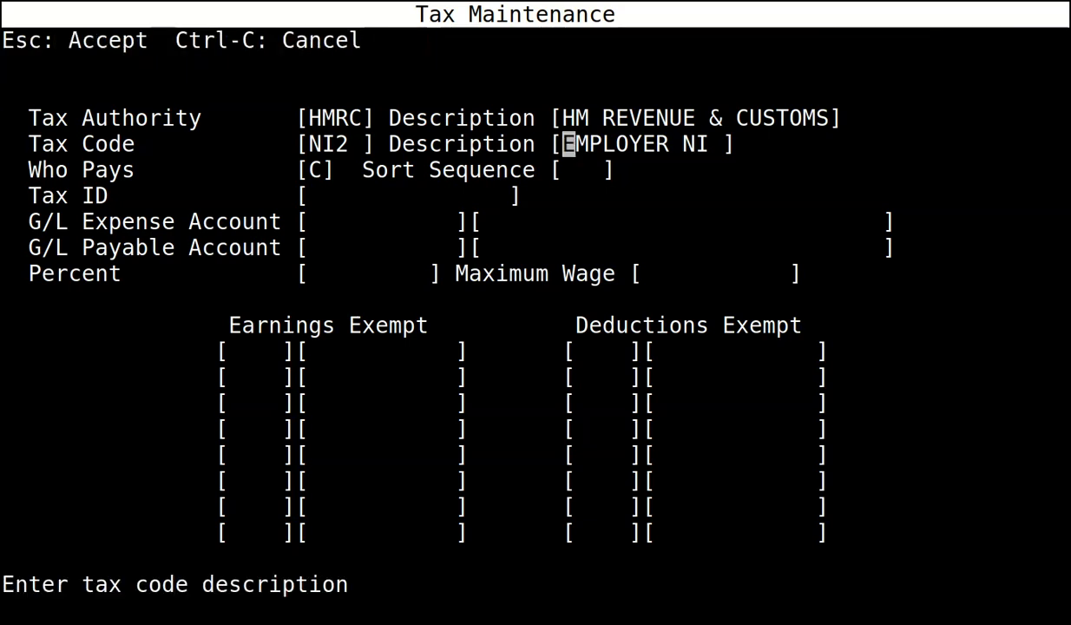
{"action": "key", "text": "Return"}
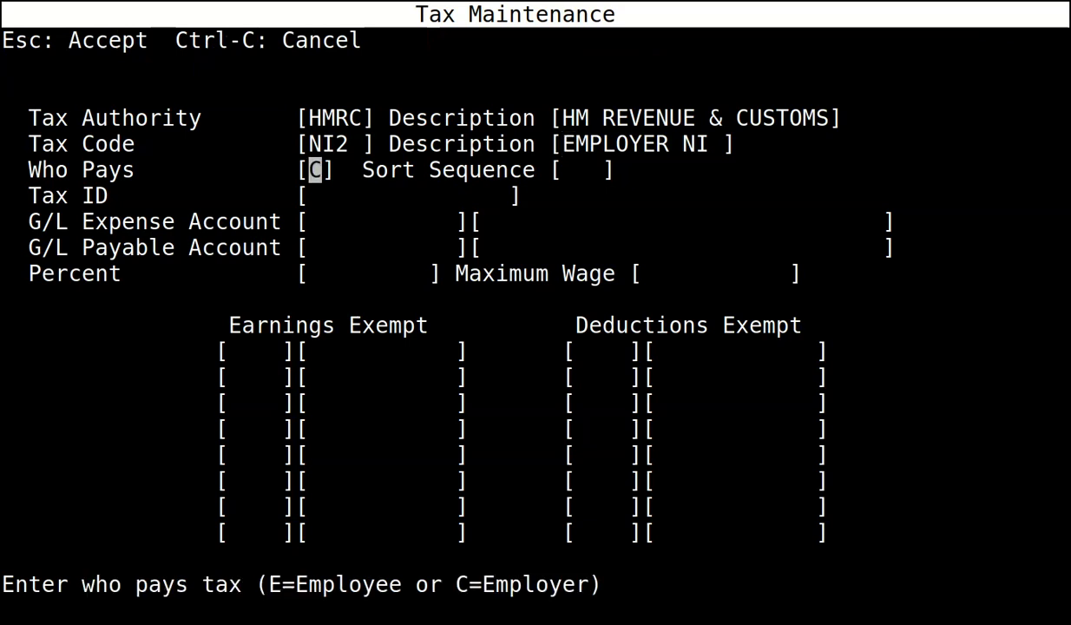
{"action": "key", "text": "Return"}
{"action": "key", "text": "Return"}
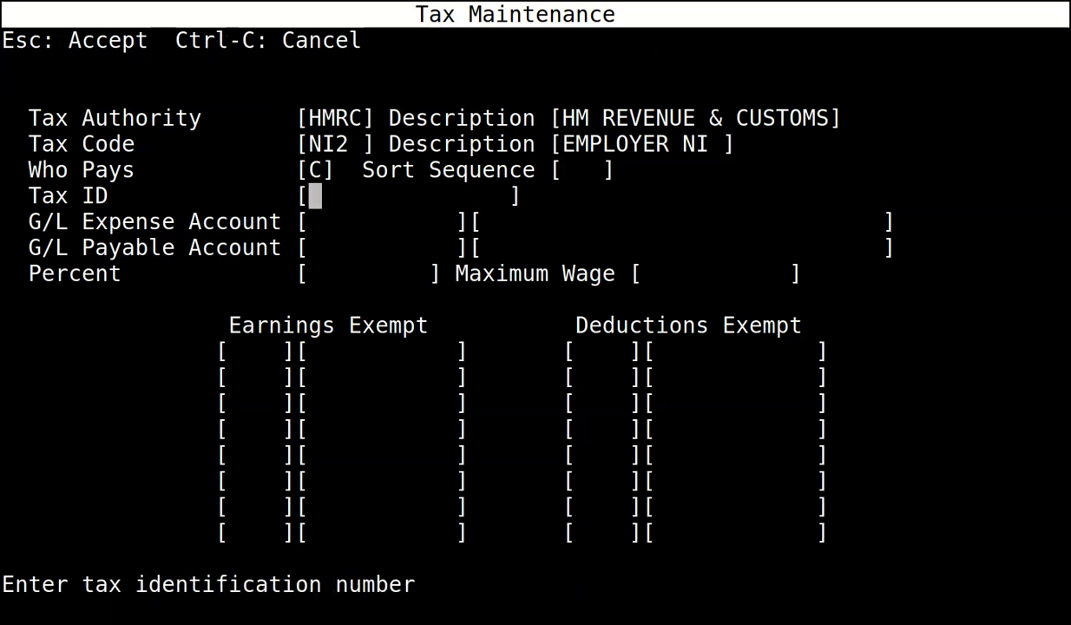
{"action": "key", "text": "Return"}
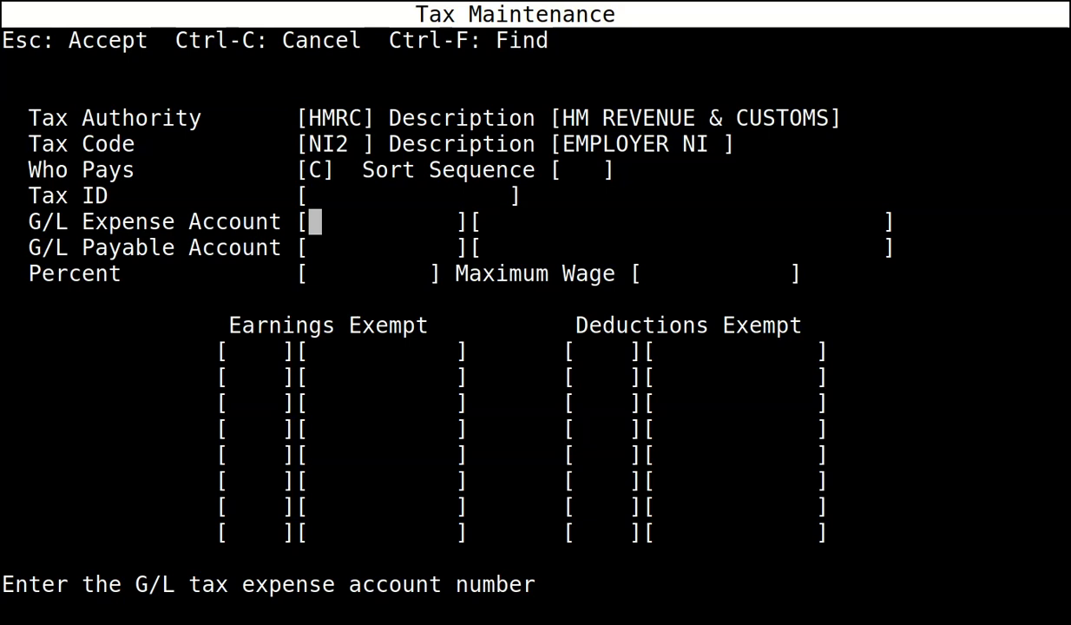
{"action": "type", "text": "7110"}
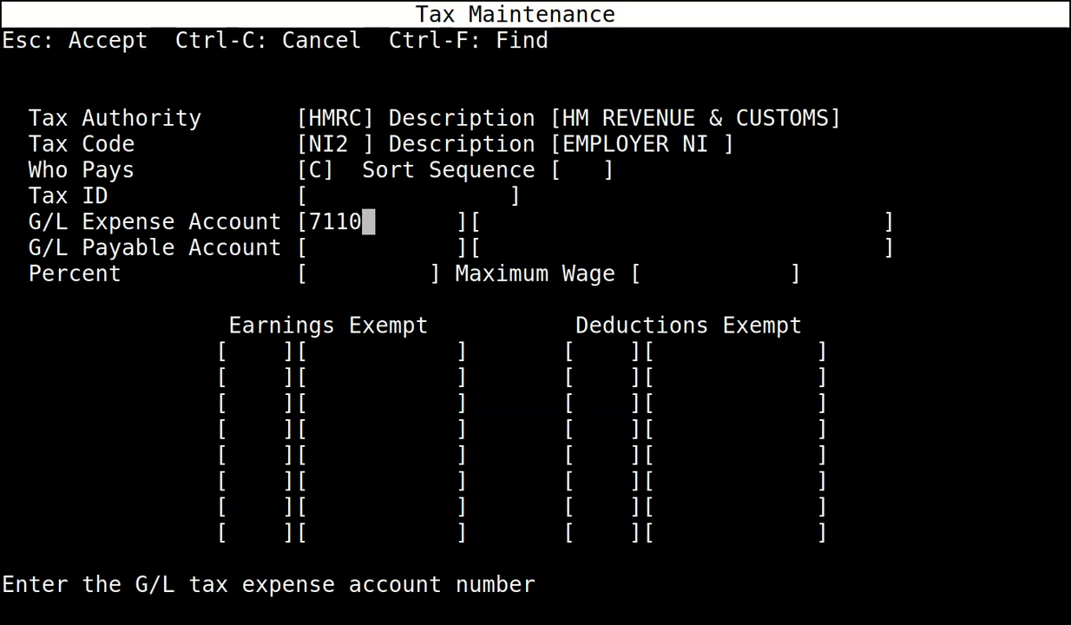
{"action": "key", "text": "Return"}
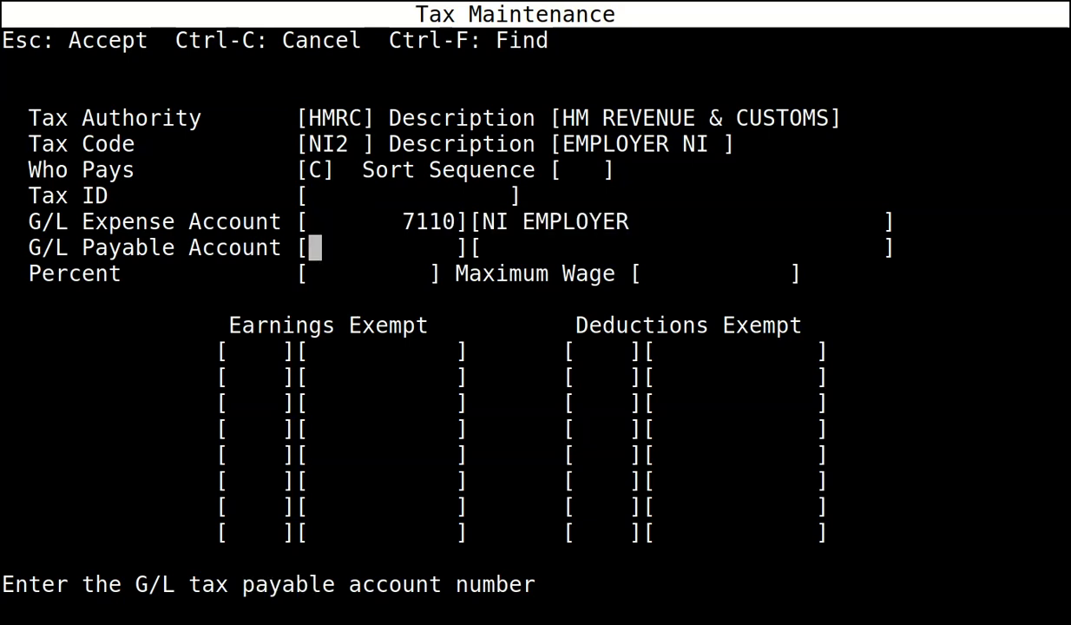
{"action": "type", "text": "4033"}
{"action": "key", "text": "Return"}
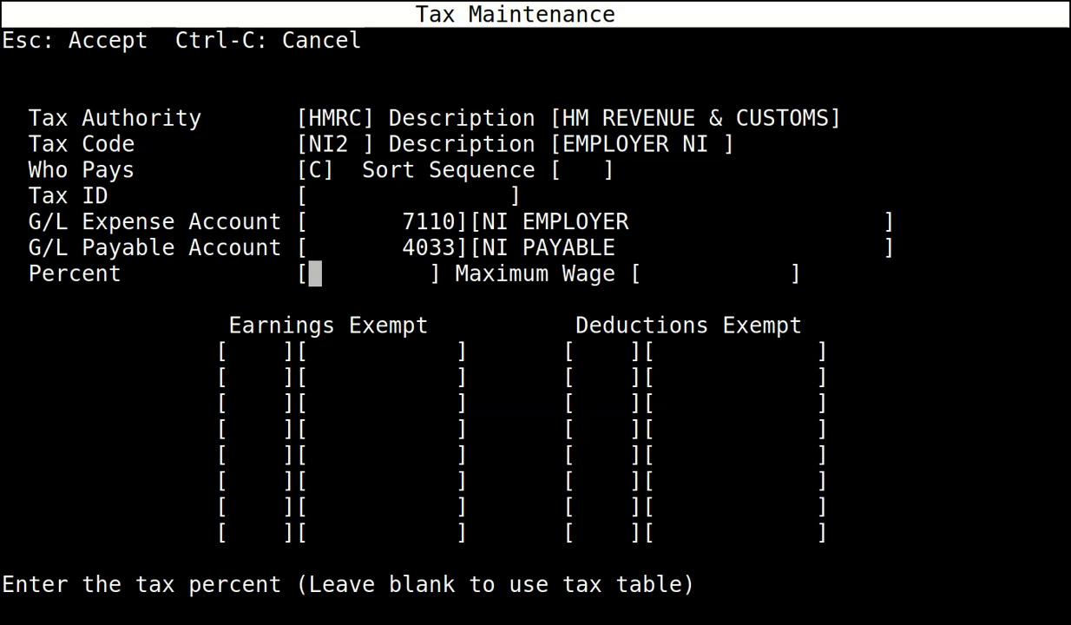
{"action": "key", "text": "Escape"}
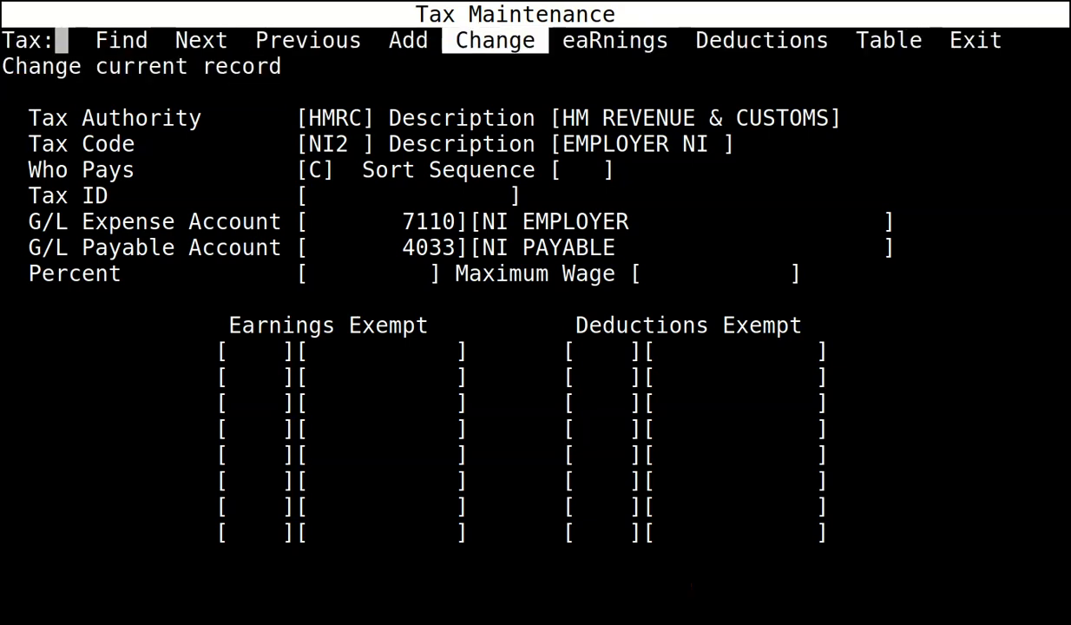
{"action": "key", "text": "Left"}
{"action": "key", "text": "Left"}
{"action": "key", "text": "Left"}
Give tax code NIAS (NI 1A SPORT) expense account 7110 and payable account 4033.
{"action": "key", "text": "Return"}
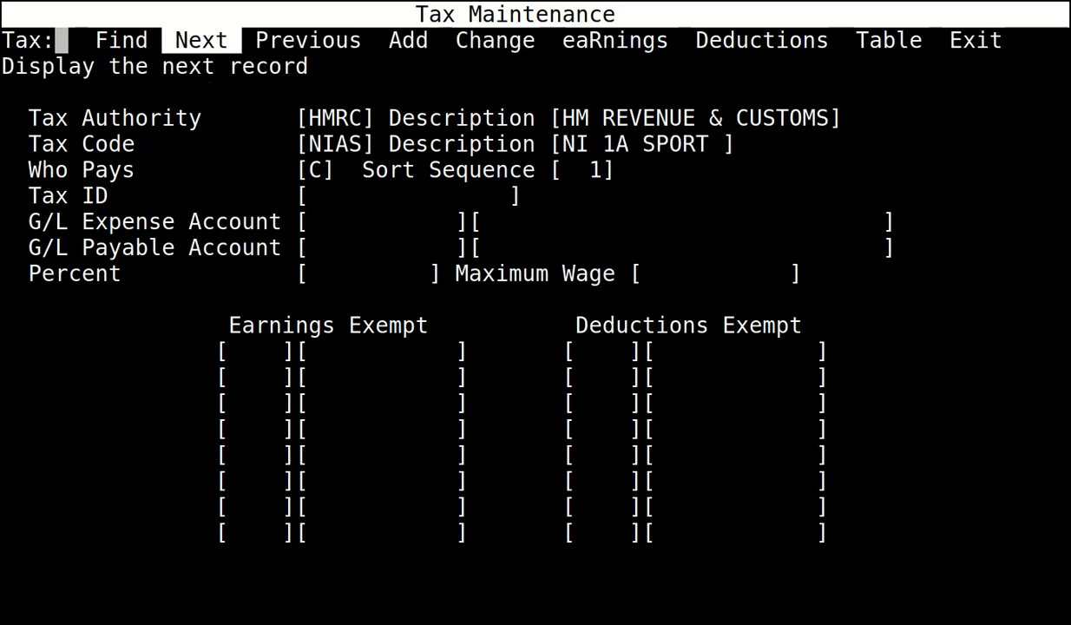
{"action": "key", "text": "c"}
{"action": "key", "text": "Return"}
{"action": "key", "text": "Return"}
{"action": "key", "text": "Return"}
{"action": "key", "text": "Return"}
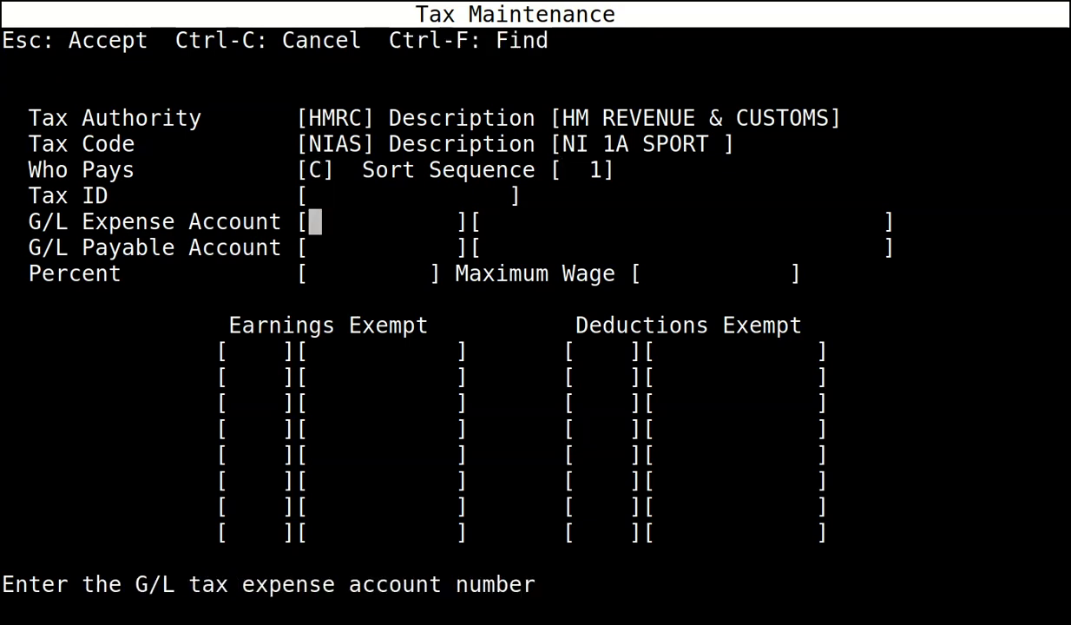
{"action": "type", "text": "7110"}
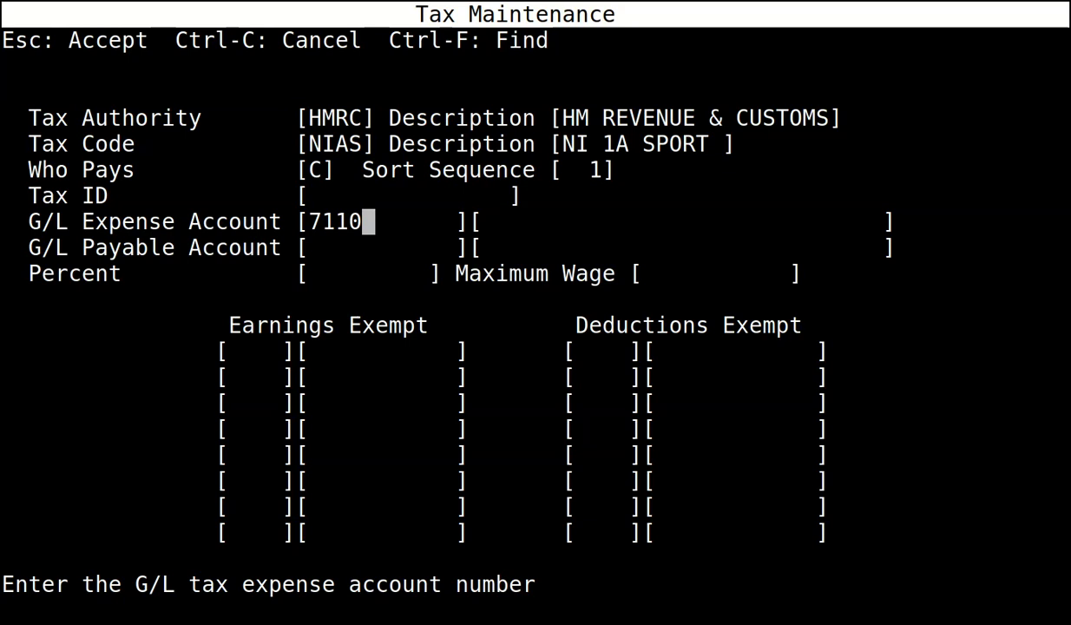
{"action": "key", "text": "Return"}
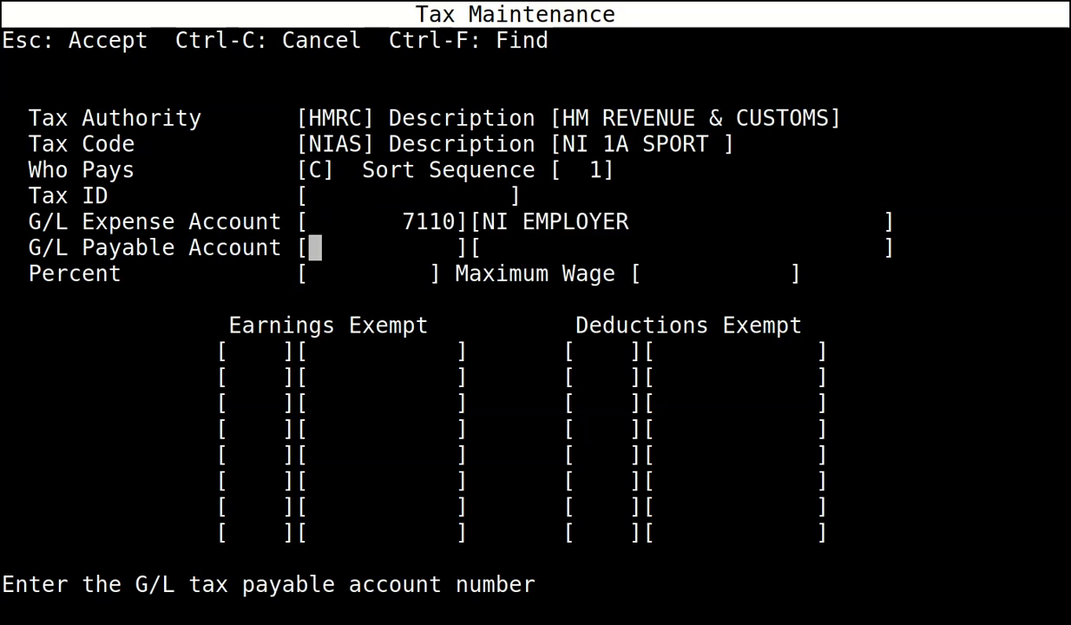
{"action": "type", "text": "4033"}
{"action": "key", "text": "Return"}
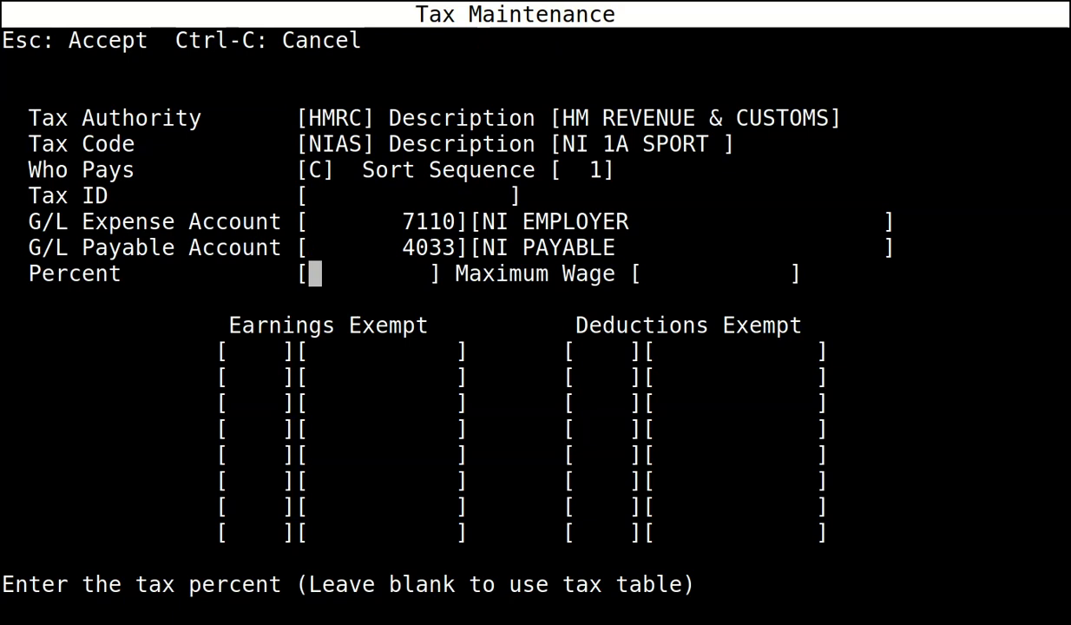
{"action": "key", "text": "Escape"}
Give tax code NIAT (NI 1A TERM) expense 7110 and payable 4033, then save.
{"action": "key", "text": "n"}
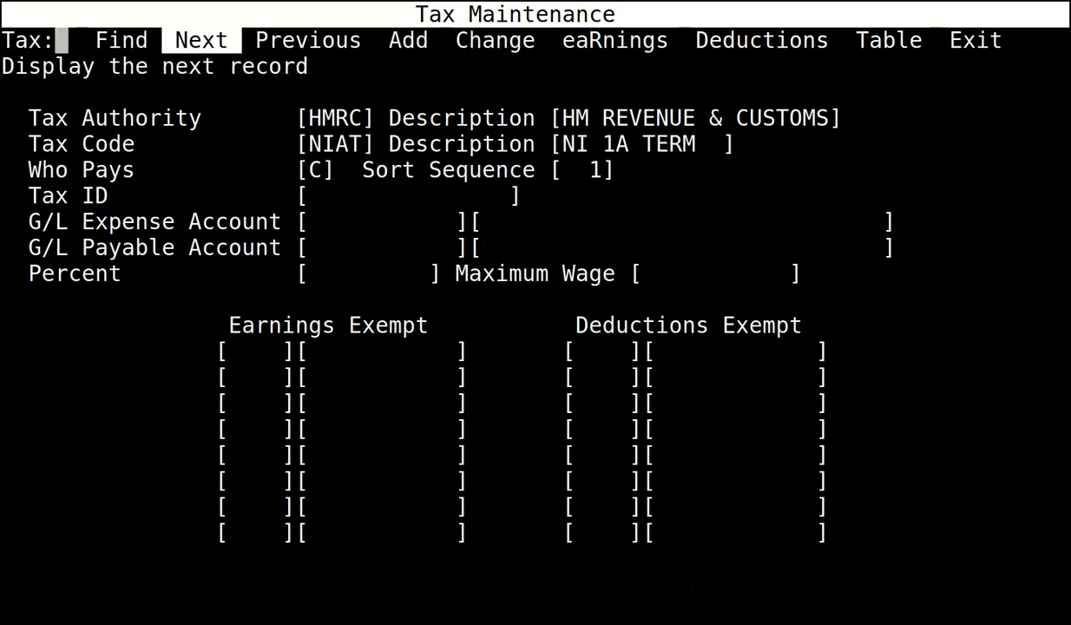
{"action": "key", "text": "c"}
{"action": "key", "text": "Return"}
{"action": "key", "text": "Return"}
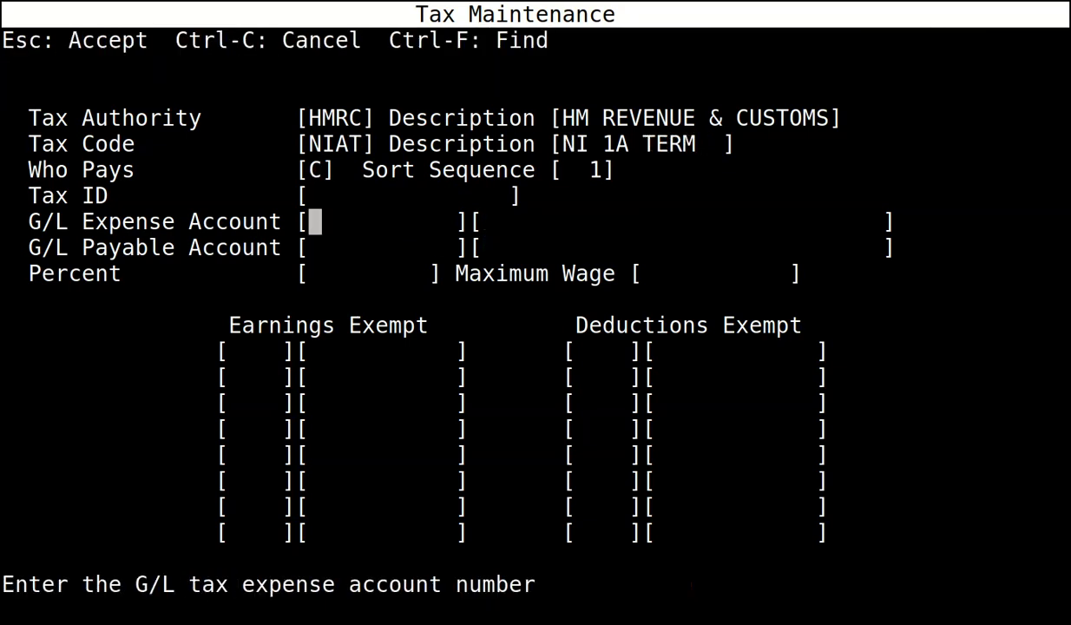
{"action": "type", "text": "7110"}
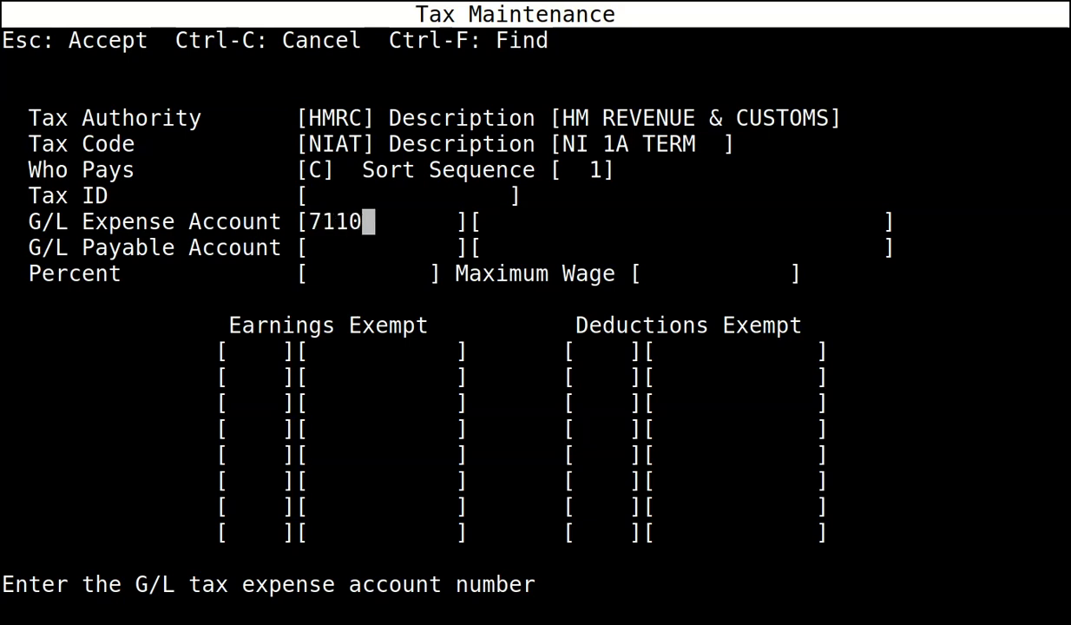
{"action": "key", "text": "Return"}
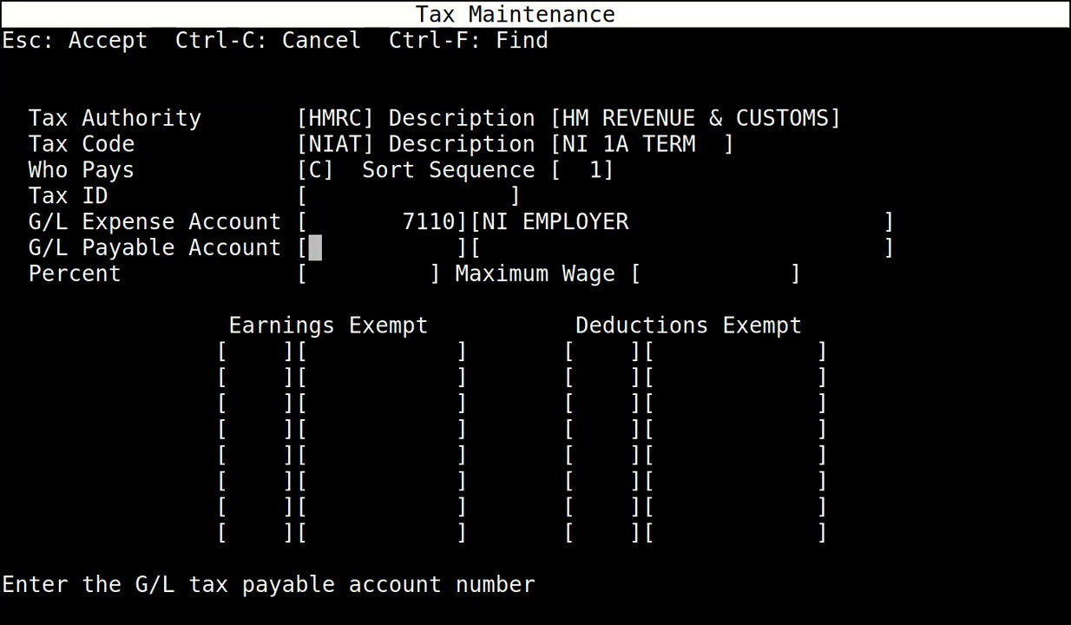
{"action": "type", "text": "4033"}
{"action": "key", "text": "Return"}
{"action": "key", "text": "Escape"}
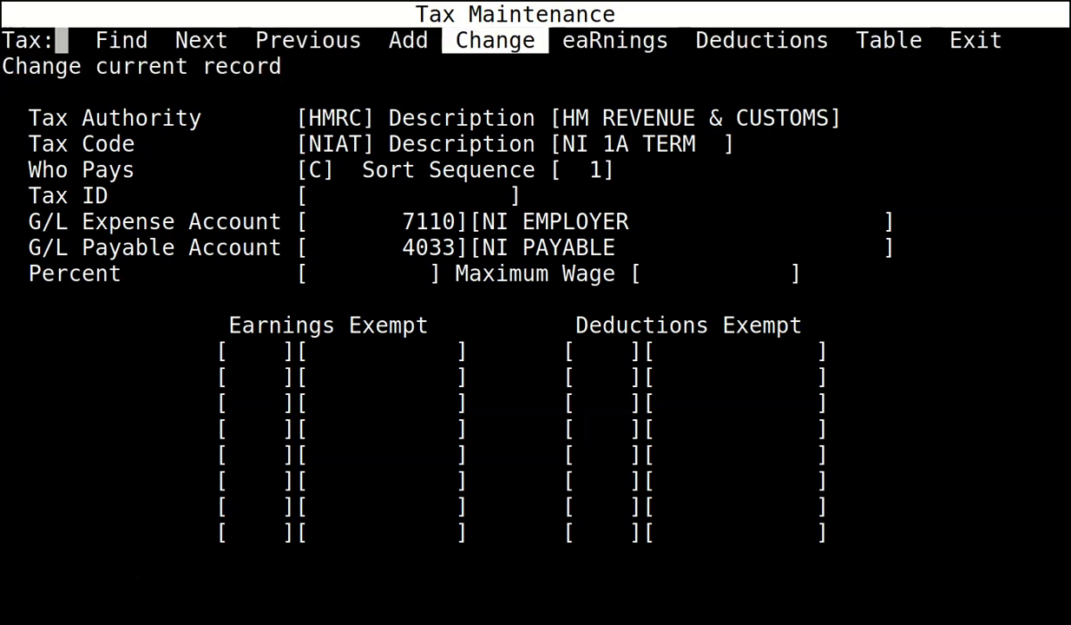
{"action": "key", "text": "n"}
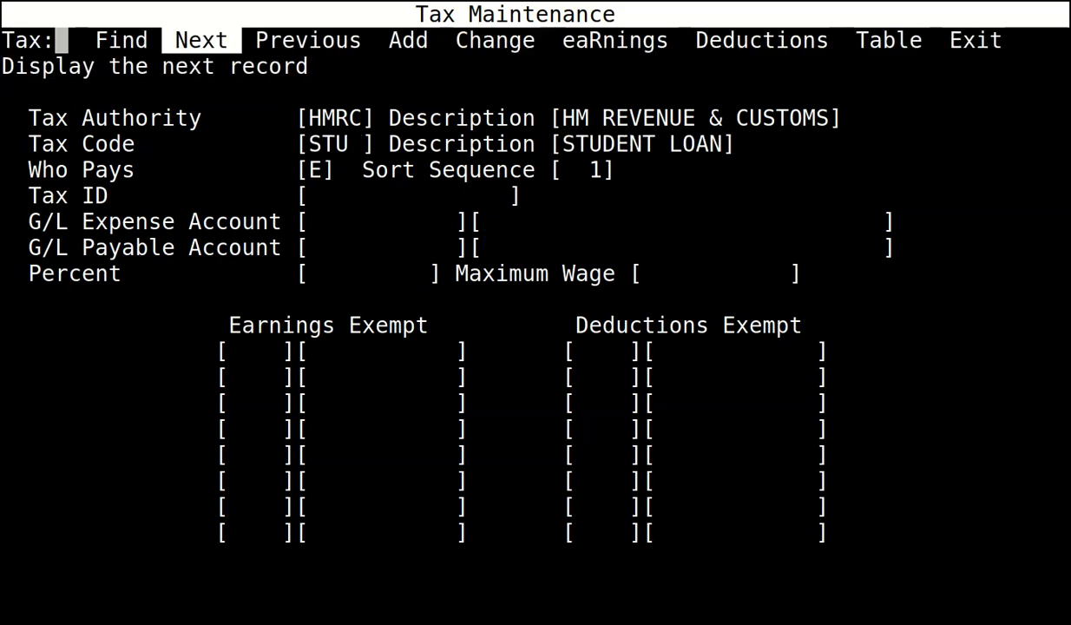
Edit tax code STU, entering 4035 as its G/L payable account.
{"action": "key", "text": "c"}
{"action": "key", "text": "Return"}
{"action": "key", "text": "Return"}
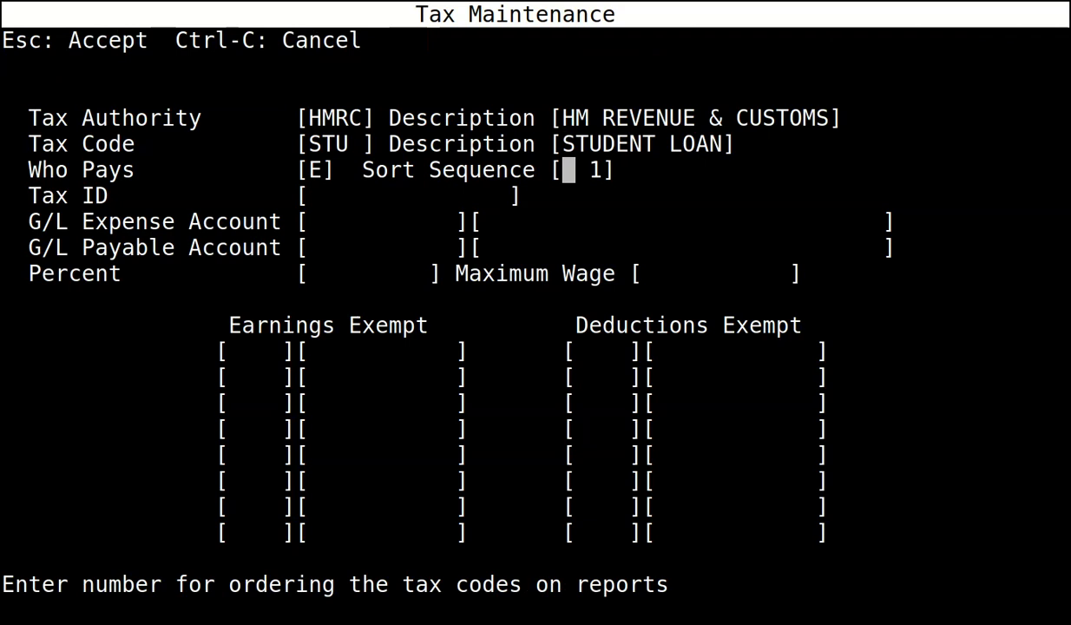
{"action": "key", "text": "Return"}
{"action": "key", "text": "Return"}
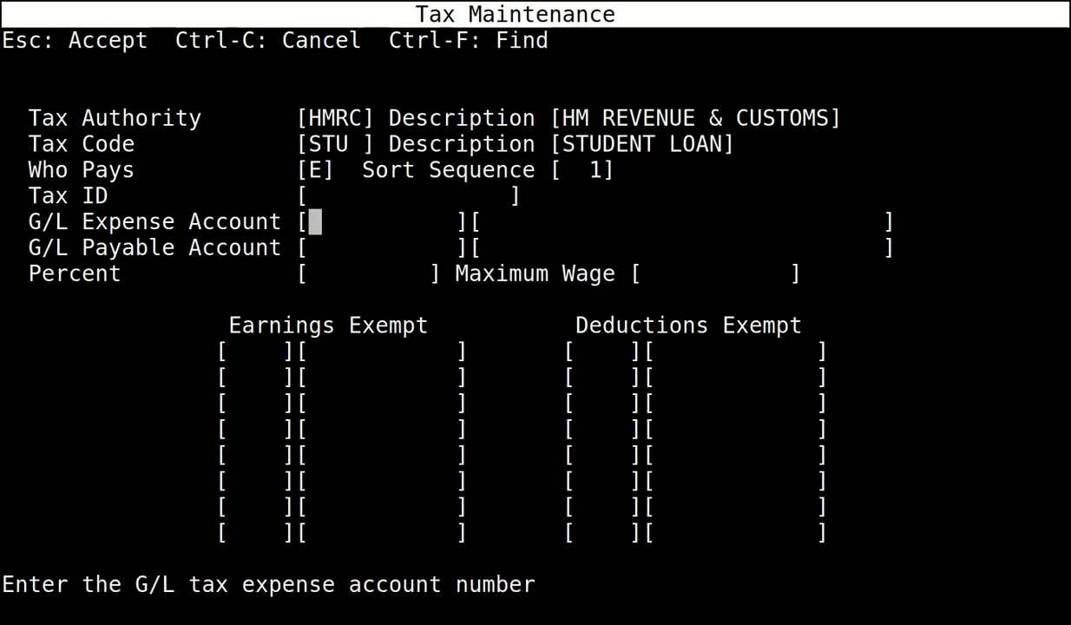
{"action": "key", "text": "Return"}
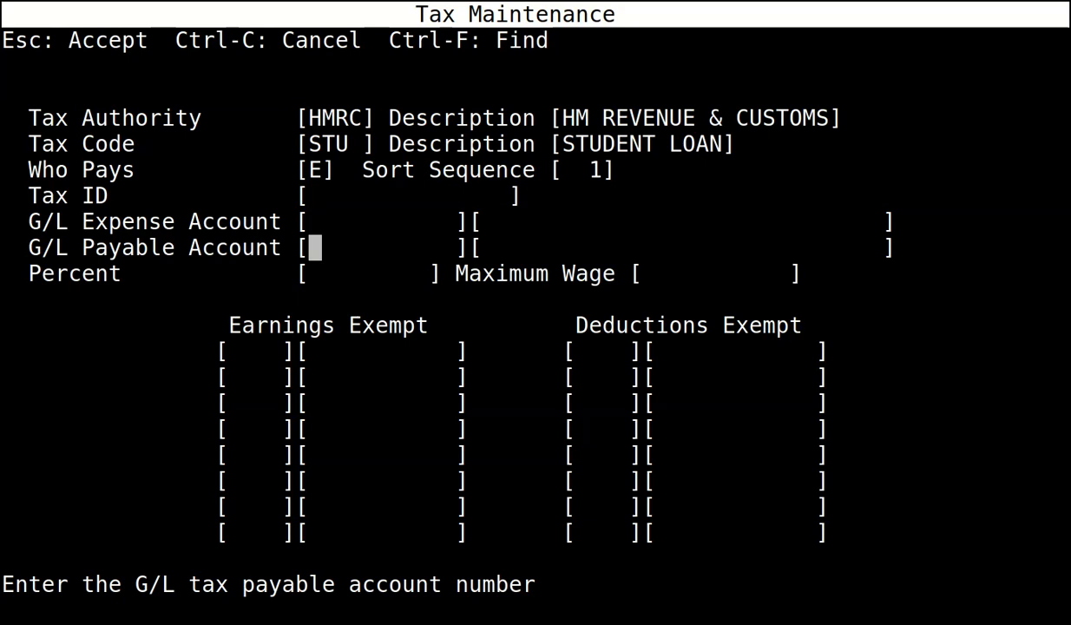
{"action": "type", "text": "4035"}
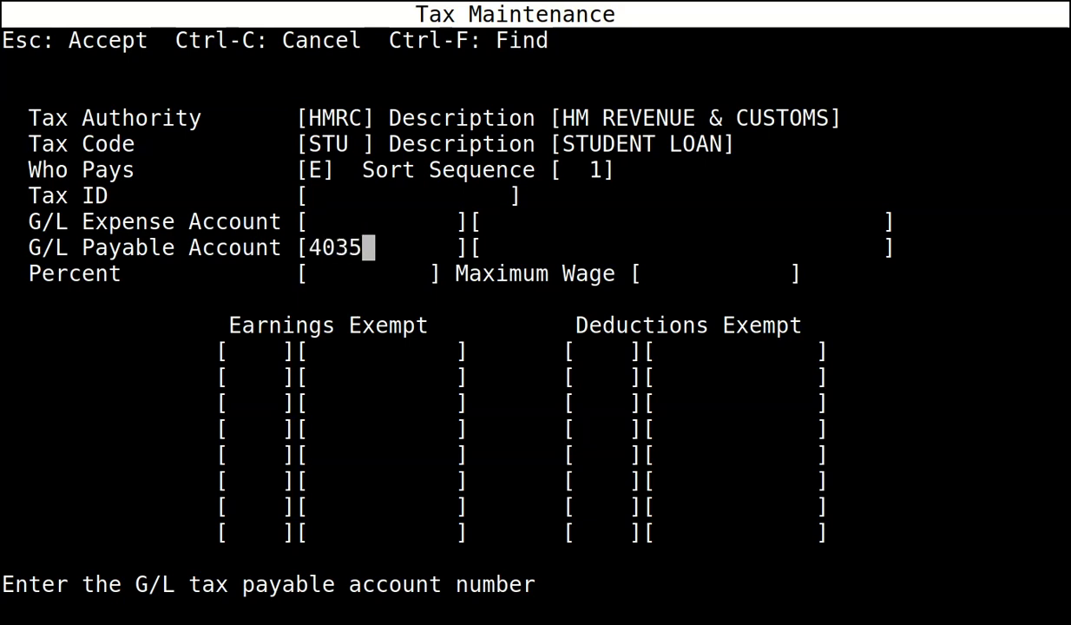
{"action": "key", "text": "Return"}
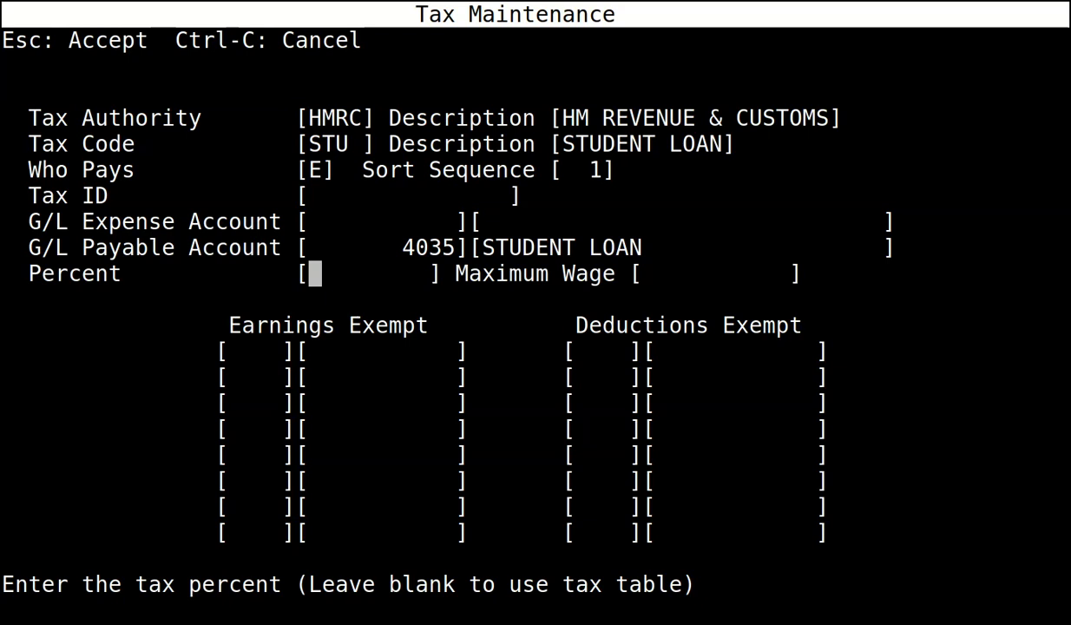
Save the student loan code, then give INCOME TAX (TX) payable account 4030.
{"action": "key", "text": "Escape"}
{"action": "key", "text": "n"}
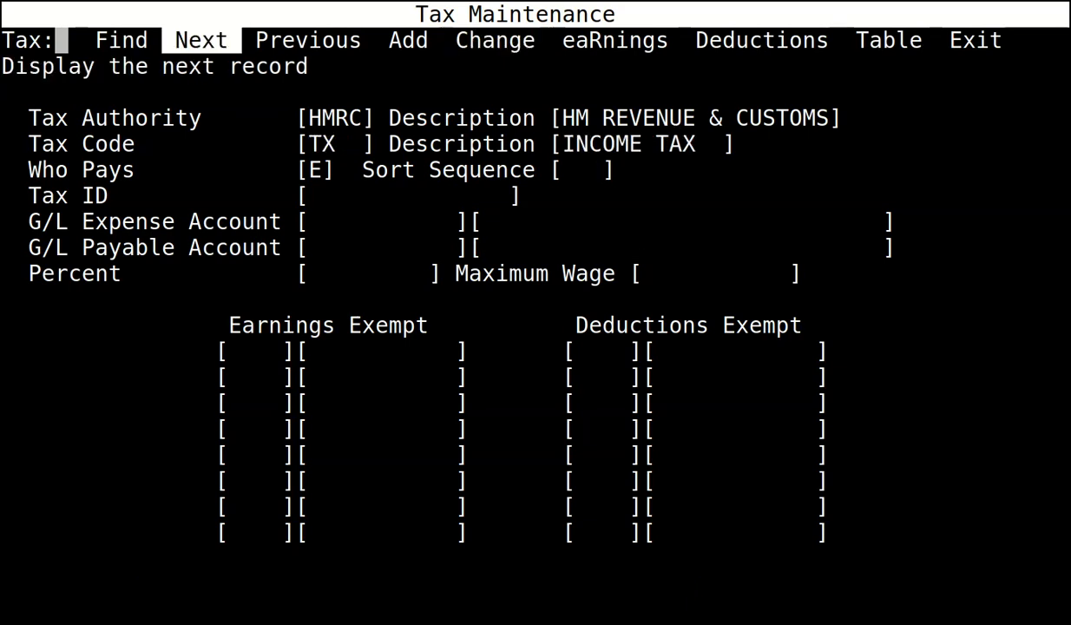
{"action": "key", "text": "c"}
{"action": "key", "text": "Return"}
{"action": "key", "text": "Return"}
{"action": "key", "text": "Return"}
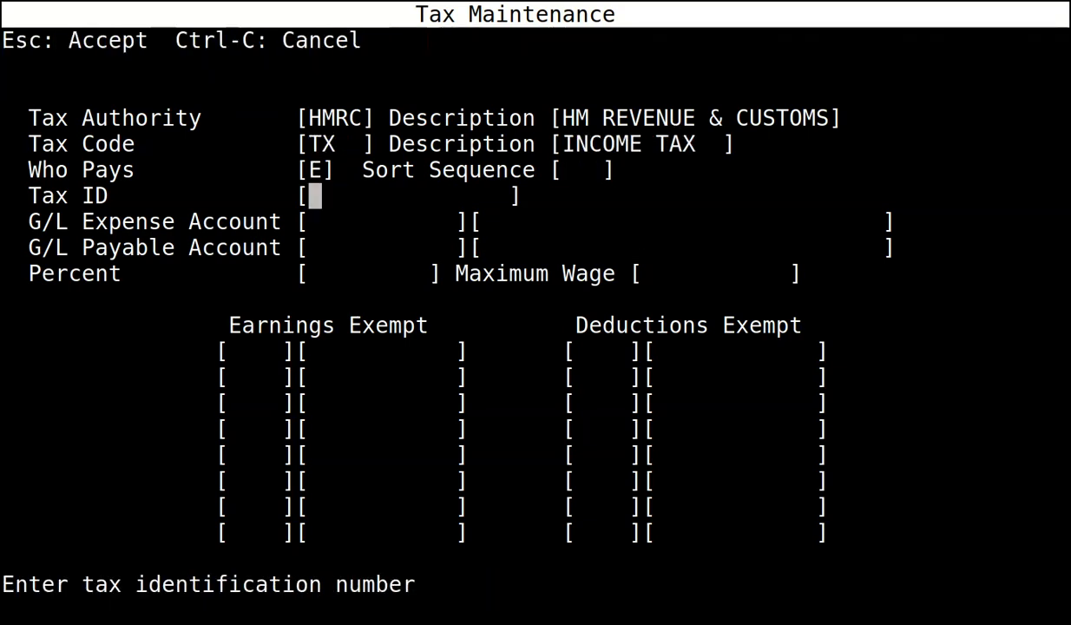
{"action": "key", "text": "Return"}
{"action": "key", "text": "Return"}
{"action": "key", "text": "Up"}
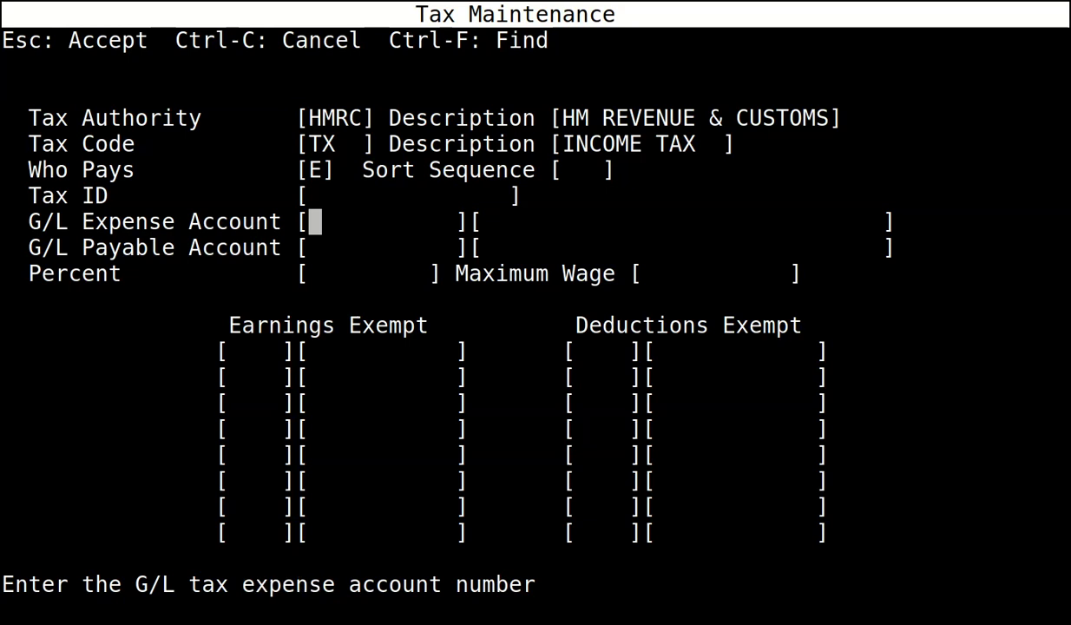
{"action": "key", "text": "Return"}
{"action": "key", "text": "Return"}
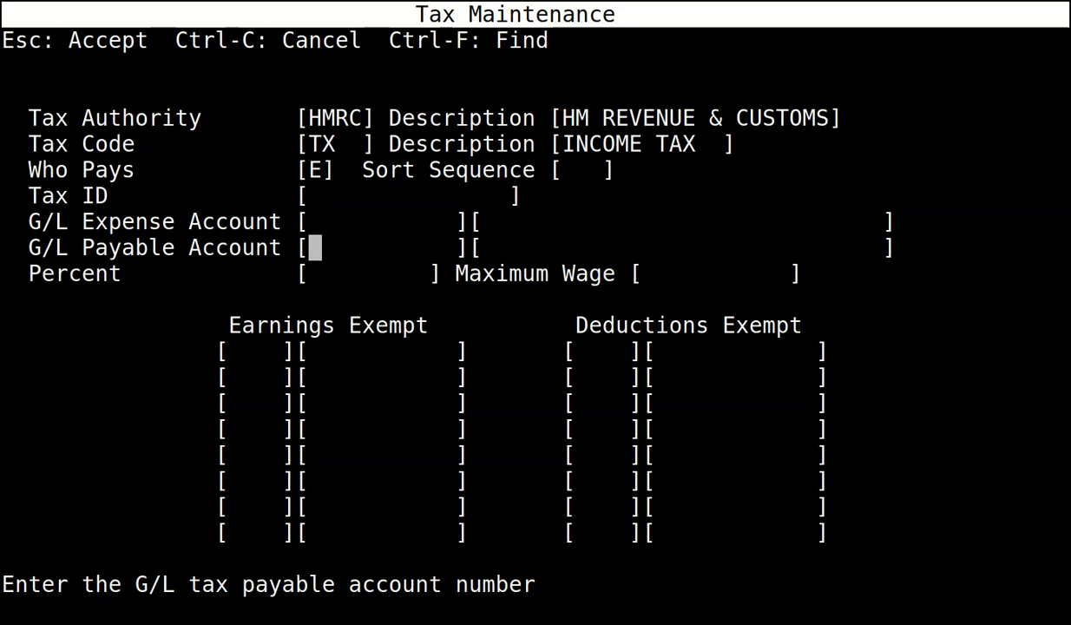
{"action": "key", "text": "Up"}
{"action": "type", "text": "4030"}
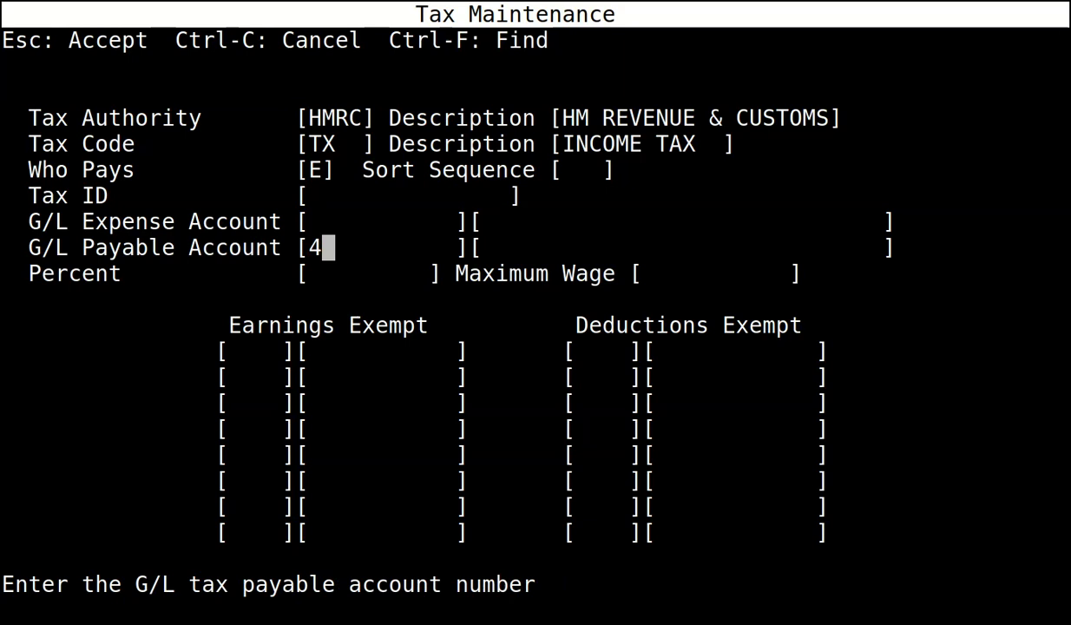
{"action": "key", "text": "Return"}
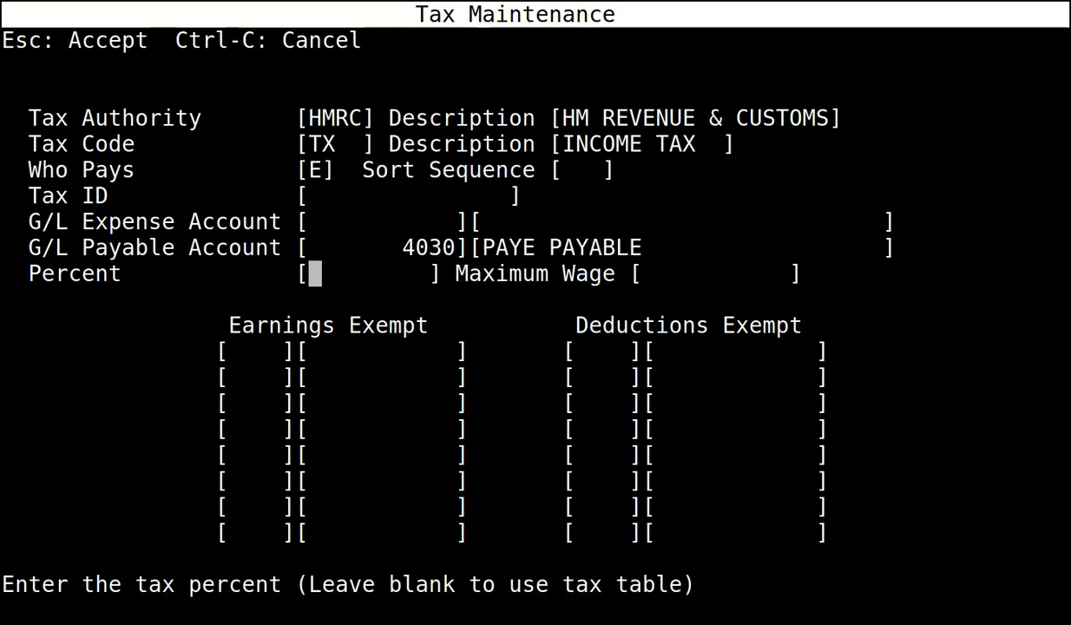
{"action": "key", "text": "Escape"}
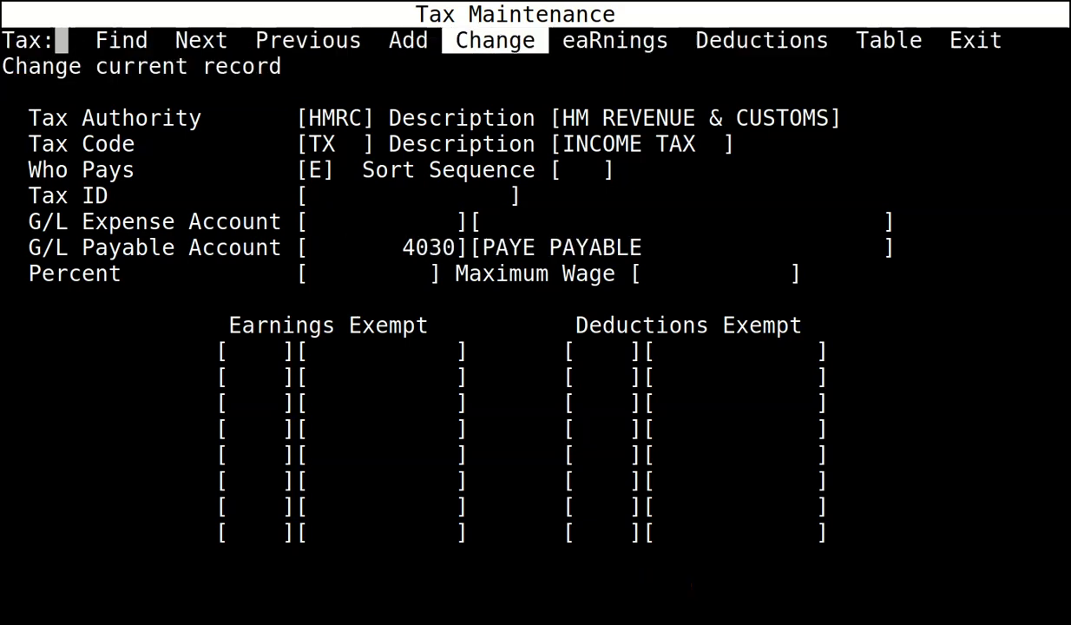
Give INC TAX SCOT (TX2) payable account 4030 and save it.
{"action": "key", "text": "n"}
{"action": "key", "text": "c"}
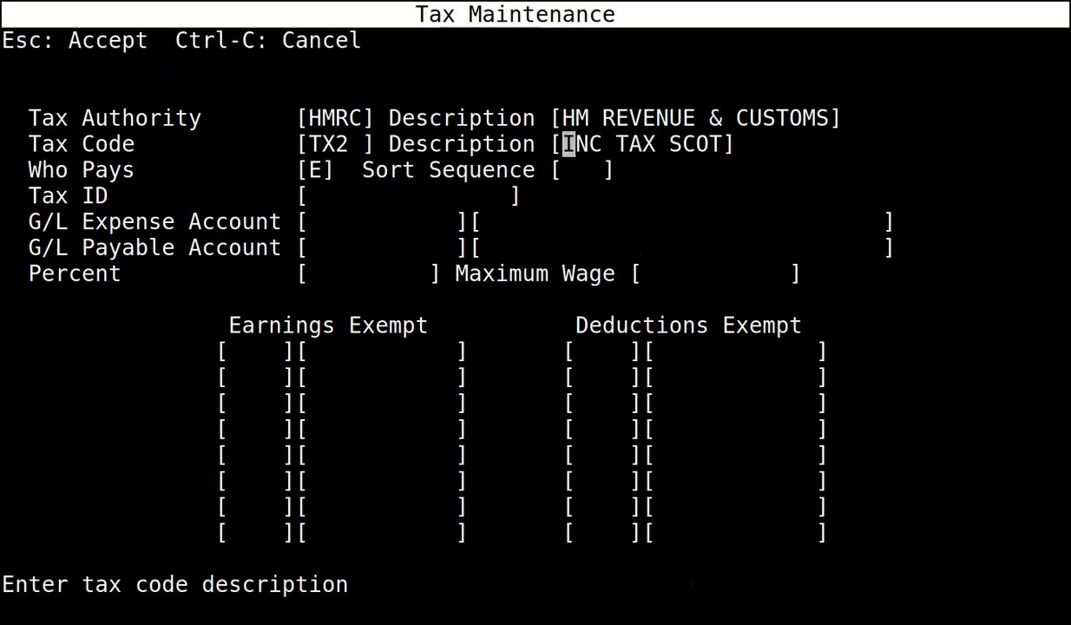
{"action": "key", "text": "Return"}
{"action": "key", "text": "Return"}
{"action": "key", "text": "Return"}
{"action": "key", "text": "Return"}
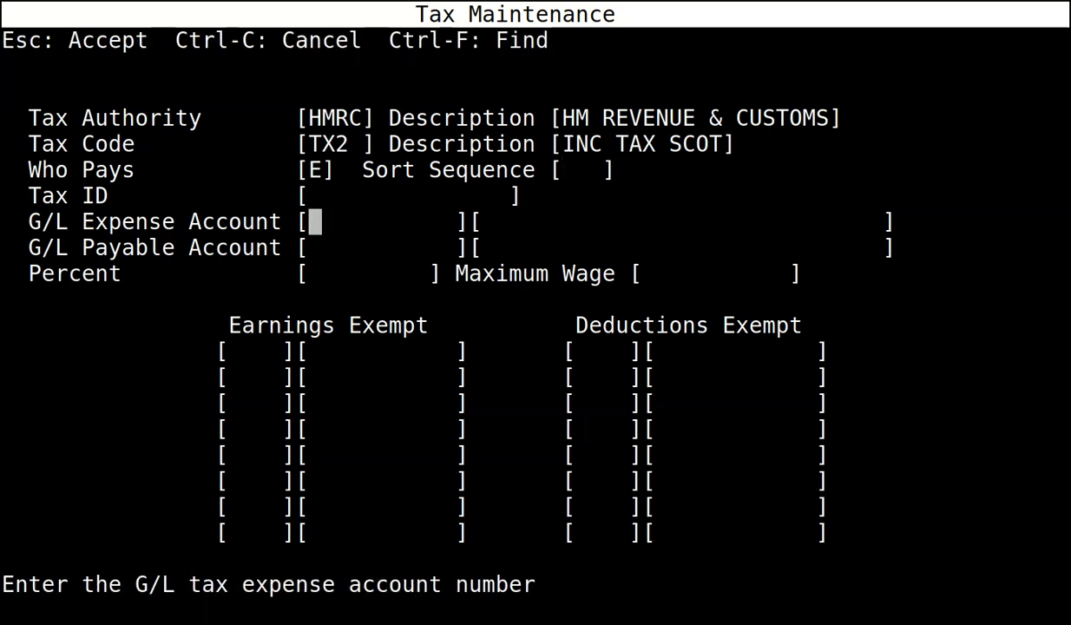
{"action": "key", "text": "Return"}
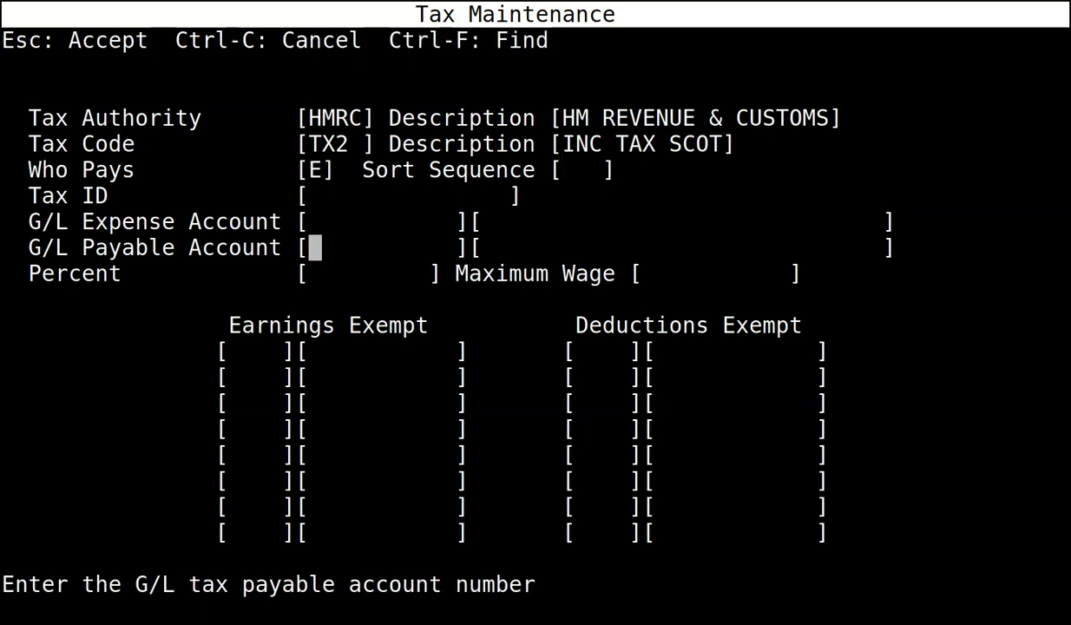
{"action": "type", "text": "4030"}
{"action": "key", "text": "Return"}
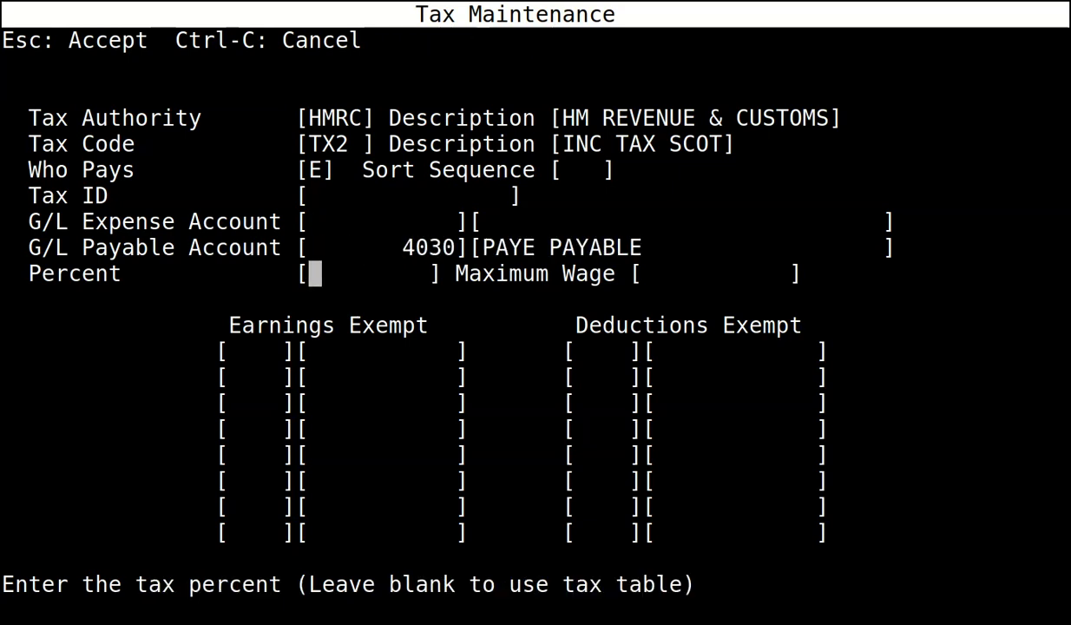
{"action": "key", "text": "Escape"}
Give INC TAX WALE (TX3) payable account 4030 and save it.
{"action": "key", "text": "n"}
{"action": "key", "text": "c"}
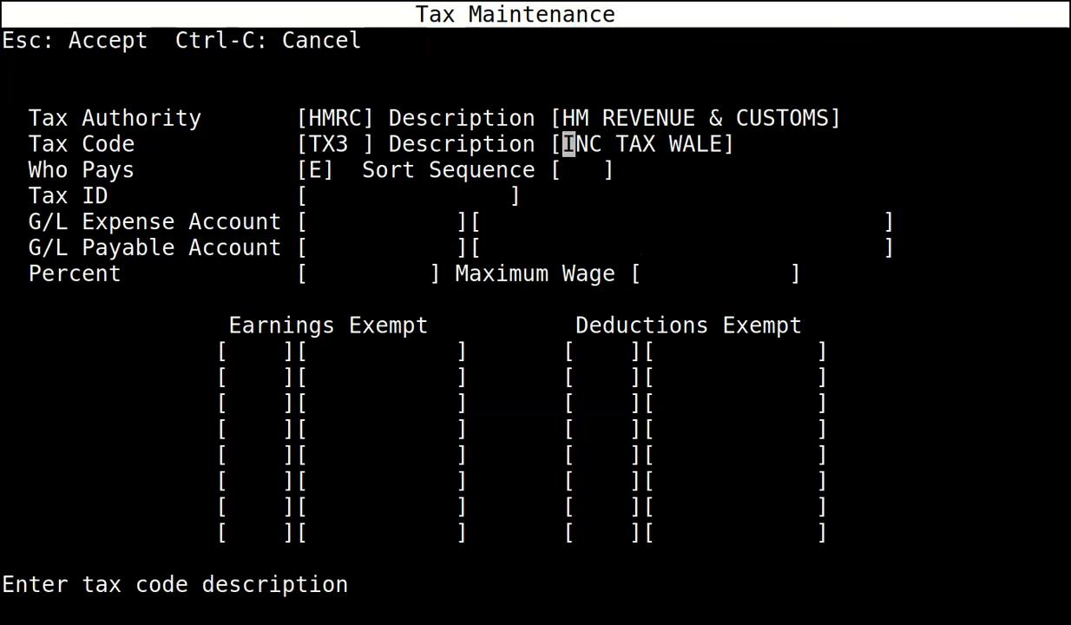
{"action": "key", "text": "Return"}
{"action": "key", "text": "Return"}
{"action": "key", "text": "Return"}
{"action": "key", "text": "Return"}
{"action": "type", "text": "4030"}
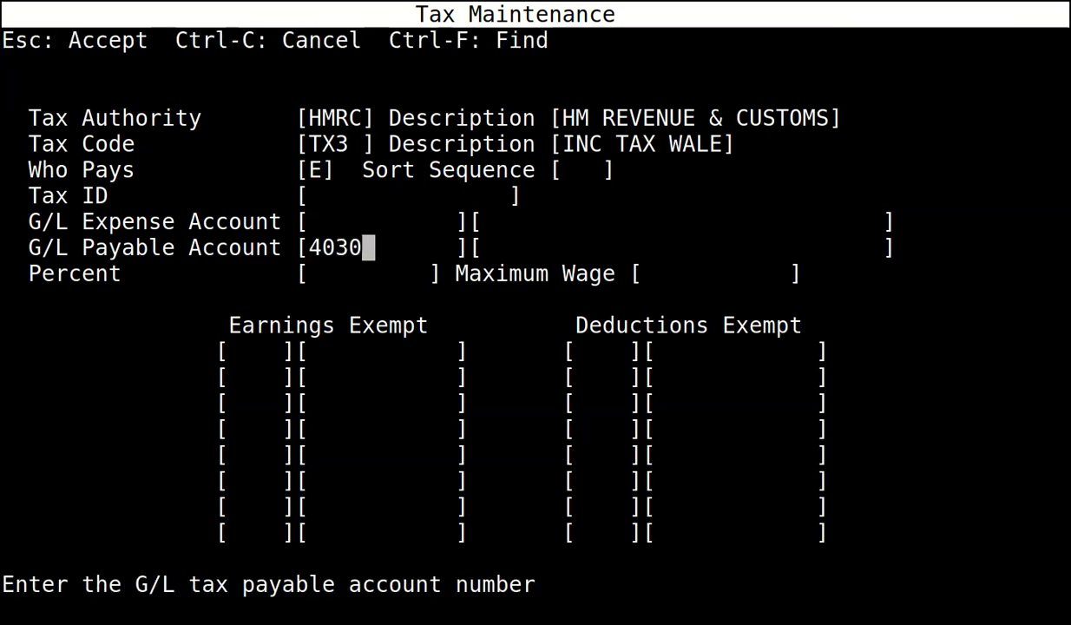
{"action": "key", "text": "Return"}
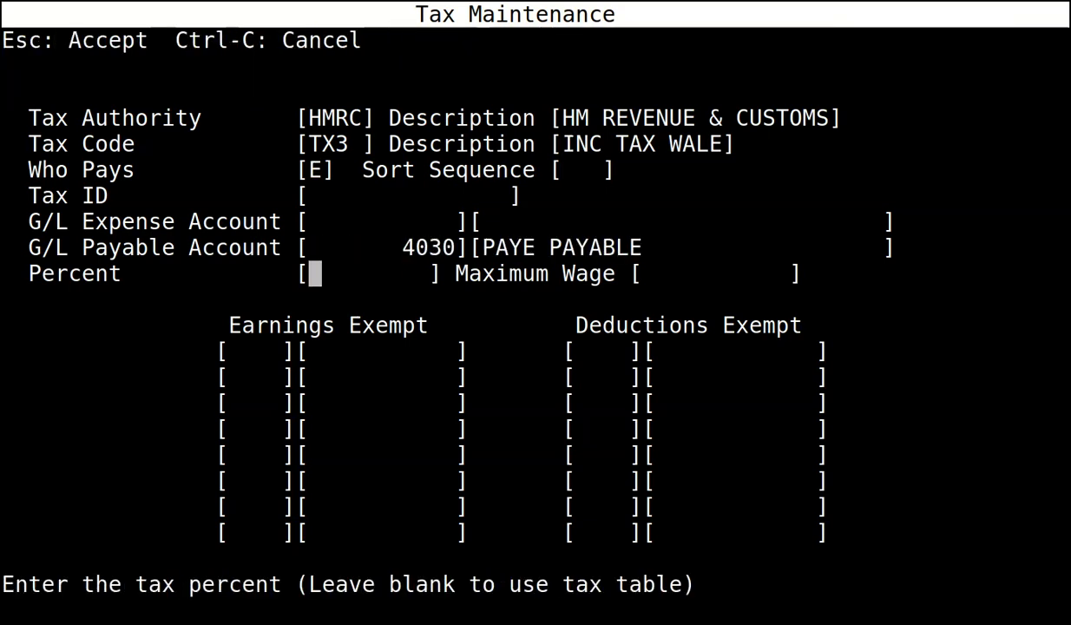
{"action": "key", "text": "Escape"}
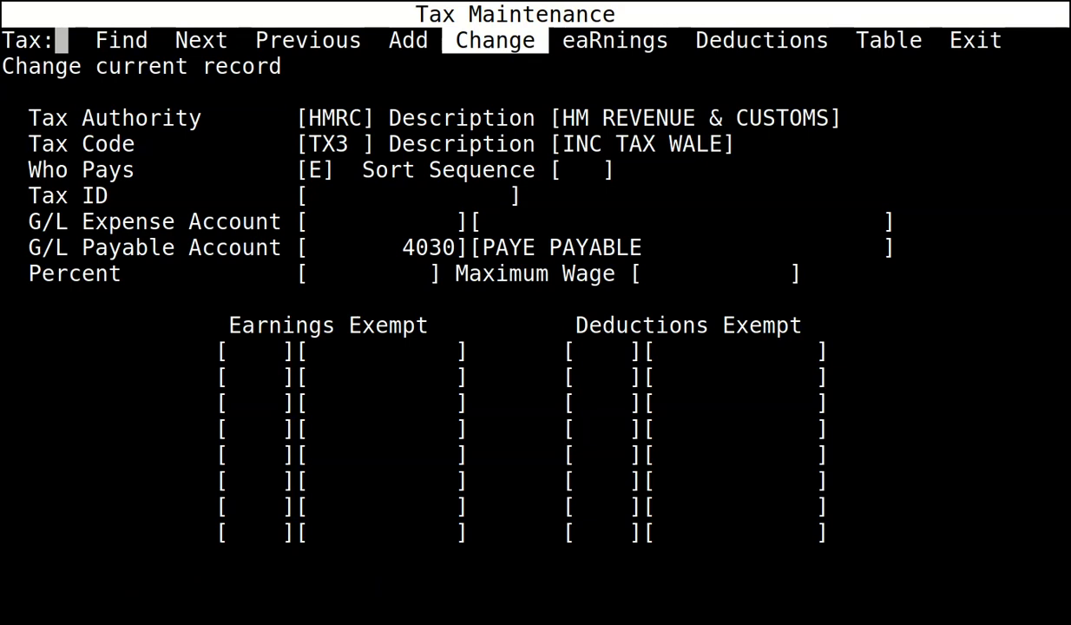
Give employer pension code WPE2 expense account 7102 and payable account 4037.
{"action": "key", "text": "n"}
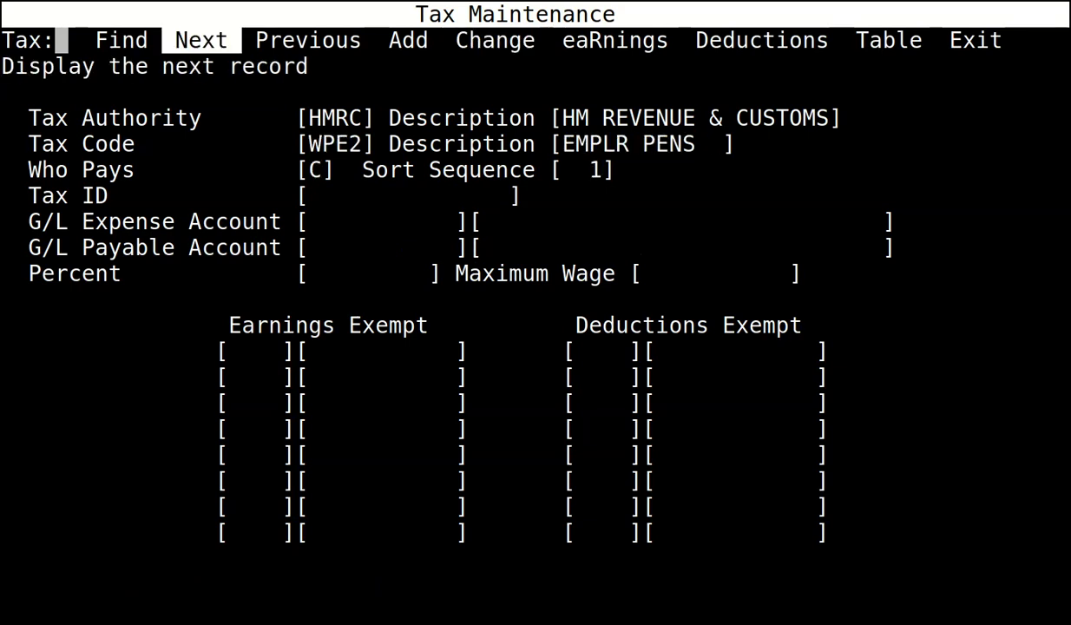
{"action": "key", "text": "c"}
{"action": "key", "text": "Tab"}
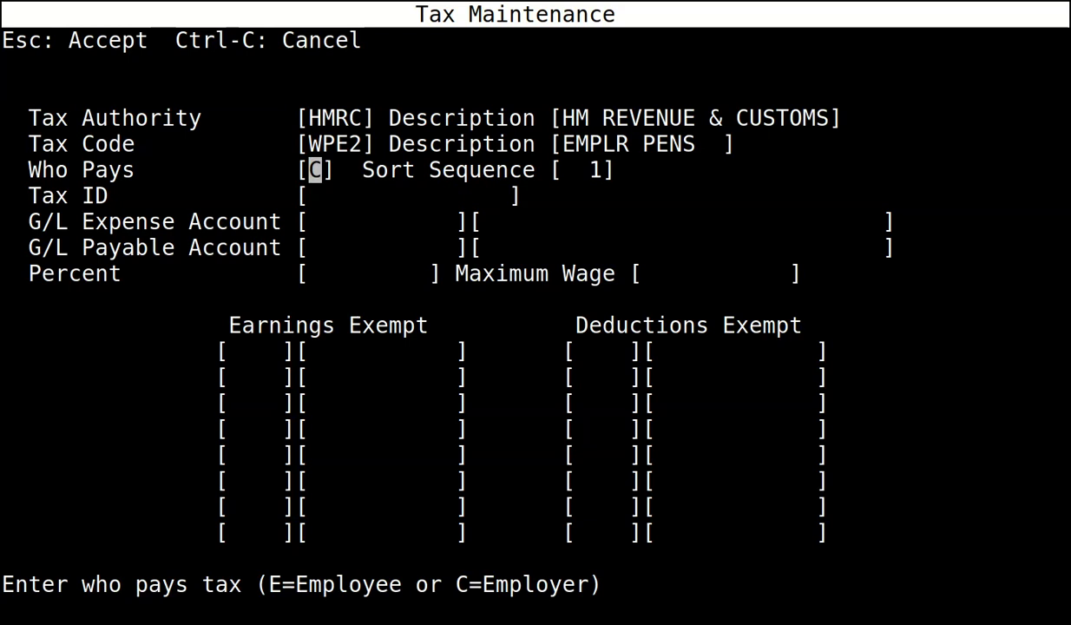
{"action": "key", "text": "Tab"}
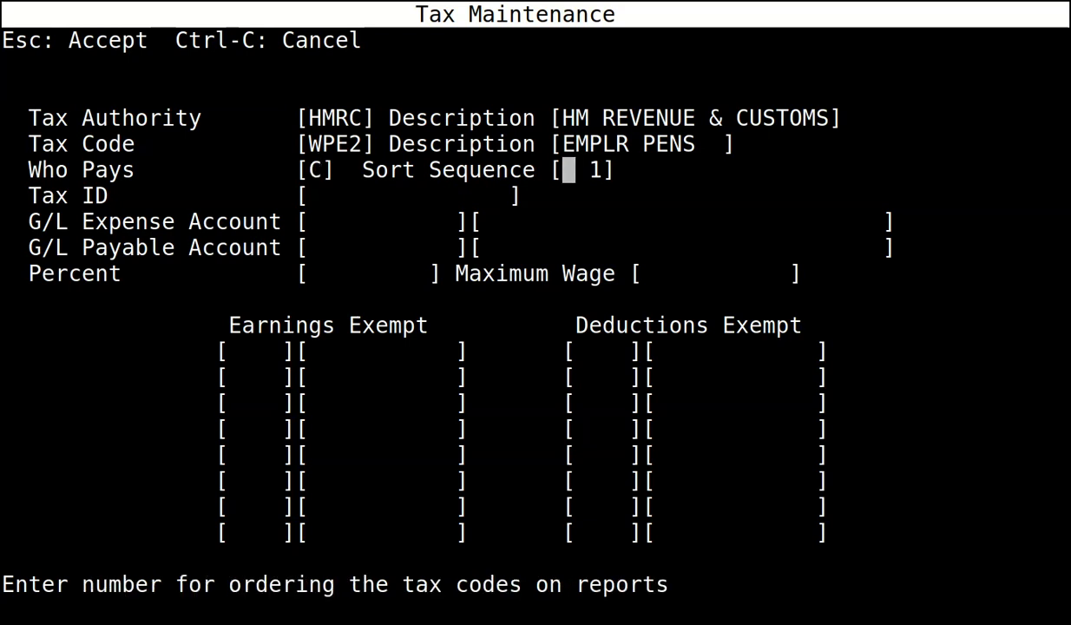
{"action": "key", "text": "Tab"}
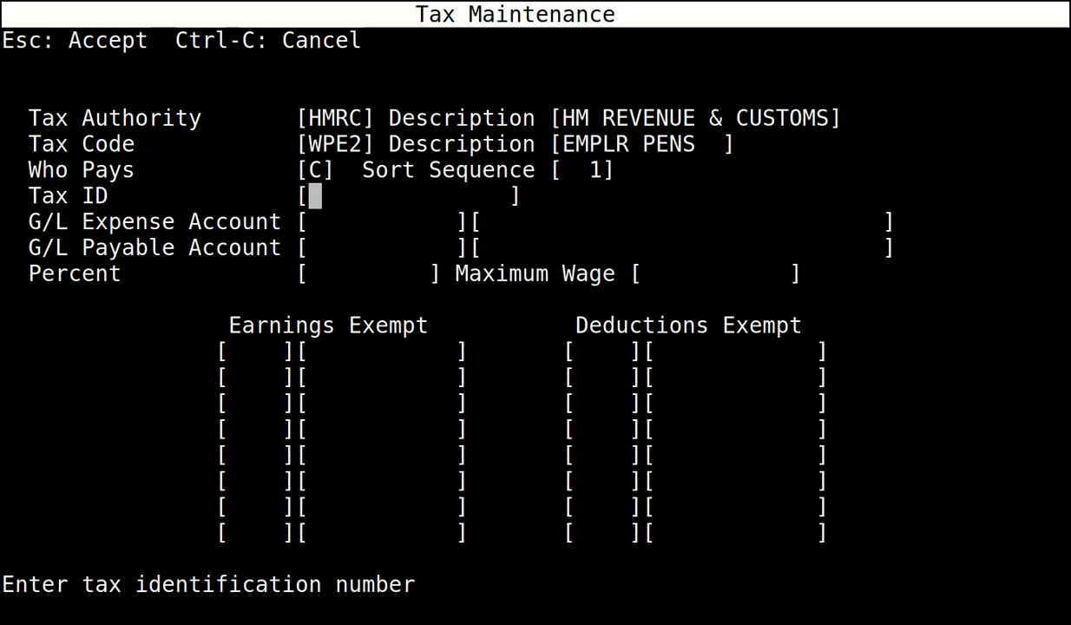
{"action": "key", "text": "Tab"}
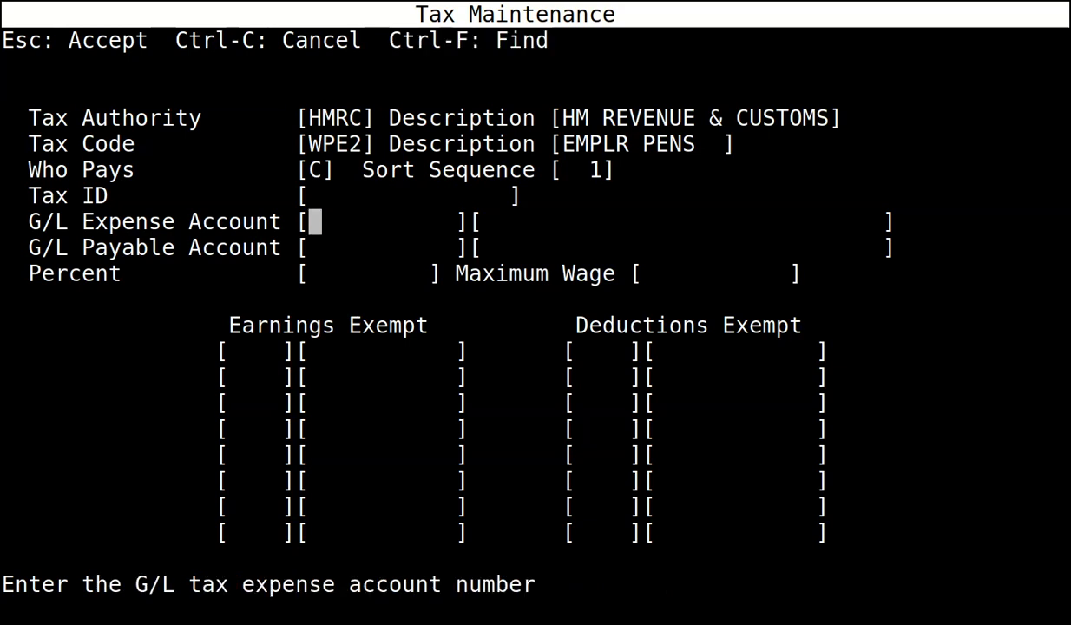
{"action": "type", "text": "7102"}
{"action": "key", "text": "Tab"}
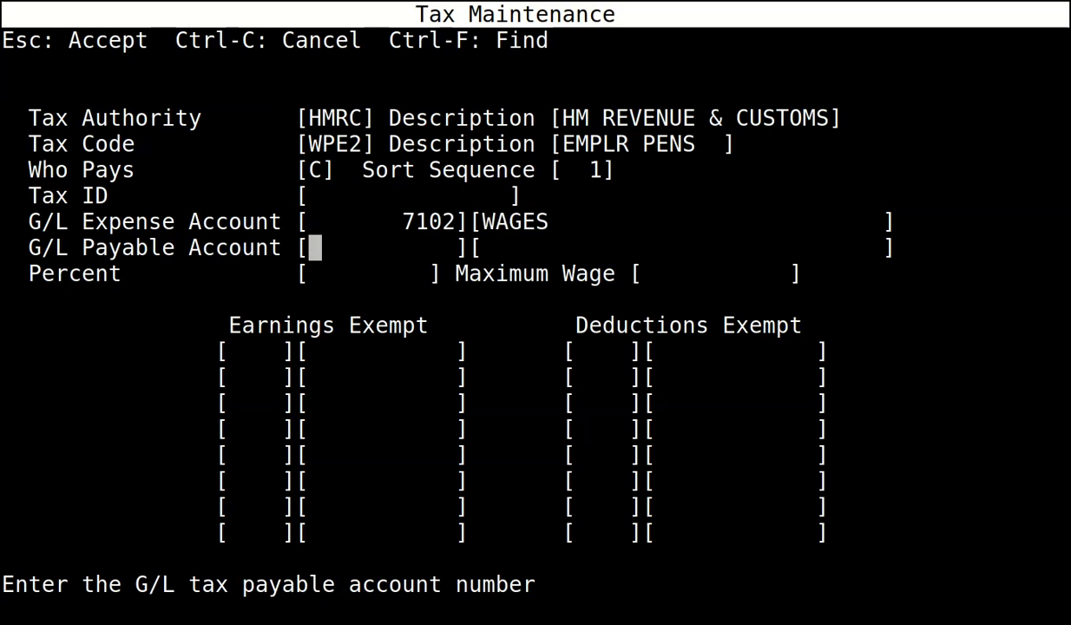
{"action": "type", "text": "4037"}
{"action": "key", "text": "Tab"}
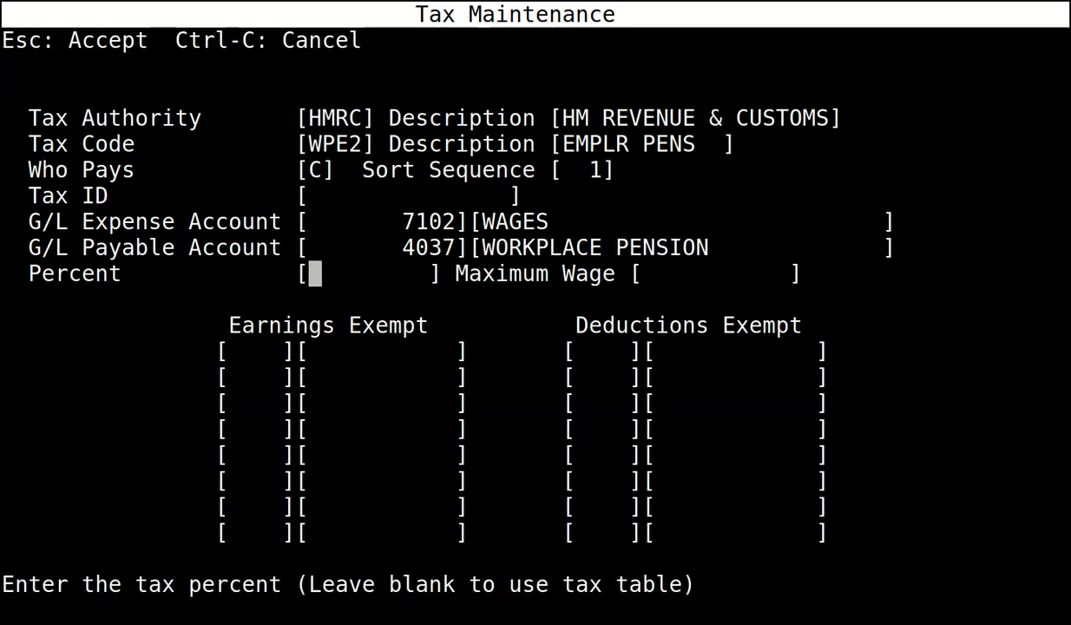
{"action": "key", "text": "Escape"}
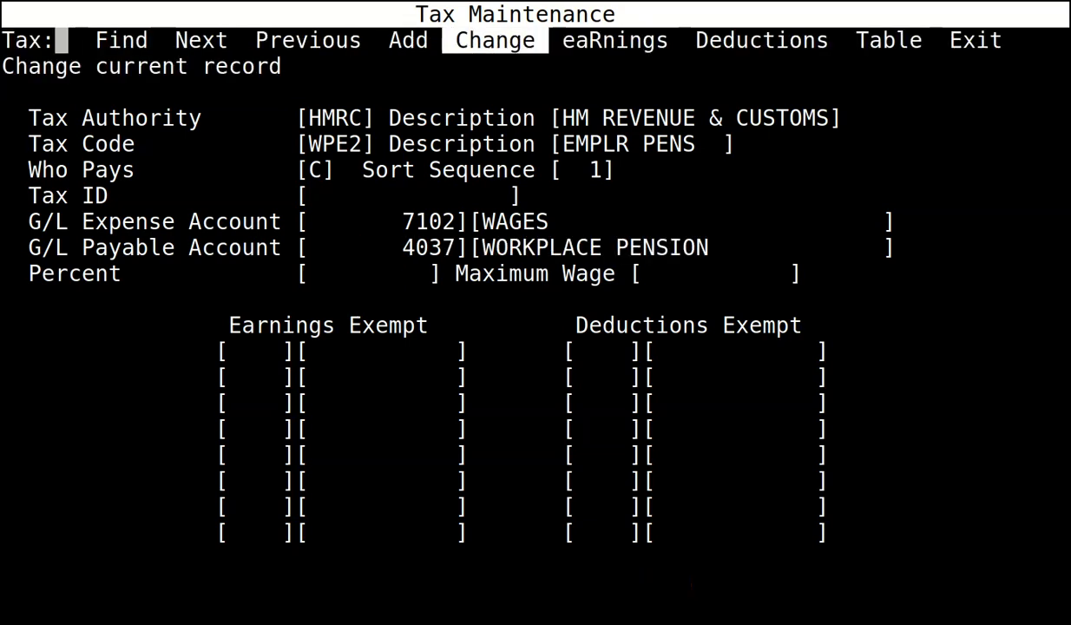
Give employee pension code WPEN payable account 4037 and save it.
{"action": "key", "text": "n"}
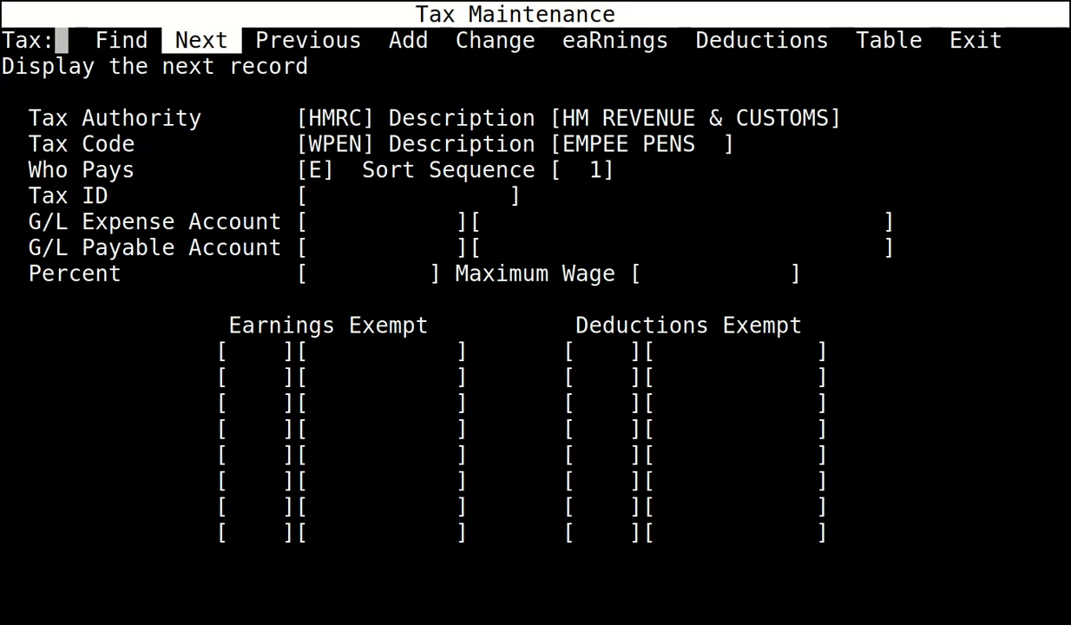
{"action": "key", "text": "c"}
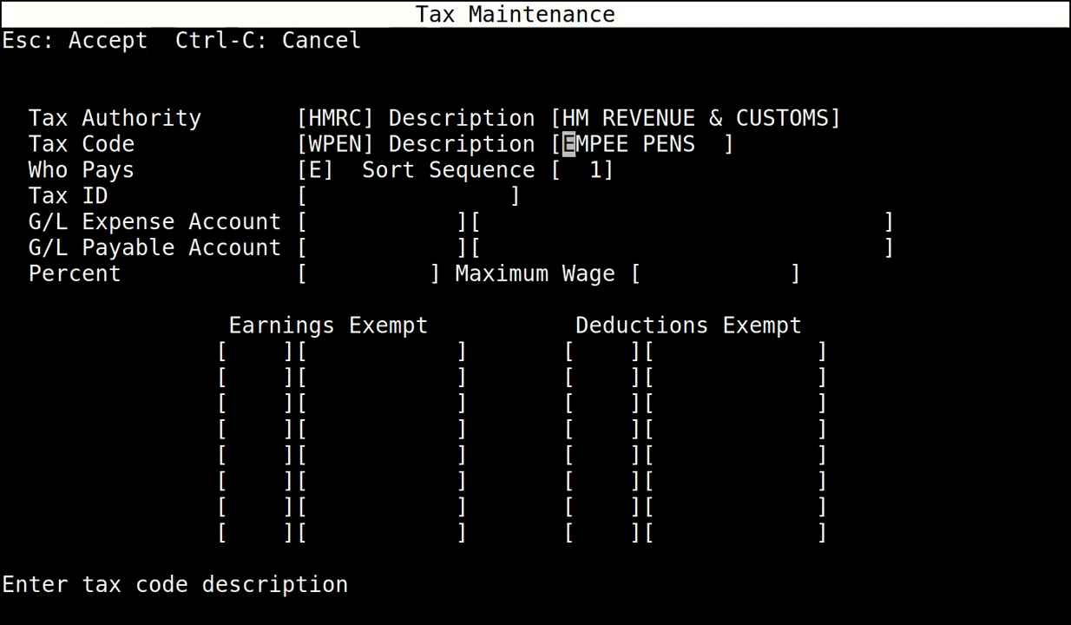
{"action": "key", "text": "Return"}
{"action": "key", "text": "Return"}
{"action": "key", "text": "Return"}
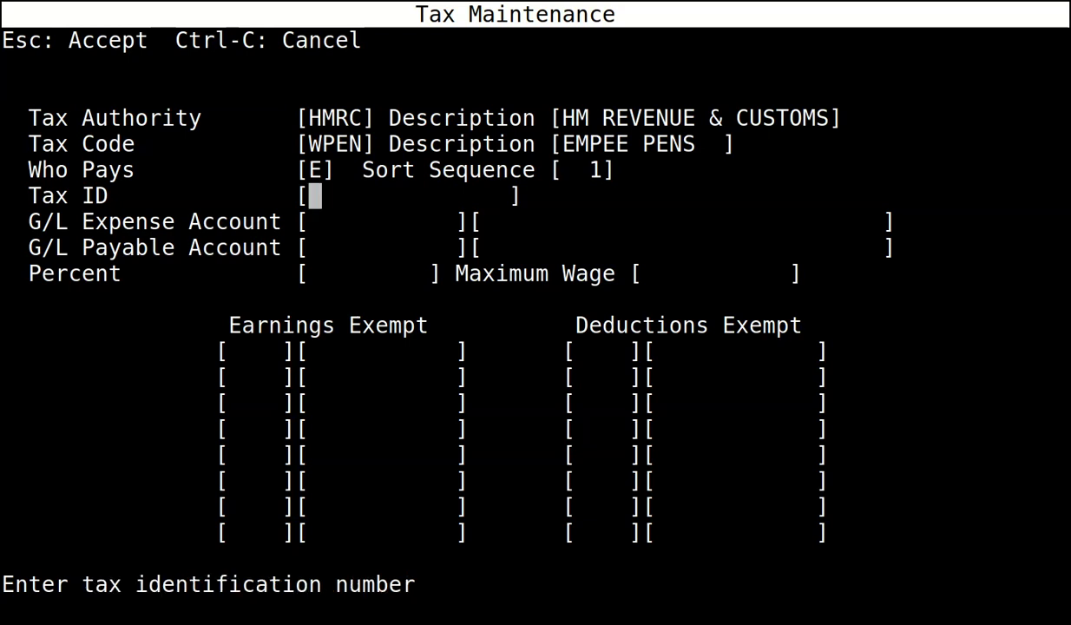
{"action": "key", "text": "Return"}
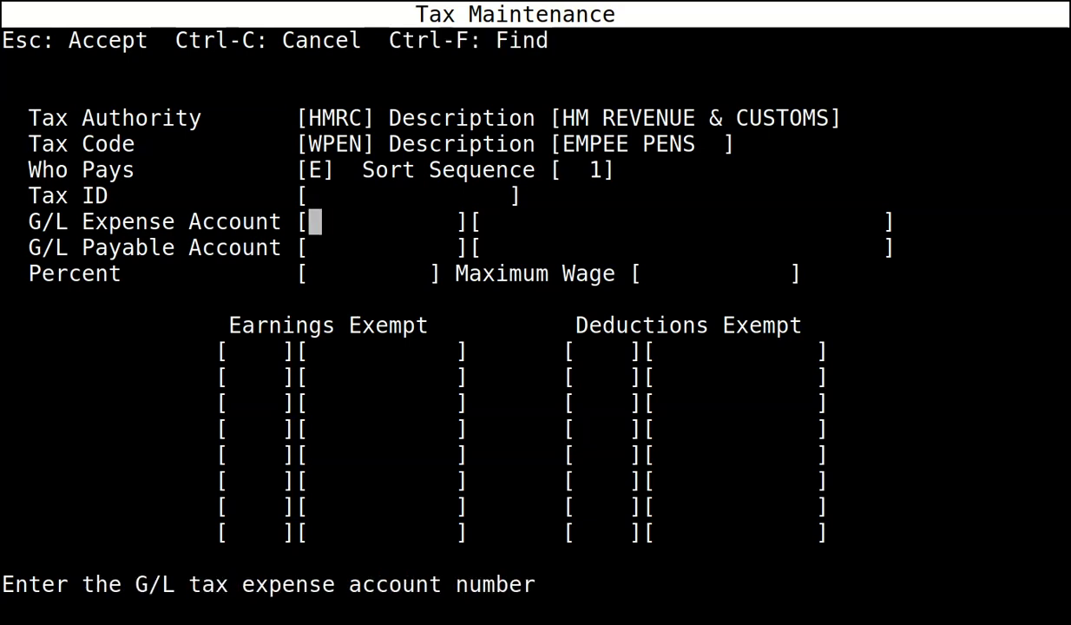
{"action": "key", "text": "Return"}
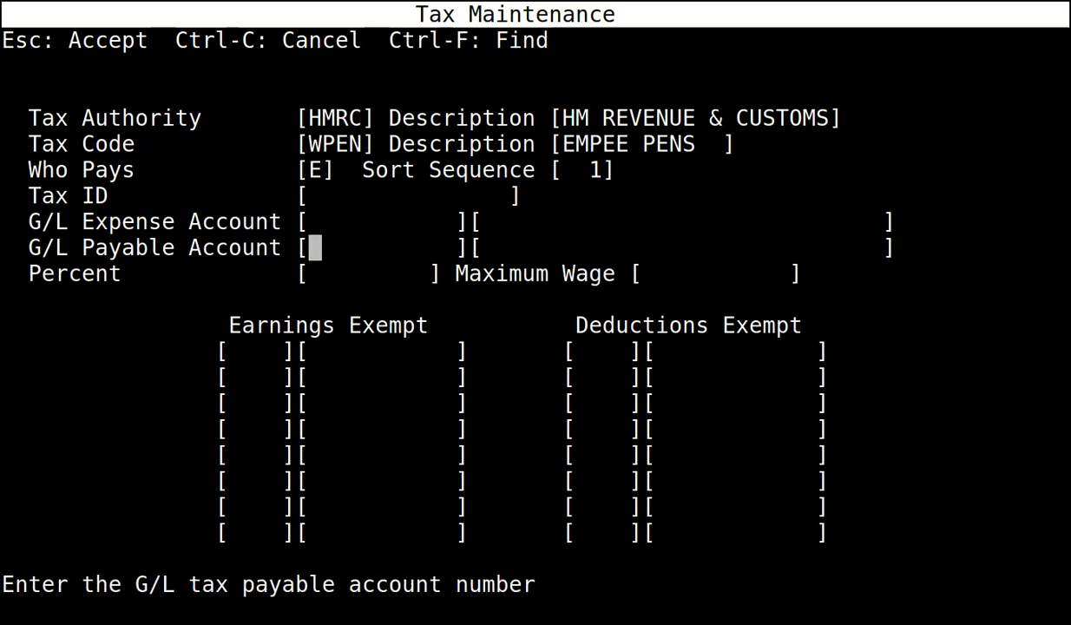
{"action": "type", "text": "4037"}
{"action": "key", "text": "Return"}
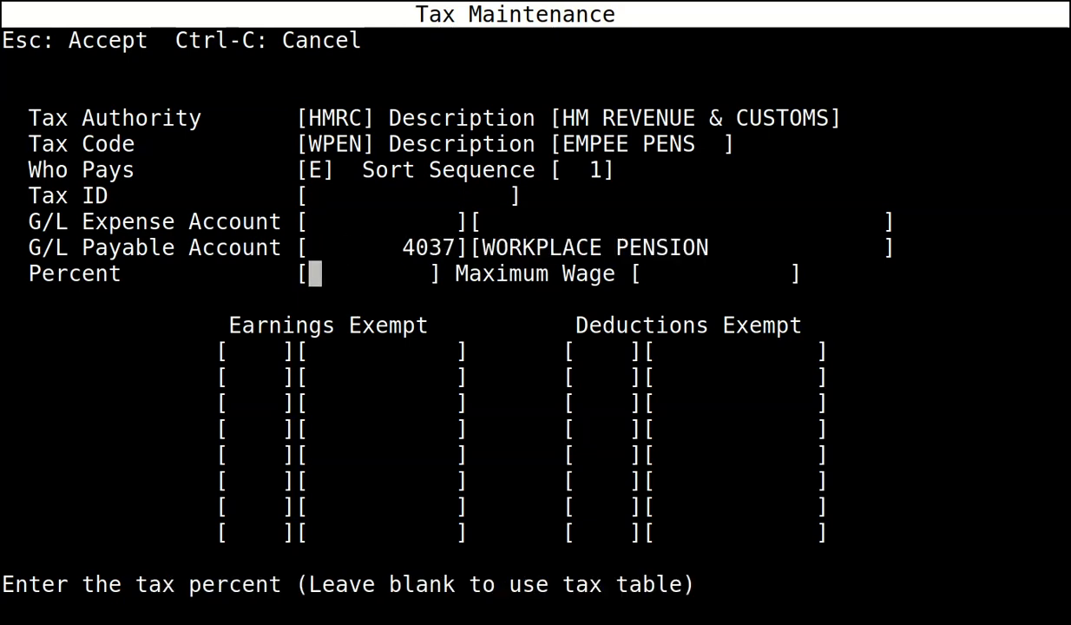
{"action": "key", "text": "Escape"}
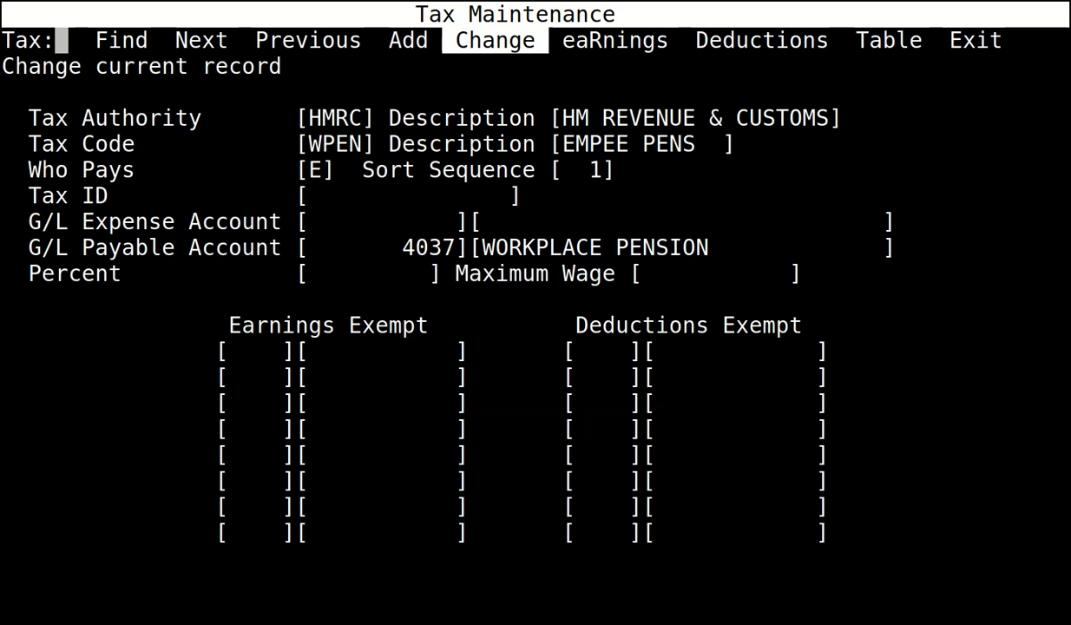
{"action": "key", "text": "Right"}
{"action": "key", "text": "Right"}
{"action": "key", "text": "Right"}
{"action": "key", "text": "Right"}
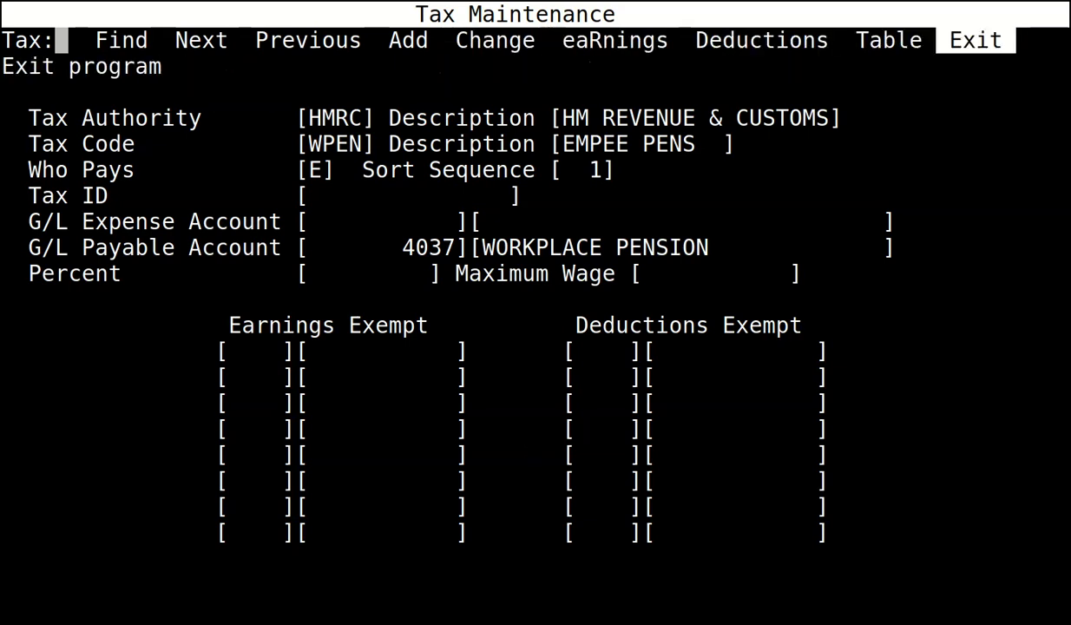
Leave Tax Maintenance and start a blank new employee record.
{"action": "key", "text": "Return"}
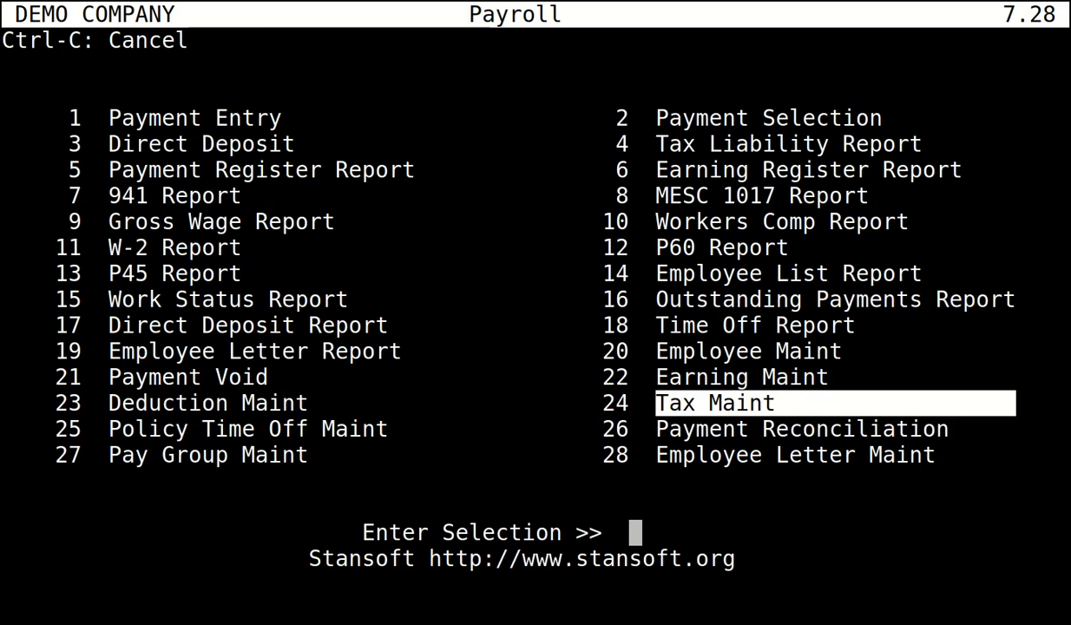
{"action": "key", "text": "Up"}
{"action": "key", "text": "Up"}
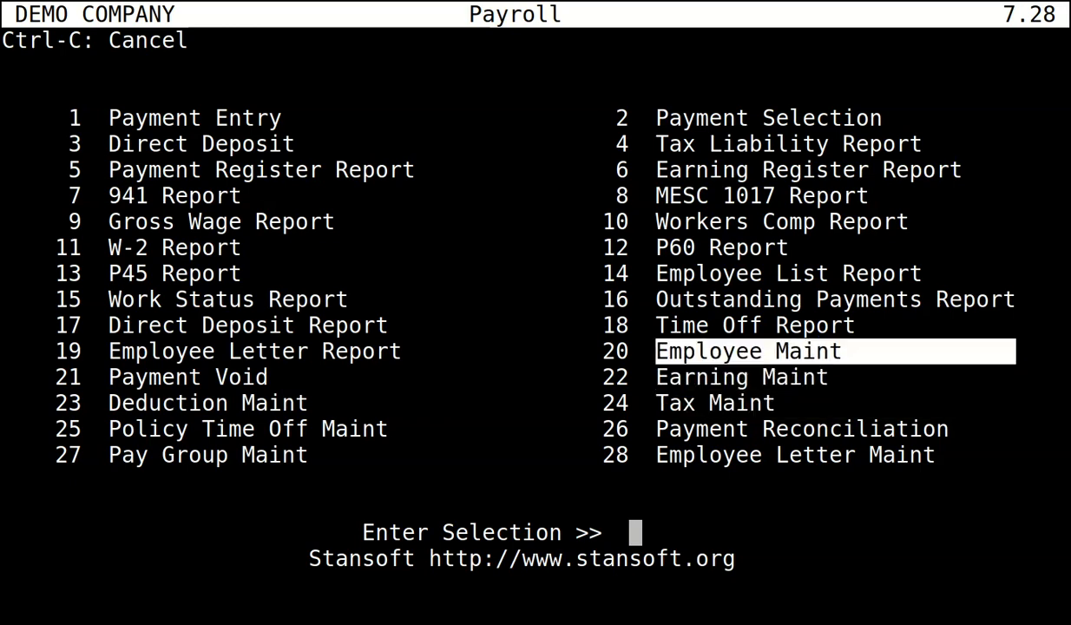
{"action": "key", "text": "Return"}
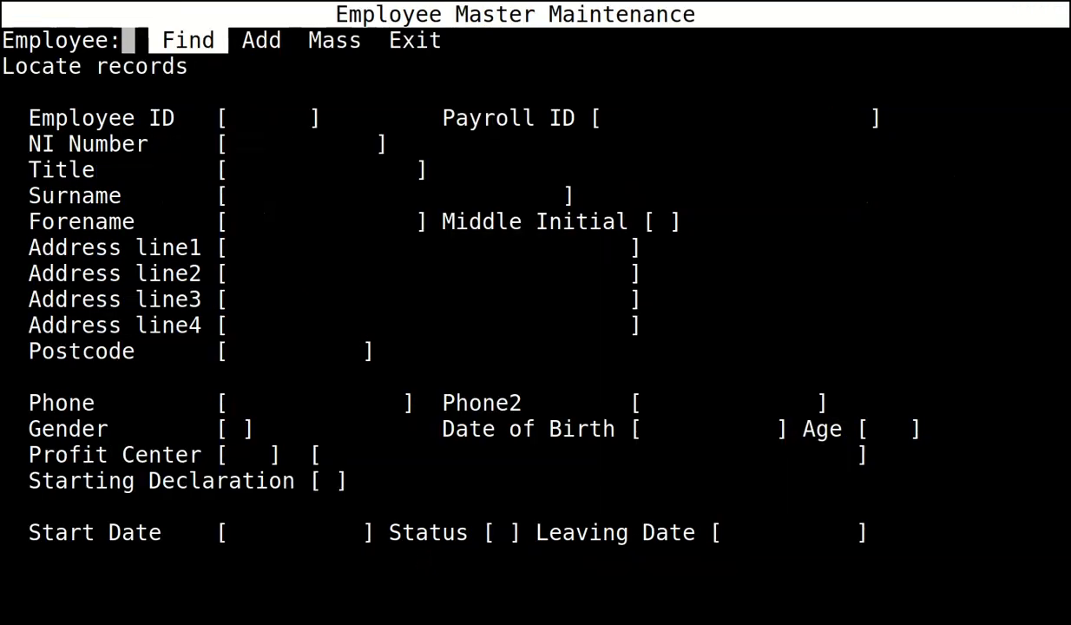
{"action": "key", "text": "Right"}
{"action": "key", "text": "Return"}
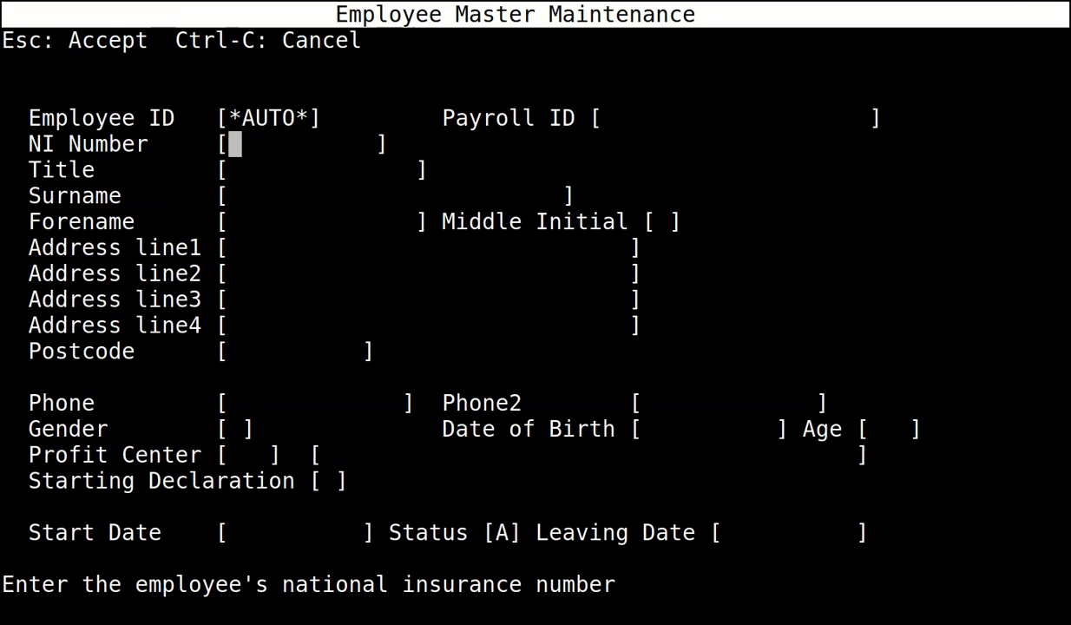
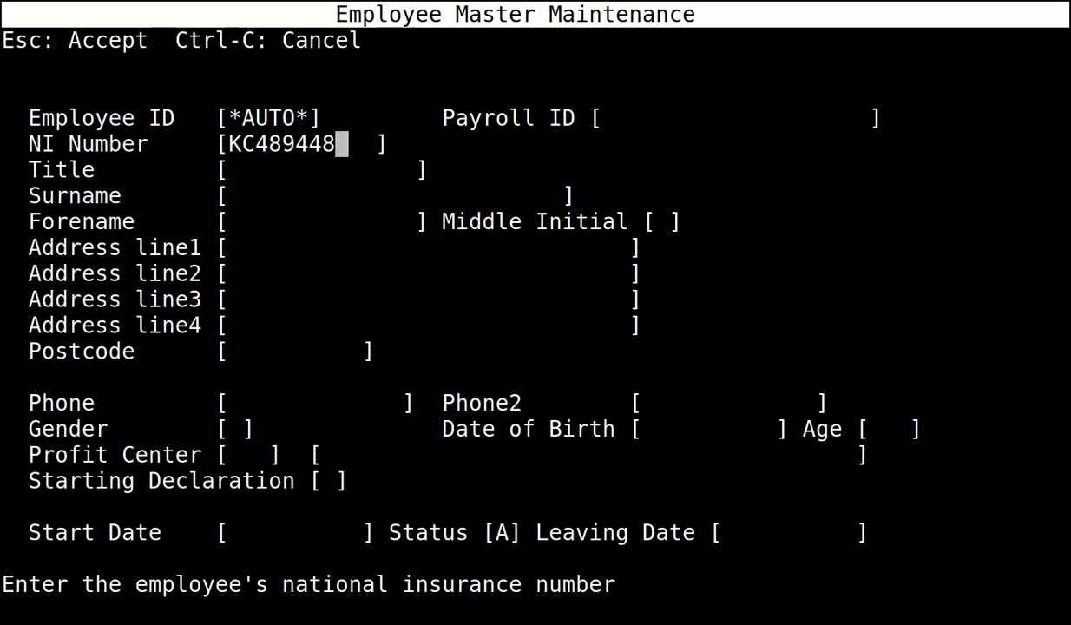
Enter the employee's National Insurance number, title Mr, surname and forename.
{"action": "key", "text": "Return"}
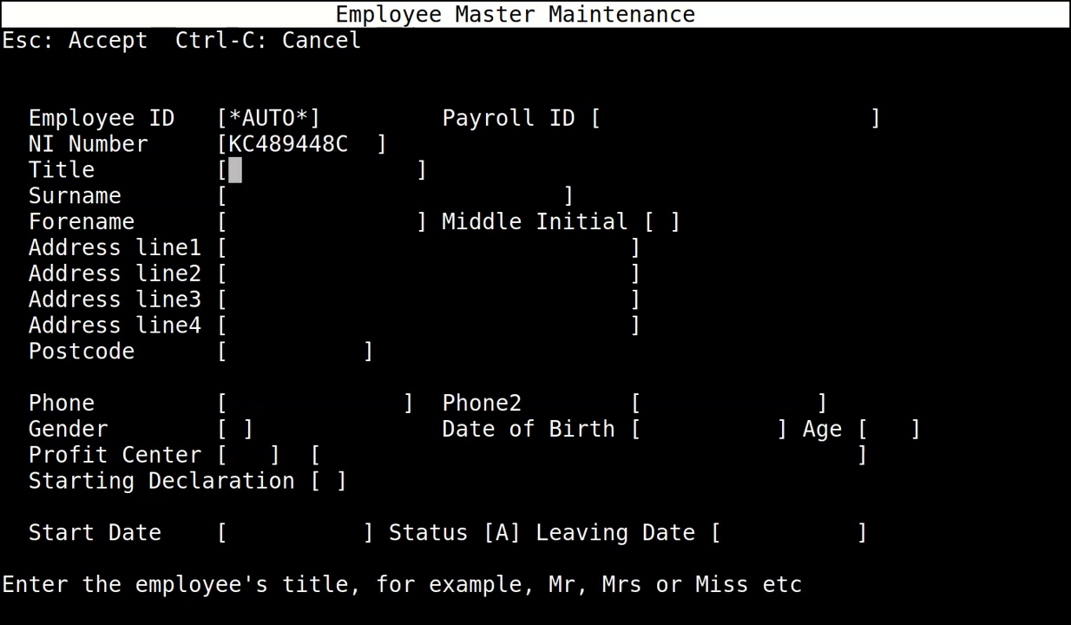
{"action": "type", "text": "Mr"}
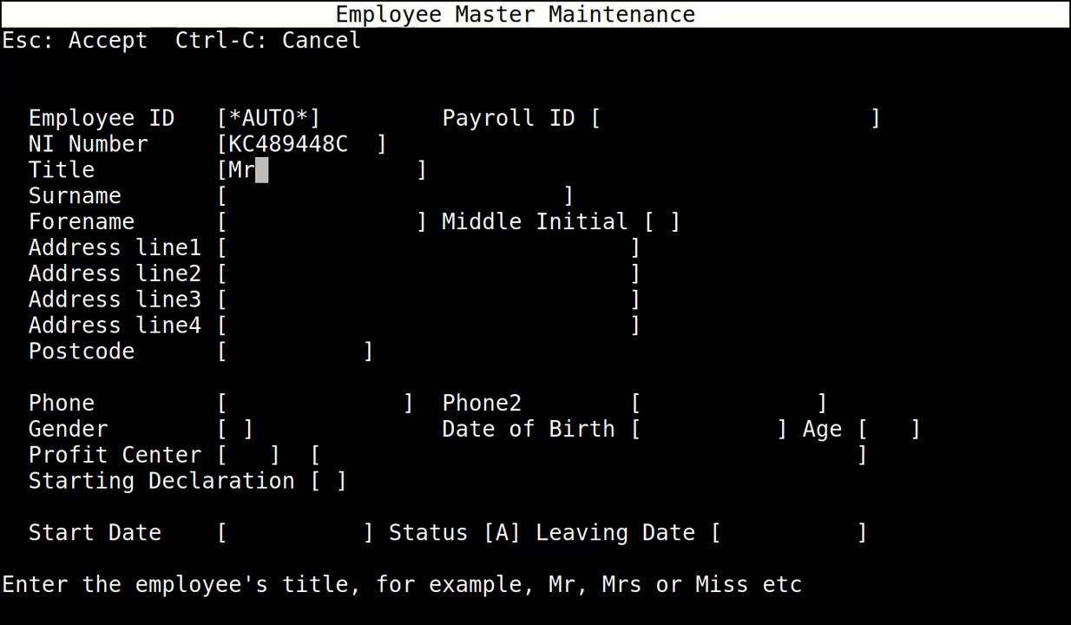
{"action": "key", "text": "Return"}
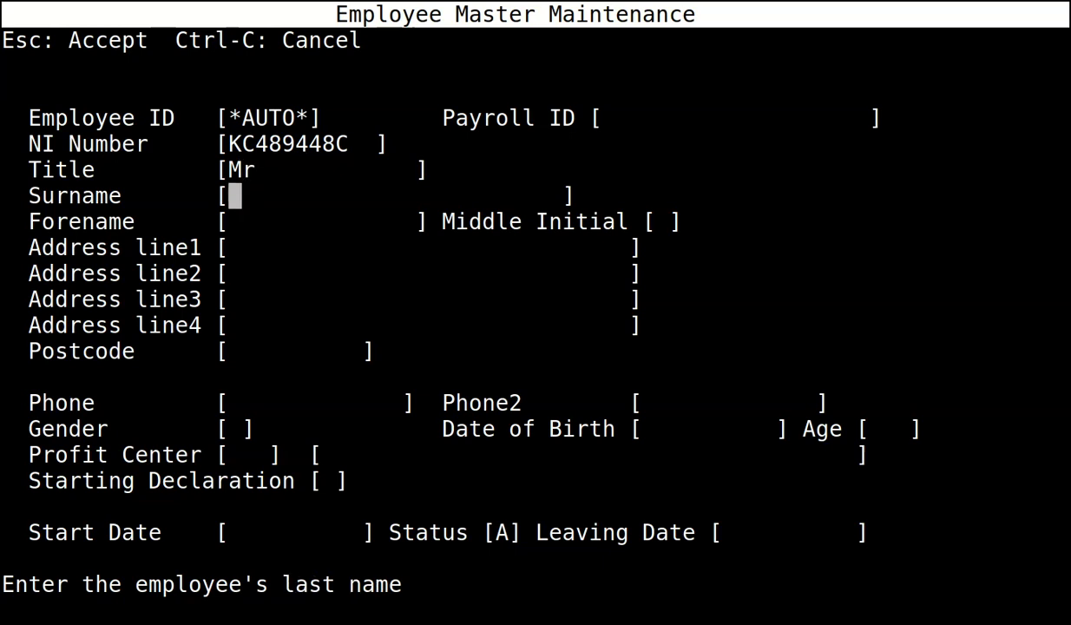
{"action": "type", "text": "Testing"}
{"action": "key", "text": "Return"}
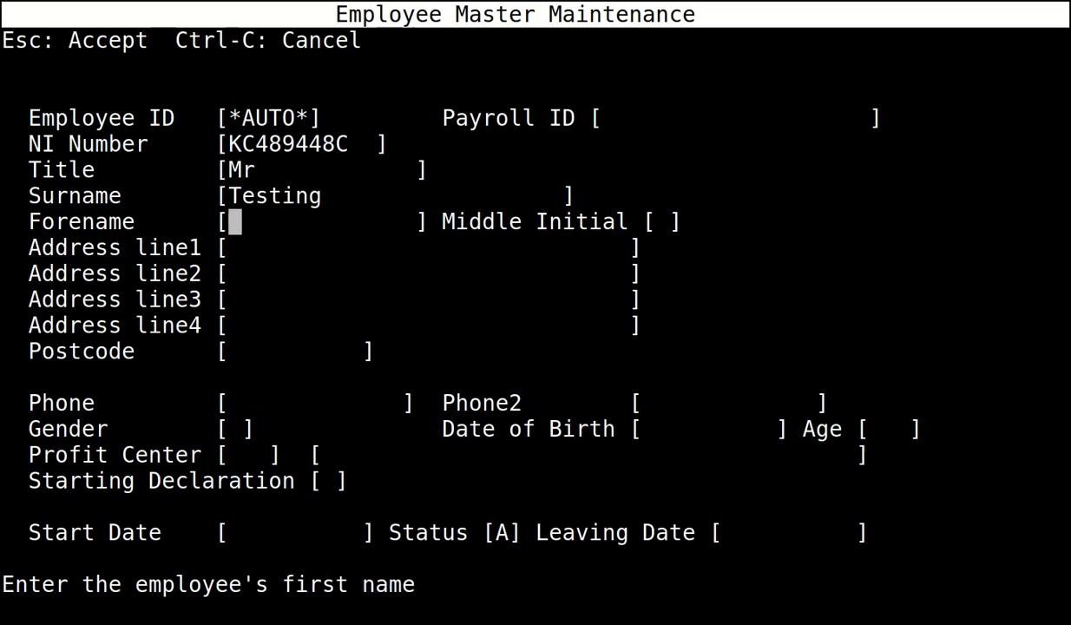
{"action": "type", "text": "Hi"}
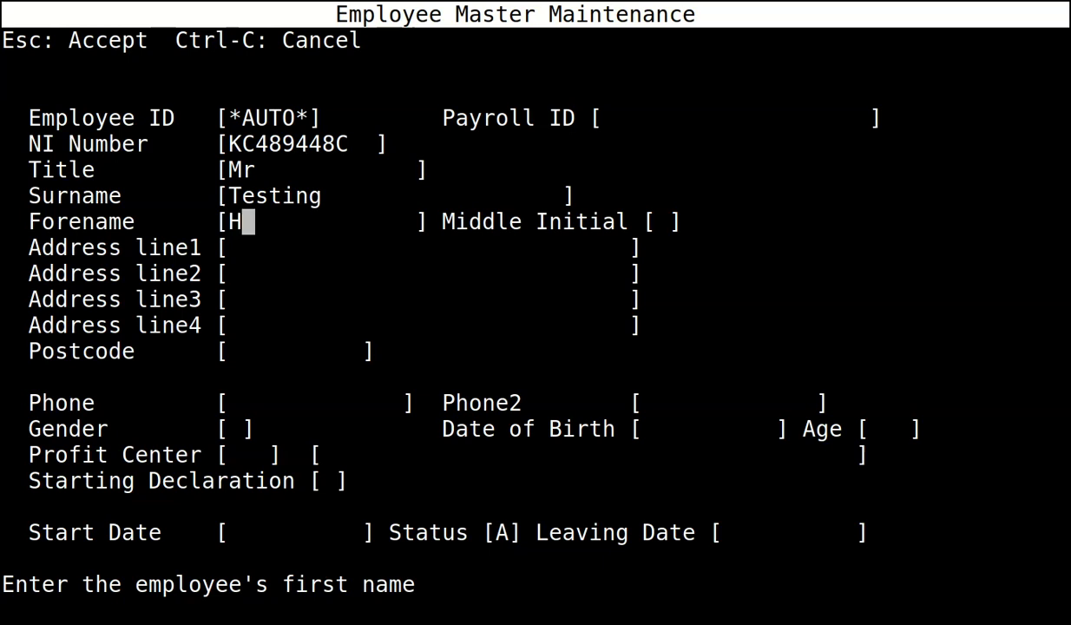
{"action": "key", "text": "BackSpace"}
{"action": "key", "text": "BackSpace"}
{"action": "type", "text": "Jimmy"}
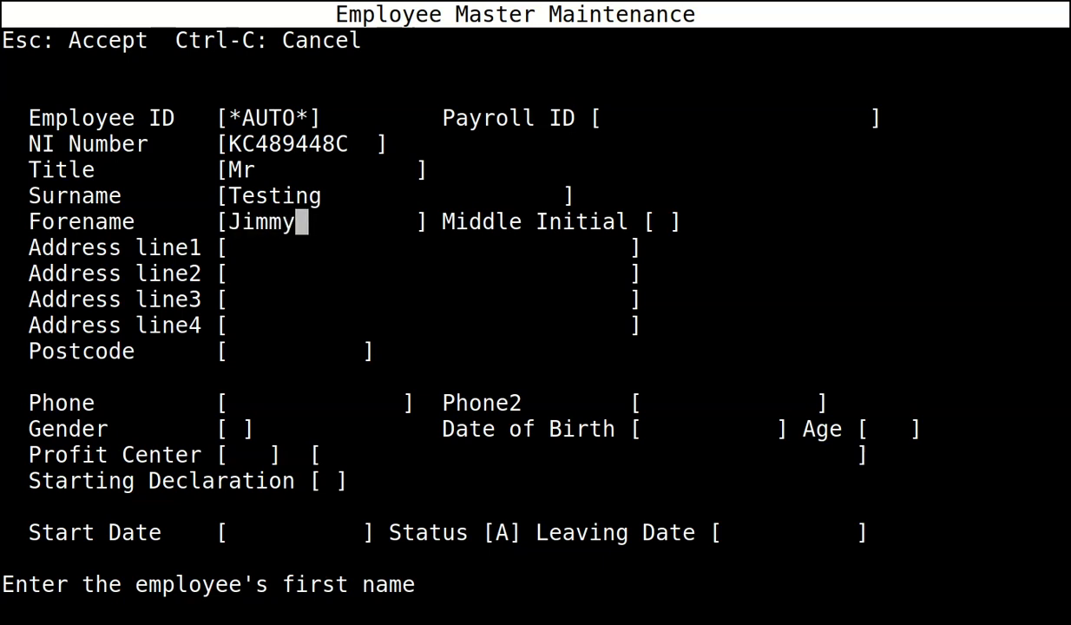
{"action": "key", "text": "Return"}
{"action": "key", "text": "Return"}
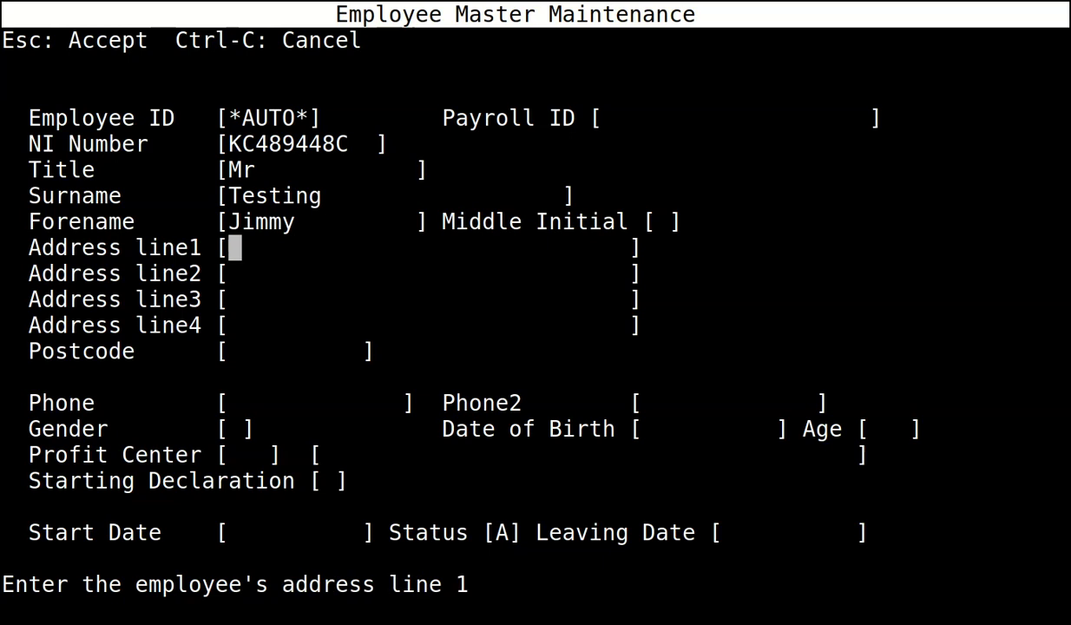
Enter the employee's street address and postcode, leaving the phone numbers blank.
{"action": "type", "text": "1 T"}
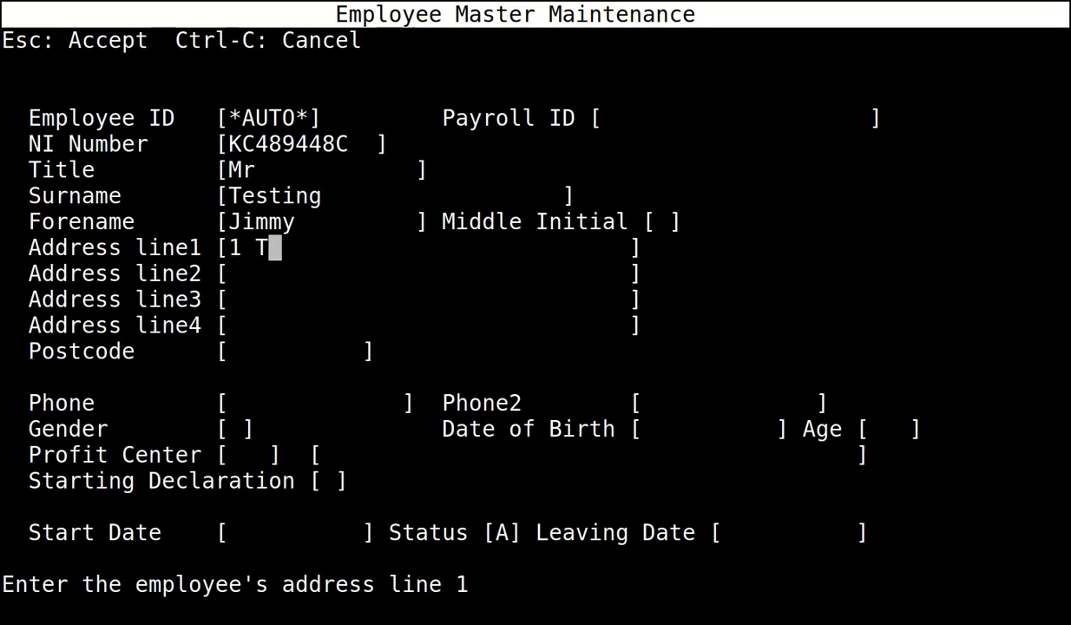
{"action": "type", "text": "est Road"}
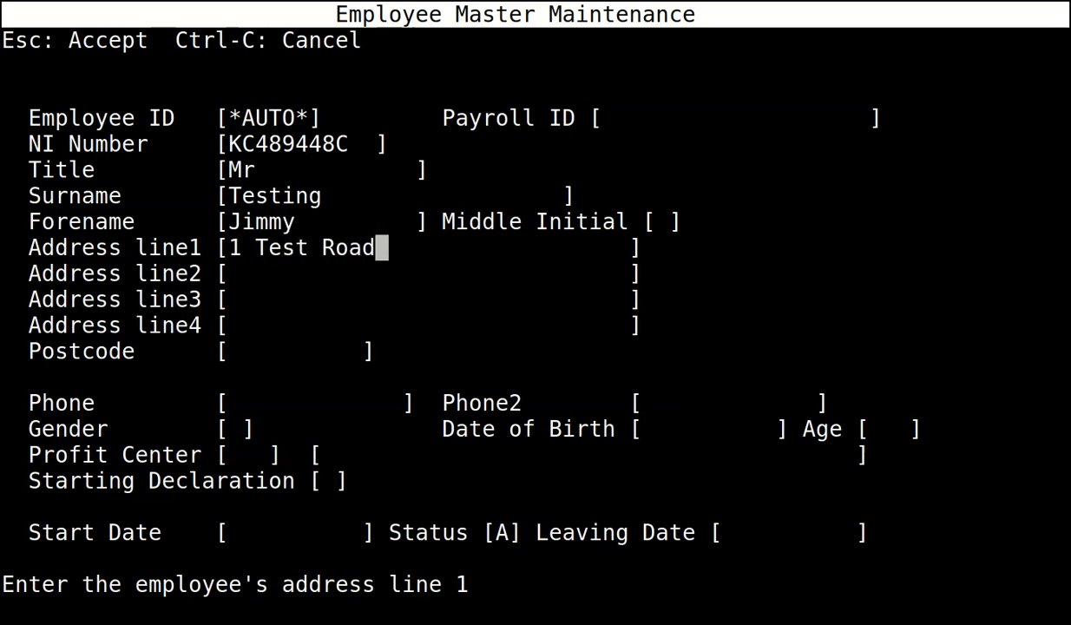
{"action": "key", "text": "Return"}
{"action": "key", "text": "Return"}
{"action": "key", "text": "Return"}
{"action": "key", "text": "Return"}
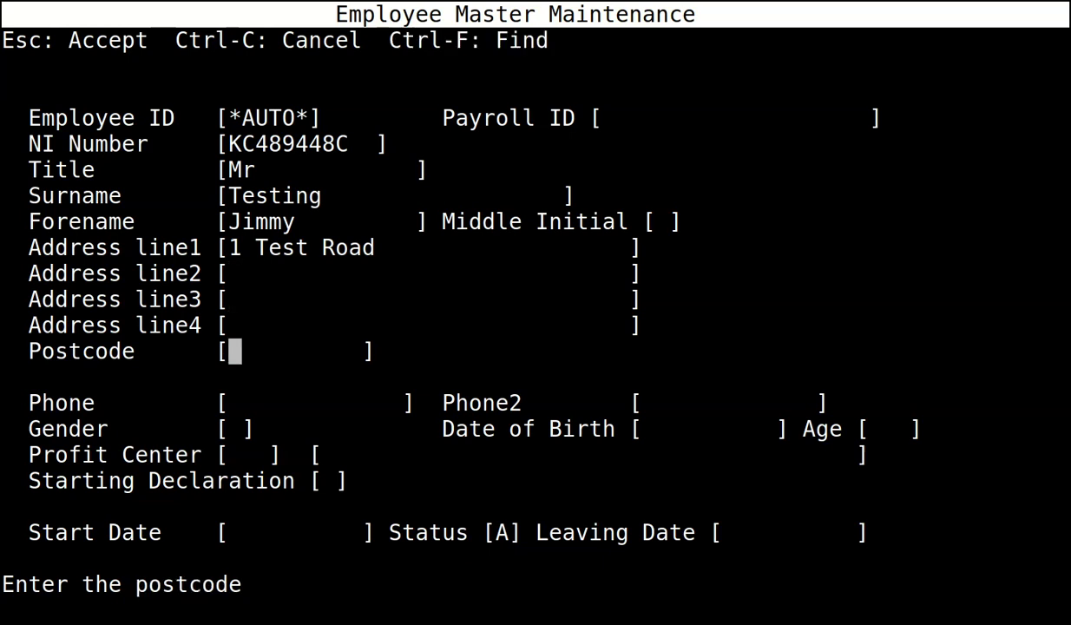
{"action": "type", "text": "BN1"}
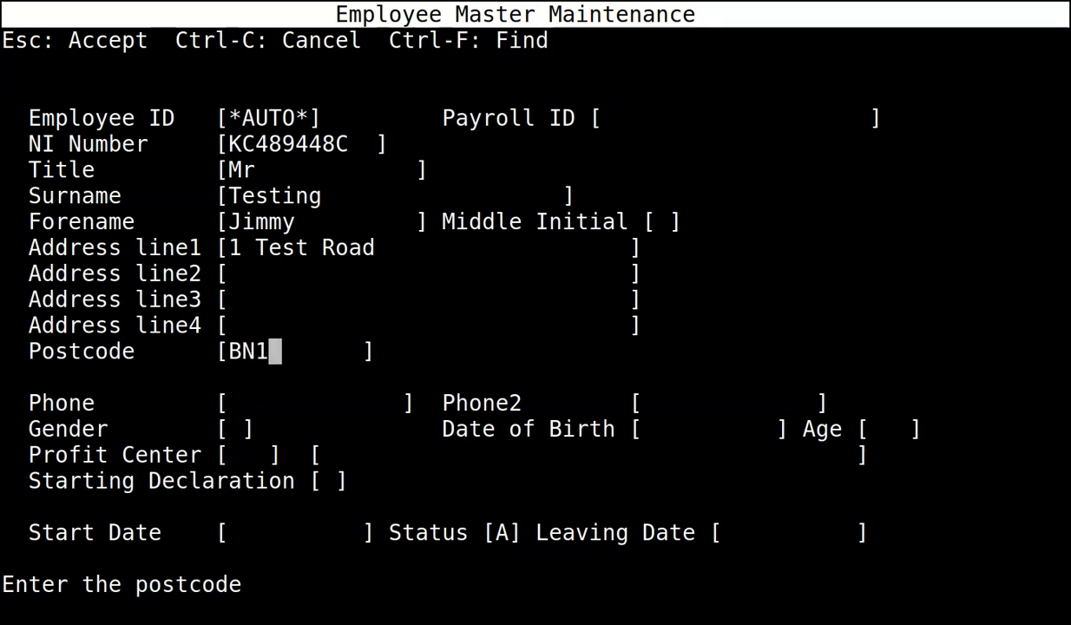
{"action": "type", "text": " 1YD"}
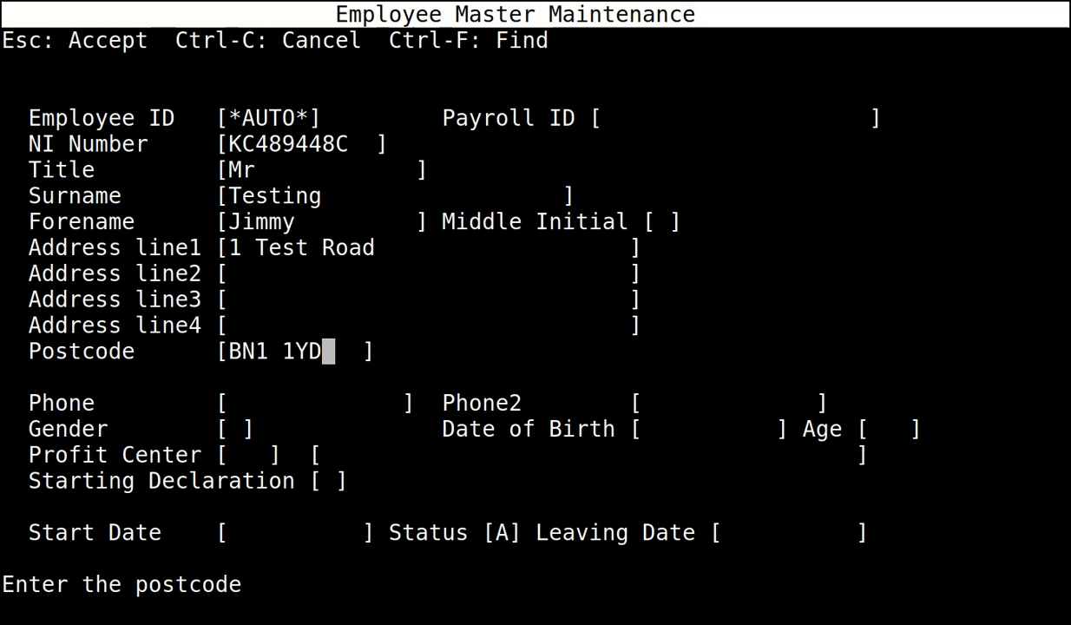
{"action": "key", "text": "Return"}
{"action": "key", "text": "Return"}
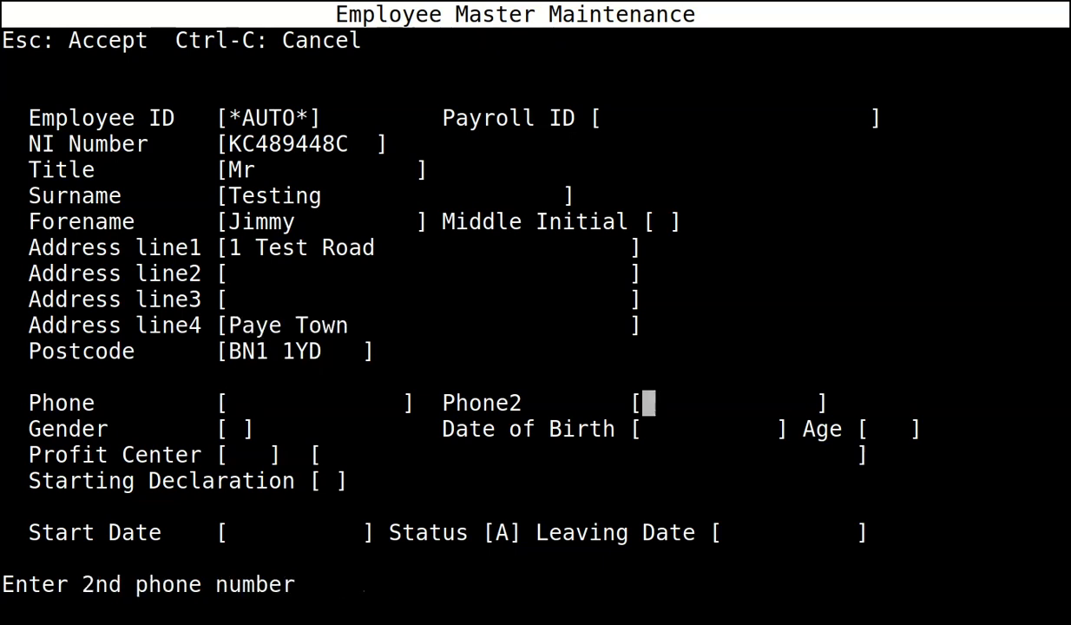
{"action": "key", "text": "Return"}
{"action": "type", "text": "M"}
{"action": "key", "text": "Return"}
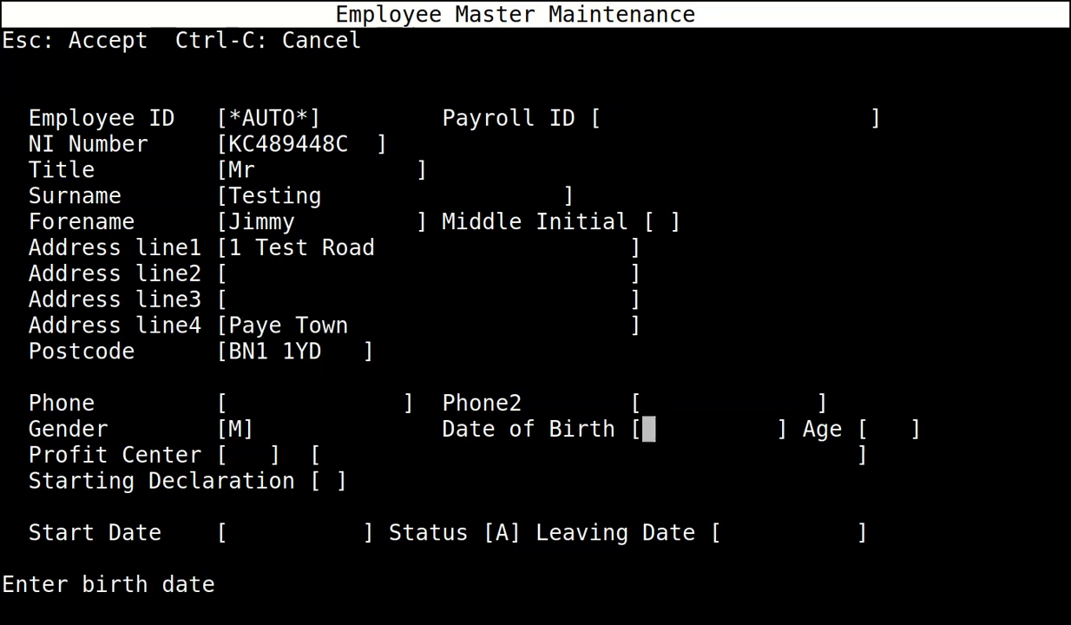
Enter the birth date, profit centre 0, declaration B and start date 01/04/2022, keeping status Active.
{"action": "type", "text": "1"}
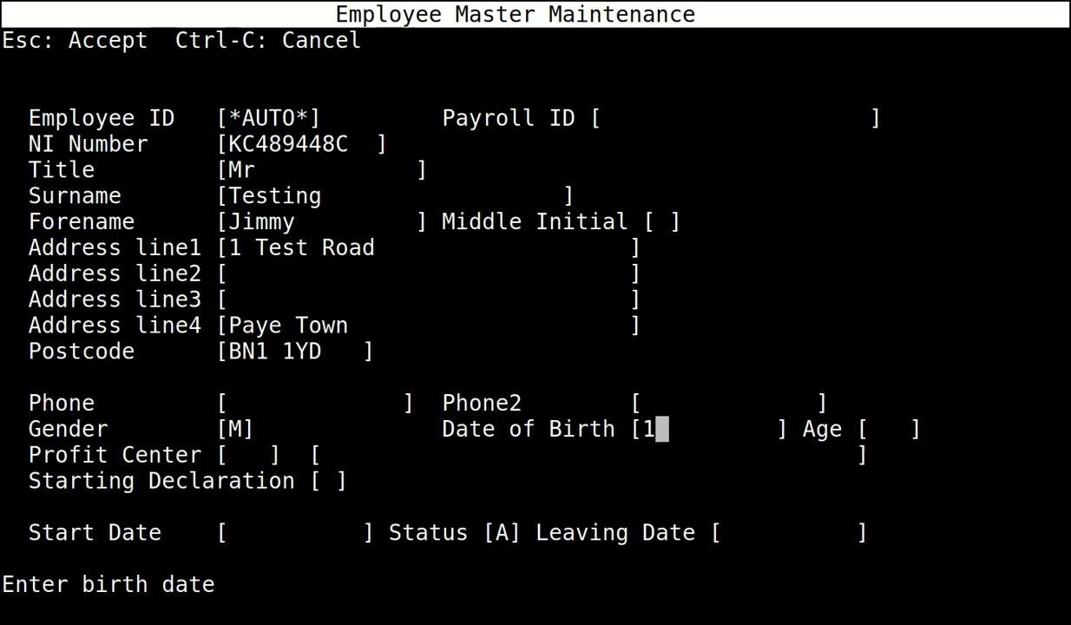
{"action": "type", "text": "4081955"}
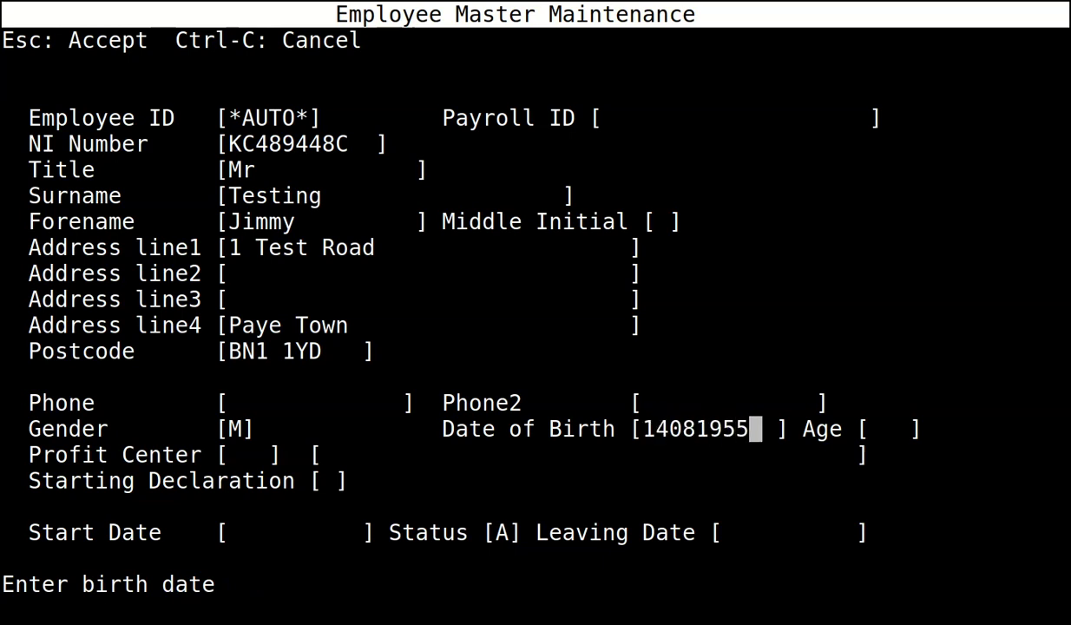
{"action": "key", "text": "Return"}
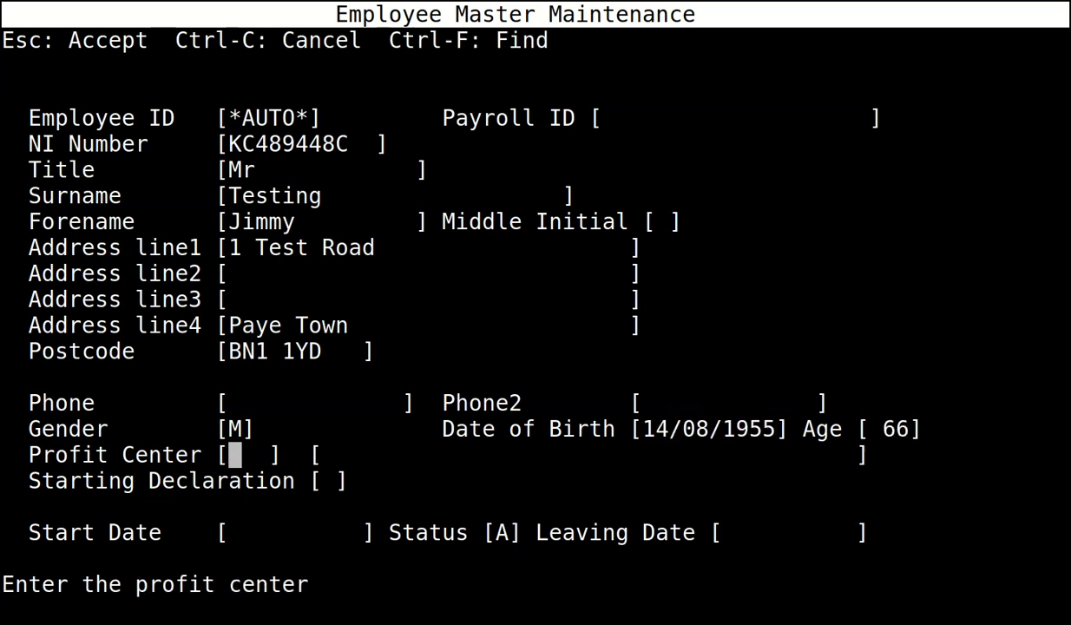
{"action": "type", "text": "0"}
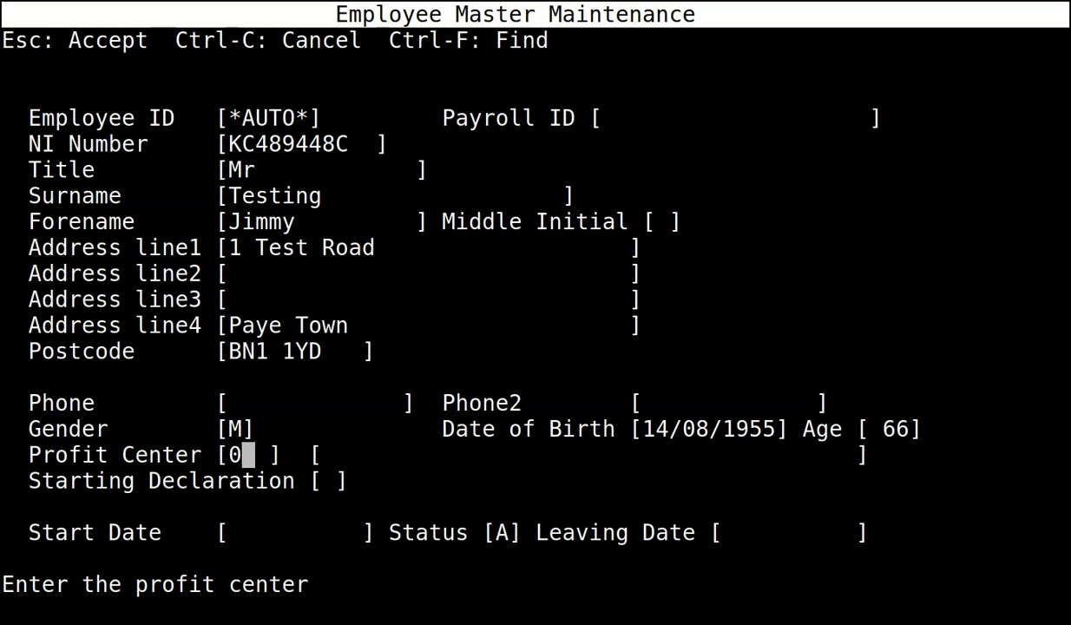
{"action": "key", "text": "Return"}
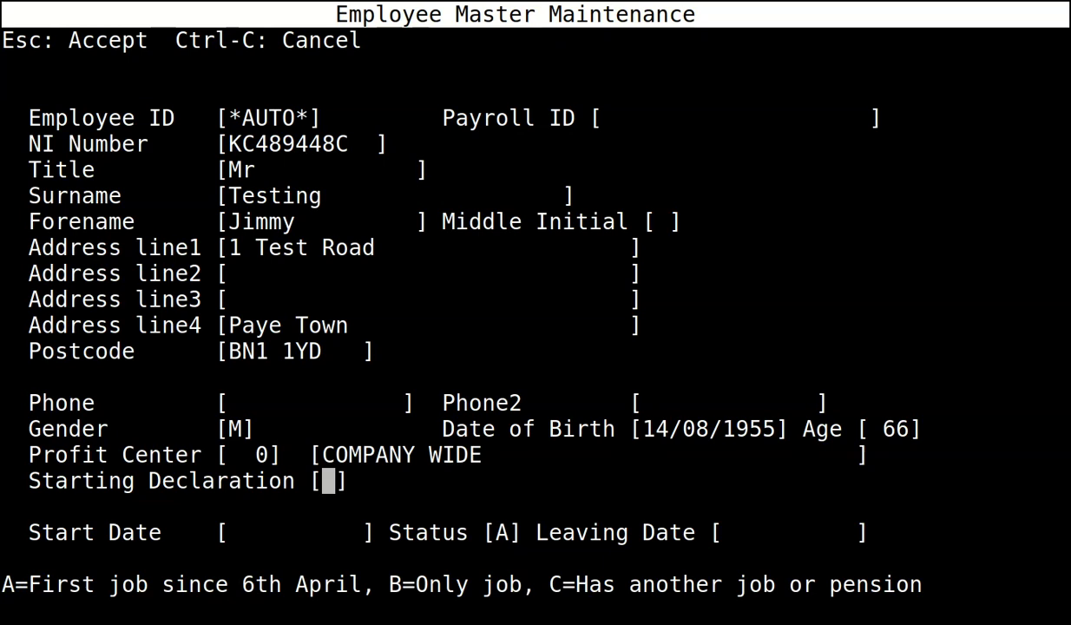
{"action": "type", "text": "B"}
{"action": "key", "text": "Return"}
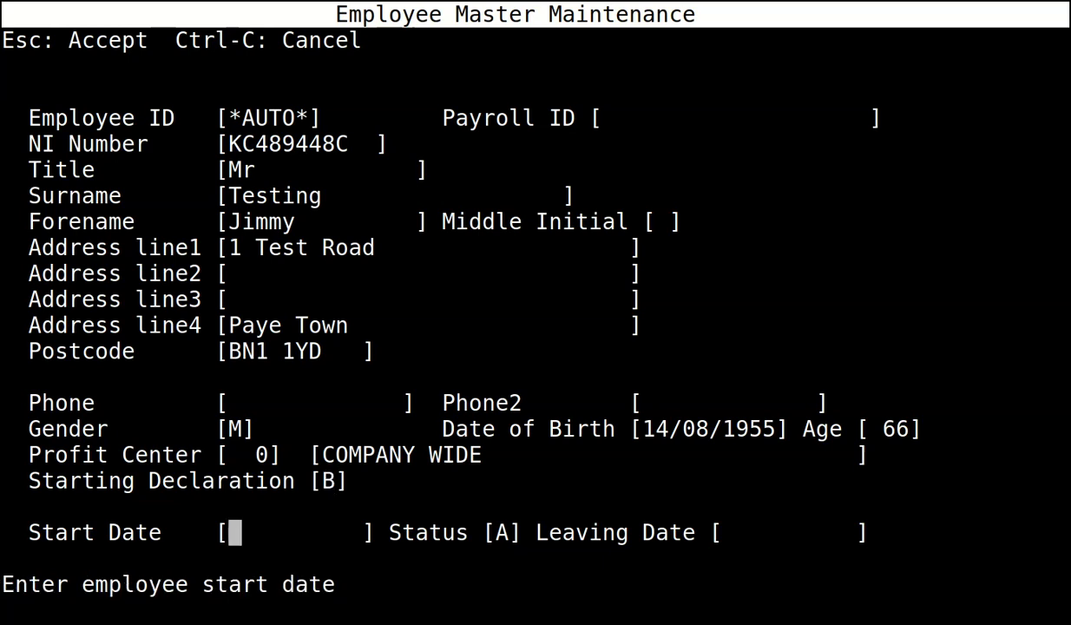
{"action": "type", "text": "01/04/"}
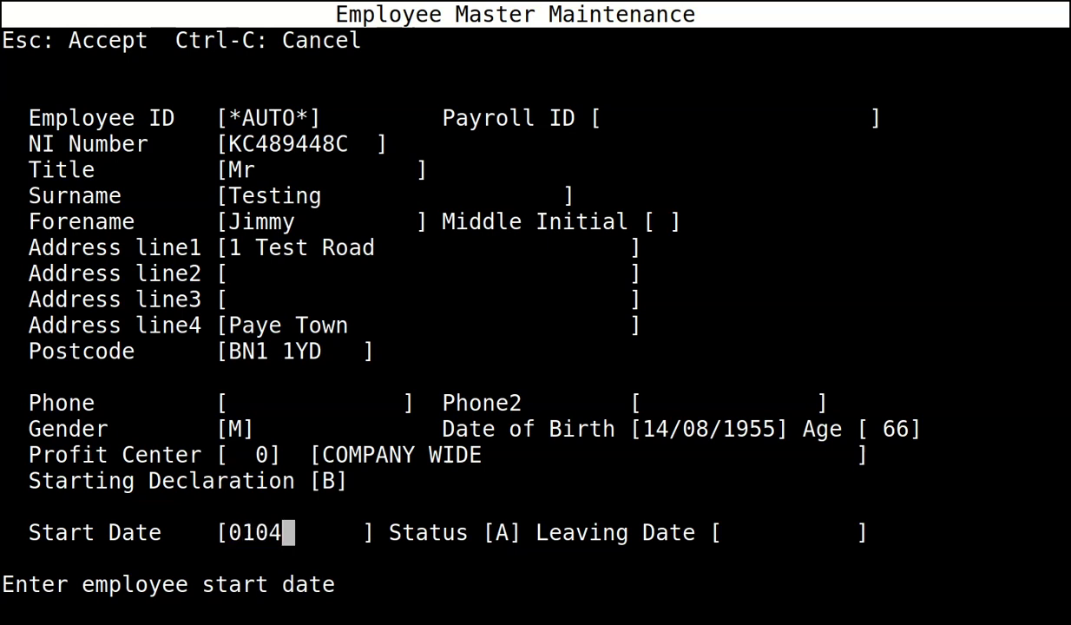
{"action": "type", "text": "2022"}
{"action": "key", "text": "Return"}
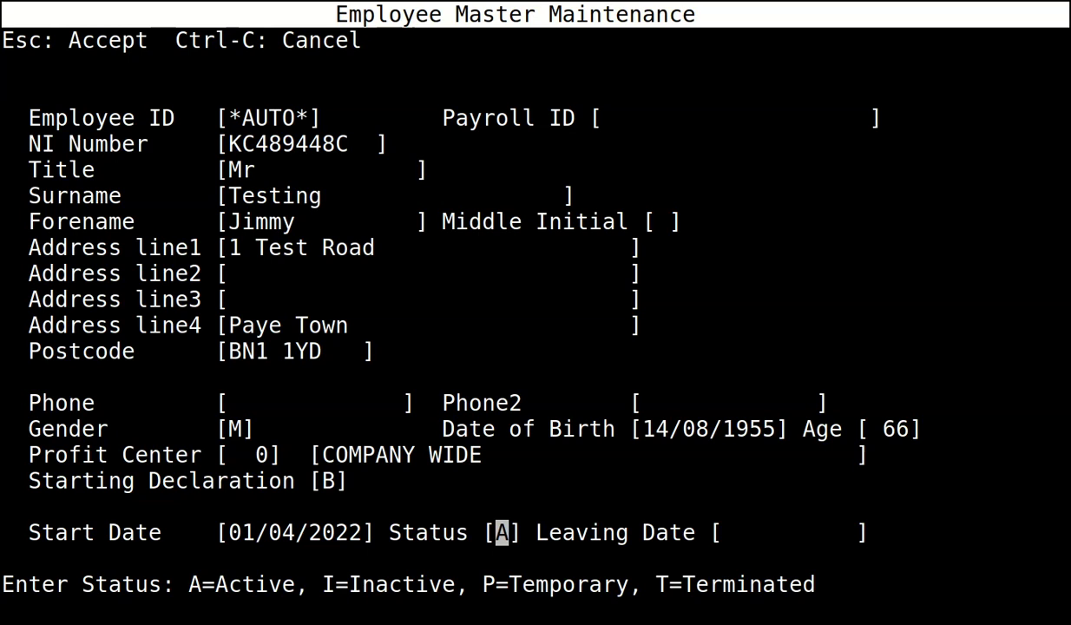
{"action": "key", "text": "Return"}
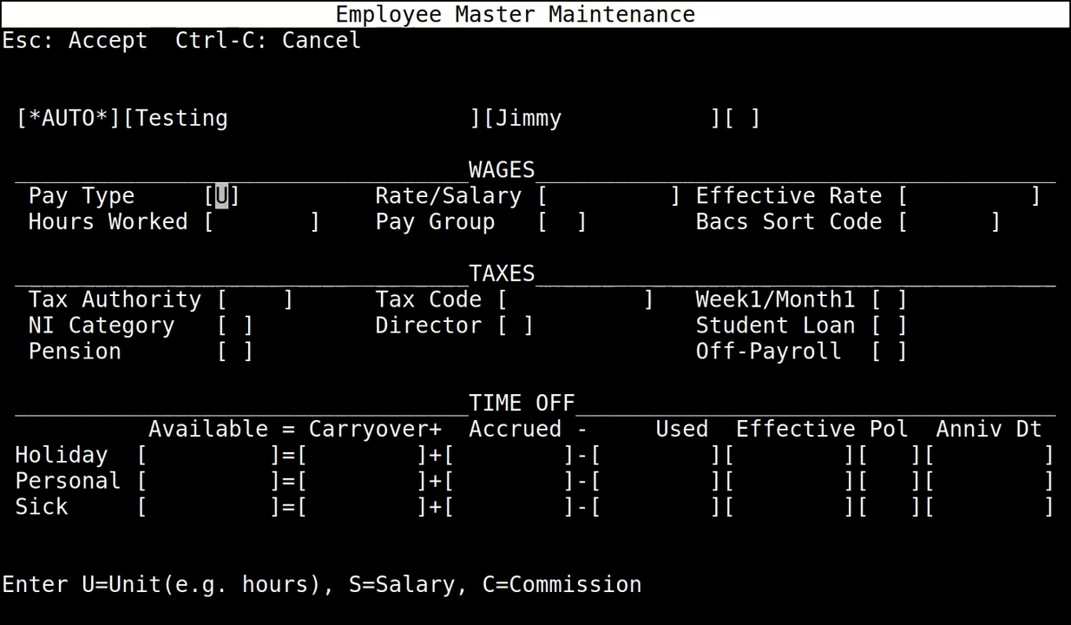
Enter pay type S, salary 2000, 30 weekly hours and pay group M.
{"action": "type", "text": "s"}
{"action": "key", "text": "Return"}
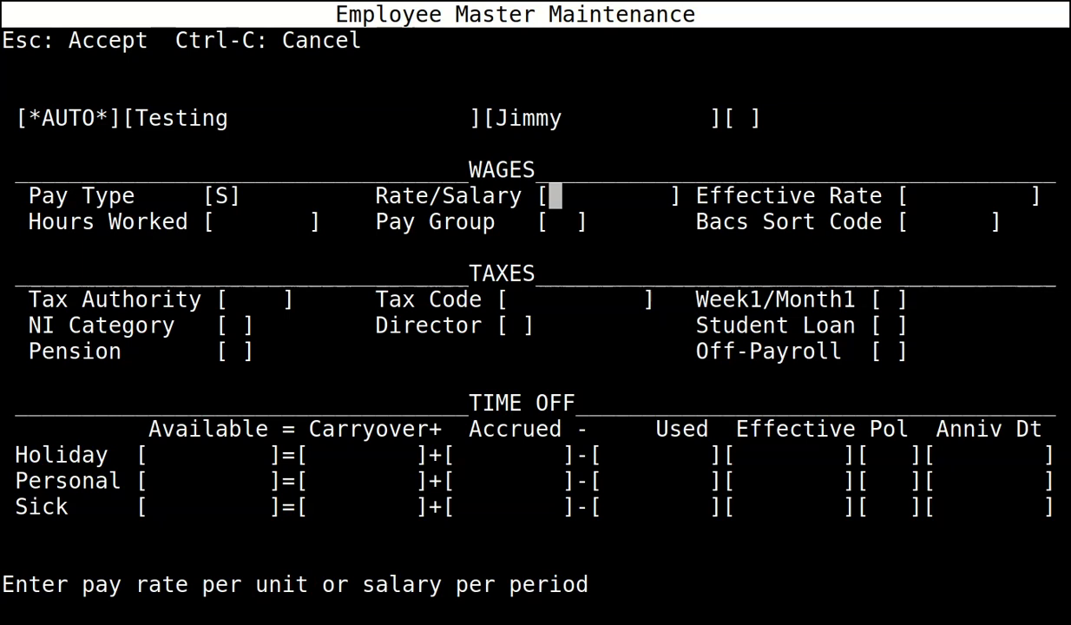
{"action": "type", "text": "2000"}
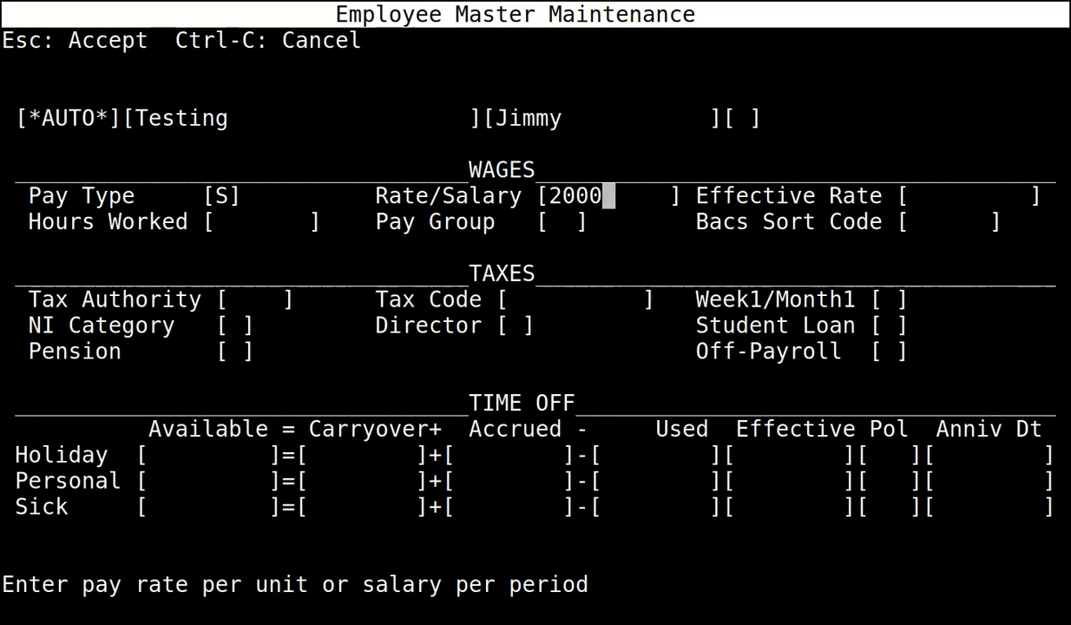
{"action": "key", "text": "Return"}
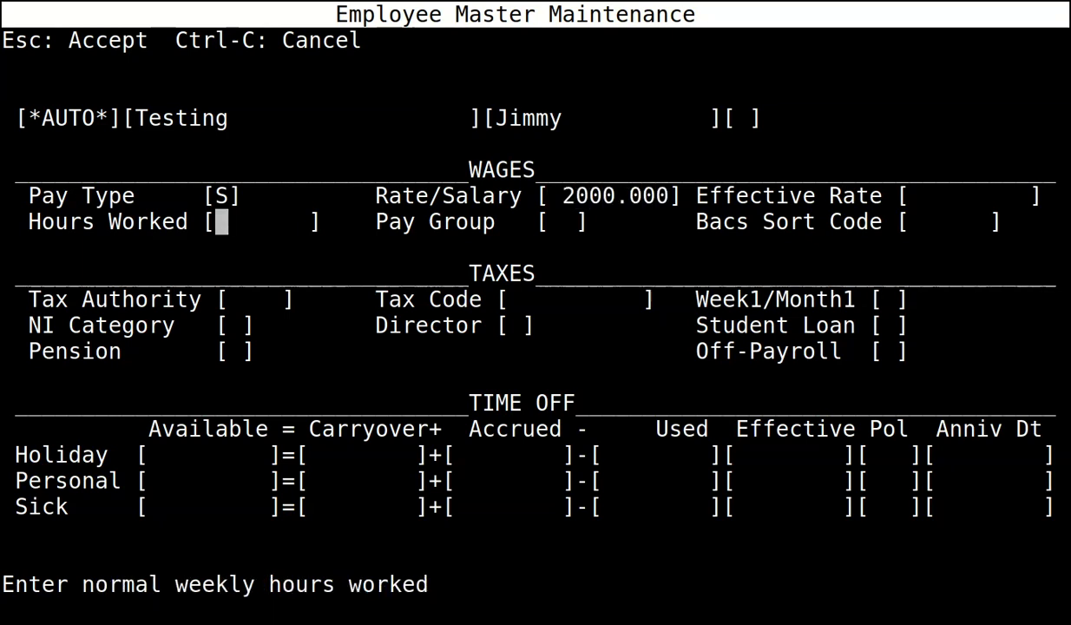
{"action": "type", "text": "30"}
{"action": "key", "text": "Return"}
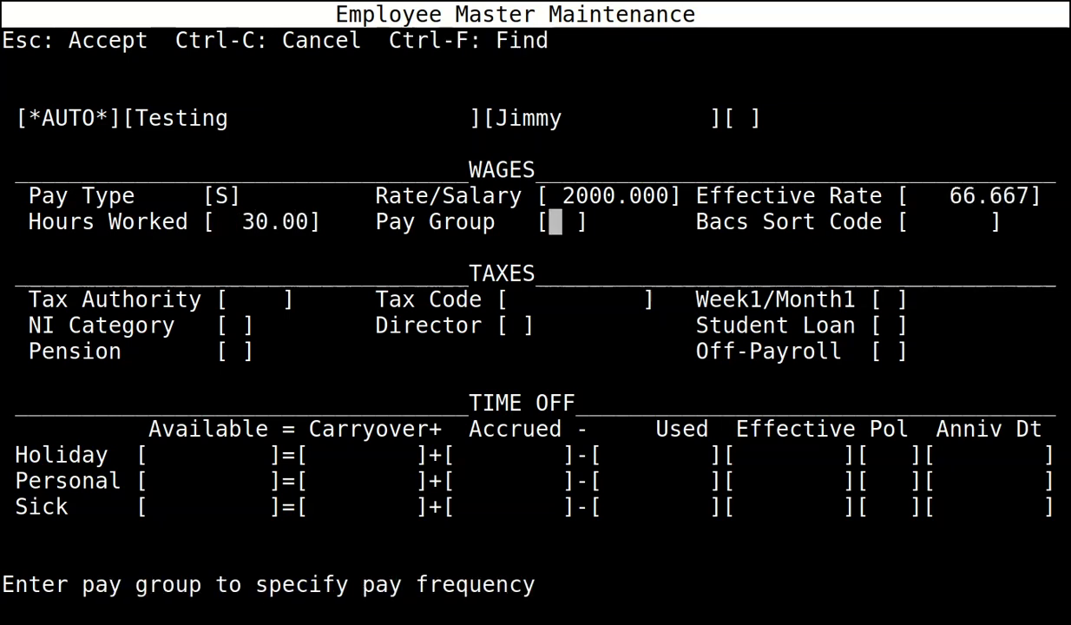
{"action": "type", "text": "M"}
{"action": "key", "text": "Return"}
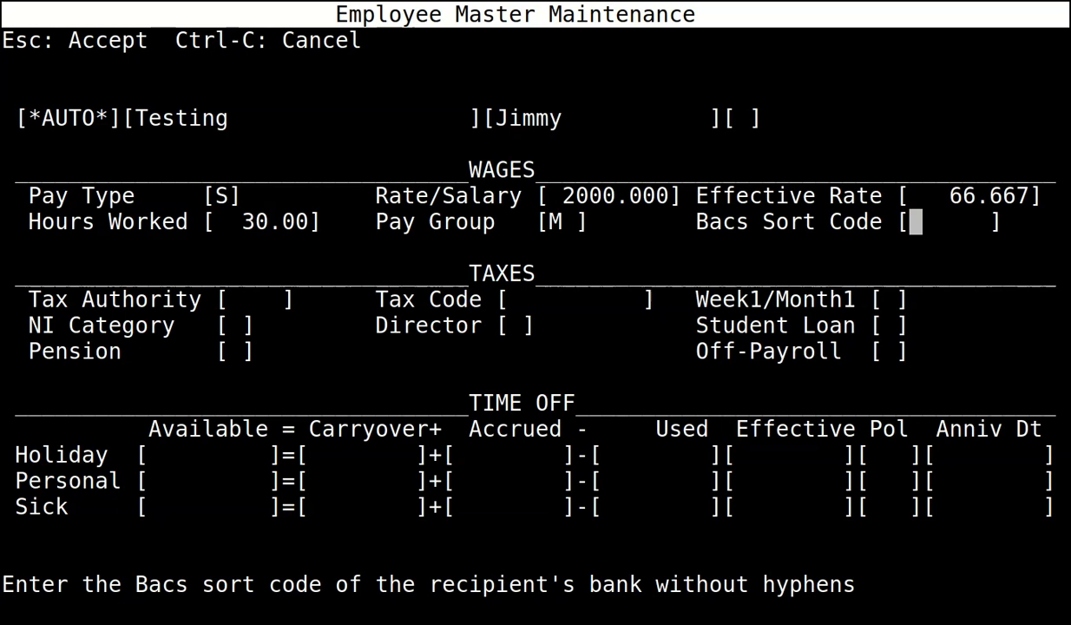
{"action": "key", "text": "Tab"}
Enter HMRC as tax authority, tax code 1250L and week1/month1 basis Y.
{"action": "type", "text": "HMRC"}
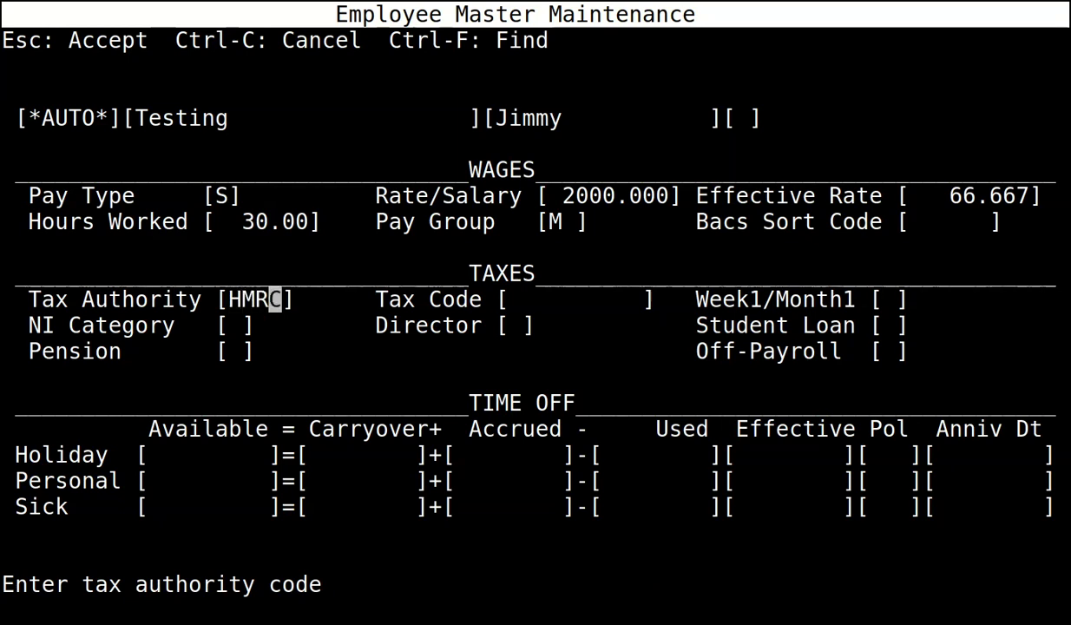
{"action": "key", "text": "Tab"}
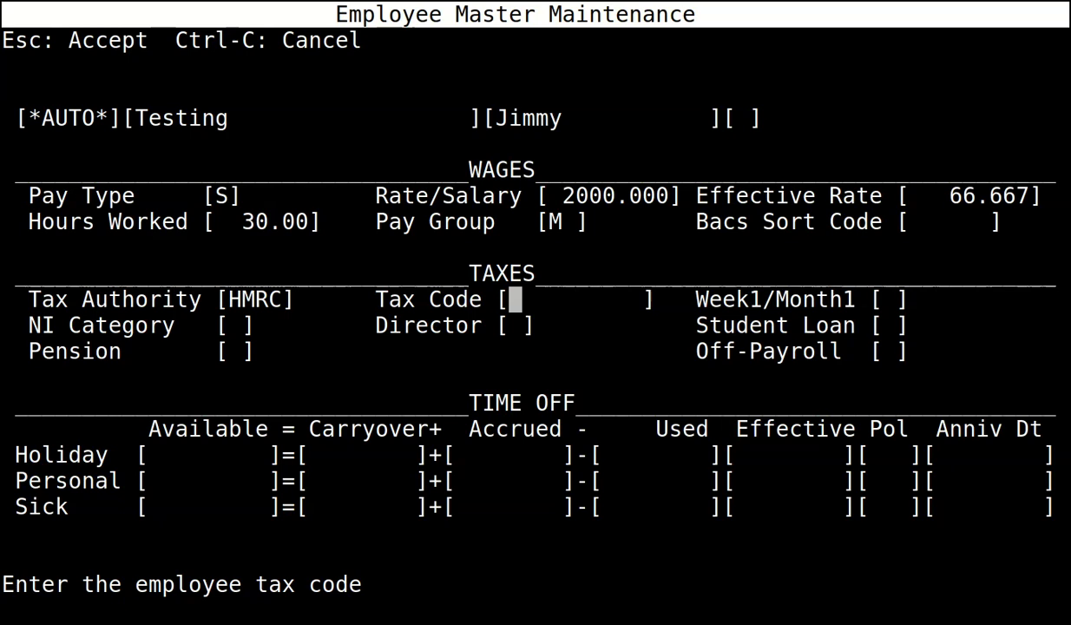
{"action": "type", "text": "1250L"}
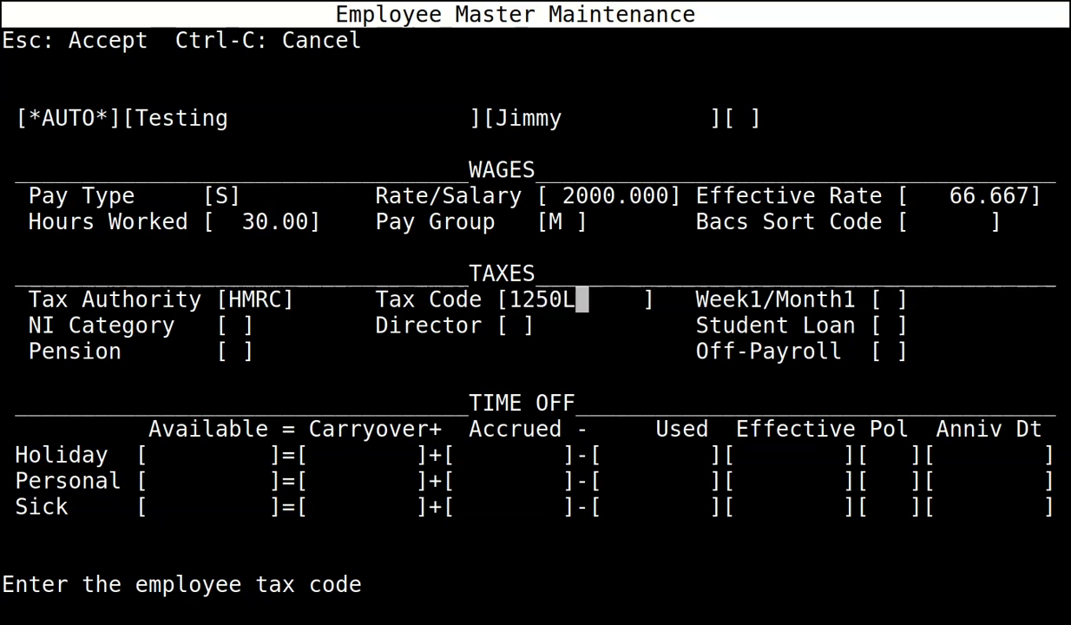
{"action": "key", "text": "Tab"}
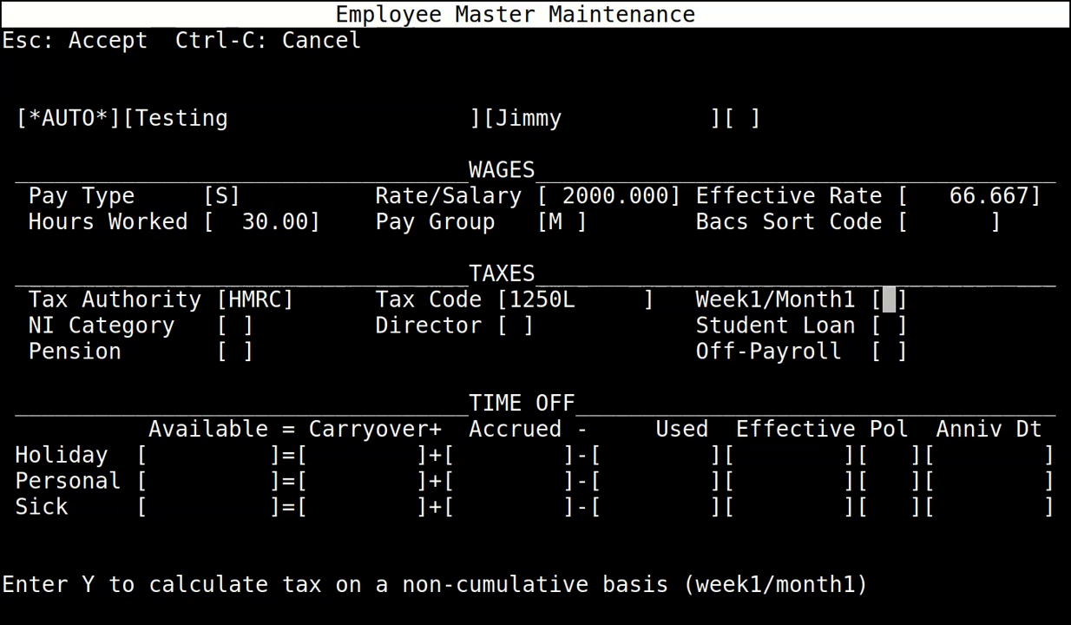
{"action": "type", "text": "Y"}
{"action": "key", "text": "Tab"}
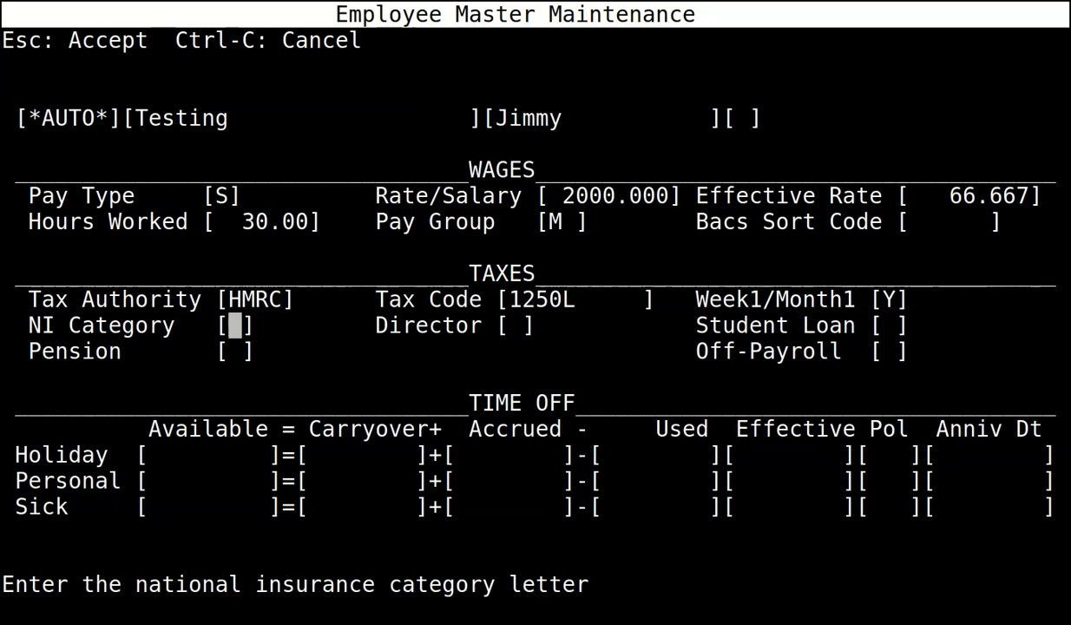
Set NI category A, non-director, student loan plan 1 and pension Y, leaving off-payroll blank.
{"action": "type", "text": "A"}
{"action": "key", "text": "Tab"}
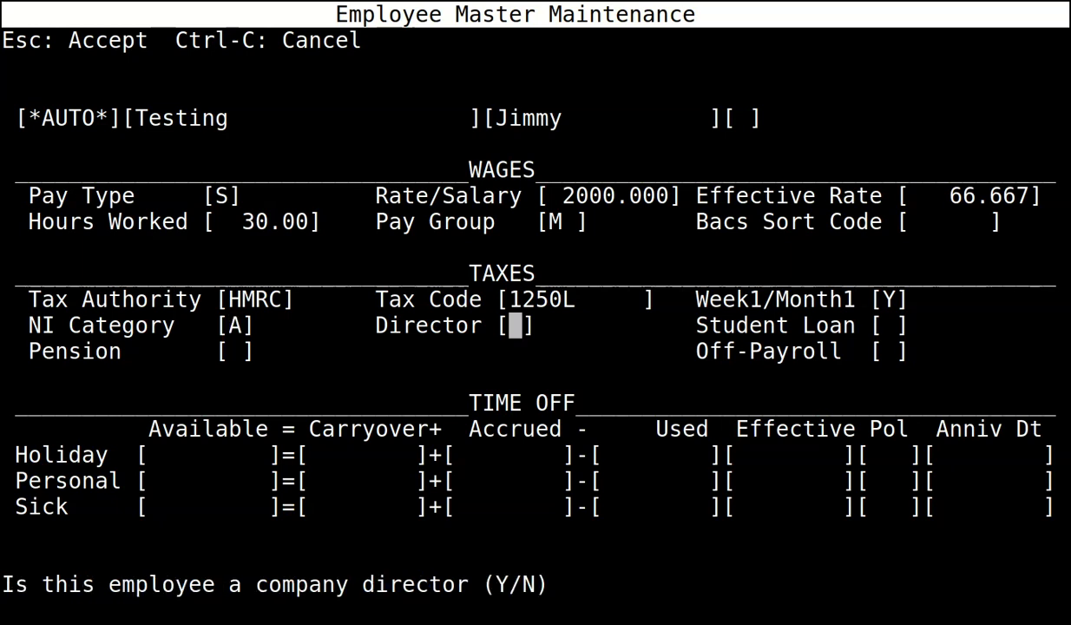
{"action": "type", "text": "N"}
{"action": "key", "text": "Tab"}
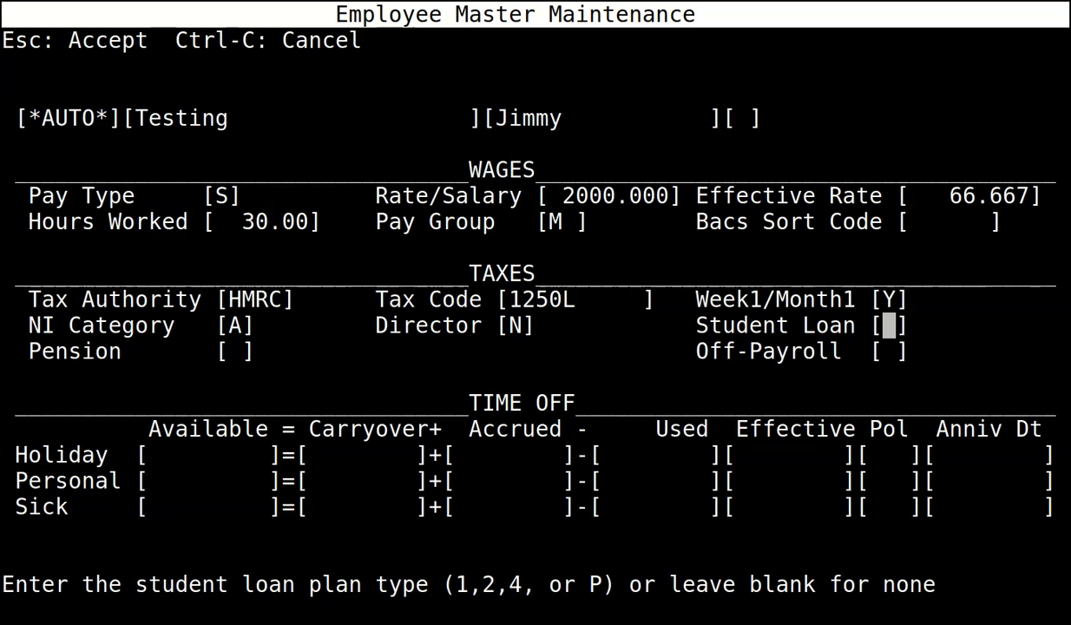
{"action": "type", "text": "1"}
{"action": "key", "text": "Tab"}
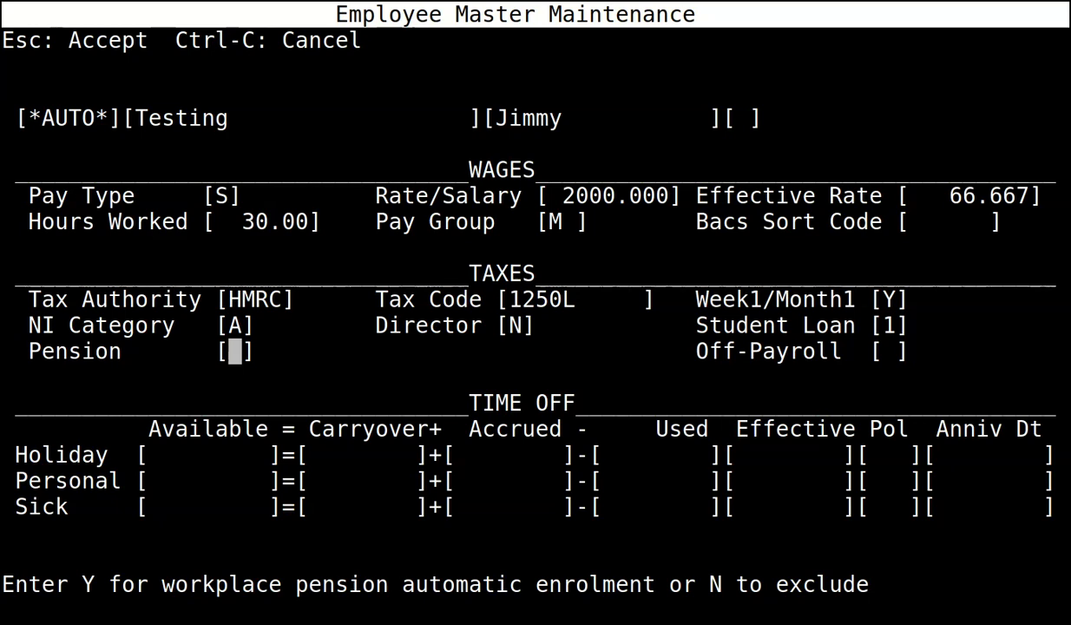
{"action": "type", "text": "Y"}
{"action": "key", "text": "Return"}
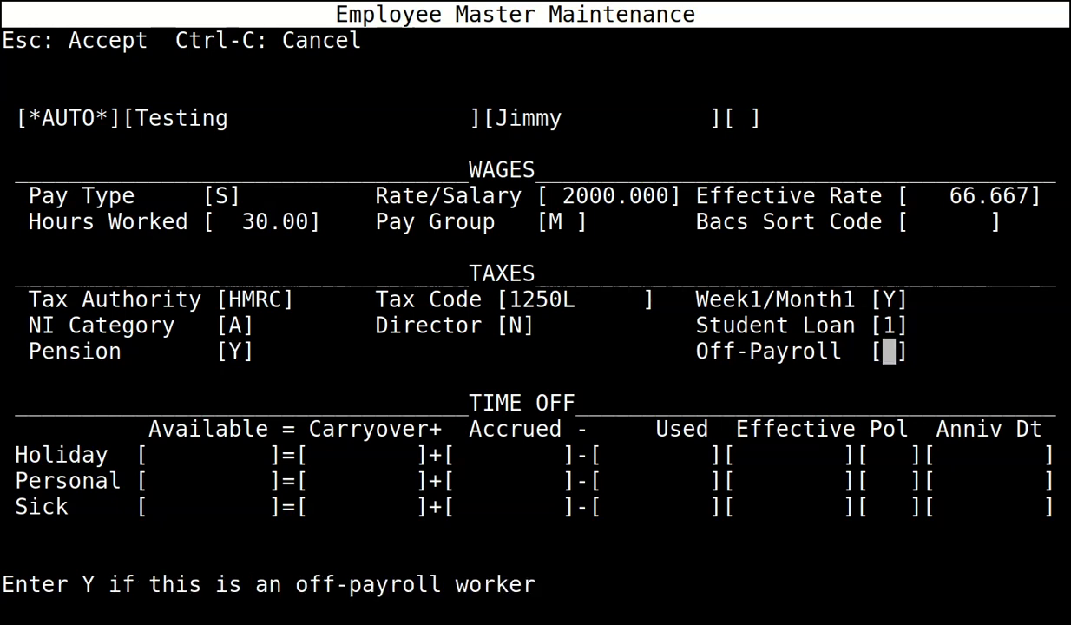
{"action": "key", "text": "Return"}
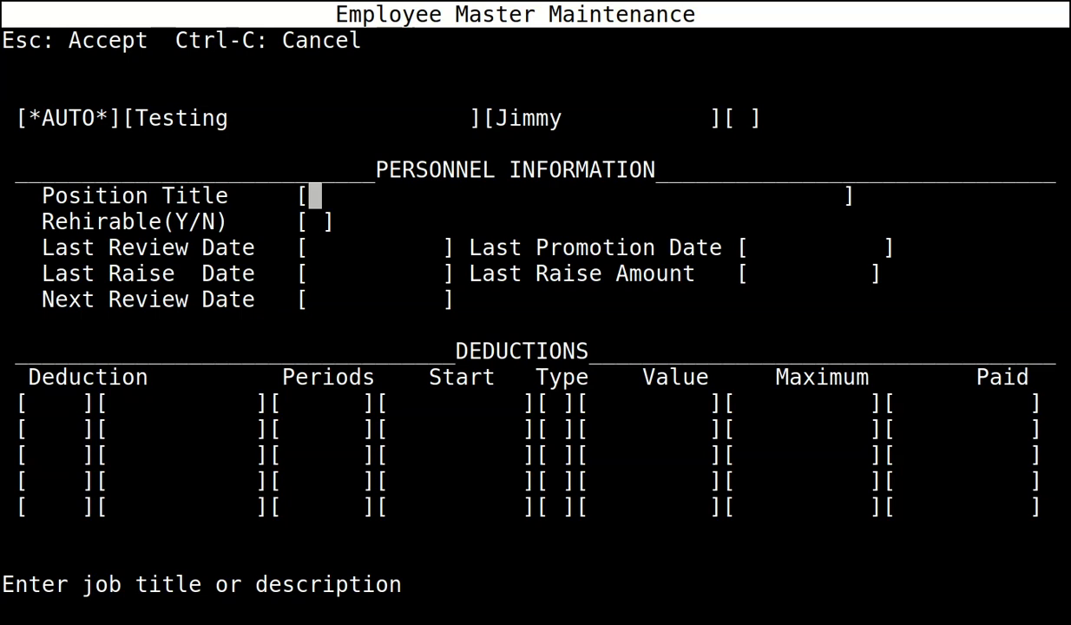
Accept the new employee record as number 1 and exit employee maintenance.
{"action": "key", "text": "Escape"}
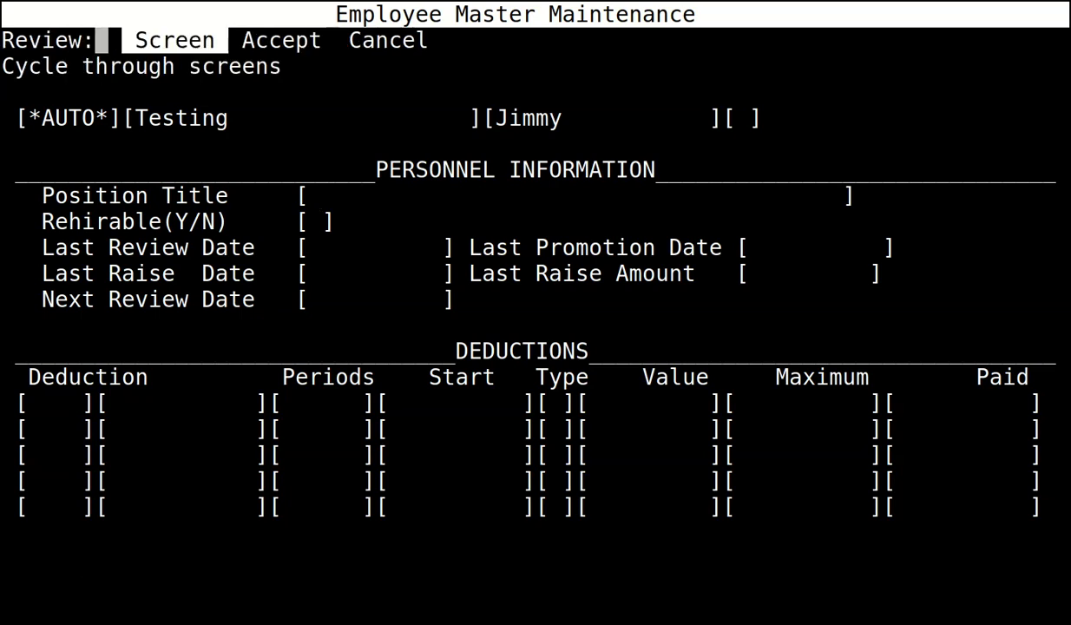
{"action": "key", "text": "Right"}
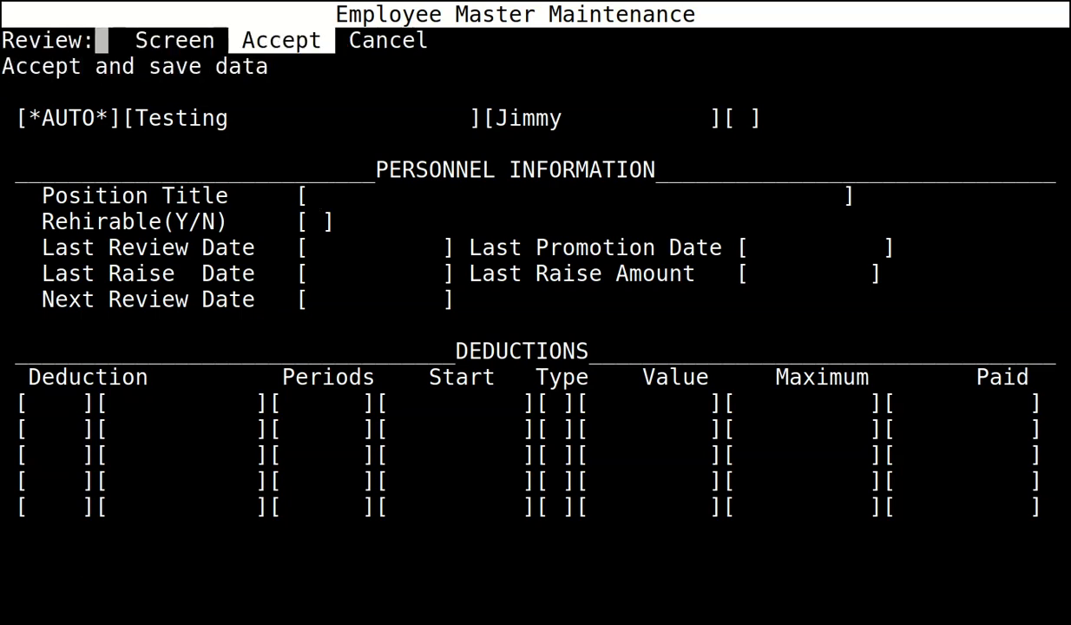
{"action": "key", "text": "Return"}
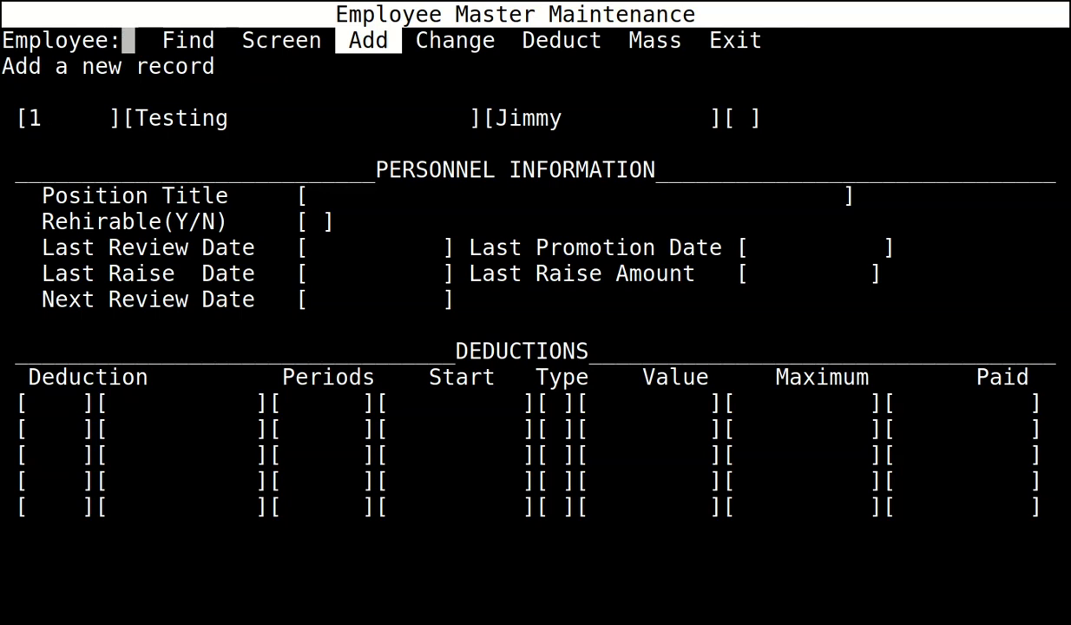
{"action": "key", "text": "Right"}
{"action": "key", "text": "Right"}
{"action": "key", "text": "Right"}
{"action": "key", "text": "Right"}
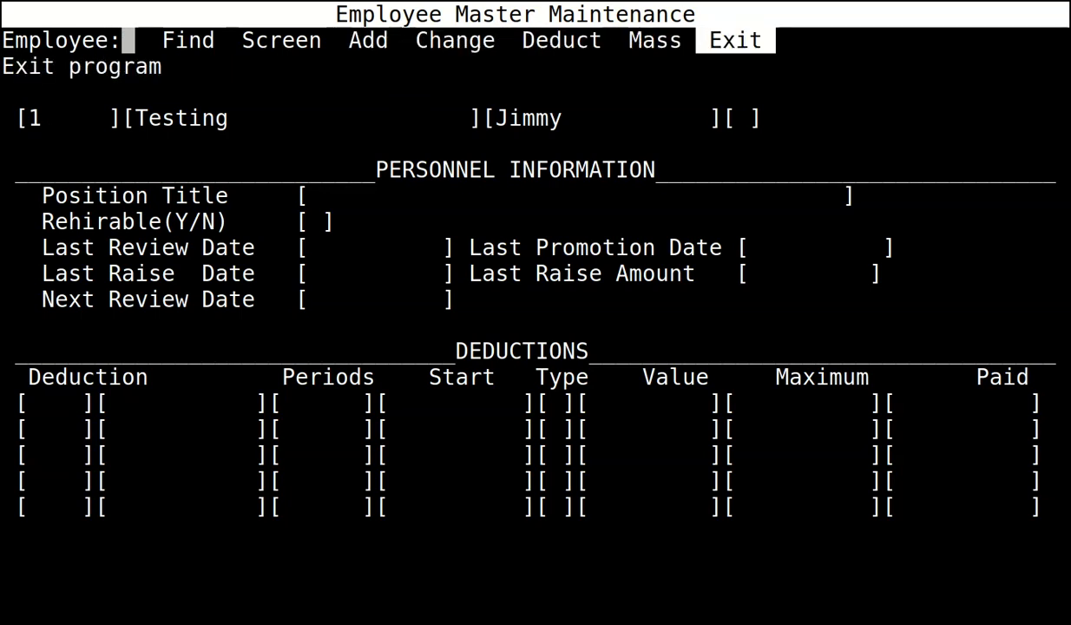
{"action": "key", "text": "Return"}
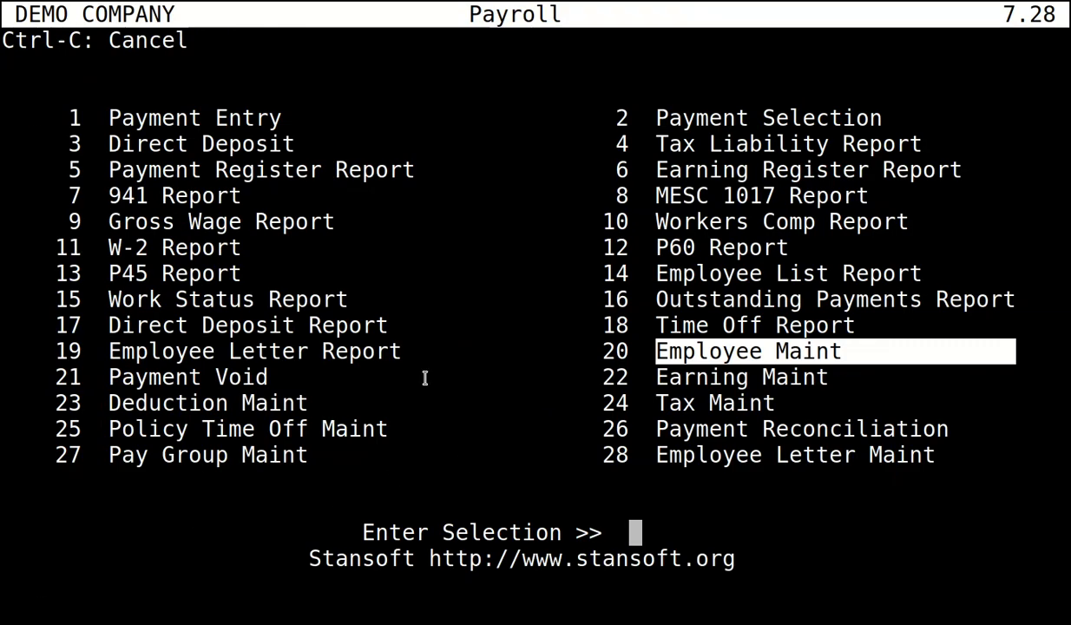
Open Payment Entry and start the Generate payment form.
{"action": "key", "text": "Up"}
{"action": "key", "text": "Up"}
{"action": "key", "text": "Up"}
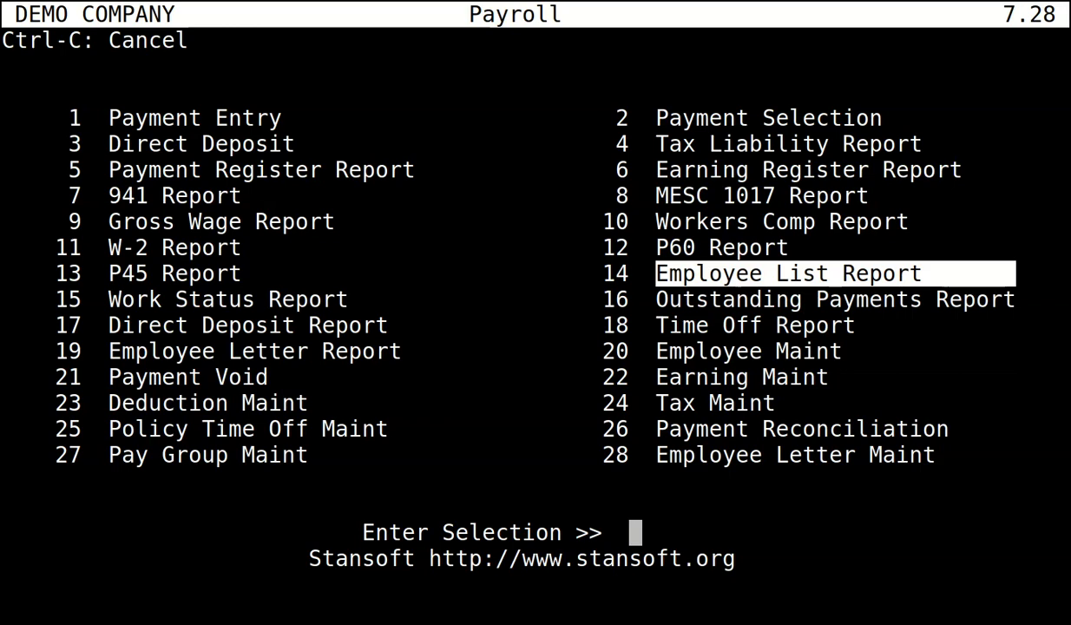
{"action": "key", "text": "Left"}
{"action": "key", "text": "Up"}
{"action": "key", "text": "Up"}
{"action": "key", "text": "Up"}
{"action": "key", "text": "Up"}
{"action": "key", "text": "Up"}
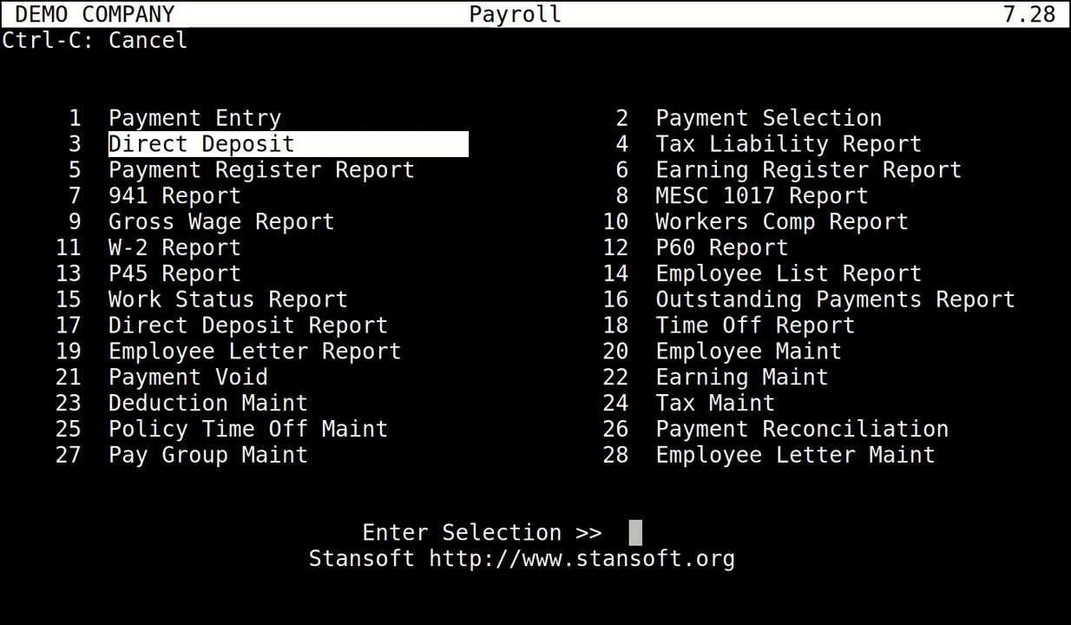
{"action": "key", "text": "Up"}
{"action": "key", "text": "Return"}
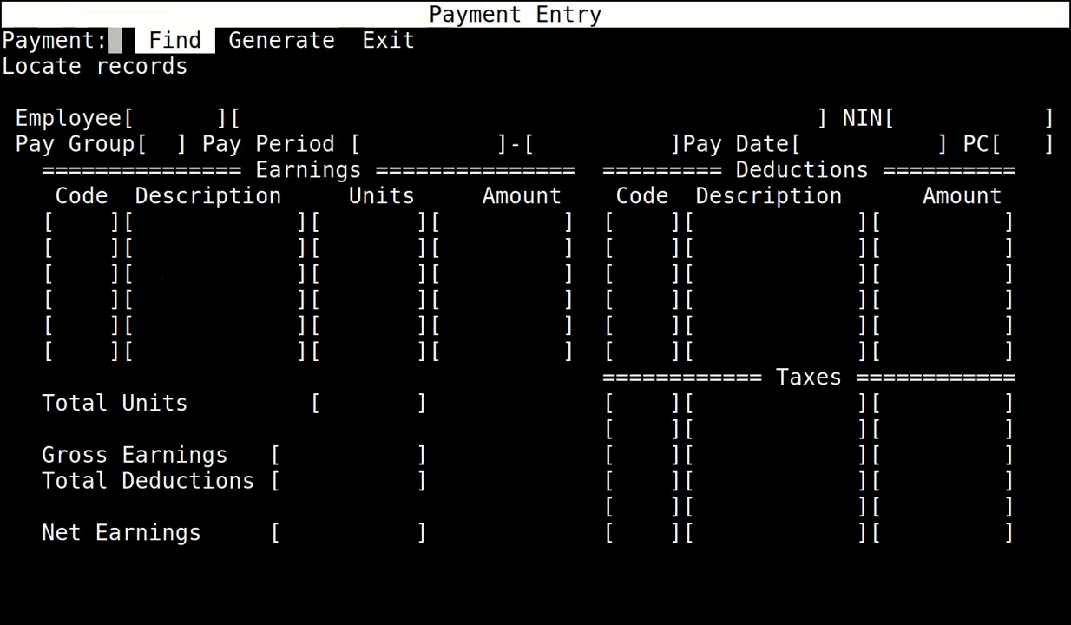
{"action": "key", "text": "Right"}
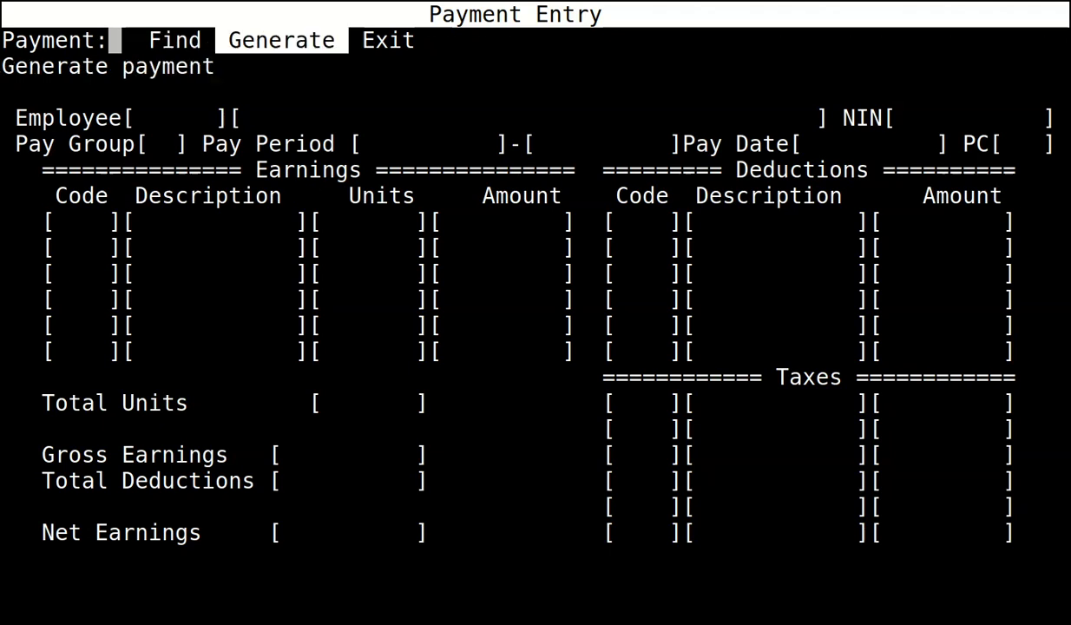
{"action": "key", "text": "Return"}
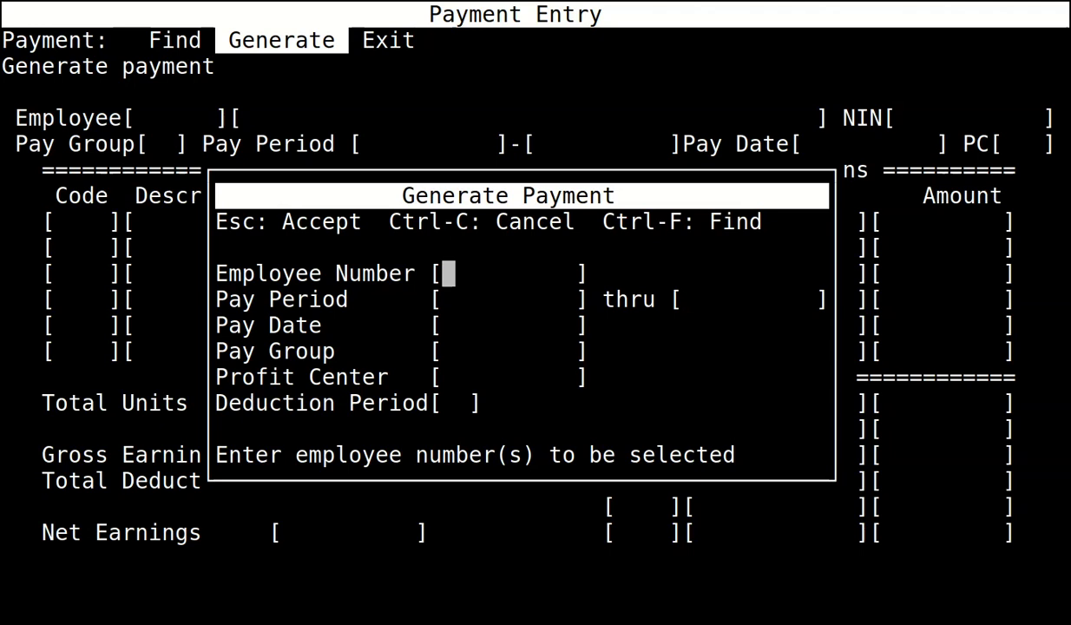
Generate the payment for period 01/04/2022–30/04/2022 with pay date 30/04/2022.
{"action": "key", "text": "Return"}
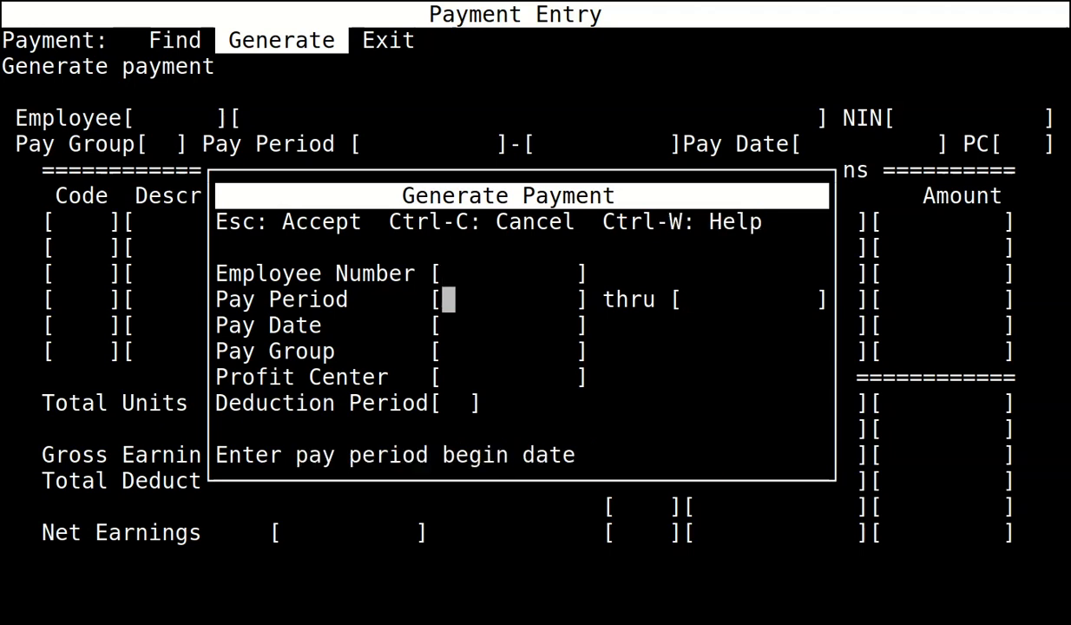
{"action": "type", "text": "010422"}
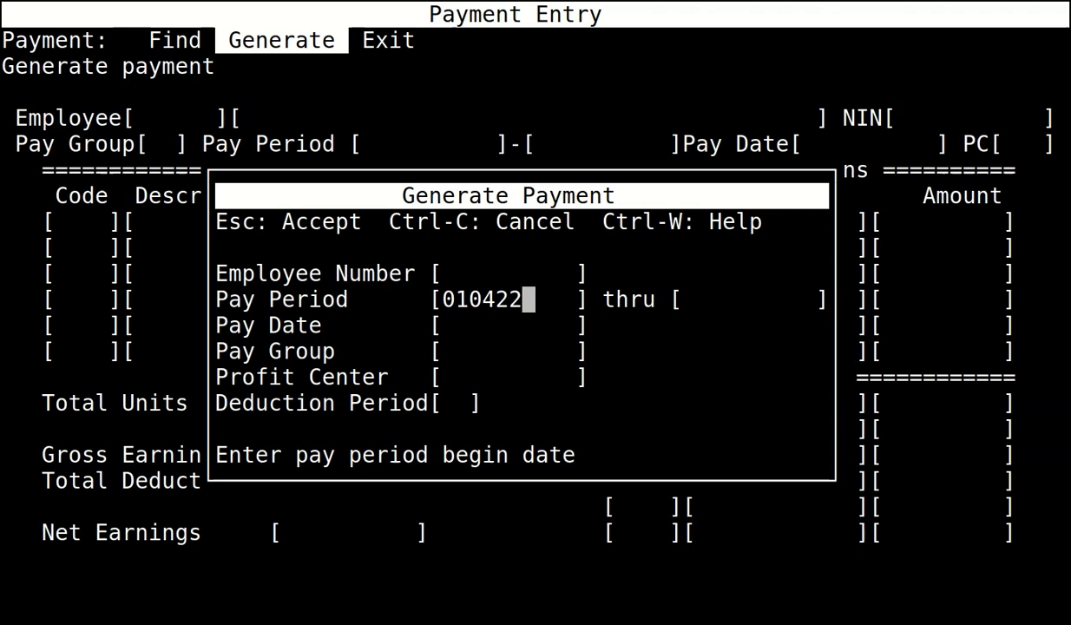
{"action": "key", "text": "Return"}
{"action": "type", "text": "300422"}
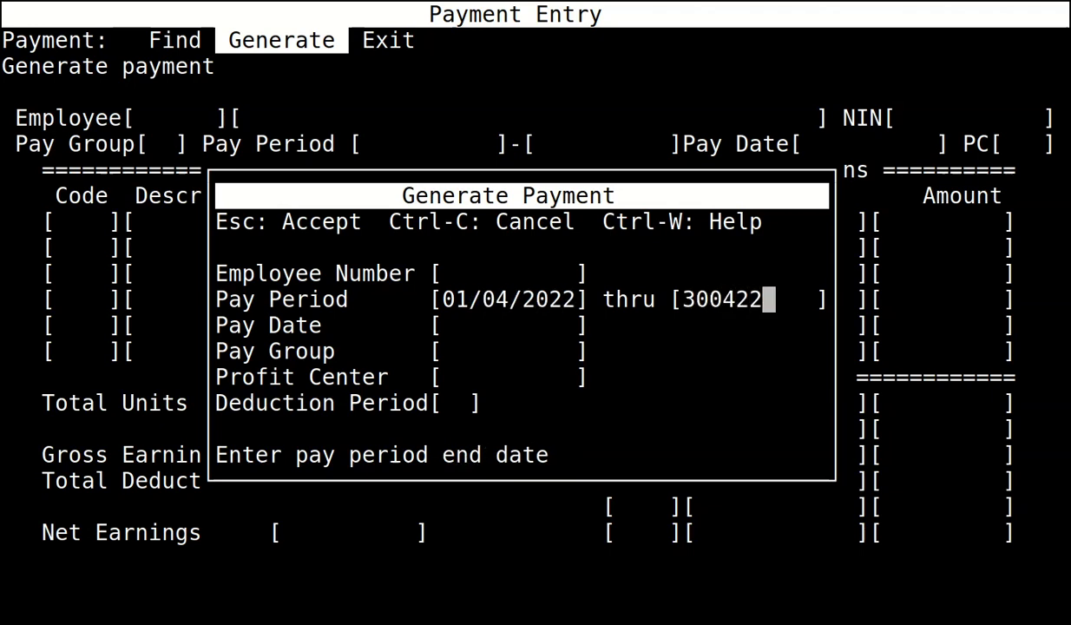
{"action": "key", "text": "Return"}
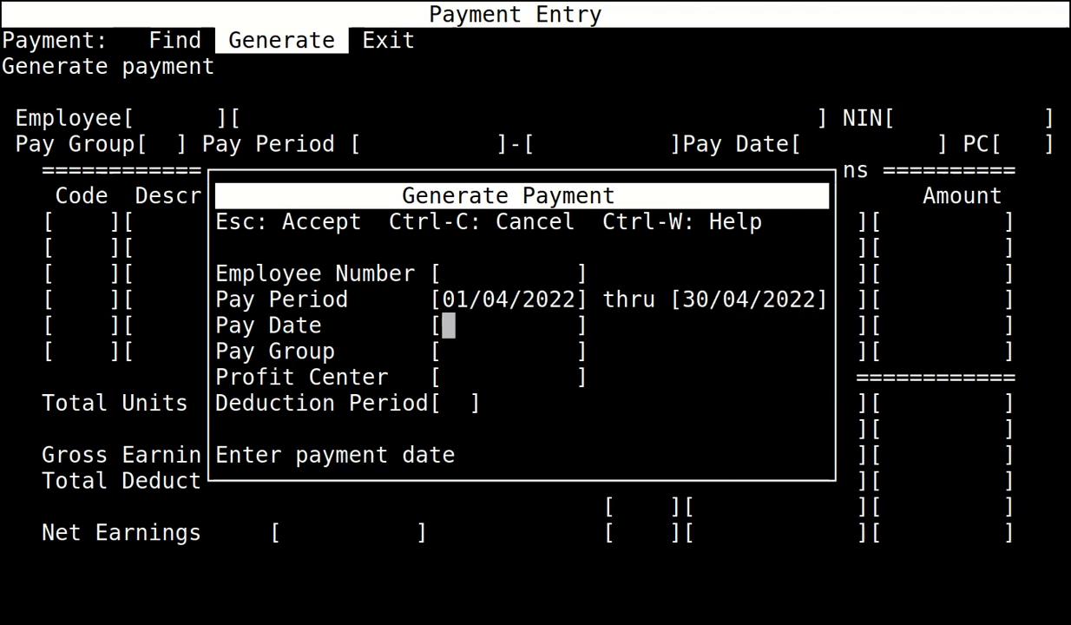
{"action": "type", "text": "300422"}
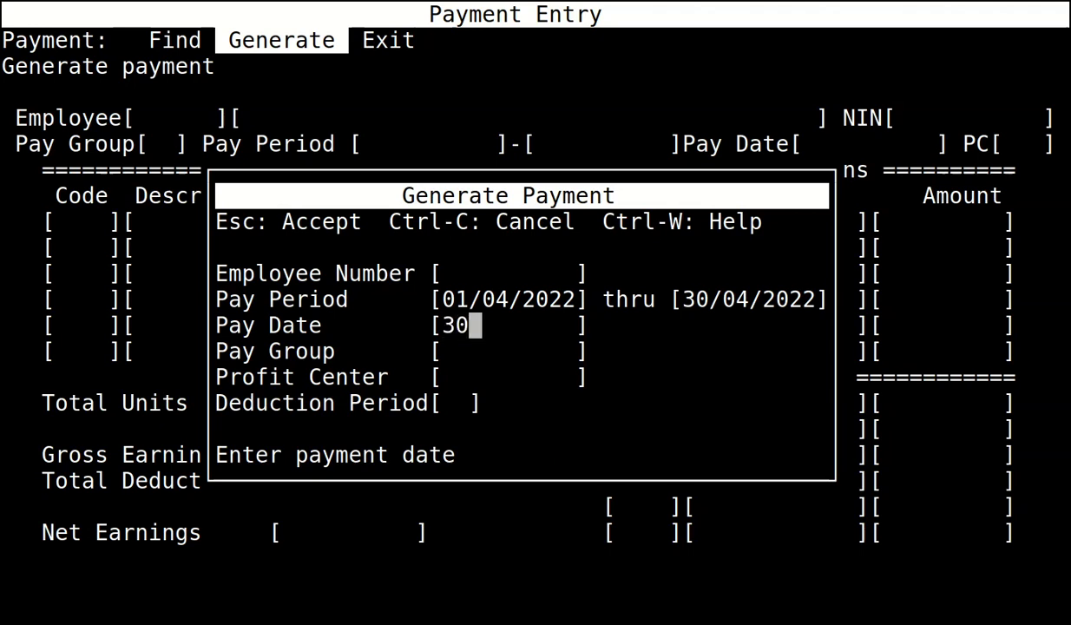
{"action": "key", "text": "Return"}
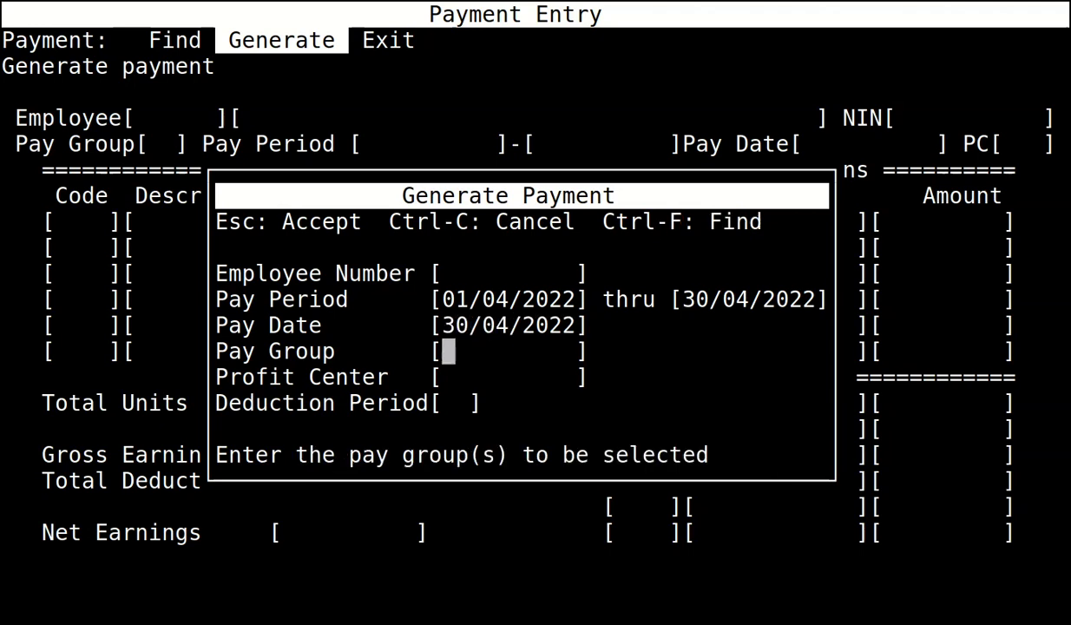
{"action": "key", "text": "Escape"}
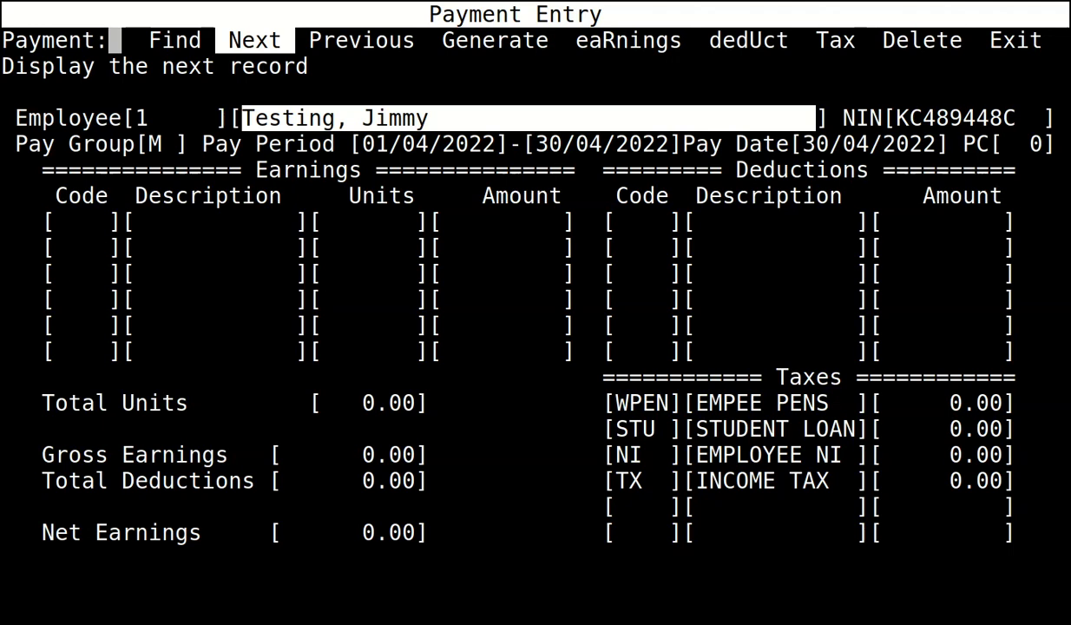
{"action": "key", "text": "Right"}
{"action": "key", "text": "Right"}
{"action": "key", "text": "Right"}
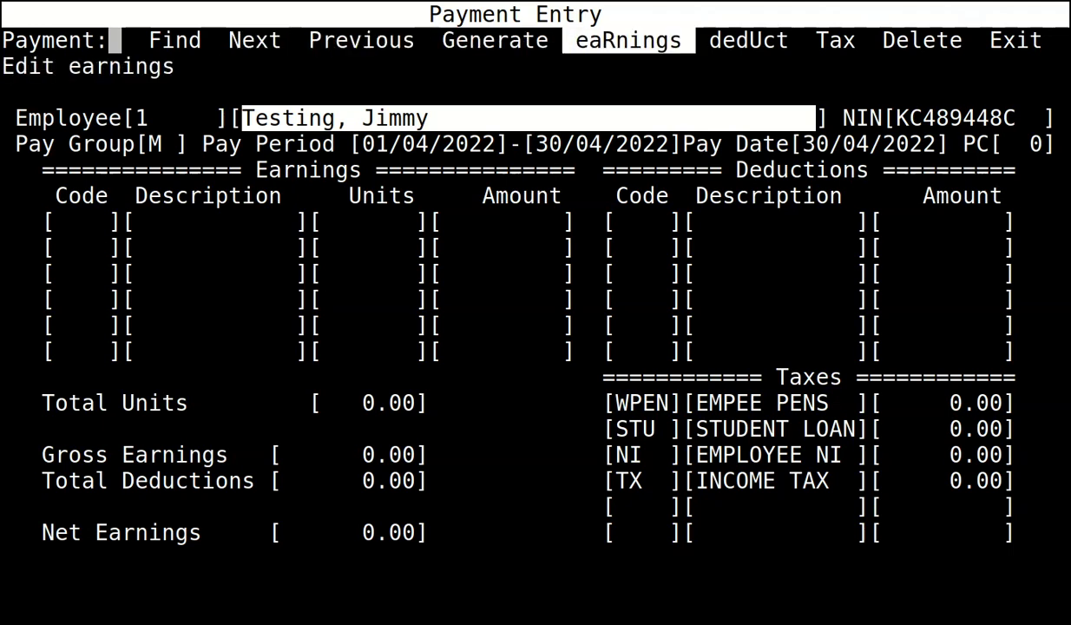
Add Regular earning code 01 of 2000.00, giving 1550.65 net, and close Payment Entry.
{"action": "key", "text": "Return"}
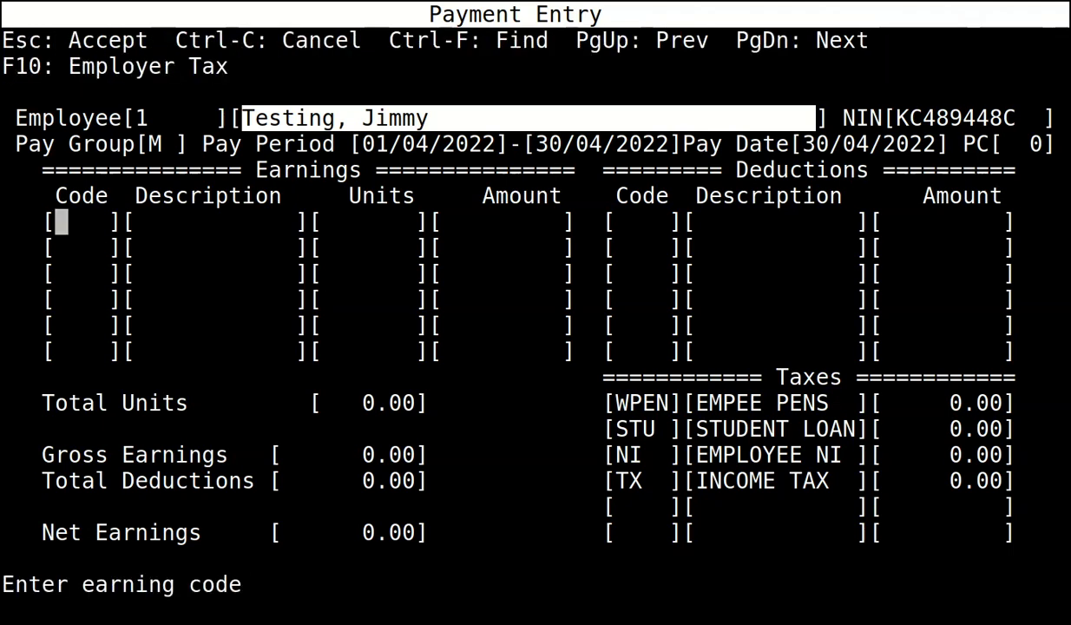
{"action": "type", "text": "01"}
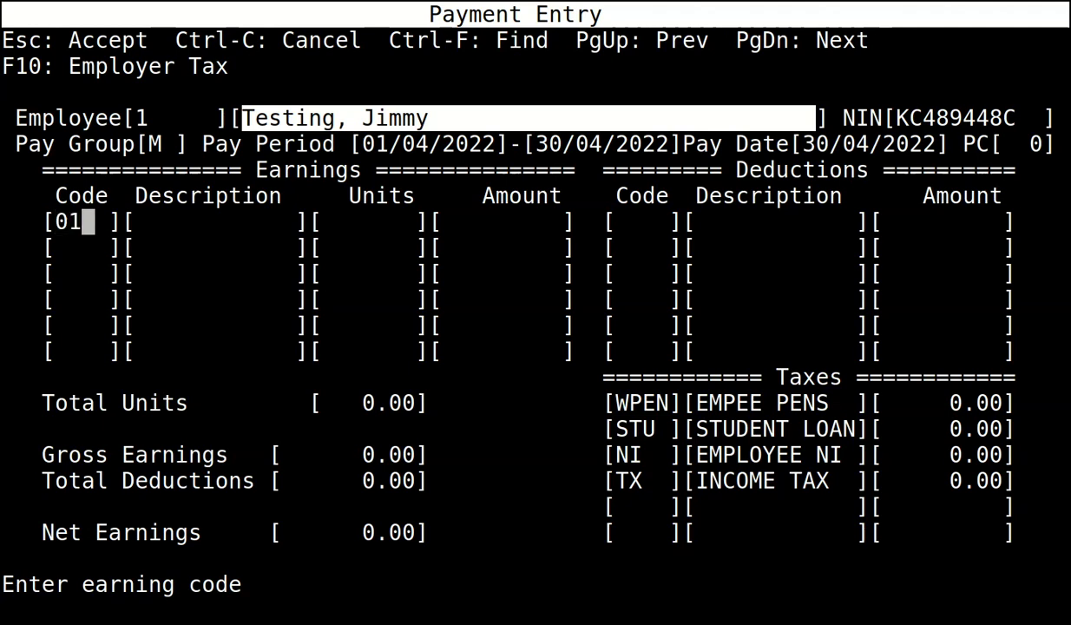
{"action": "key", "text": "Return"}
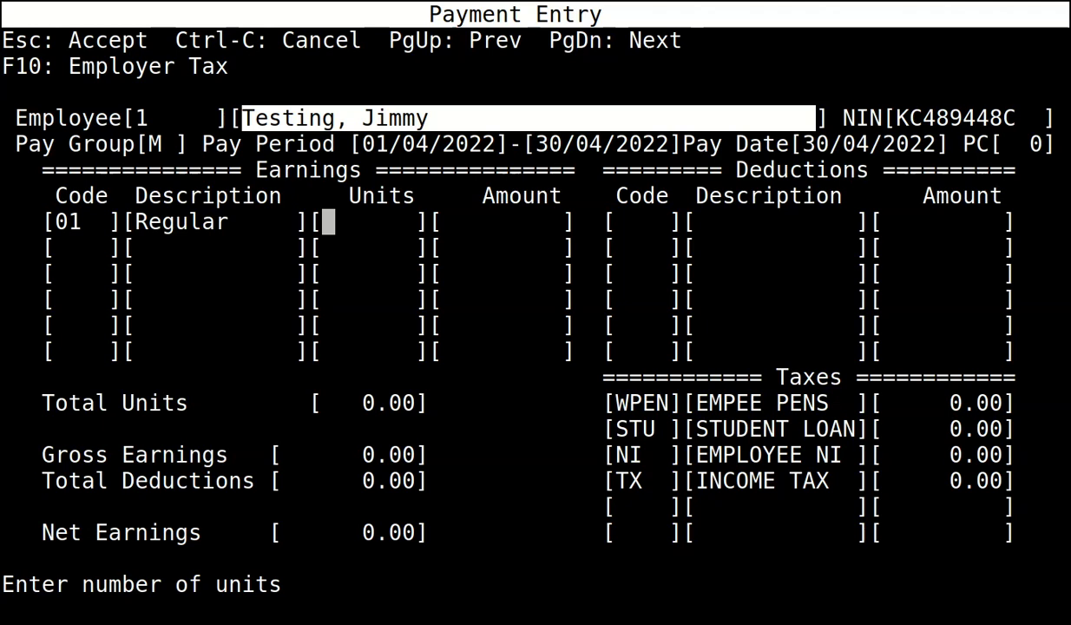
{"action": "key", "text": "Return"}
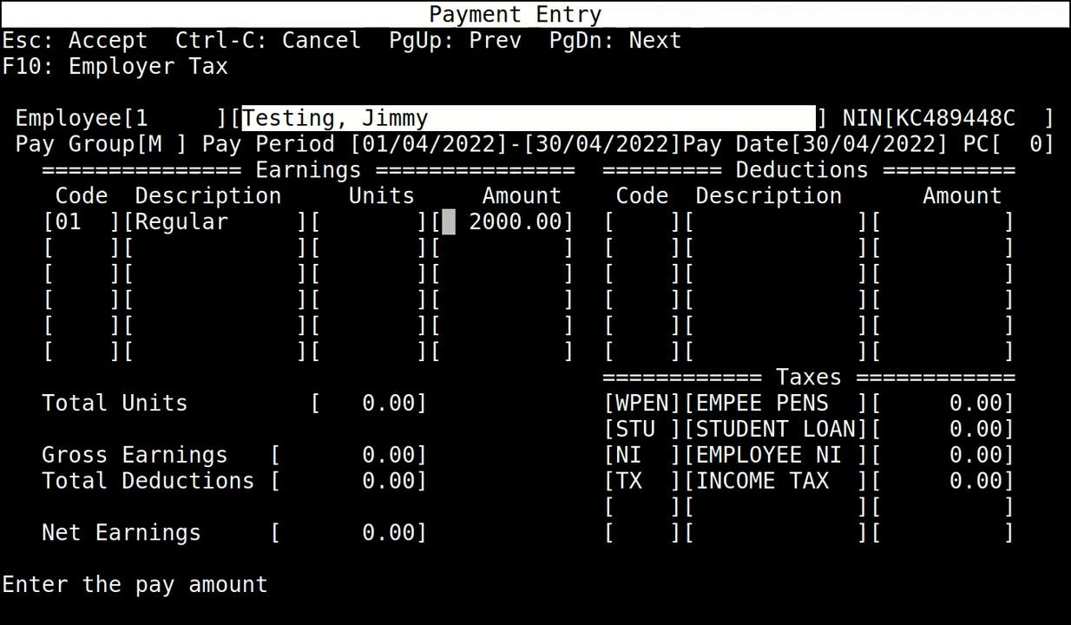
{"action": "key", "text": "Escape"}
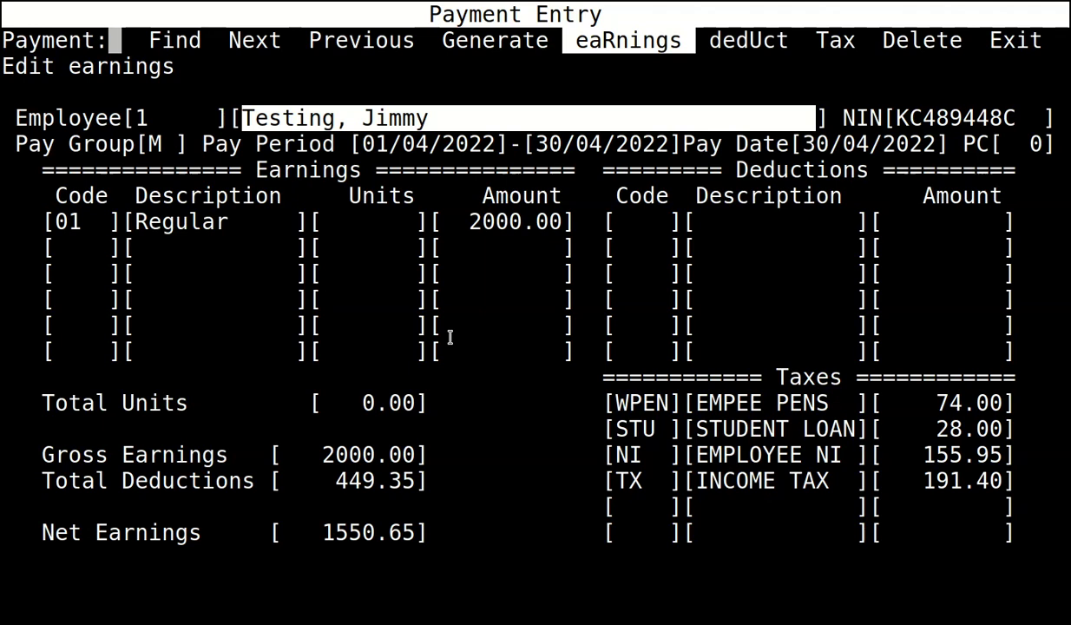
{"action": "key", "text": "Right"}
{"action": "key", "text": "Right"}
{"action": "key", "text": "Right"}
{"action": "key", "text": "Right"}
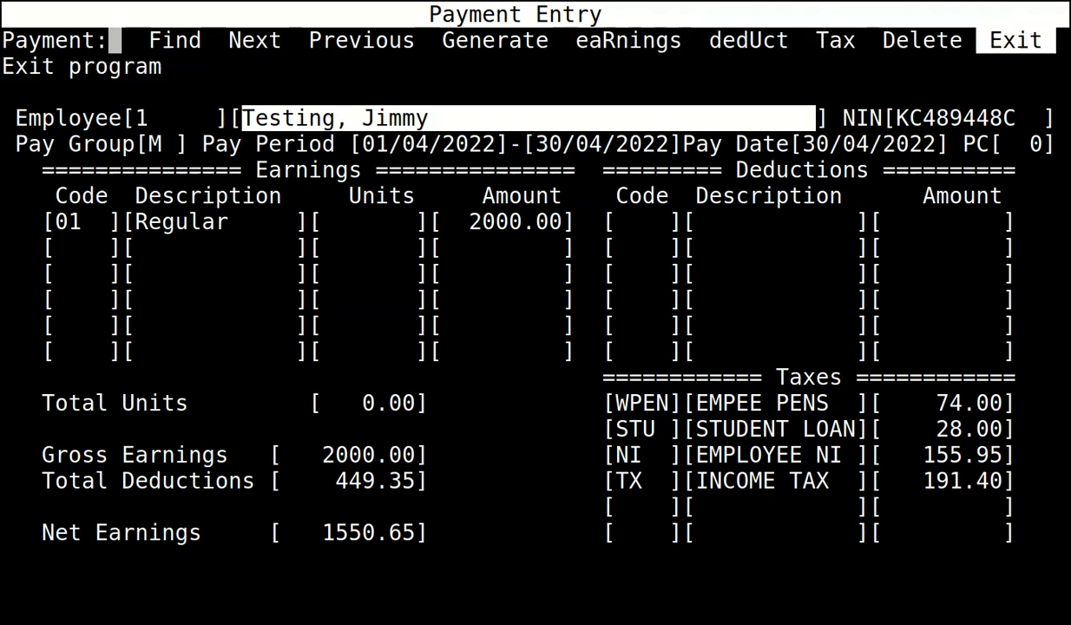
{"action": "key", "text": "Return"}
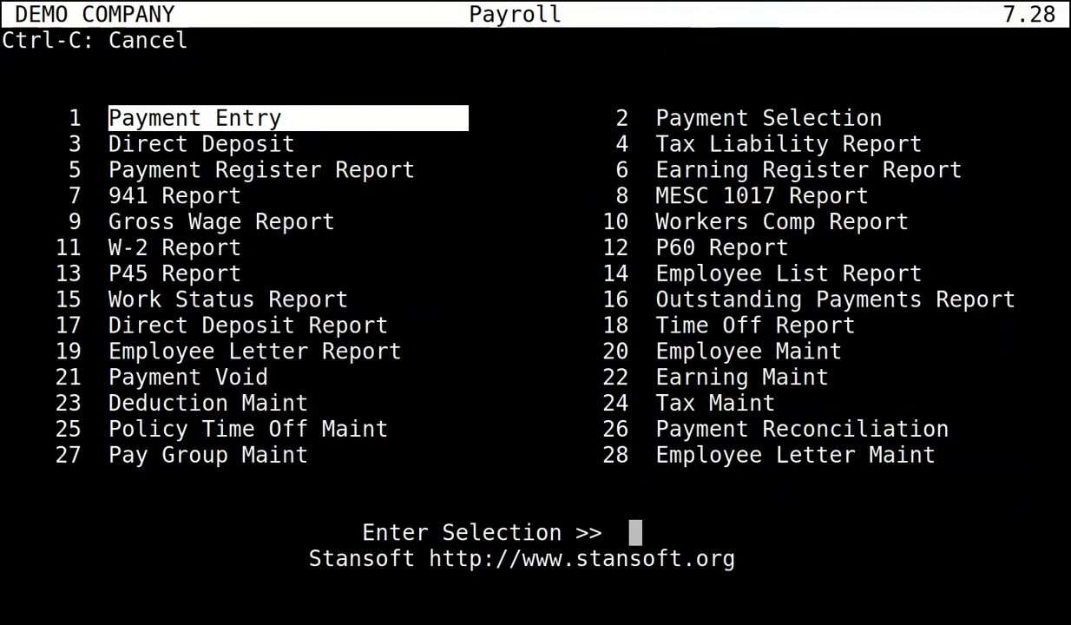
Select all payments with default criteria and display the 30/04 payslip on screen.
{"action": "key", "text": "Right"}
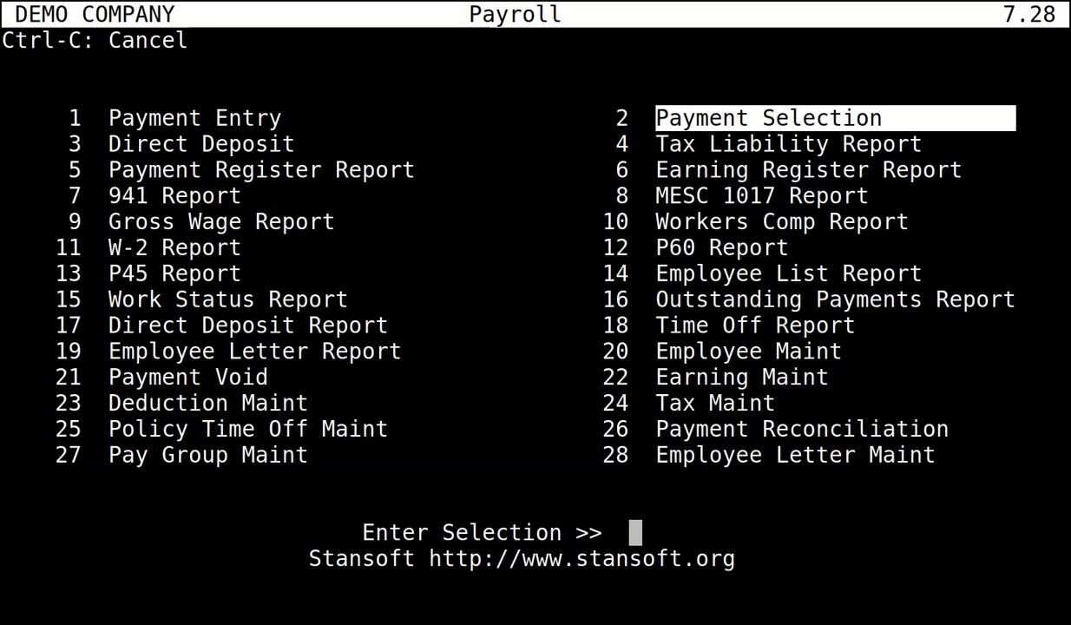
{"action": "key", "text": "Return"}
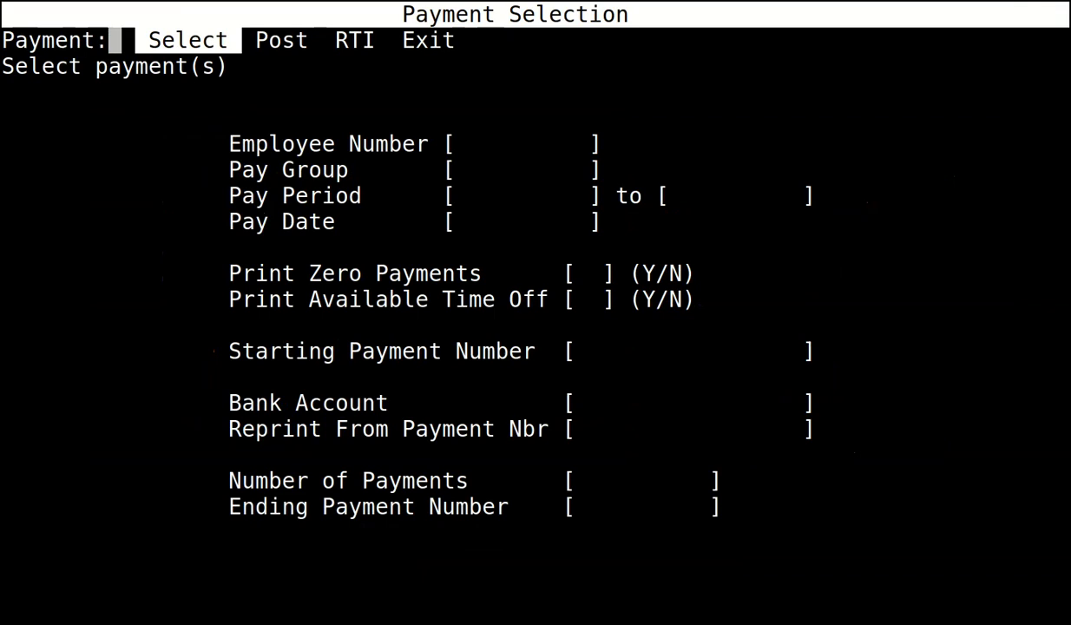
{"action": "key", "text": "Return"}
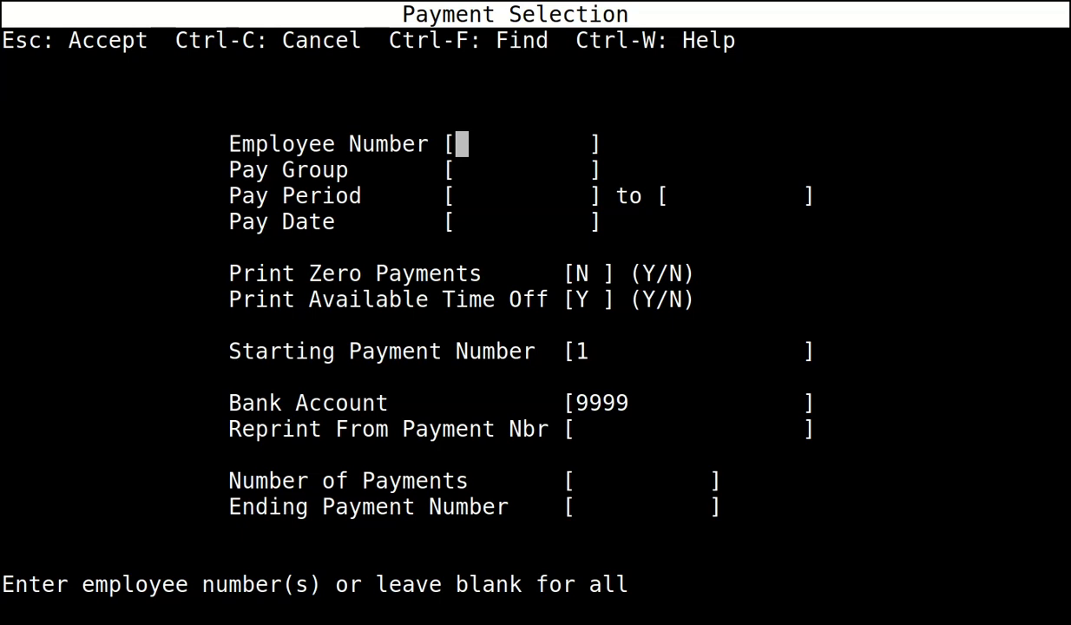
{"action": "key", "text": "Return"}
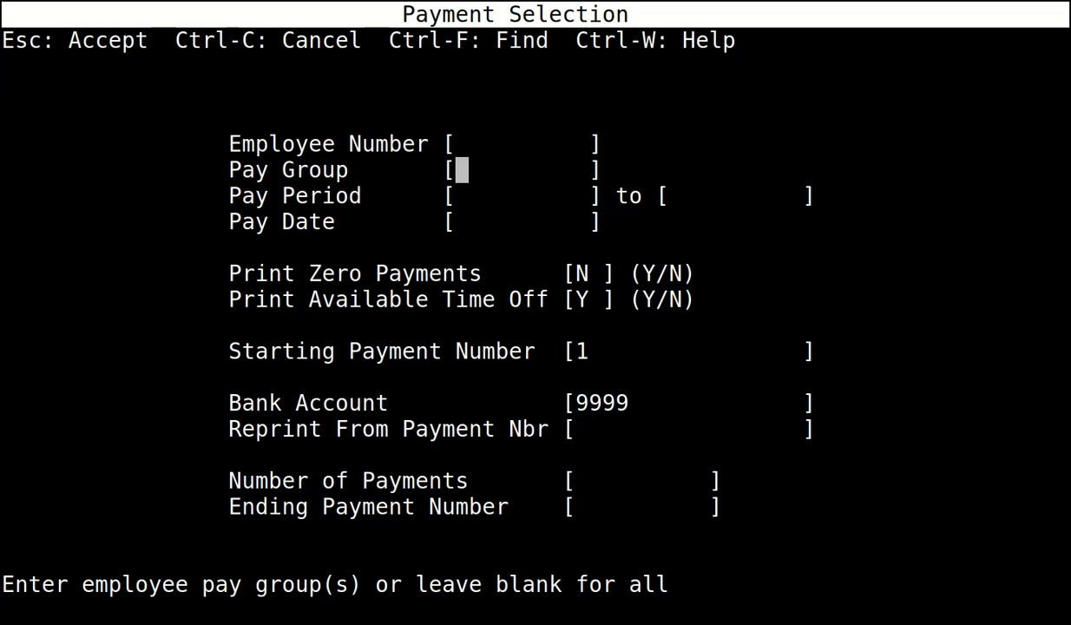
{"action": "key", "text": "Up"}
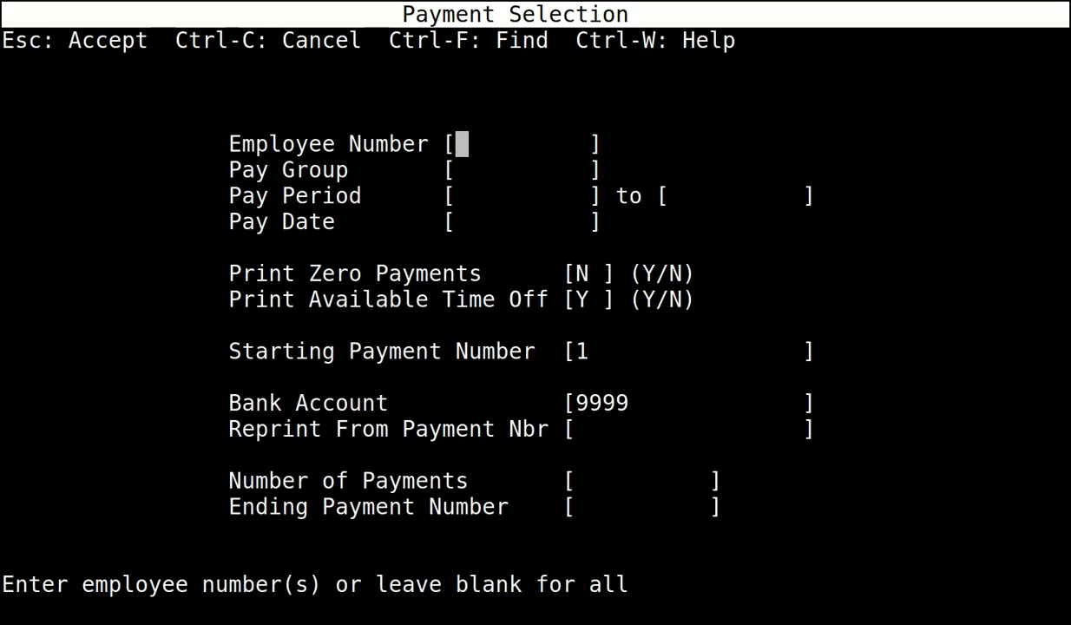
{"action": "key", "text": "Escape"}
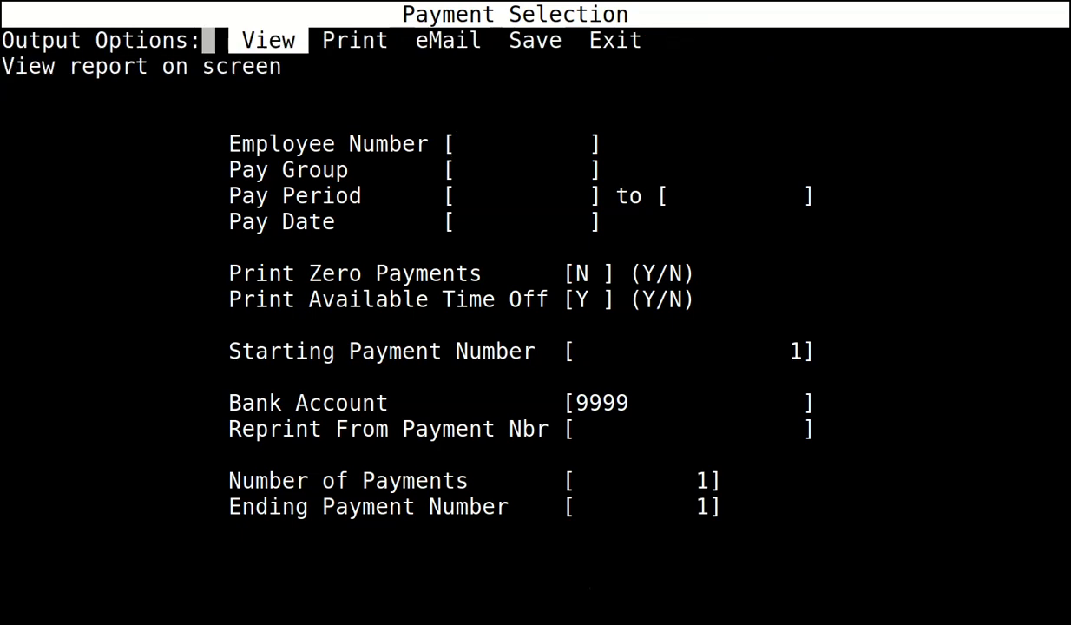
{"action": "key", "text": "Return"}
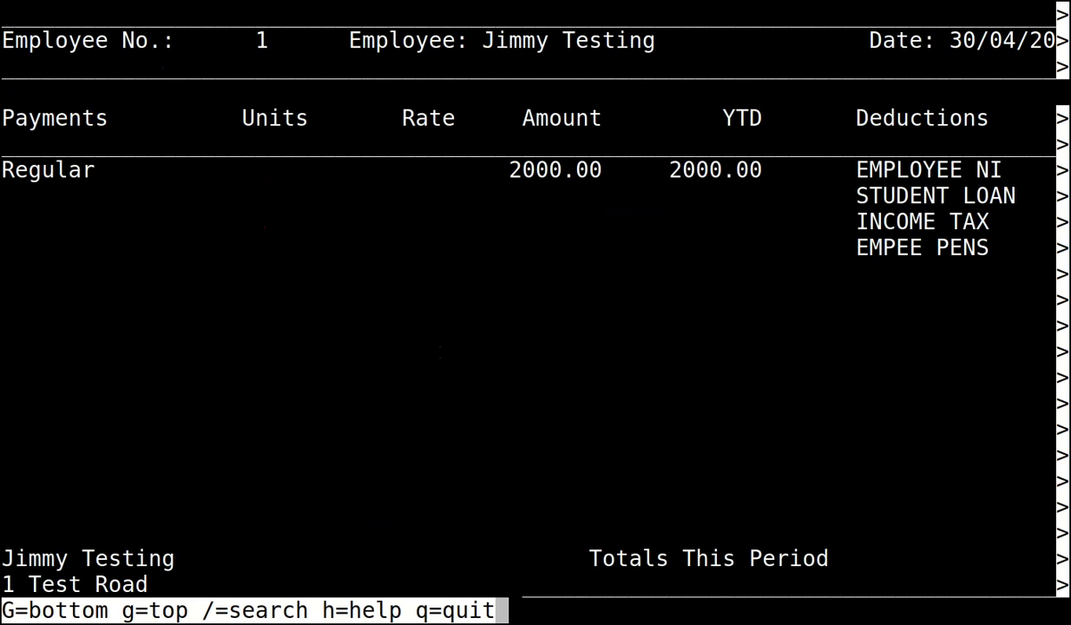
Close the payslip viewer and exit output options back to Payment Selection.
{"action": "key", "text": "q"}
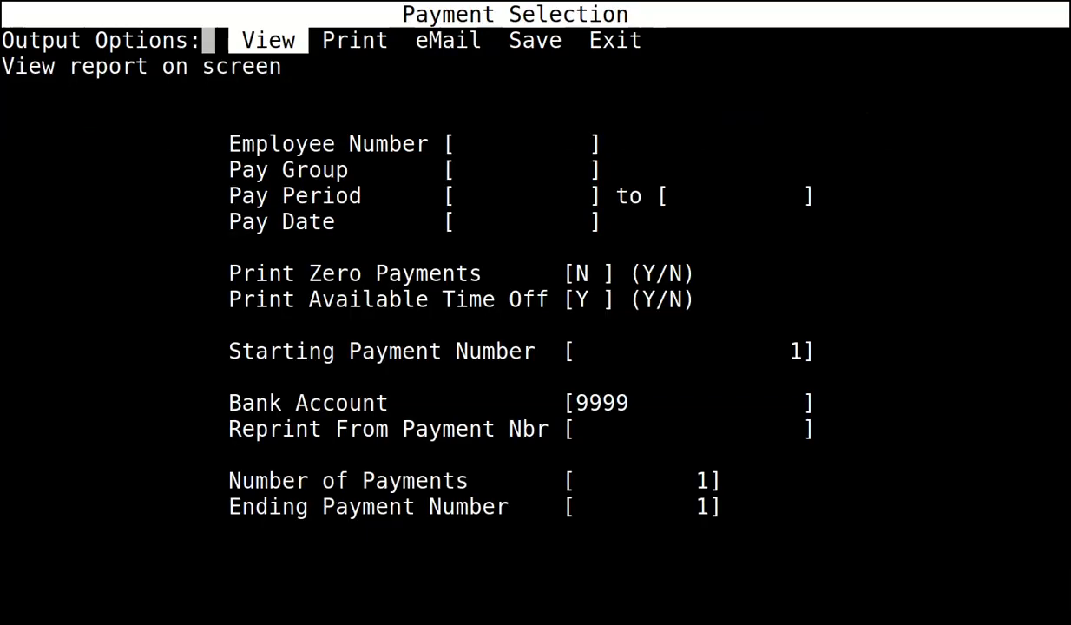
{"action": "key", "text": "Right"}
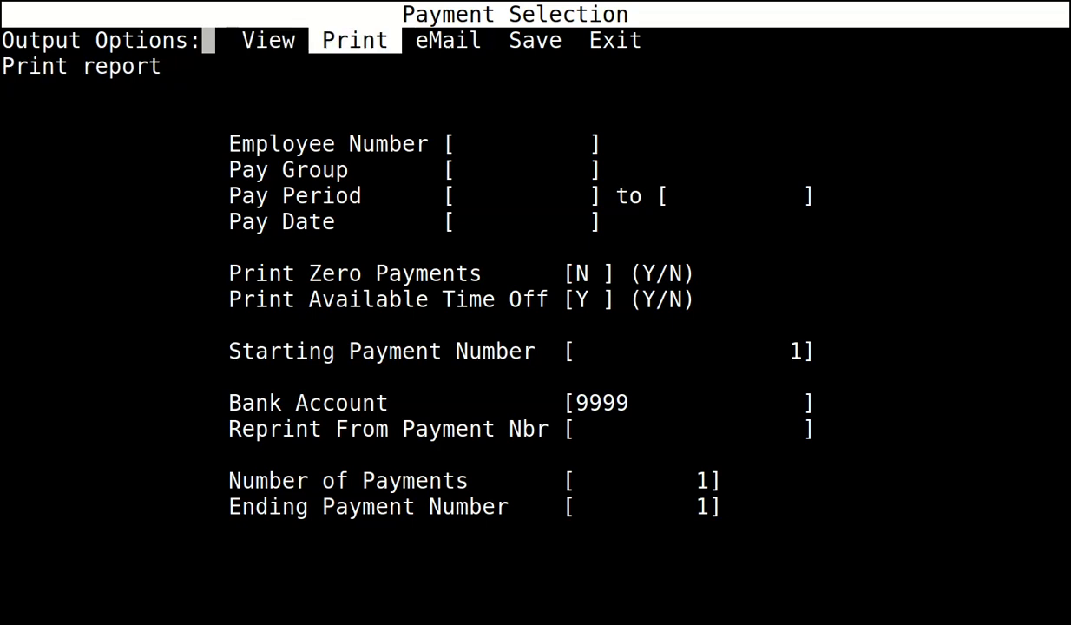
{"action": "key", "text": "Right"}
{"action": "key", "text": "Right"}
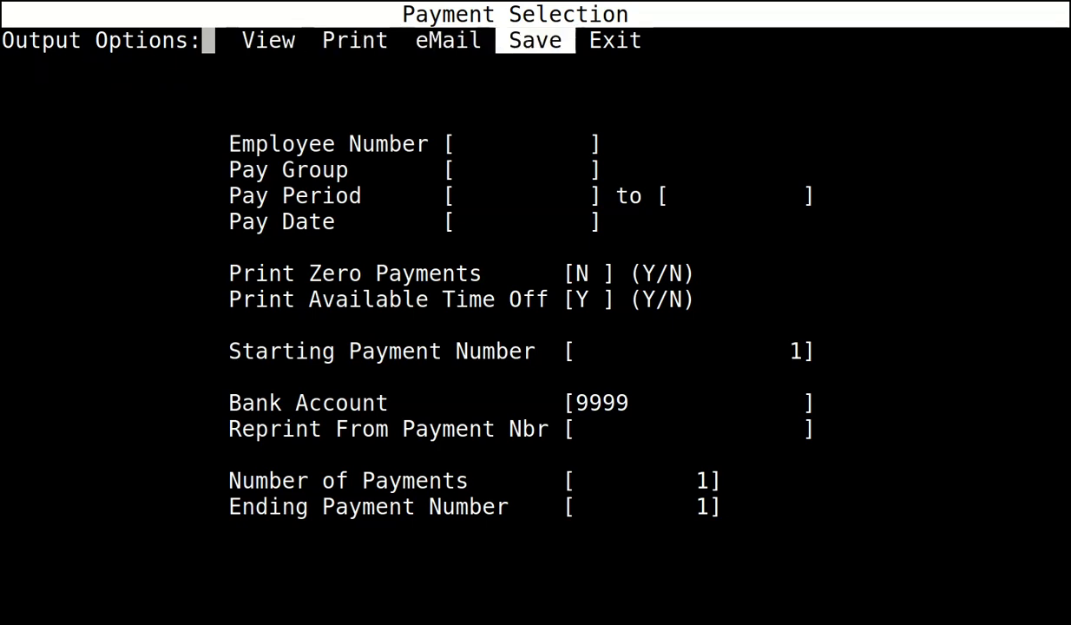
{"action": "key", "text": "Right"}
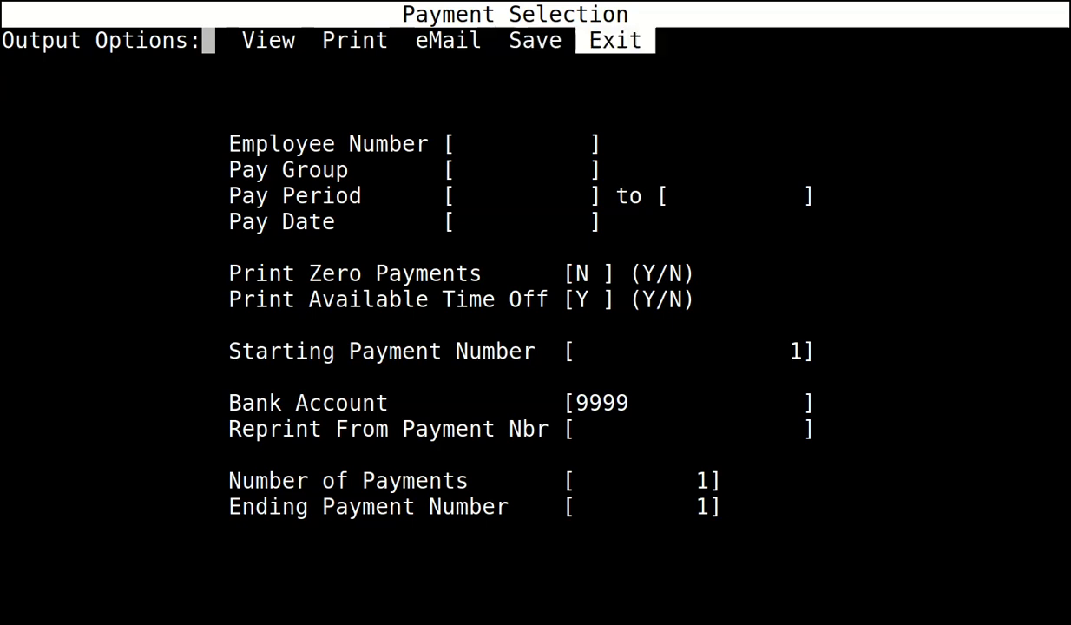
{"action": "key", "text": "Return"}
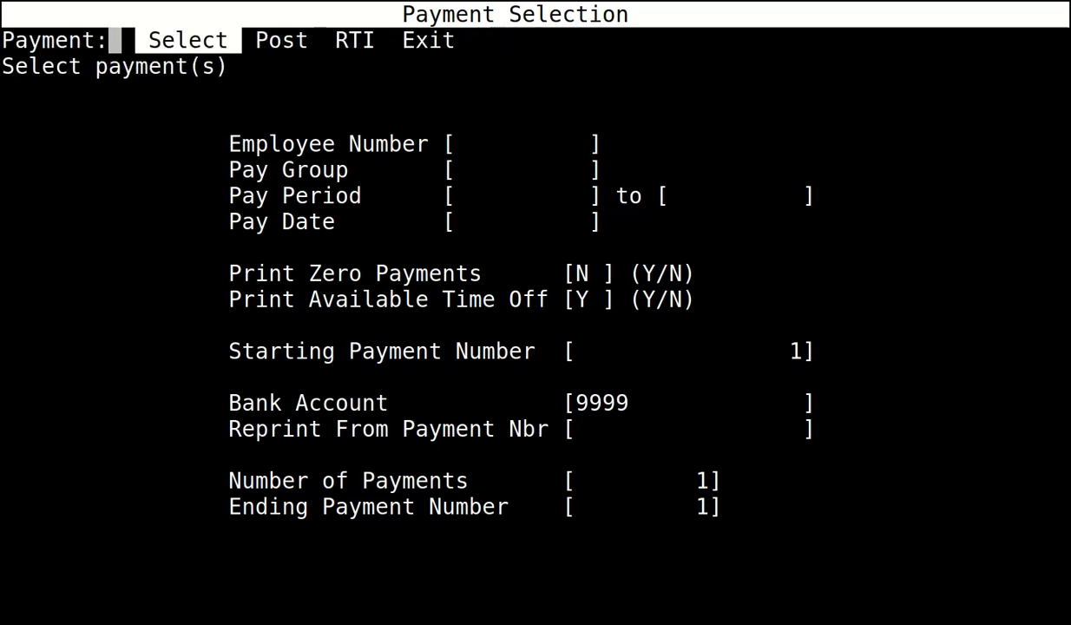
Confirm the payments printed correctly and post them, posting 1 check as number 1.
{"action": "key", "text": "Right"}
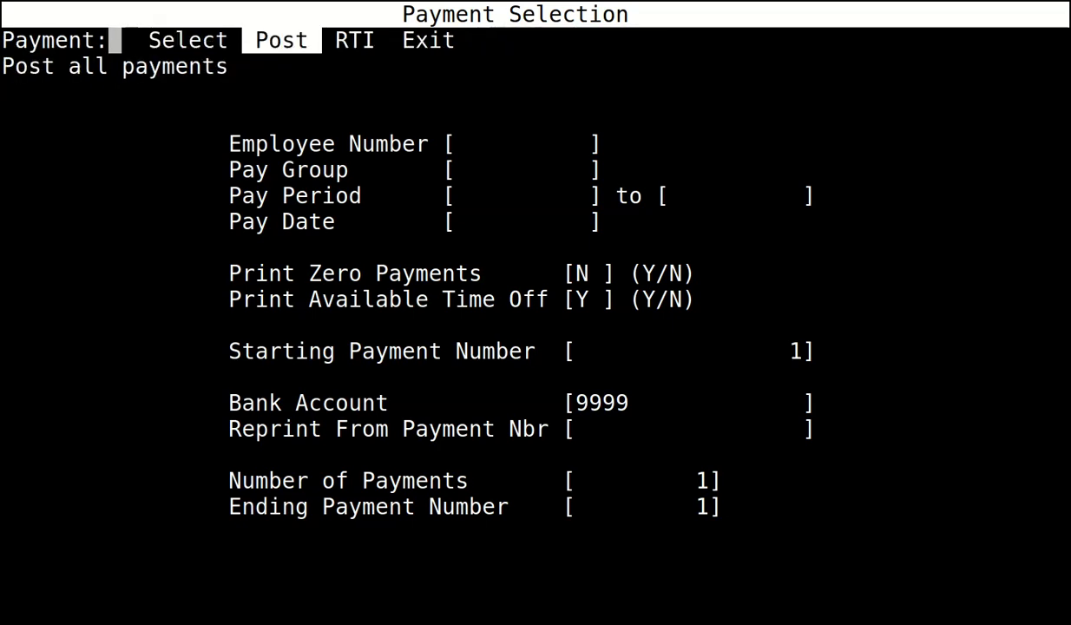
{"action": "key", "text": "Return"}
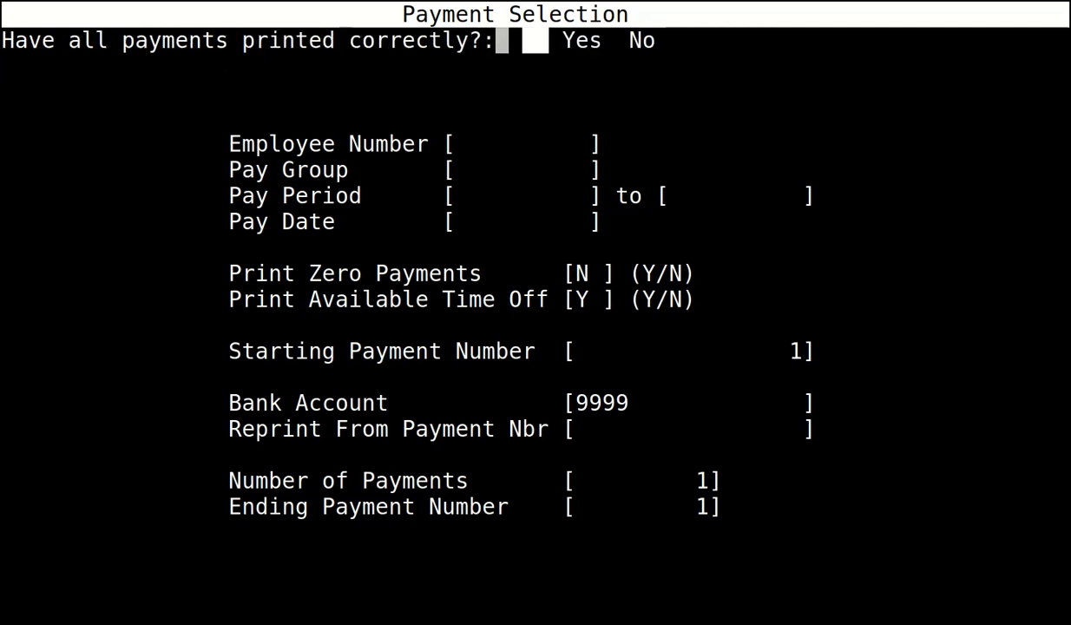
{"action": "key", "text": "Right"}
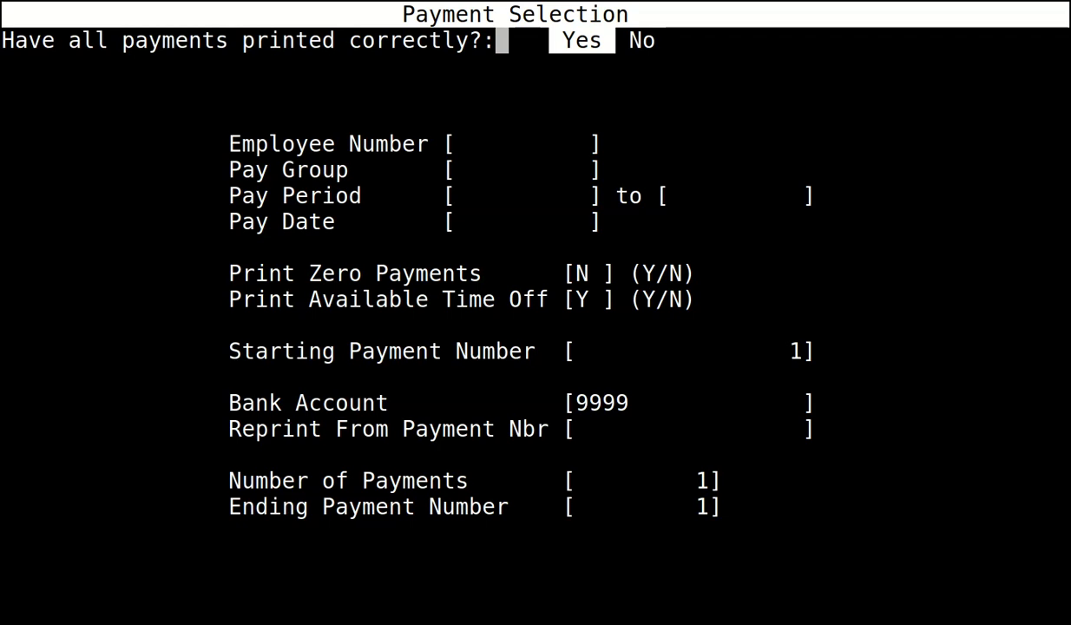
{"action": "key", "text": "Return"}
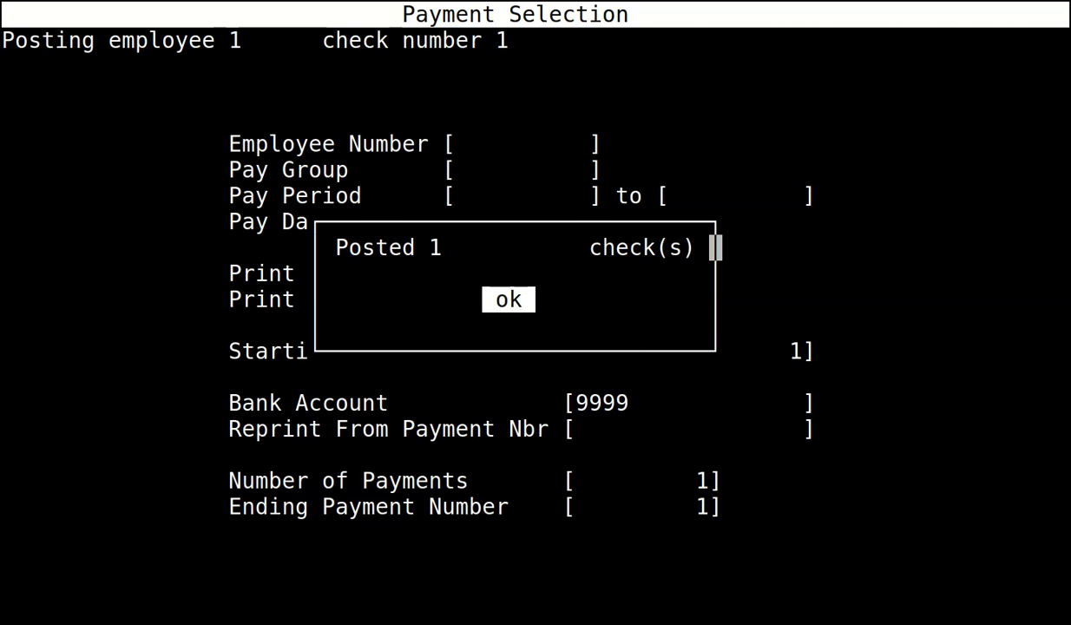
{"action": "key", "text": "Return"}
{"action": "key", "text": "Right"}
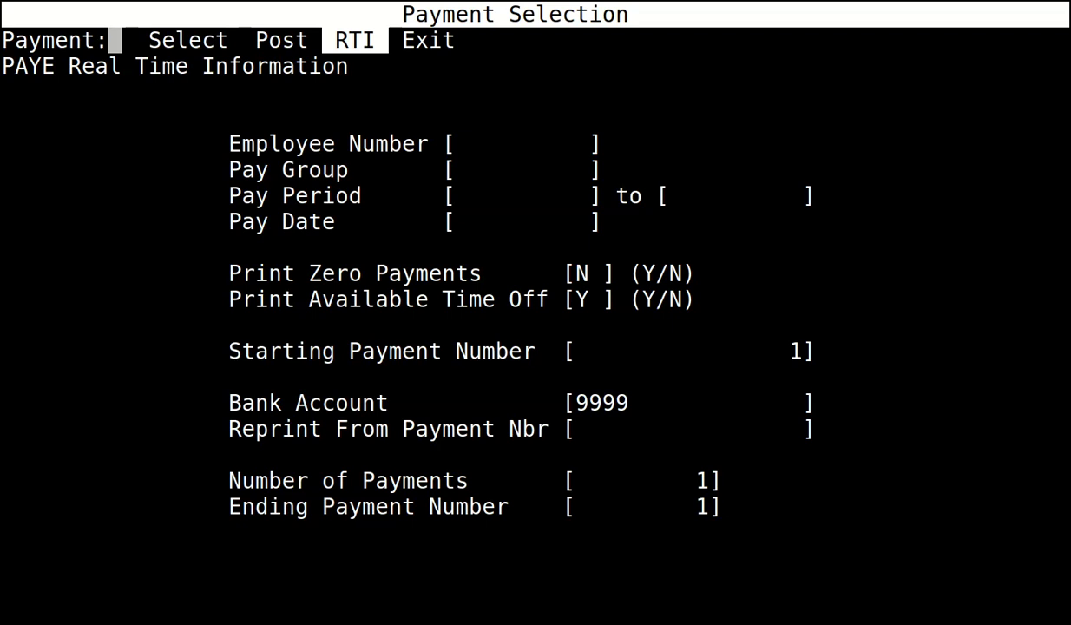
Submit the FPS for pay date 30/04/2022 to HMRC and acknowledge its success.
{"action": "key", "text": "Return"}
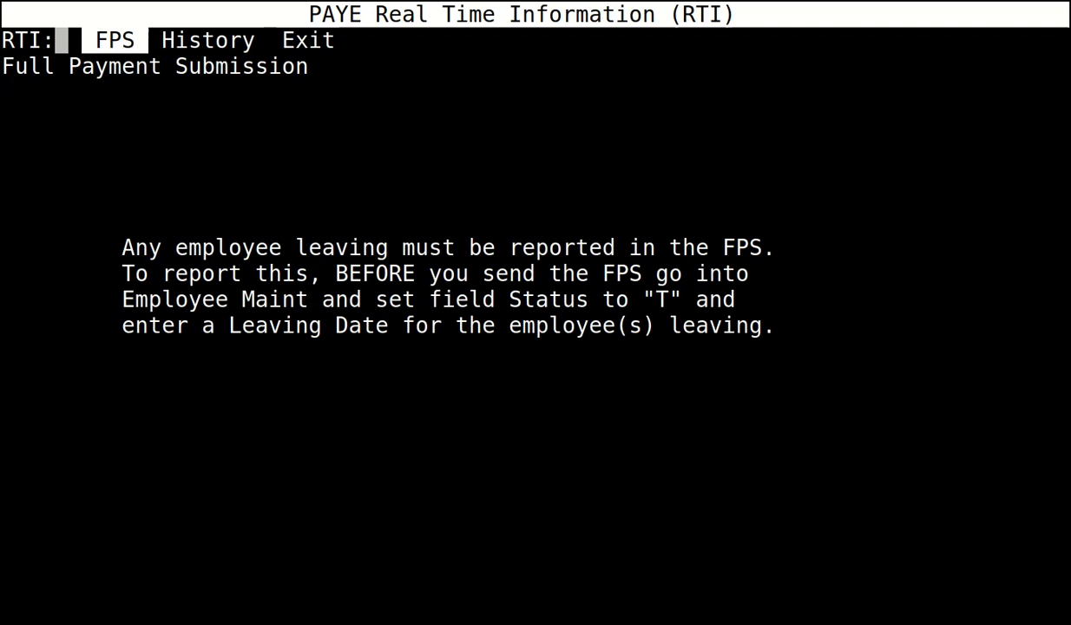
{"action": "key", "text": "Return"}
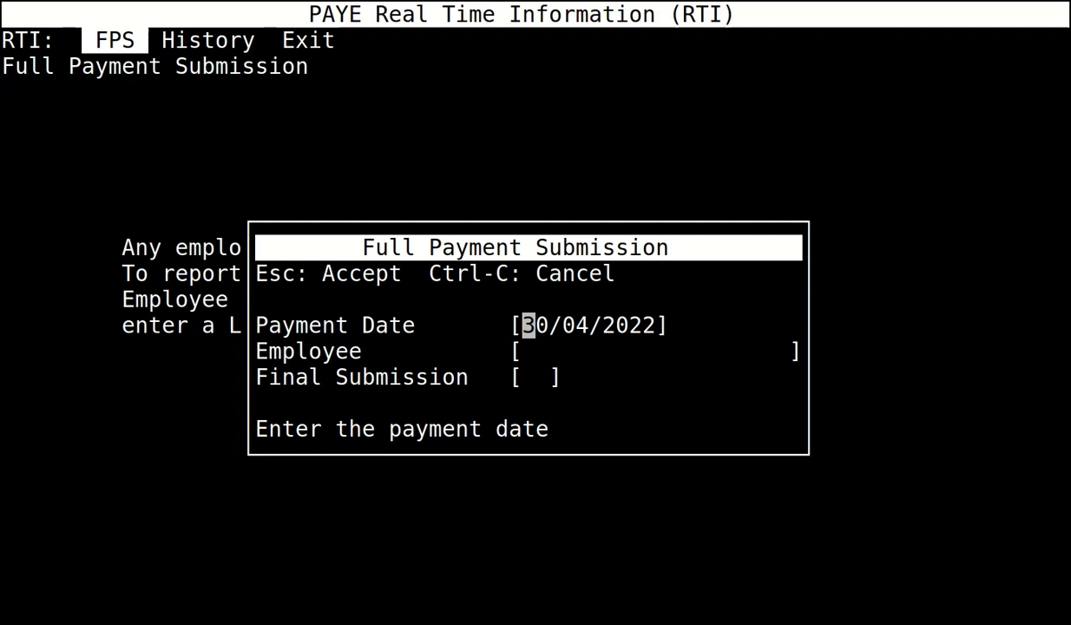
{"action": "key", "text": "Escape"}
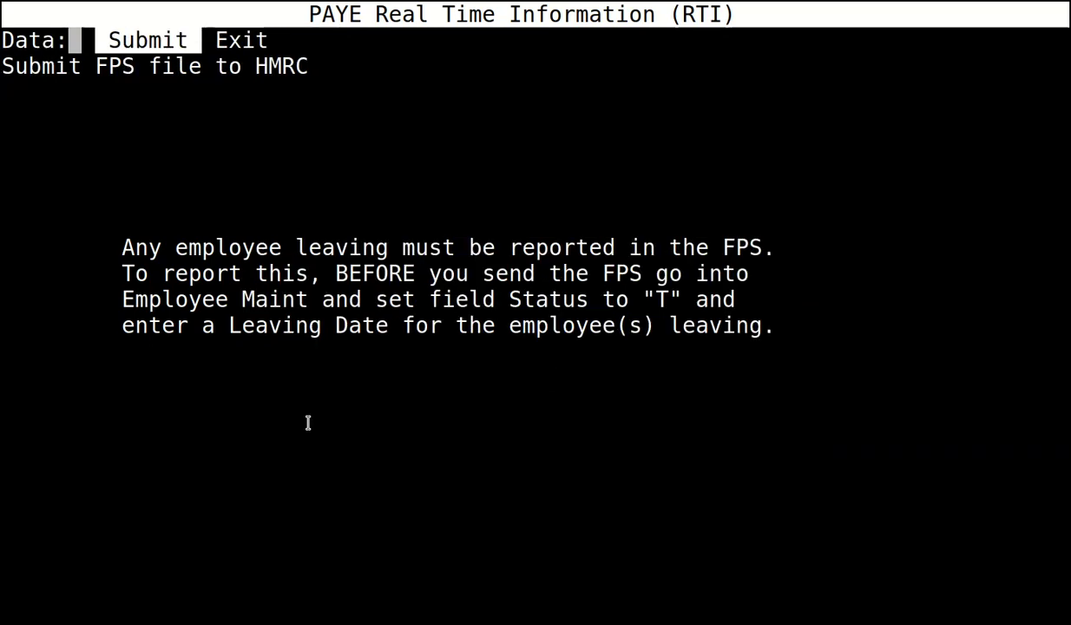
{"action": "key", "text": "Return"}
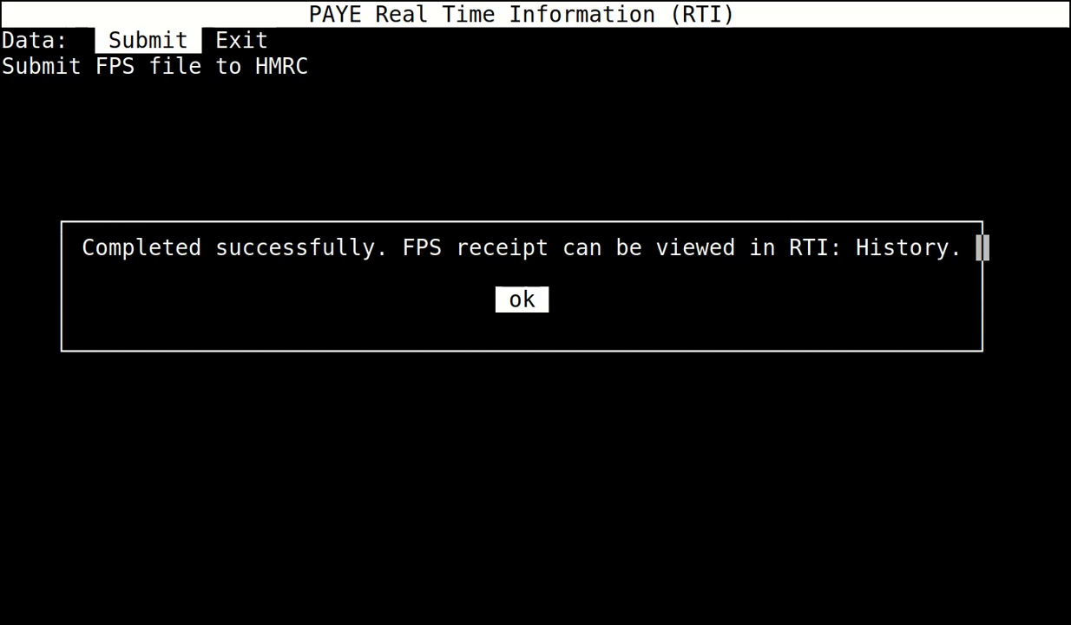
{"action": "key", "text": "Return"}
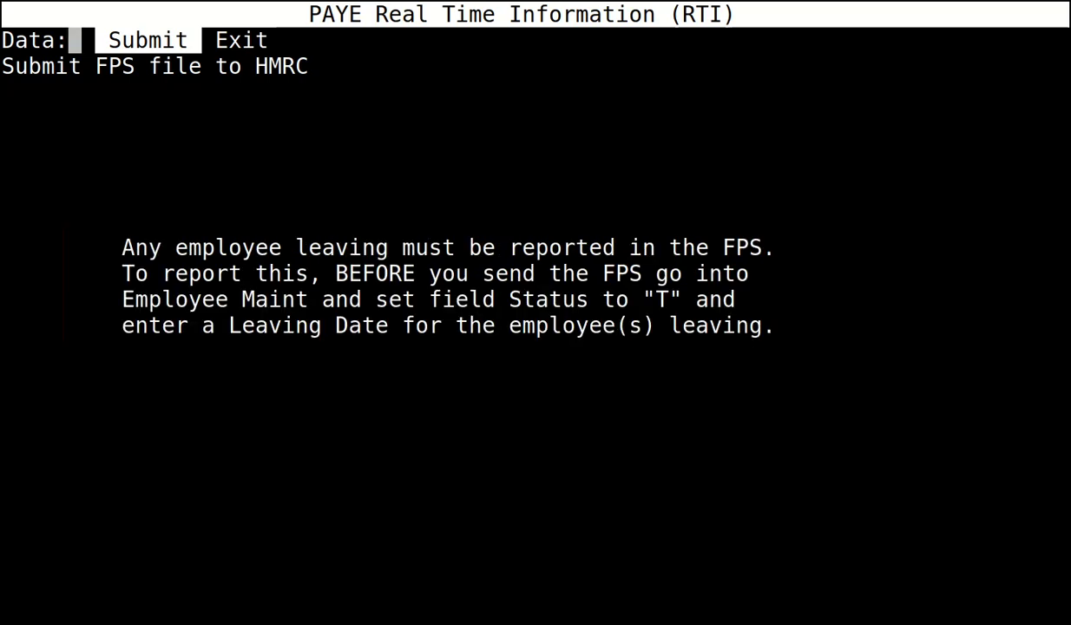
{"action": "key", "text": "Right"}
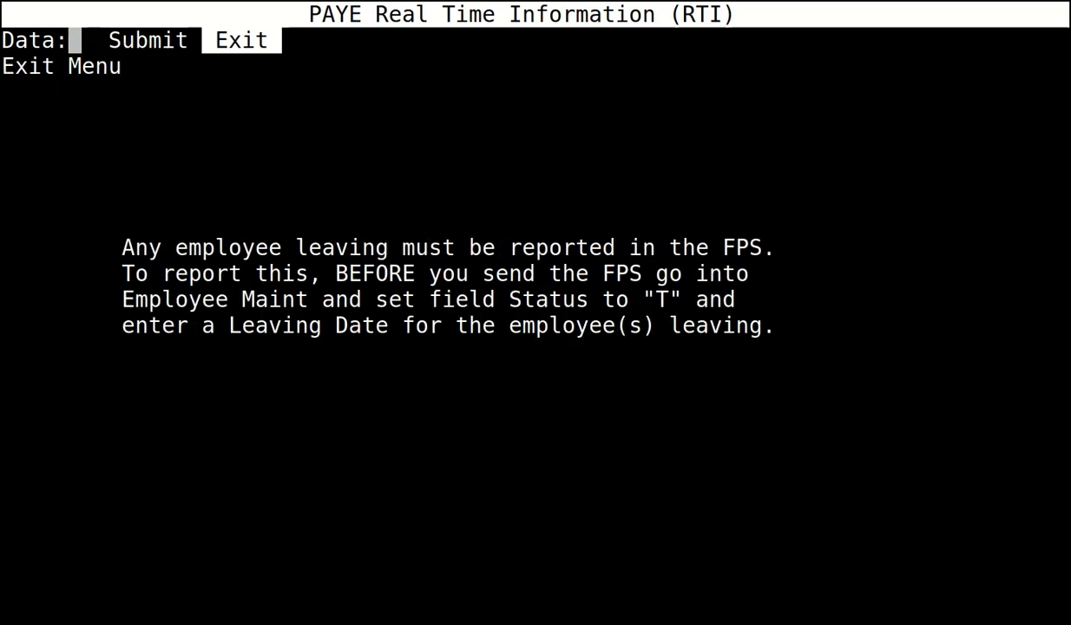
{"action": "key", "text": "Return"}
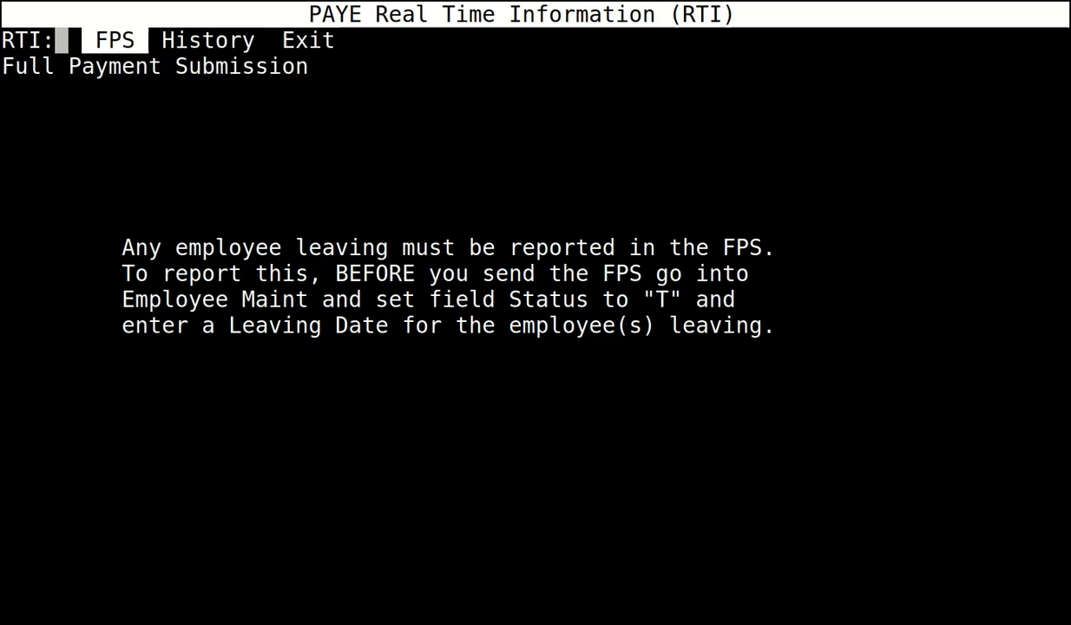
{"action": "key", "text": "Right"}
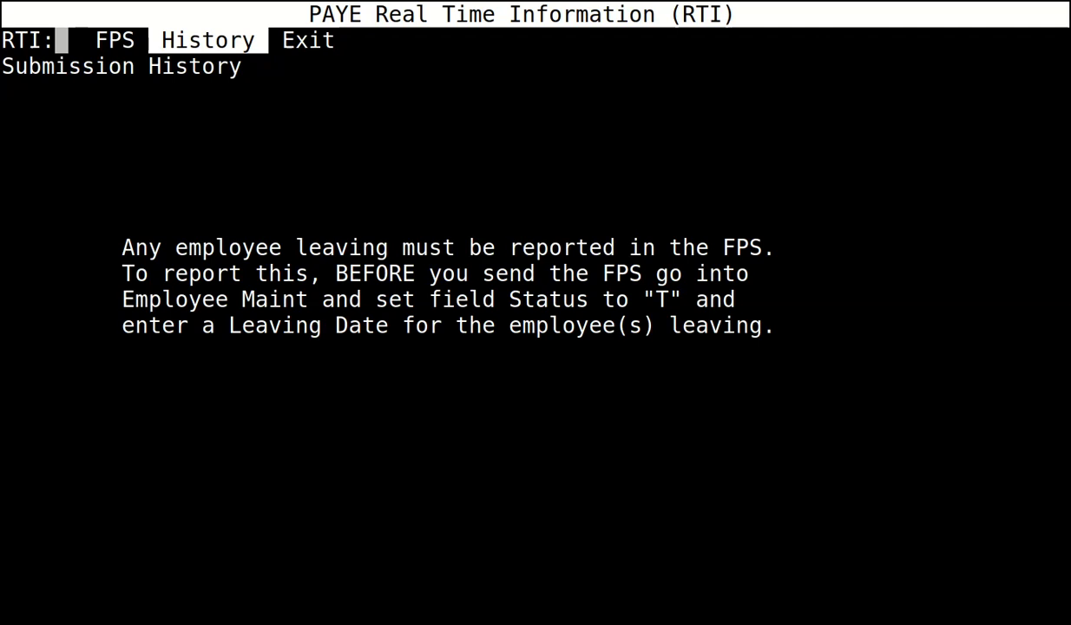
Check Submission History shows the 30/04/2022 FPS as Success, then exit to the Payroll menu.
{"action": "key", "text": "Return"}
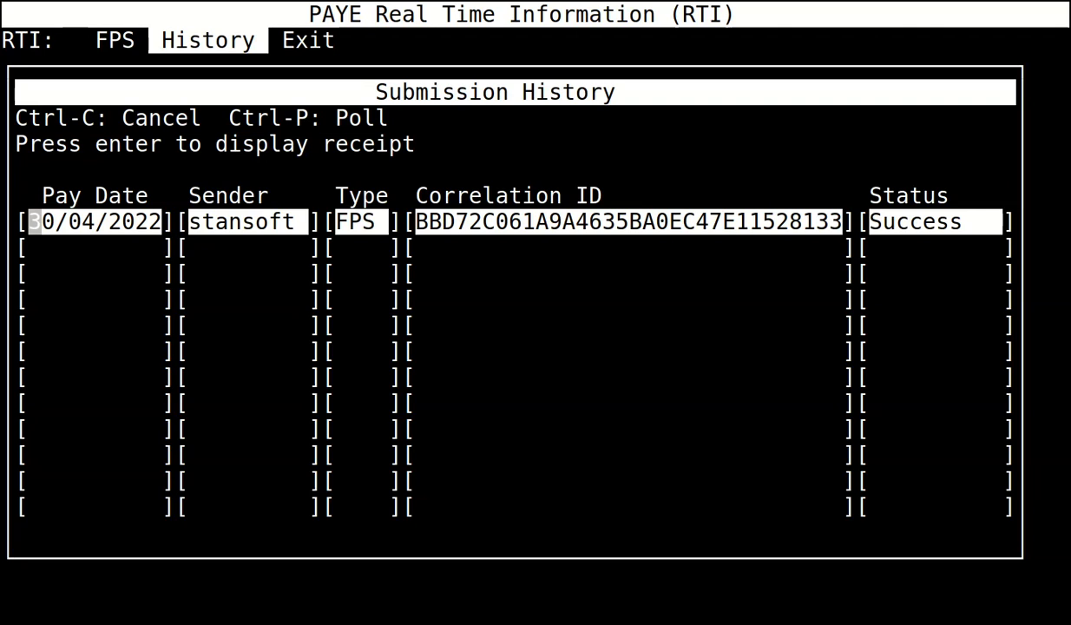
{"action": "key", "text": "ctrl+c"}
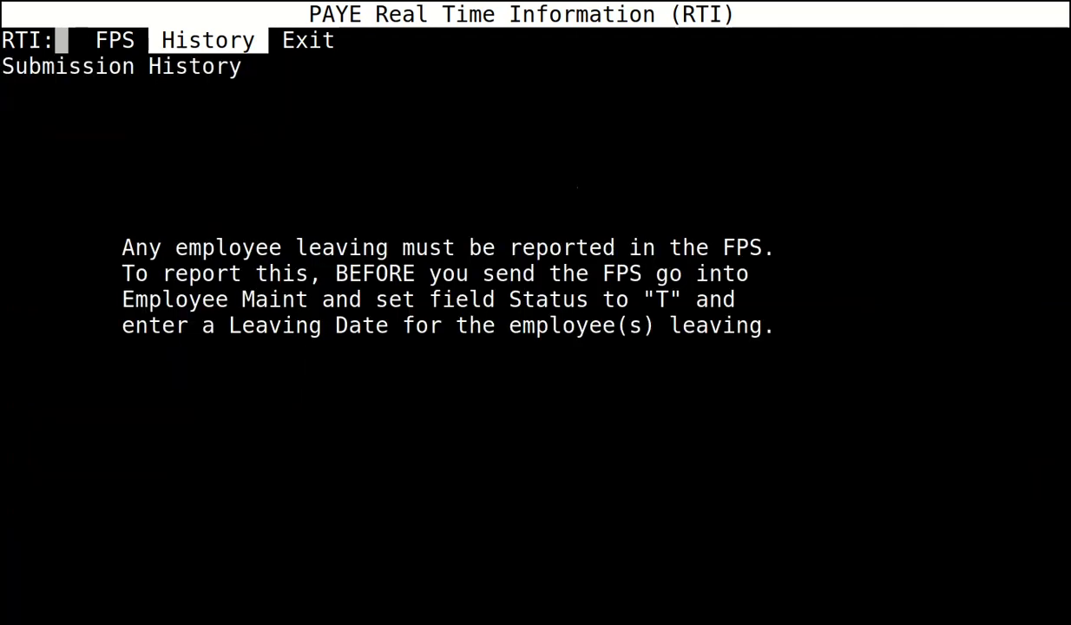
{"action": "key", "text": "Right"}
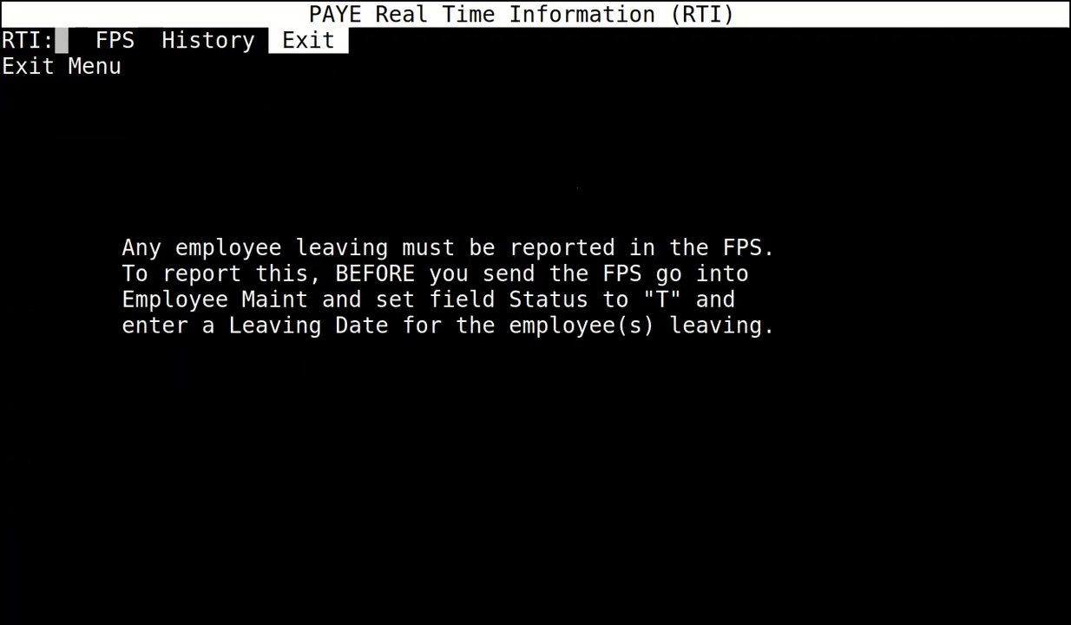
{"action": "key", "text": "Return"}
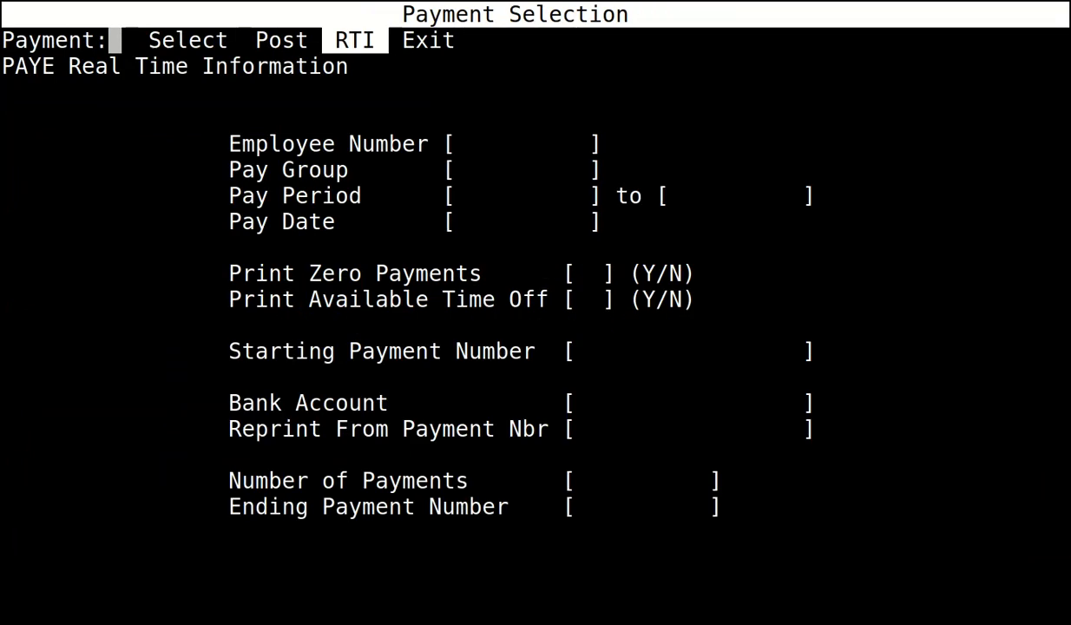
{"action": "key", "text": "Right"}
{"action": "key", "text": "Return"}
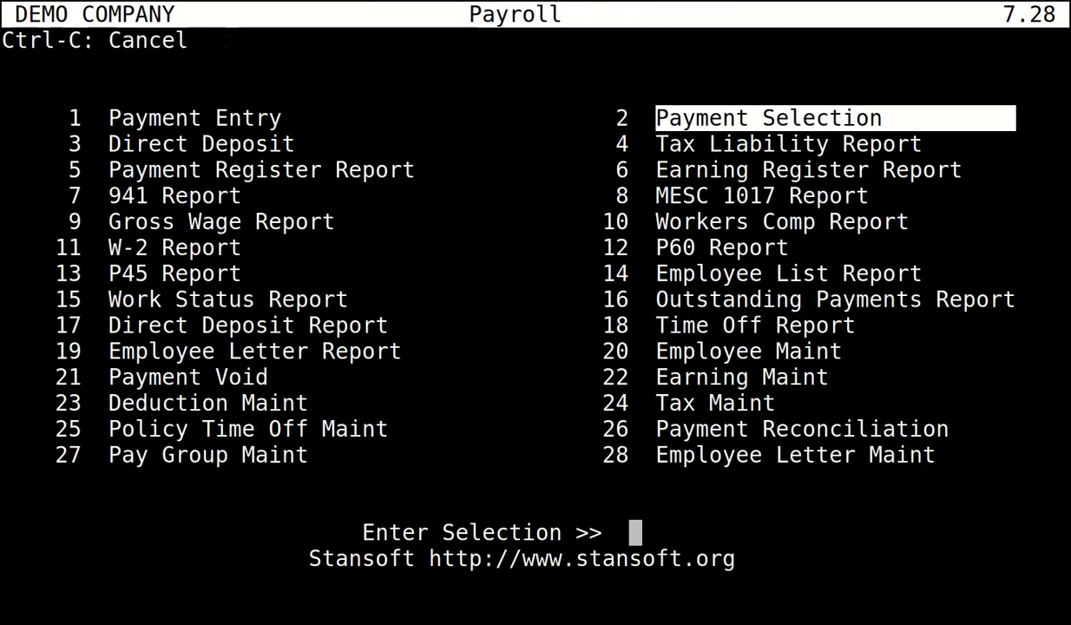